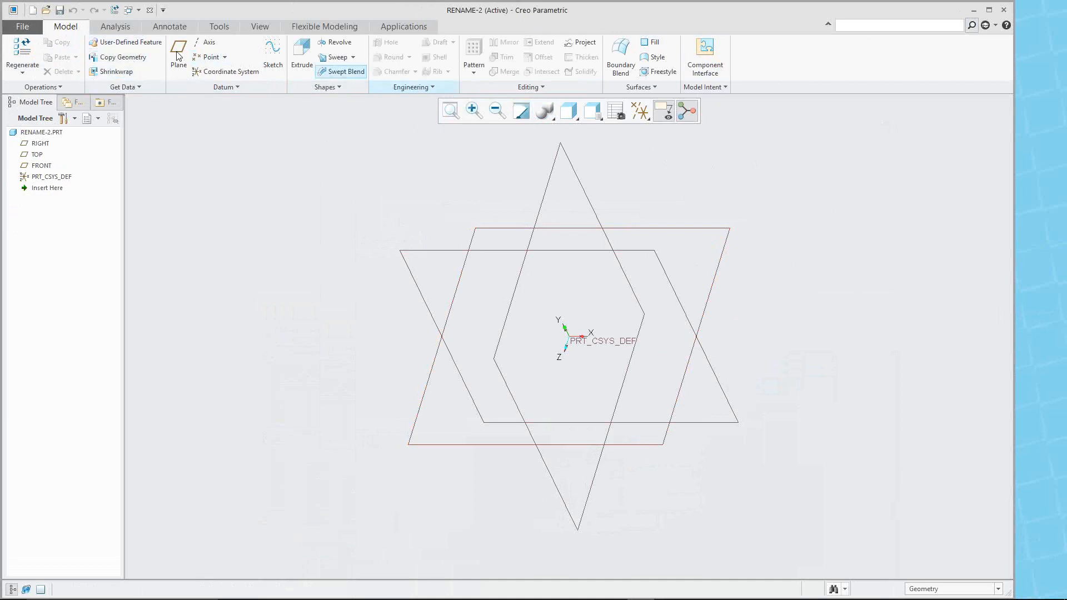
- Look through the ribbon's command sets from Analysis to Applications and return to the Model commands
click(115, 26)
click(169, 26)
click(219, 26)
click(258, 29)
click(324, 26)
click(404, 26)
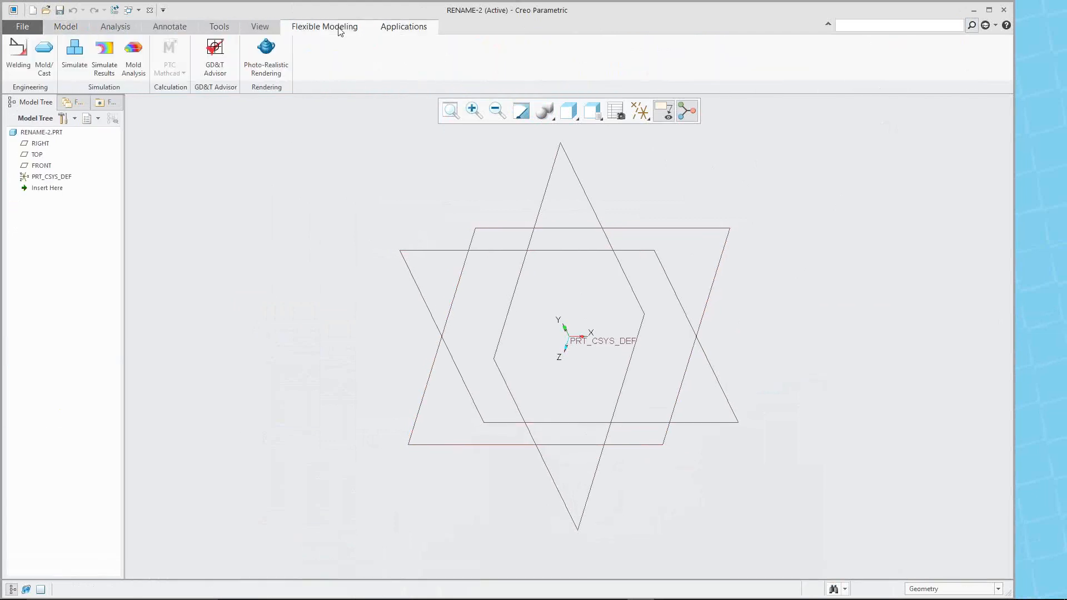
click(61, 29)
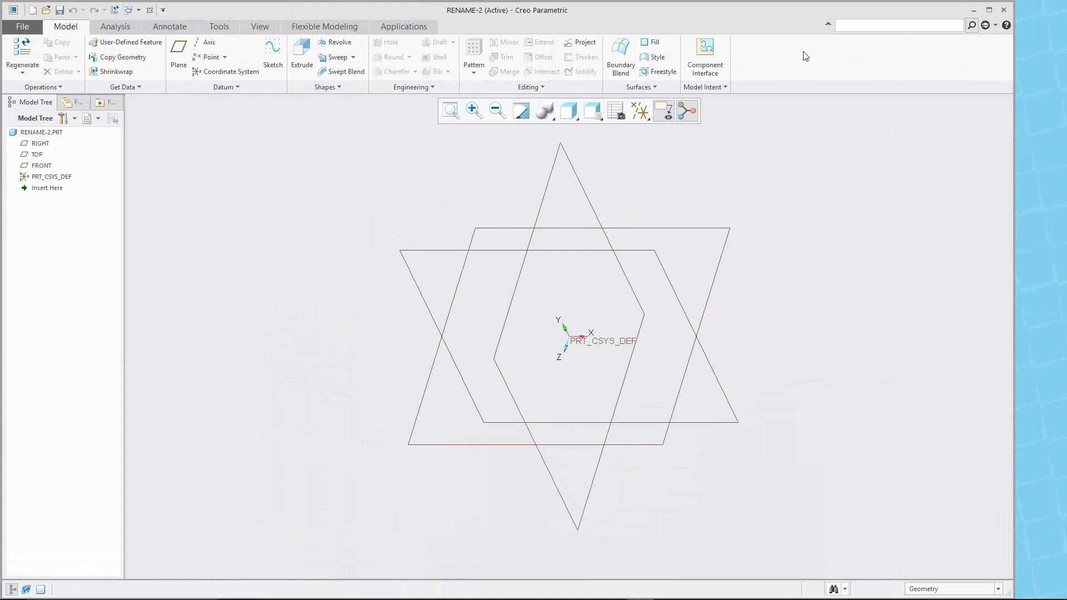
- Open the ribbon customization options and review the Design Part tabs and the groups under Model
right_click(781, 62)
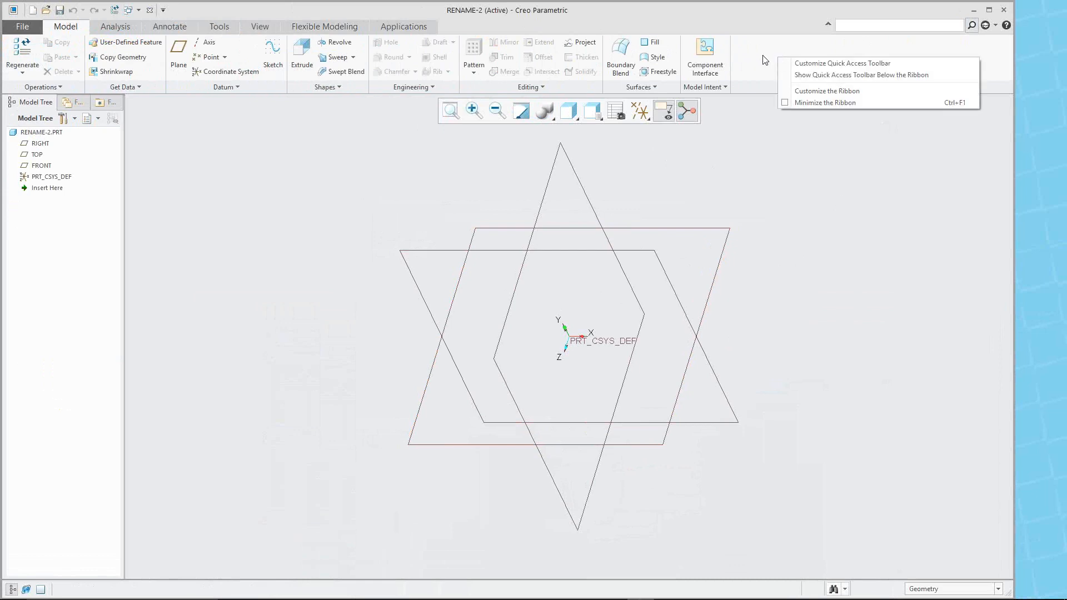
click(823, 92)
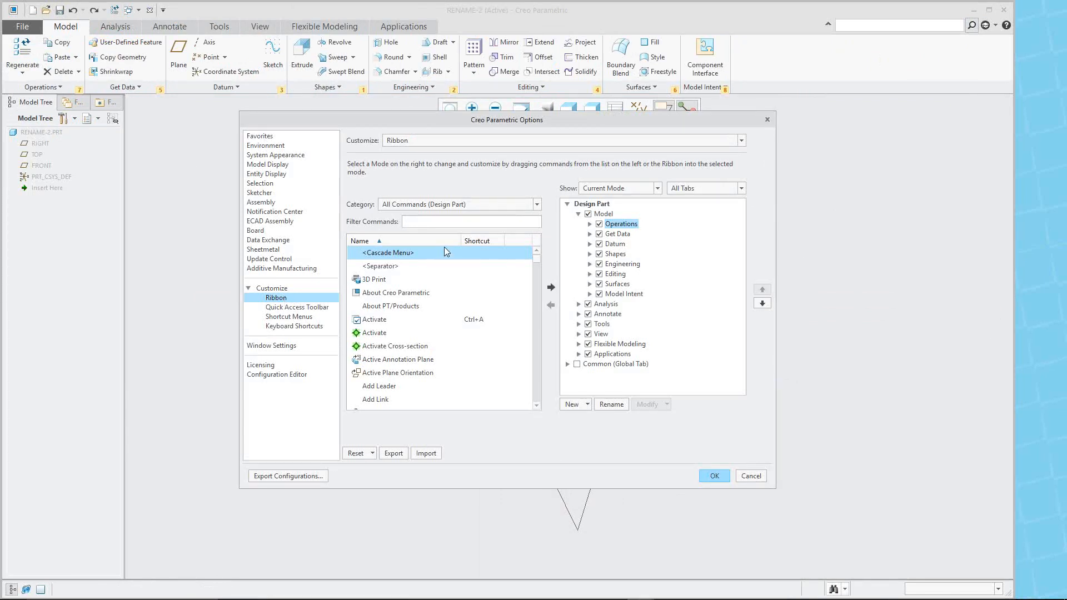
click(578, 214)
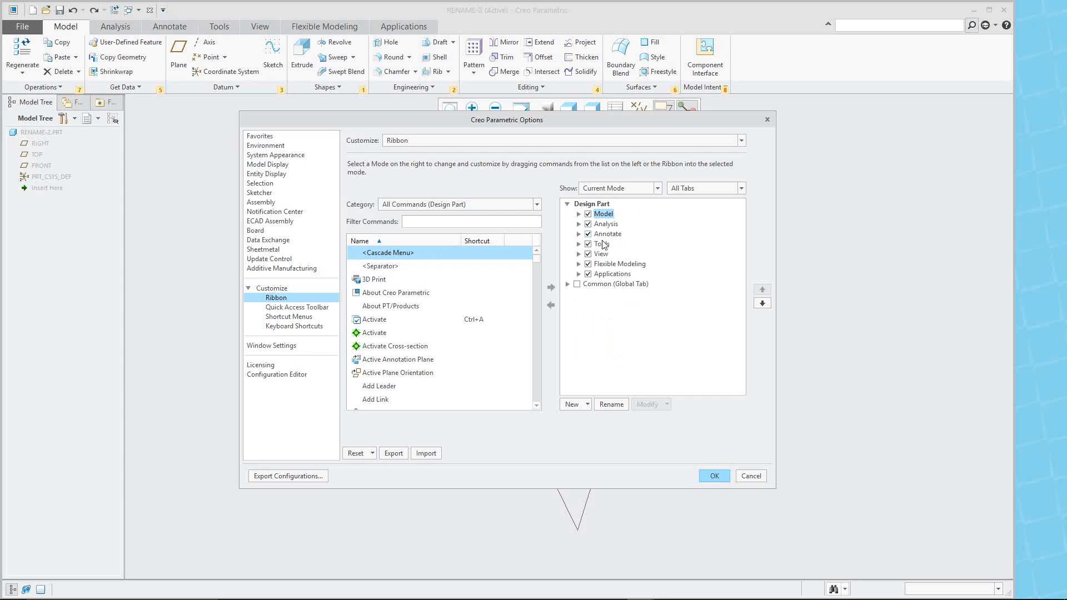
click(578, 214)
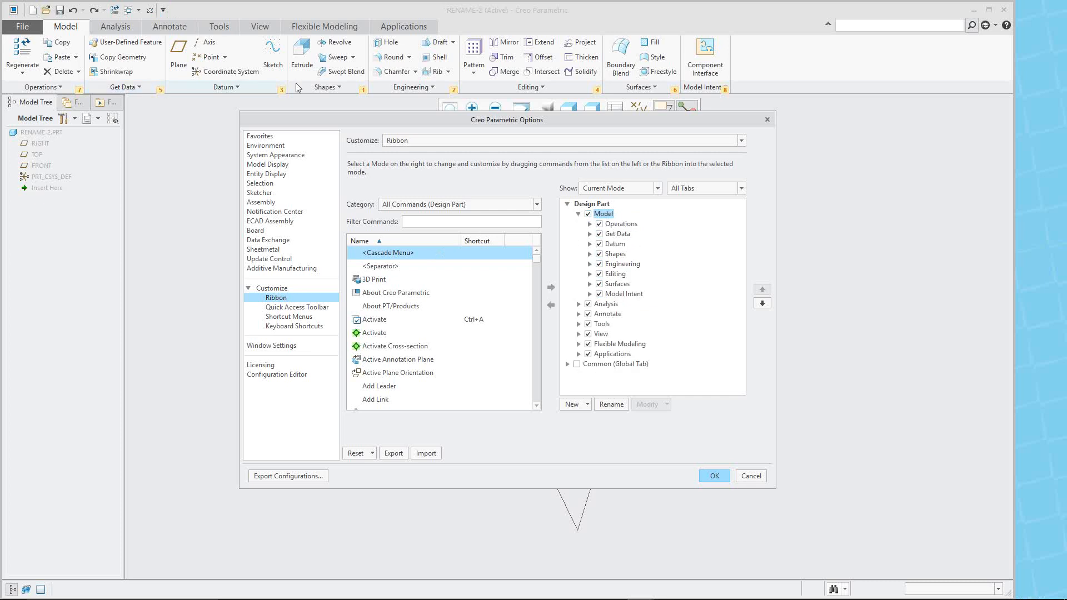
- Examine how the Model tab is built, toggling its Operations group's visibility and inspecting the commands in Get Data
click(599, 225)
click(599, 224)
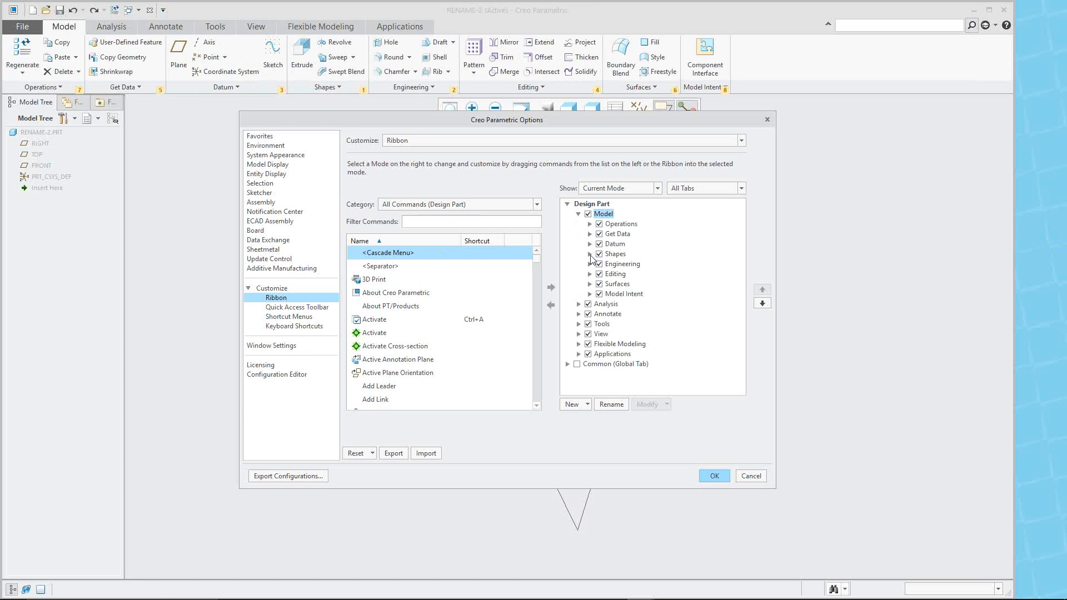
click(590, 234)
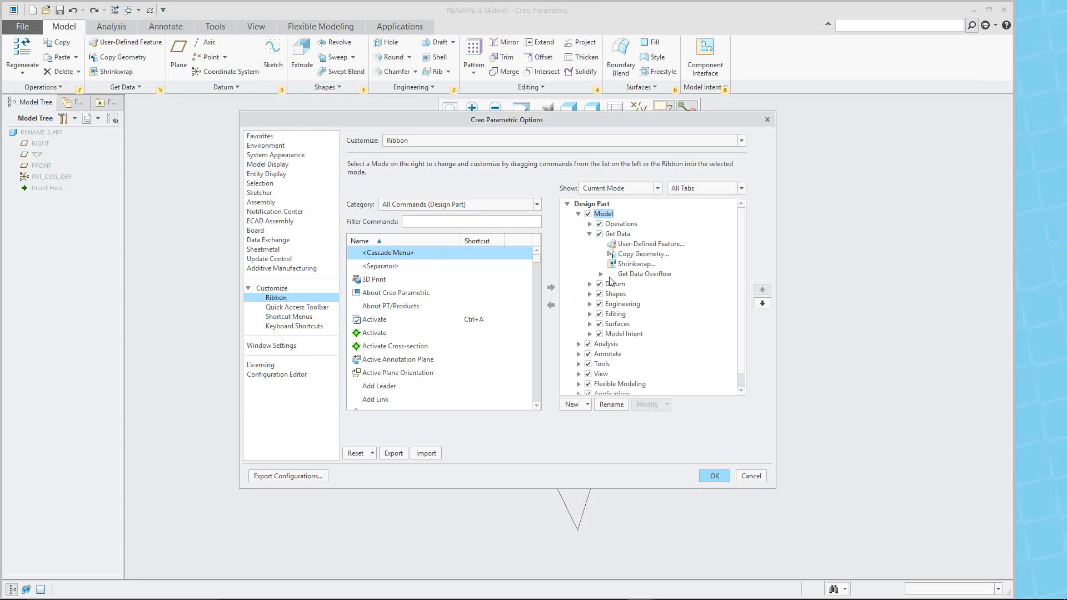
click(638, 248)
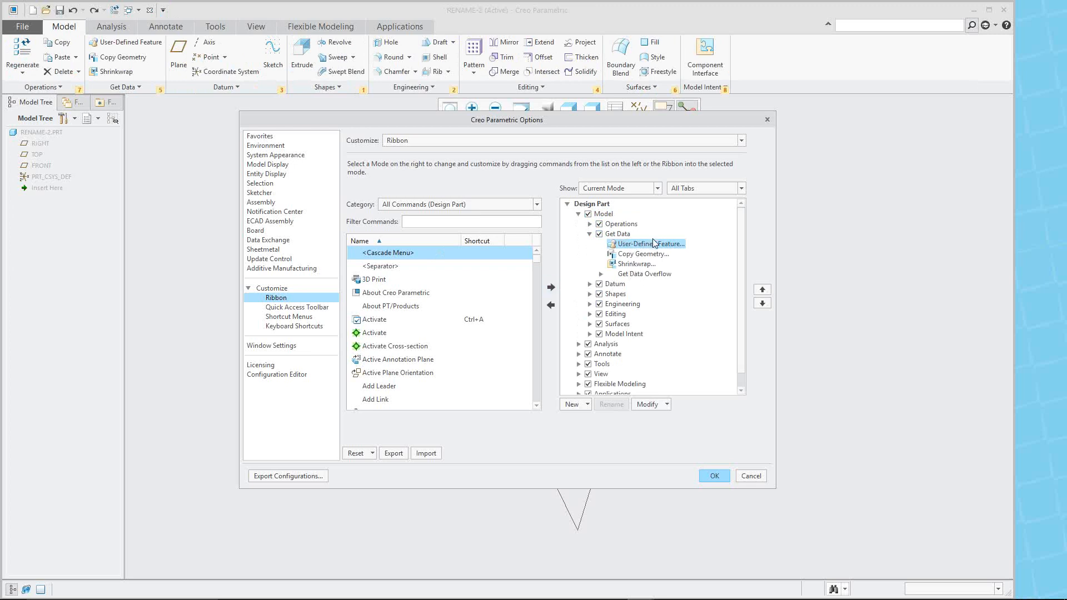
click(590, 236)
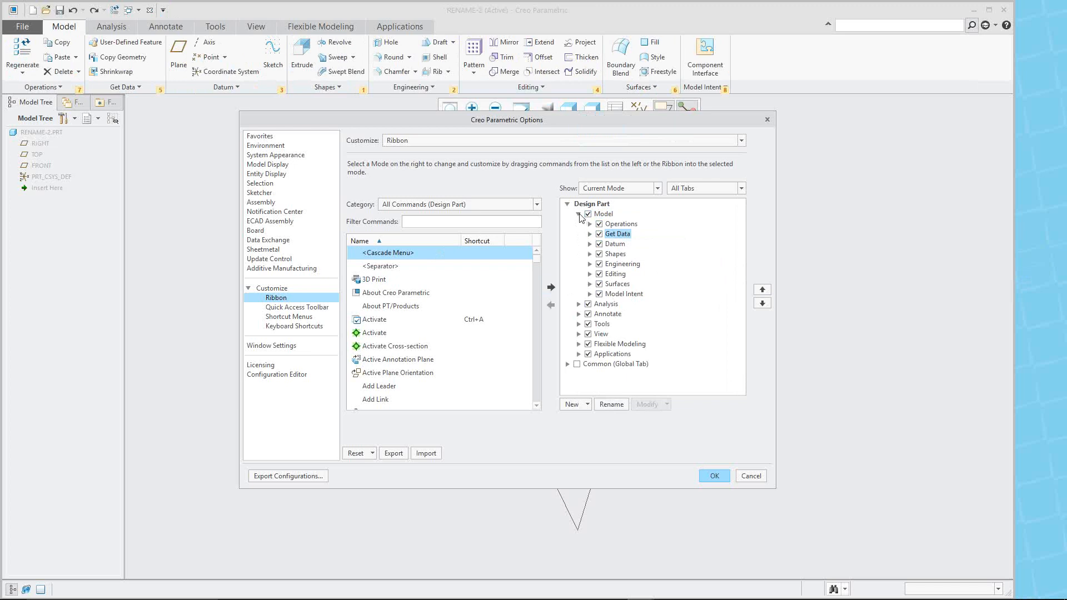
- Add a new custom tab to the Design Part ribbon
click(579, 215)
click(596, 204)
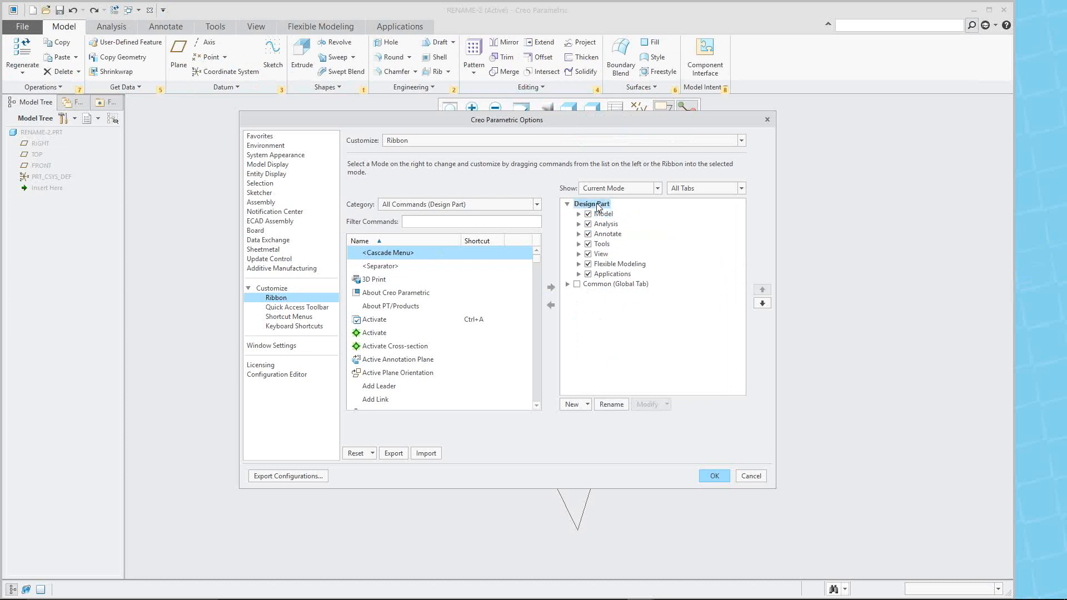
click(587, 405)
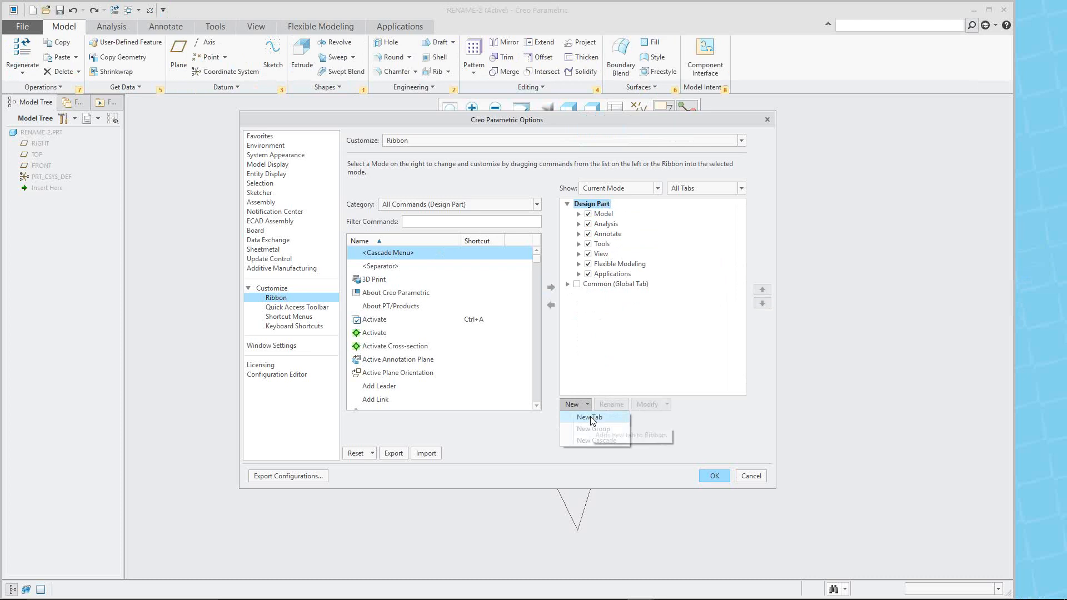
click(590, 418)
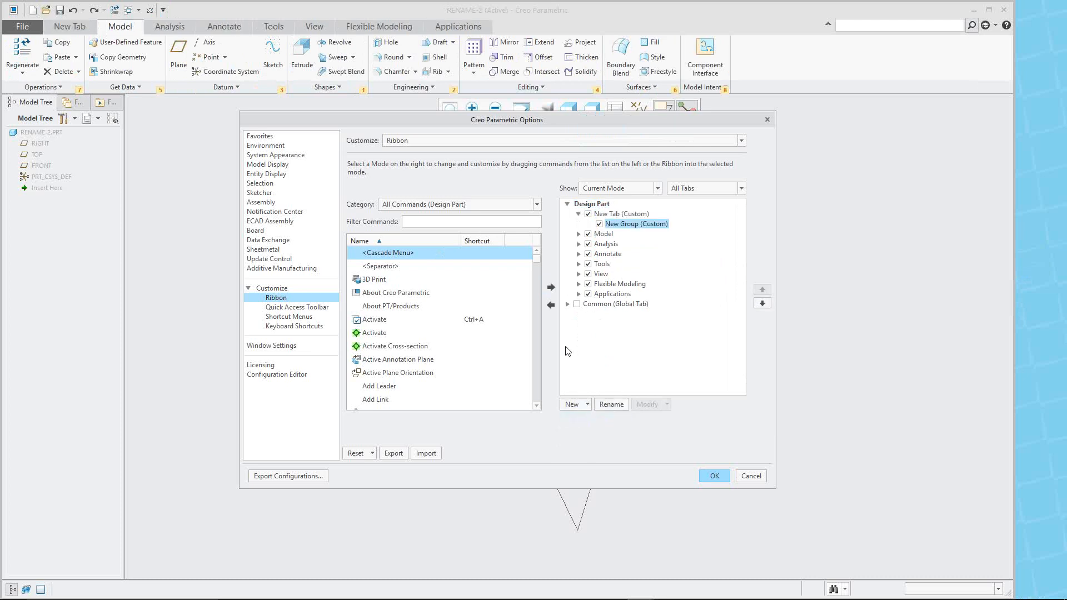
- Rename the new custom tab as Mine
right_click(632, 215)
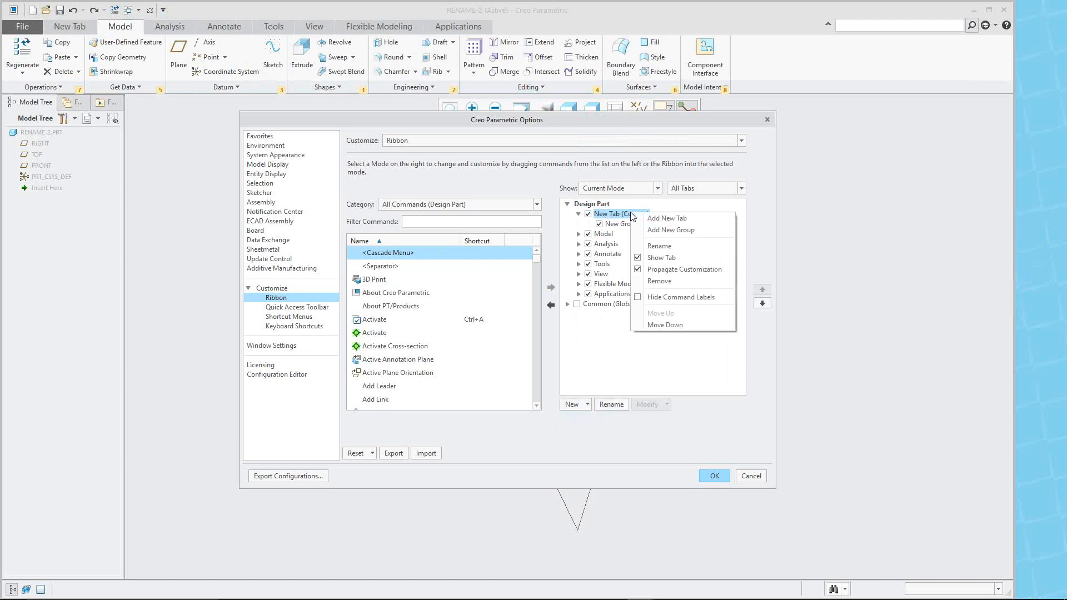
click(660, 246)
text(Min)
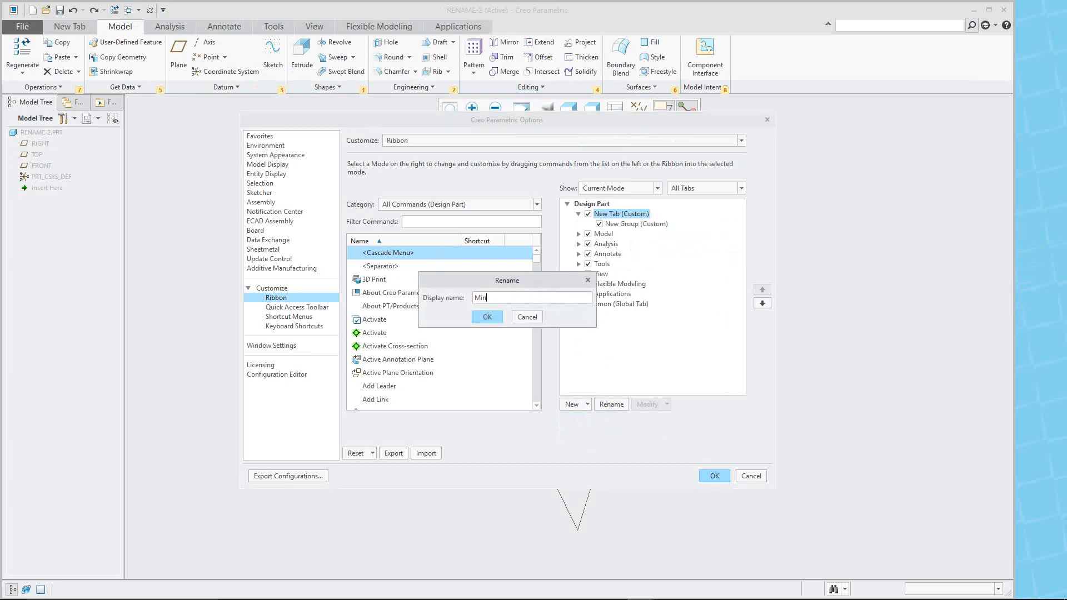
text(e)
click(487, 317)
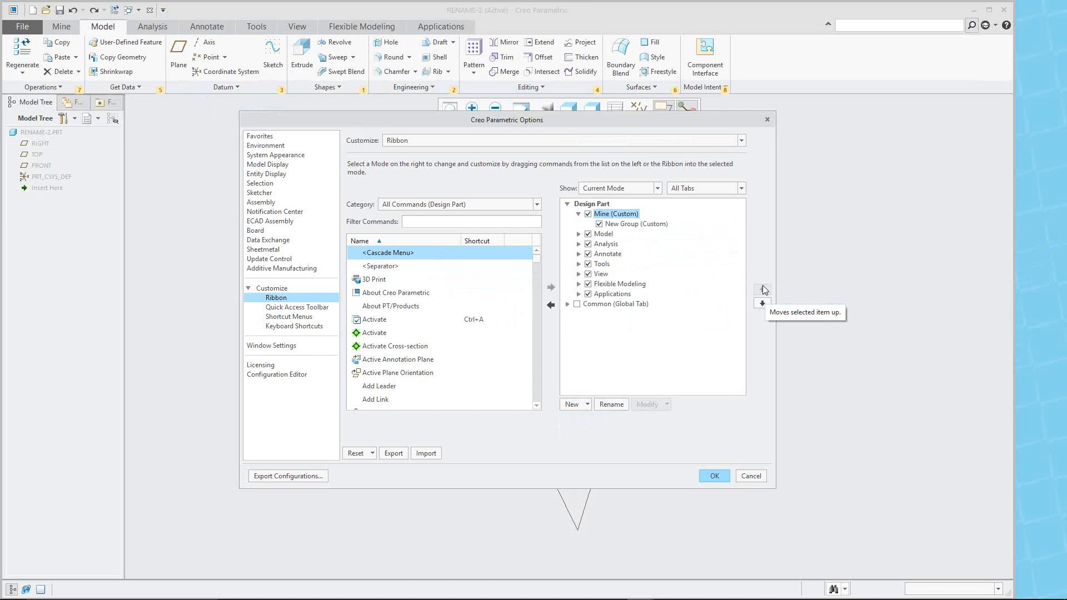
- Display the Mine tab in the ribbon and rename its new custom group as My Modeling
click(62, 27)
click(63, 27)
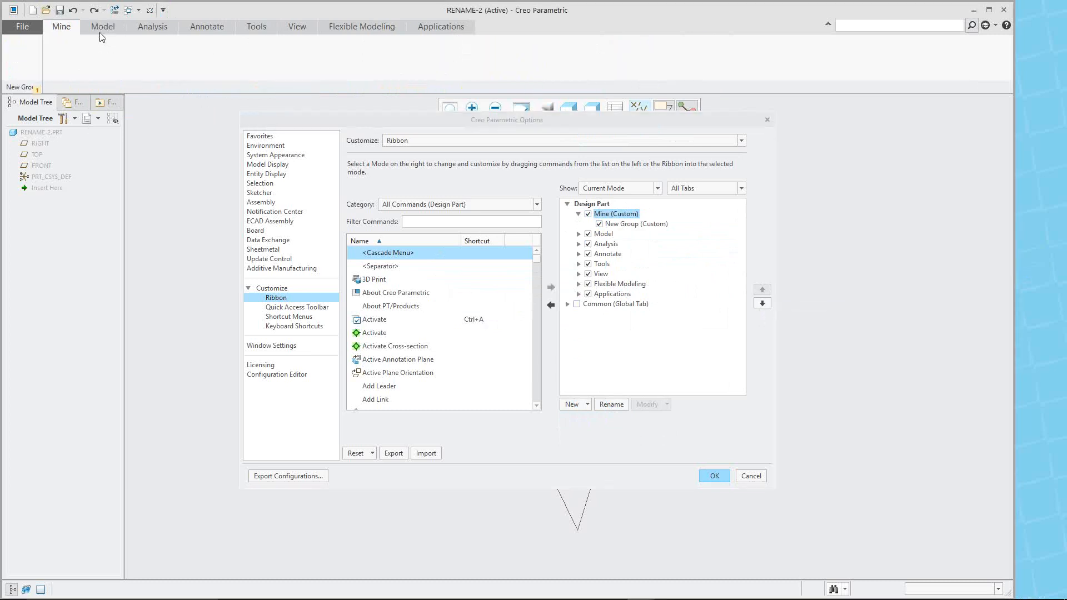
click(630, 224)
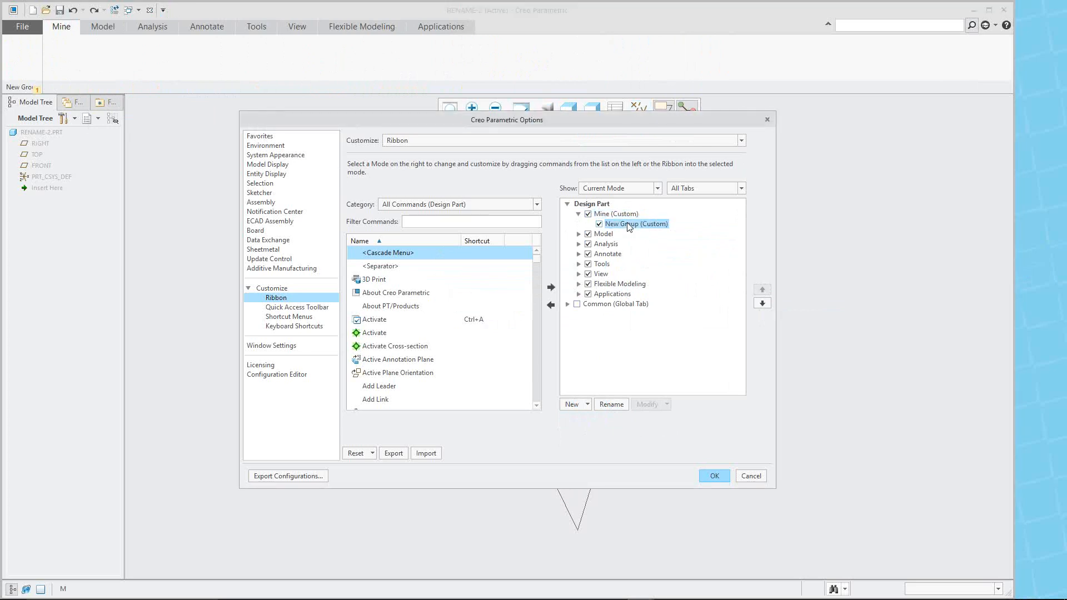
right_click(630, 225)
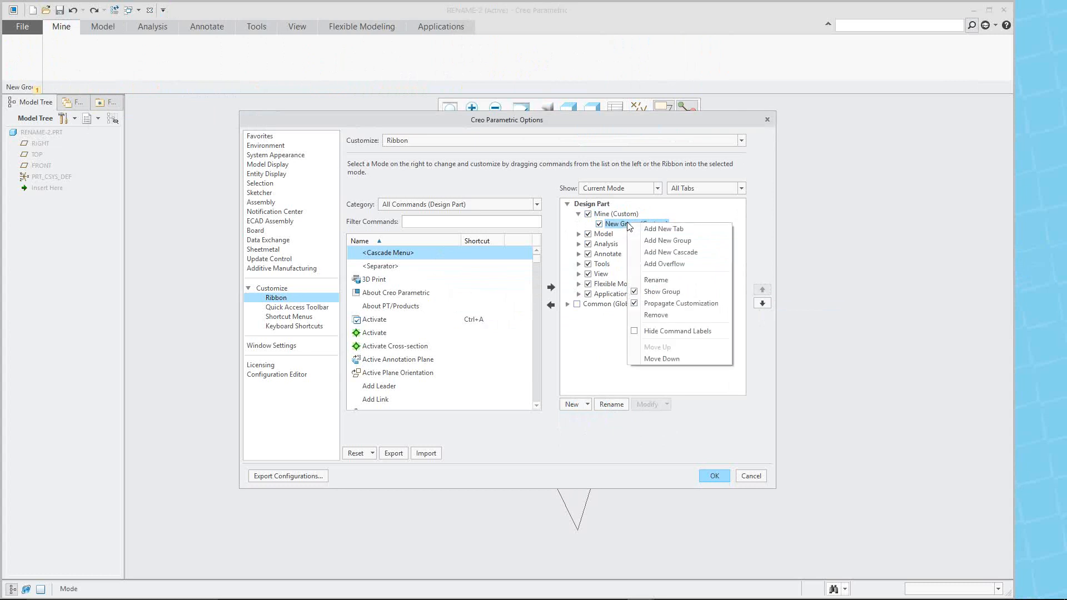
click(663, 282)
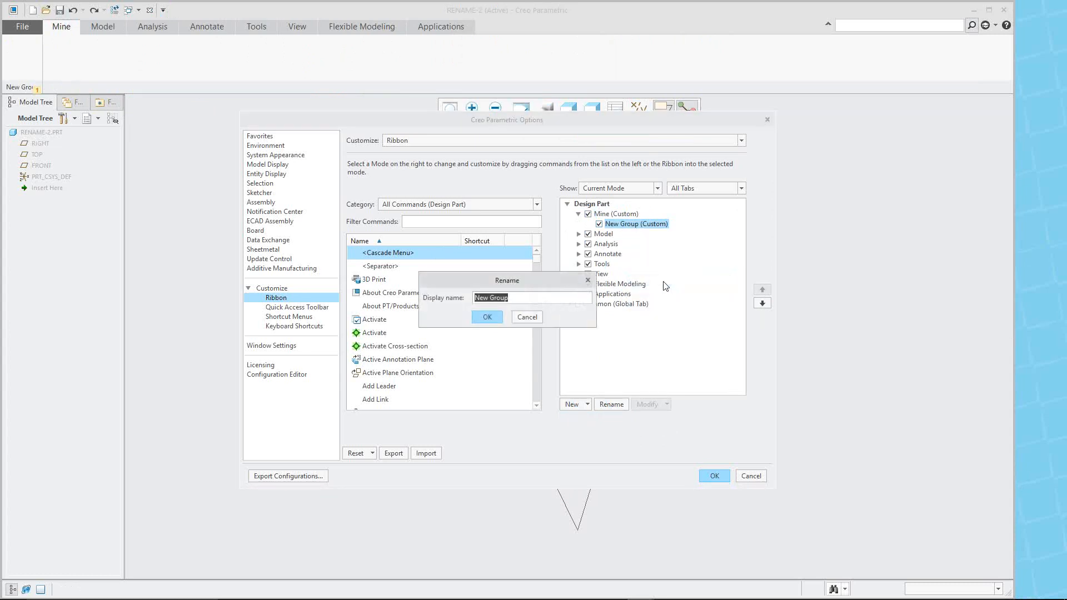
text(My Modeling)
key(Return)
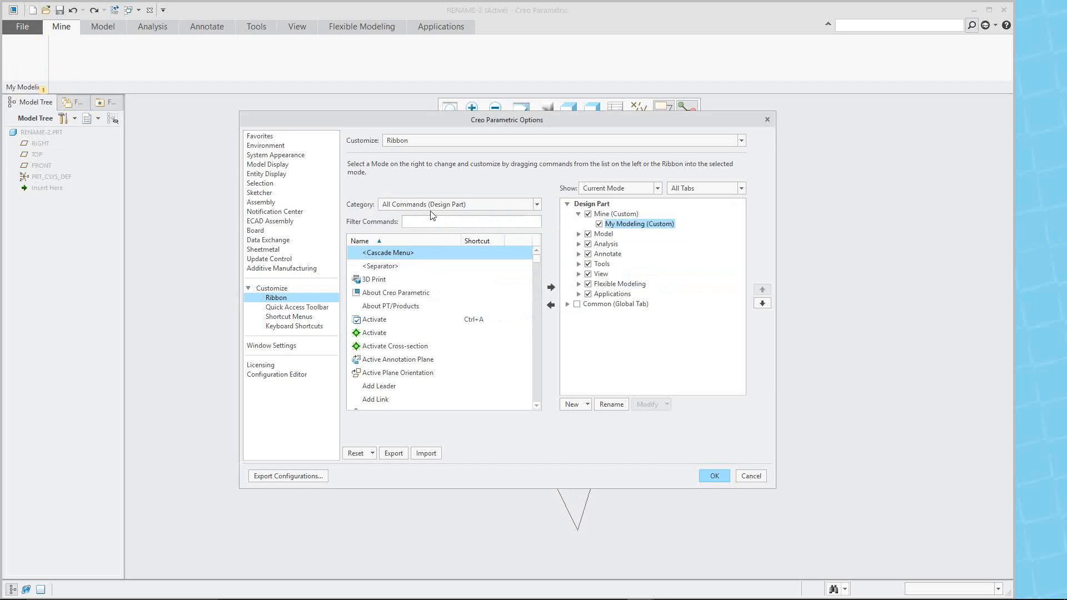
- Limit the available commands to the Design Part | Model Tab category and add Chamfer to the My Modeling group
click(538, 208)
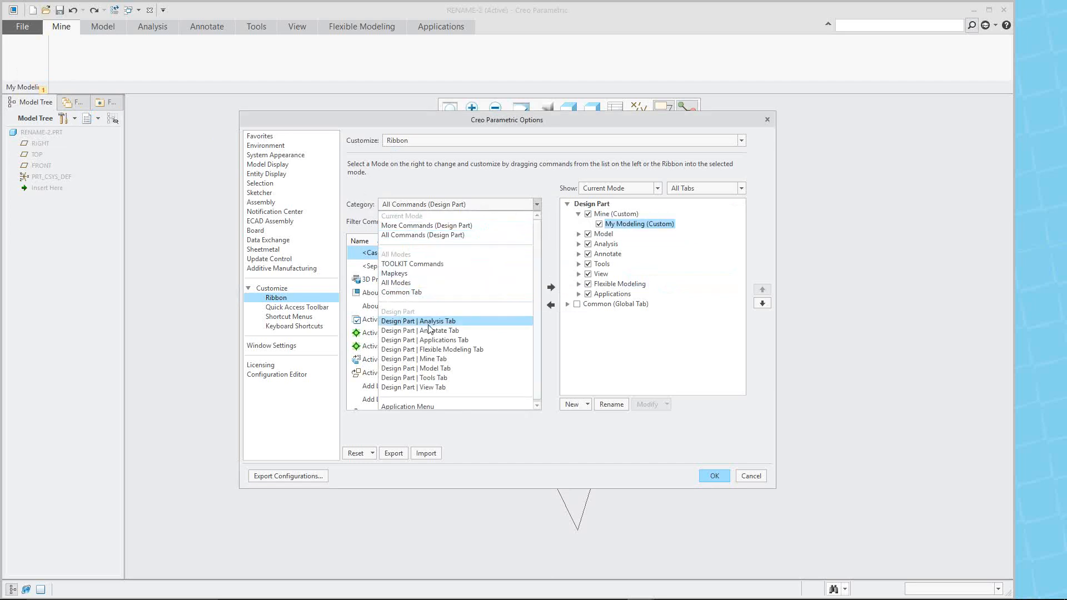
click(435, 369)
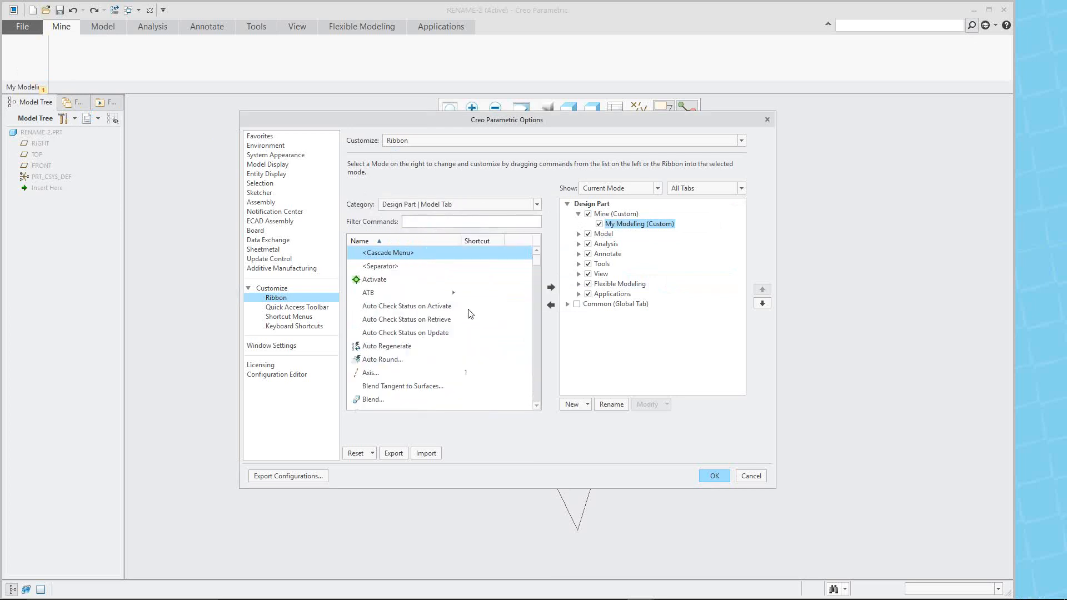
scroll(474, 332, down, 3)
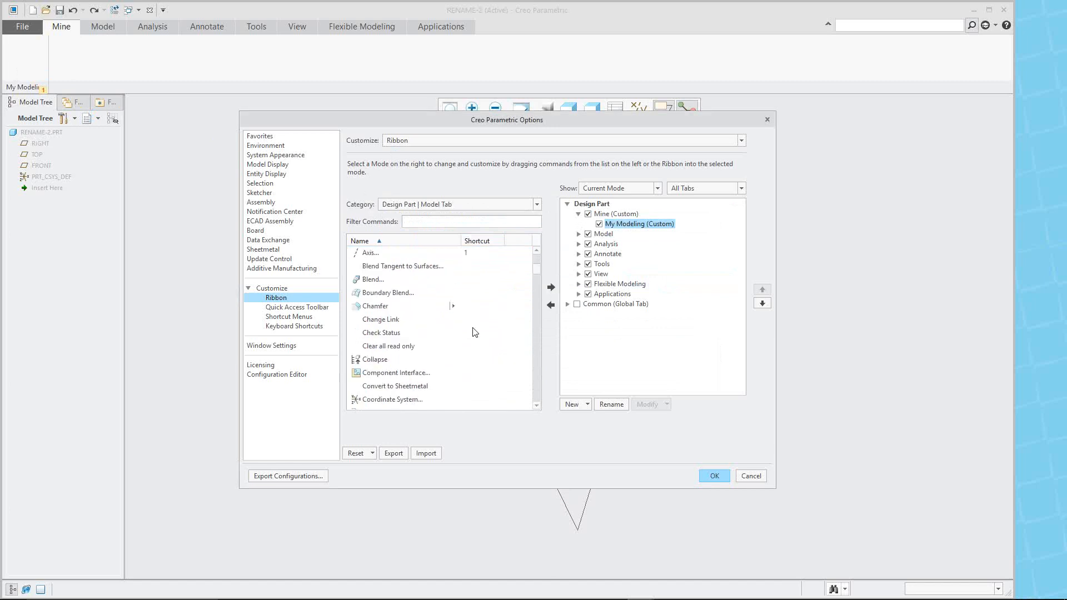
scroll(473, 331, down, 1)
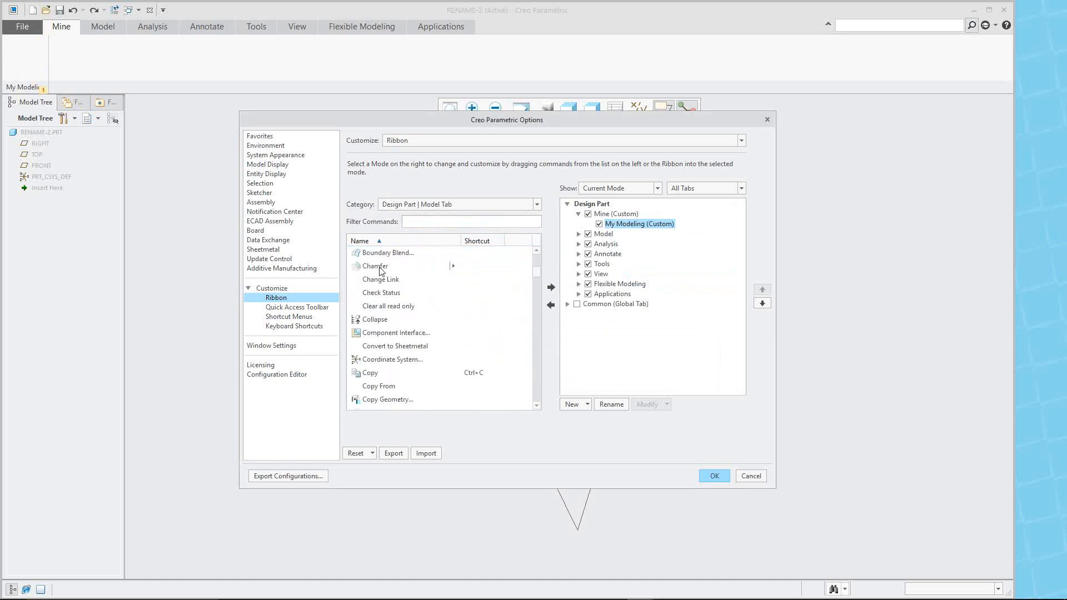
click(384, 266)
click(555, 288)
- Add Datum from the Model commands to the custom Mine tab
scroll(413, 321, down, 1)
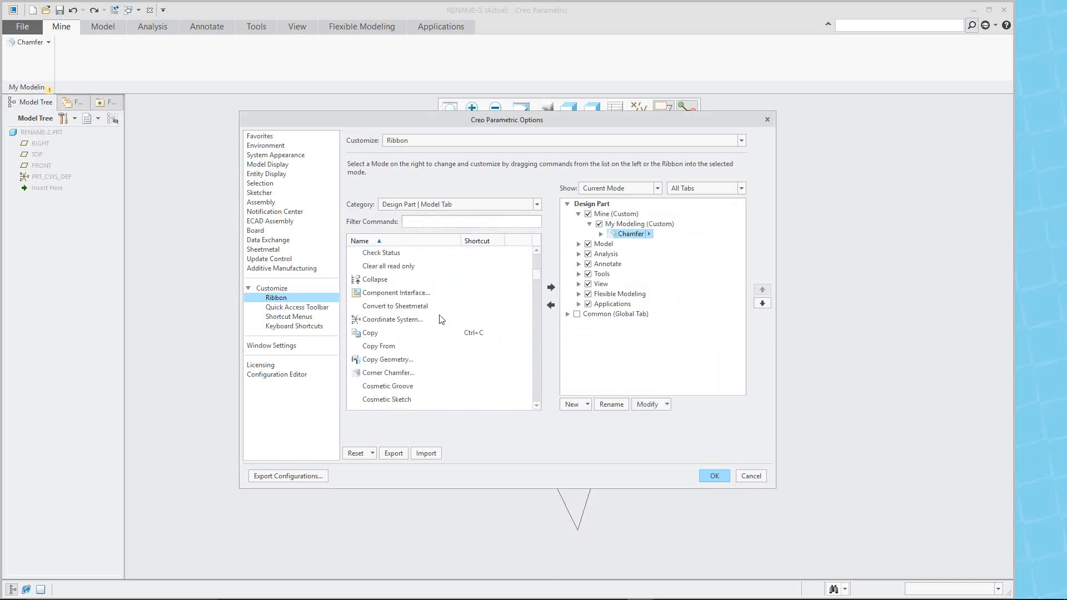
scroll(416, 326, down, 2)
scroll(417, 327, down, 3)
scroll(411, 327, up, 2)
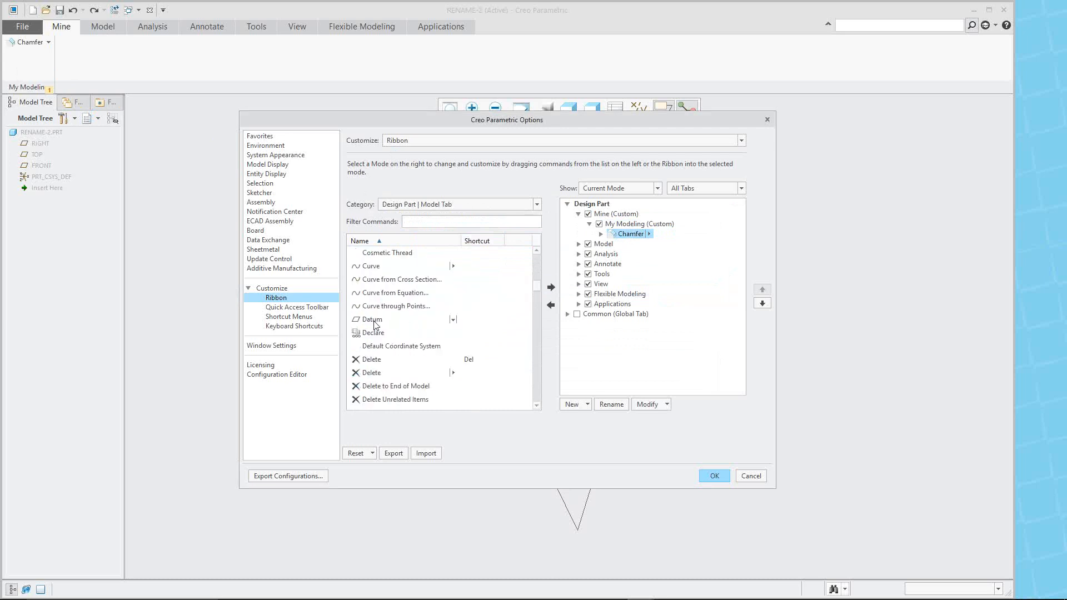
click(373, 320)
click(551, 288)
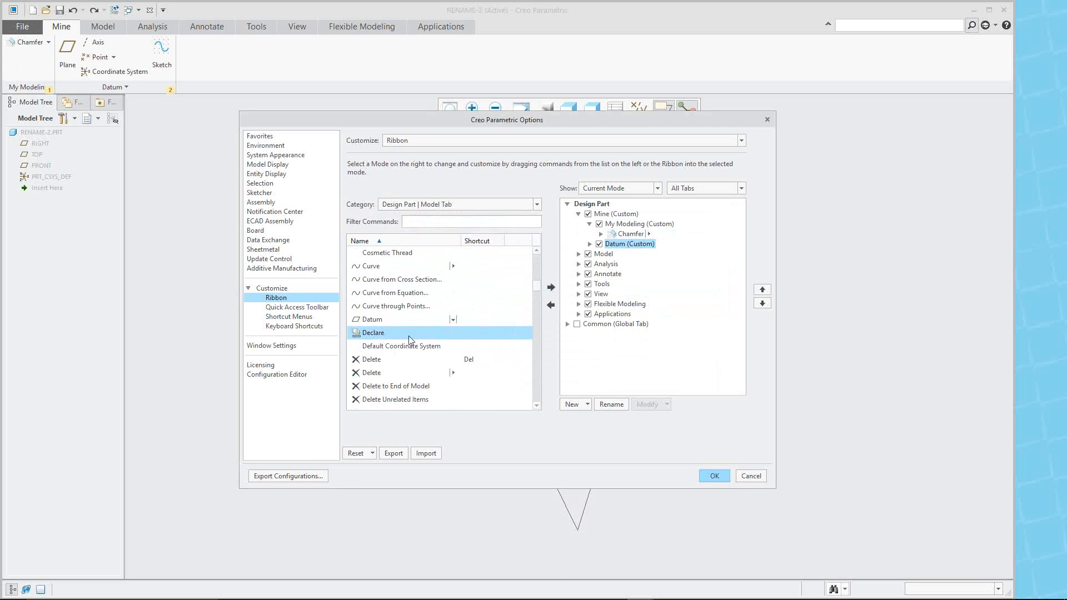
- Remove the custom Datum group from the Mine tab
click(627, 235)
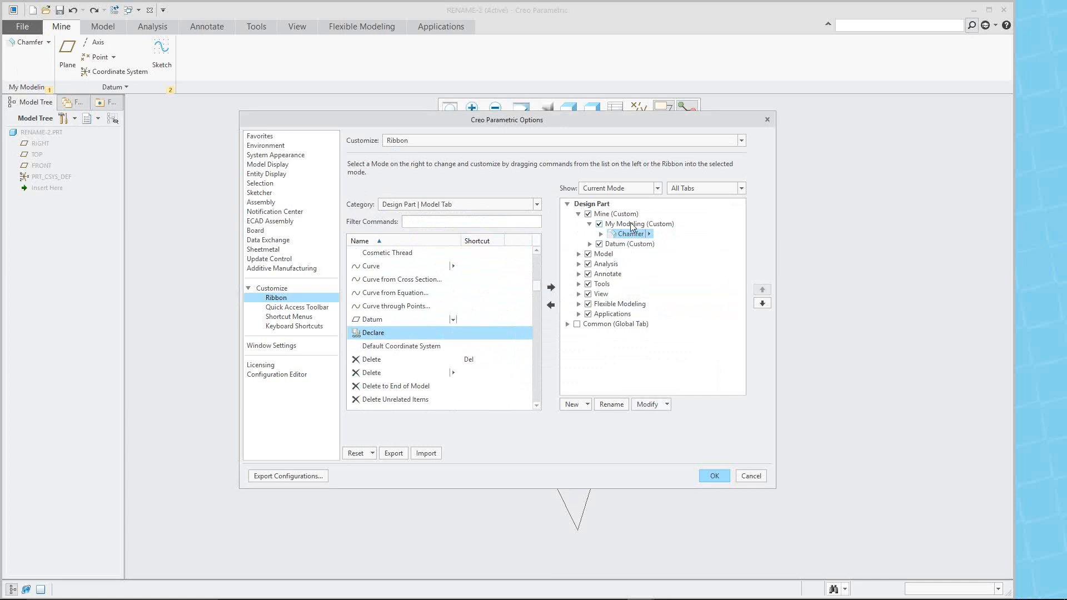
click(614, 228)
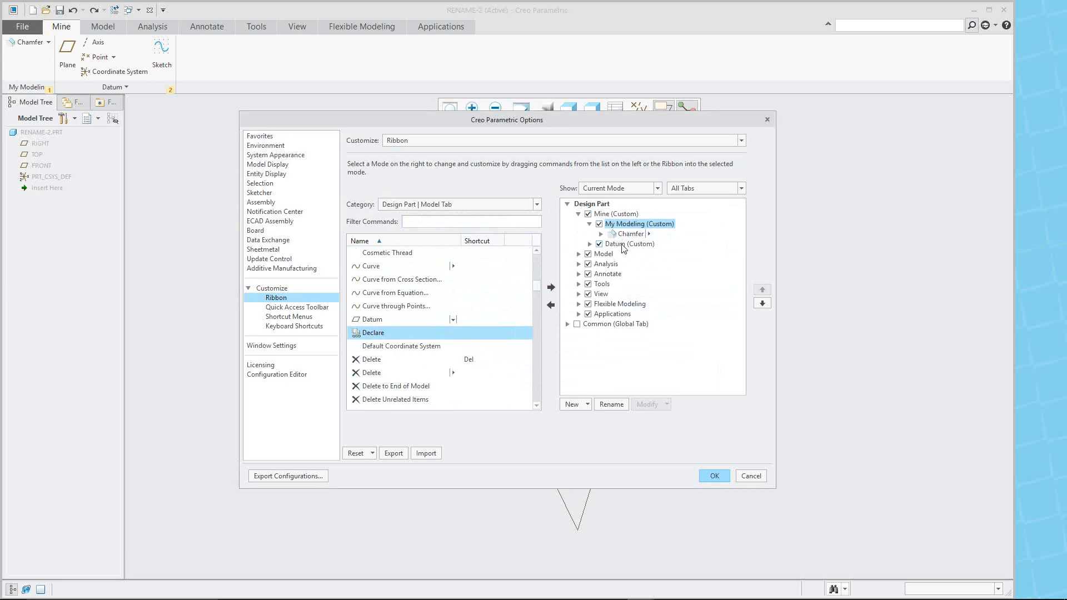
click(623, 246)
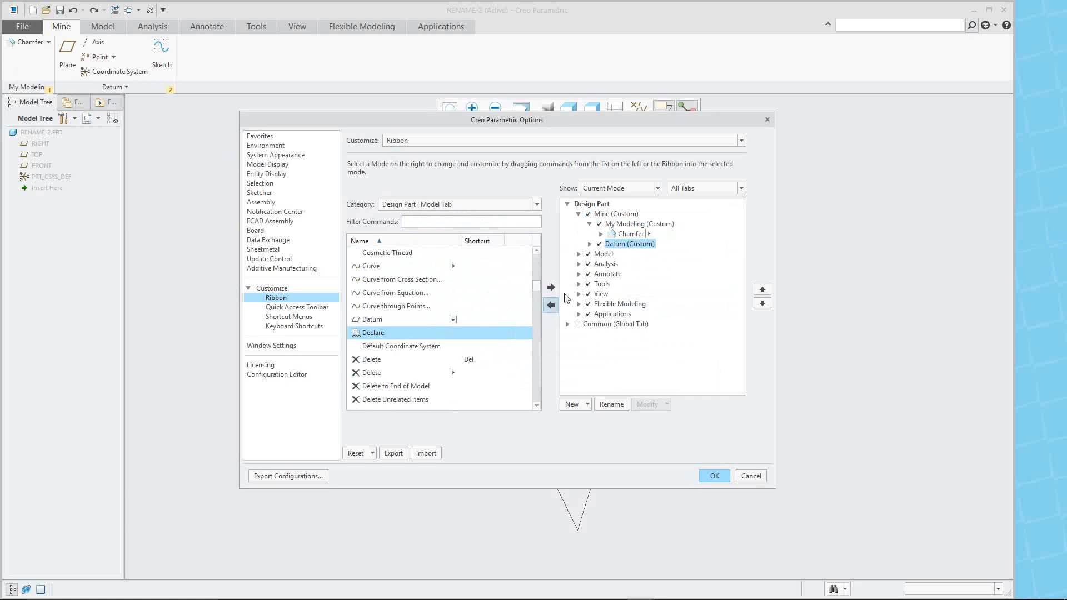
click(551, 304)
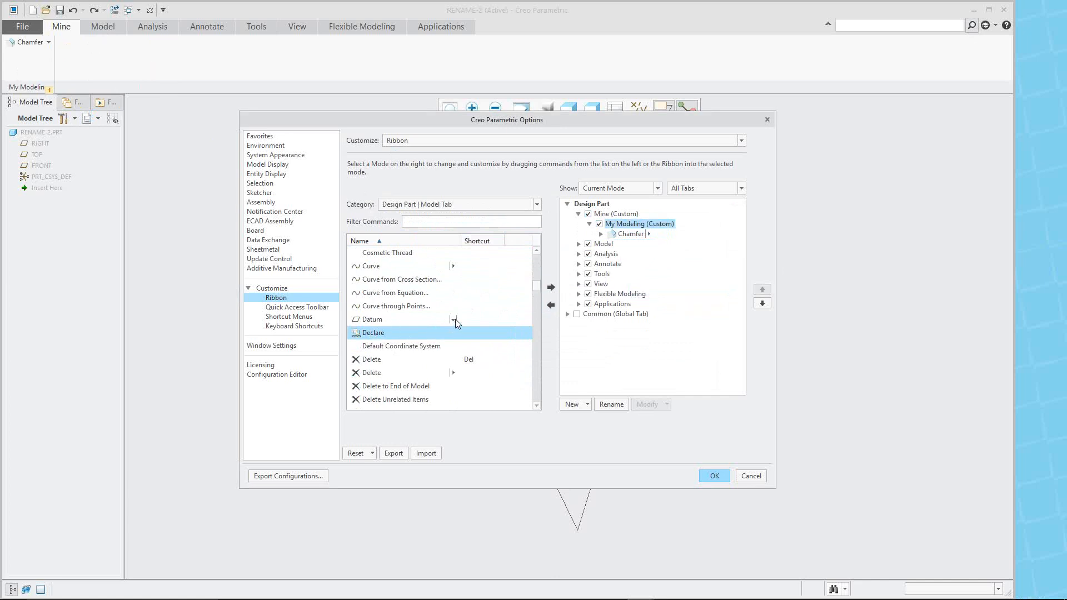
- Add the Extrude command to the My Modeling group on the Mine tab
scroll(403, 347, down, 2)
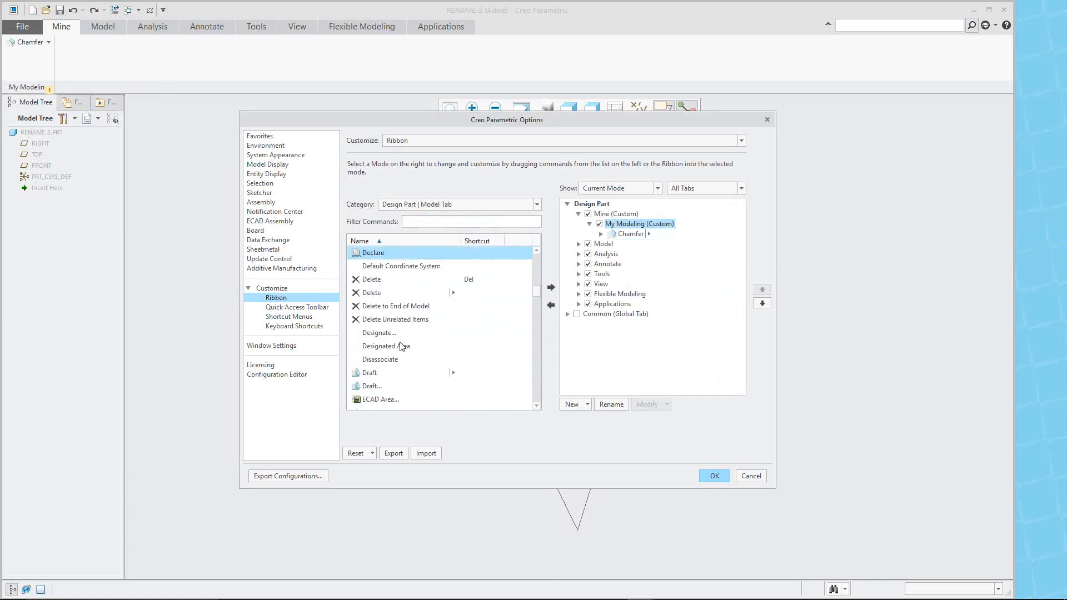
scroll(402, 347, up, 4)
scroll(400, 340, down, 4)
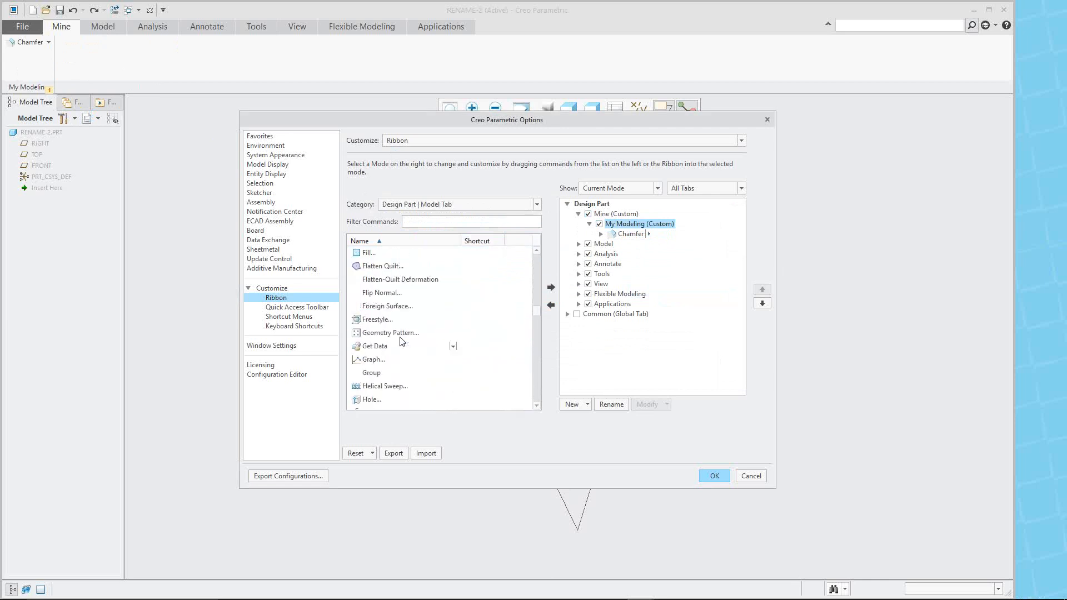
scroll(395, 332, up, 2)
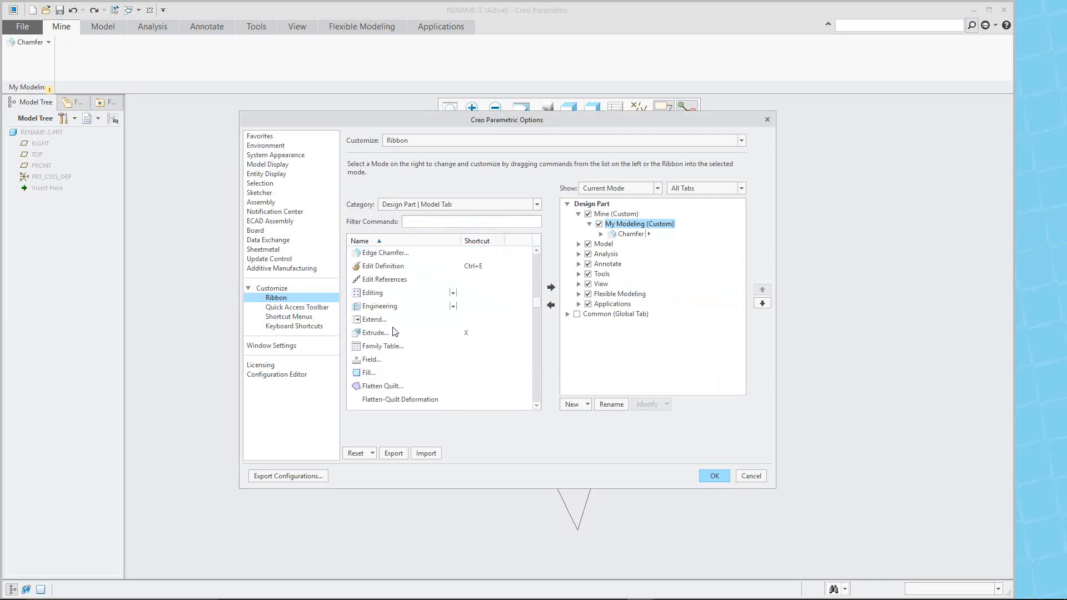
click(375, 332)
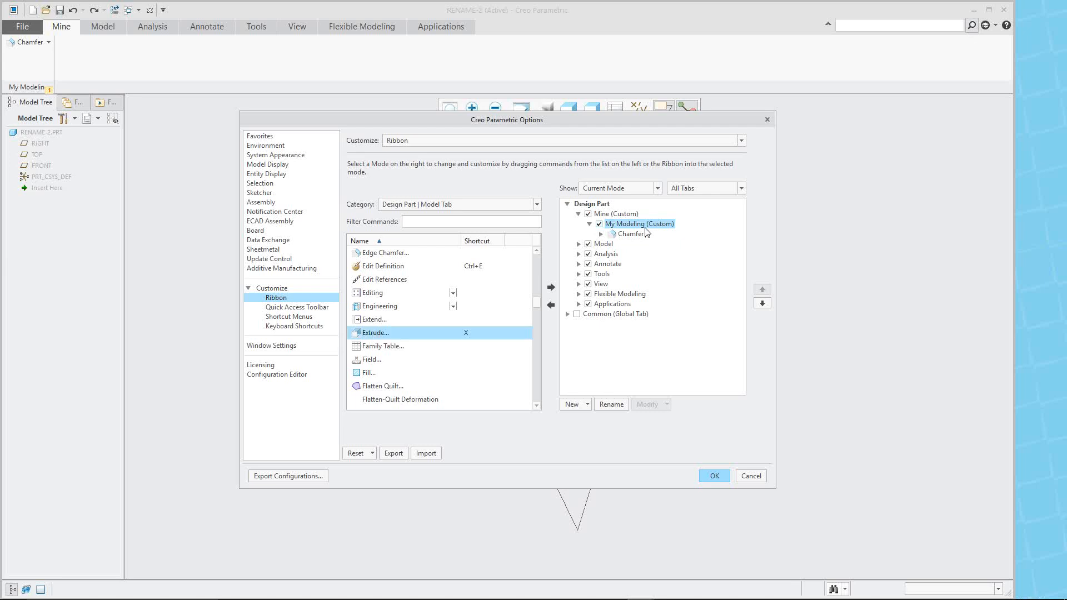
click(551, 286)
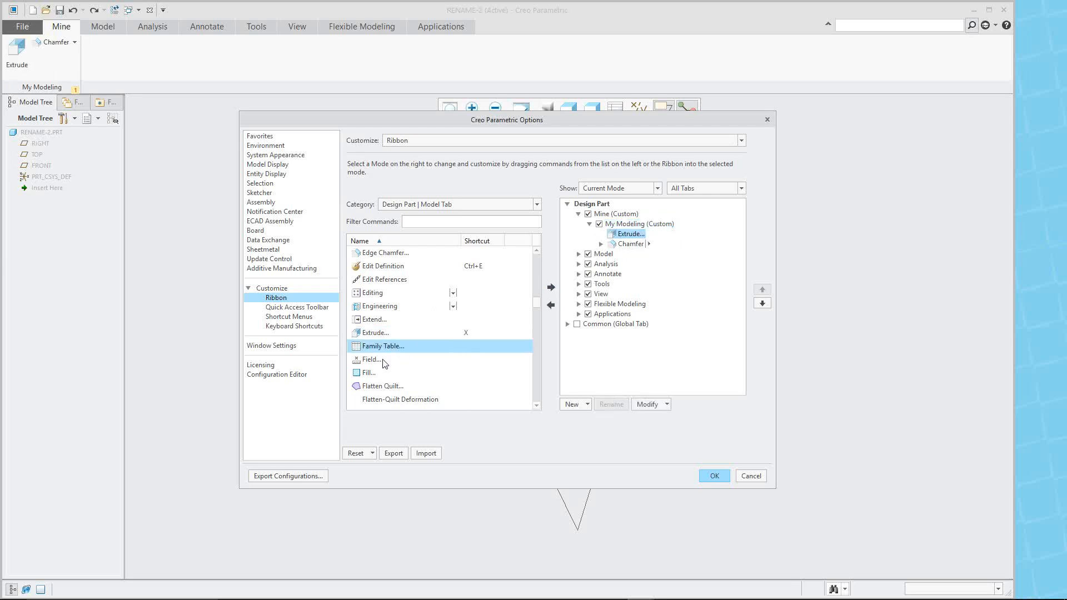
- Add the Family Table command to the My Modeling group
scroll(397, 350, down, 1)
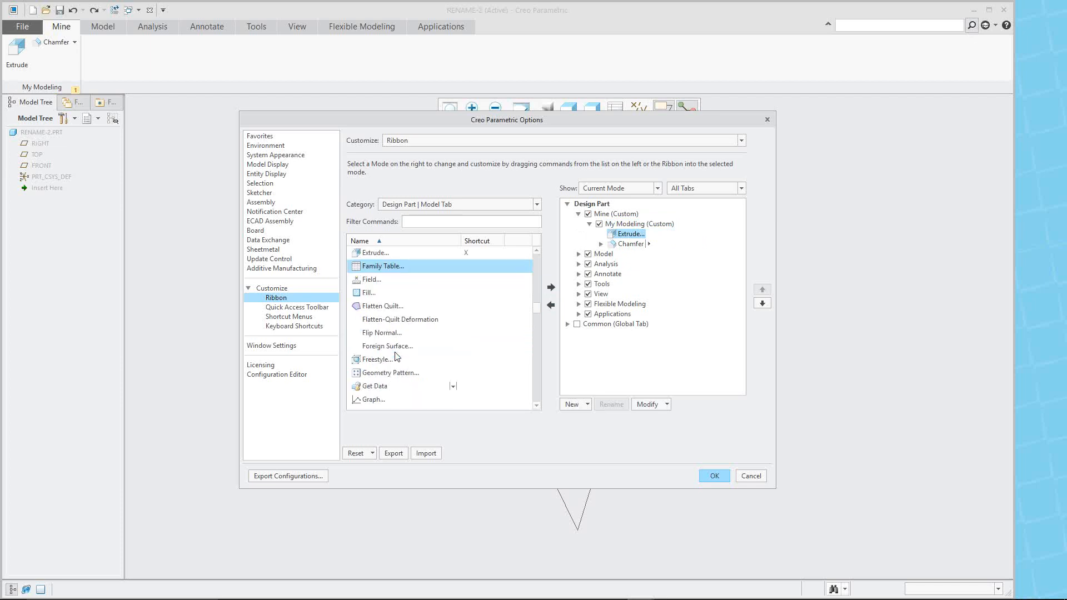
scroll(397, 350, up, 4)
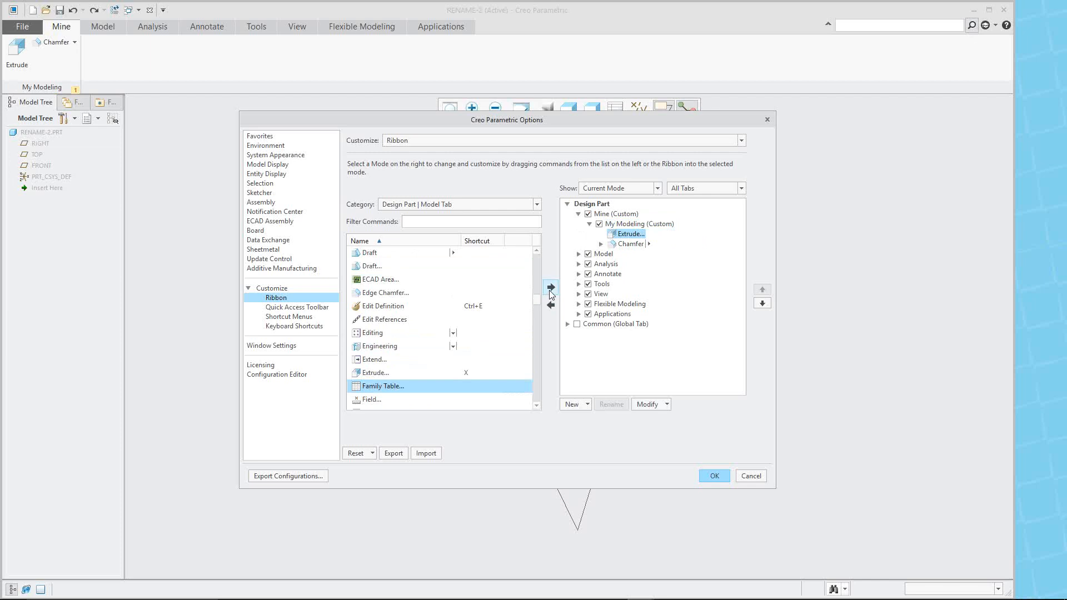
click(627, 225)
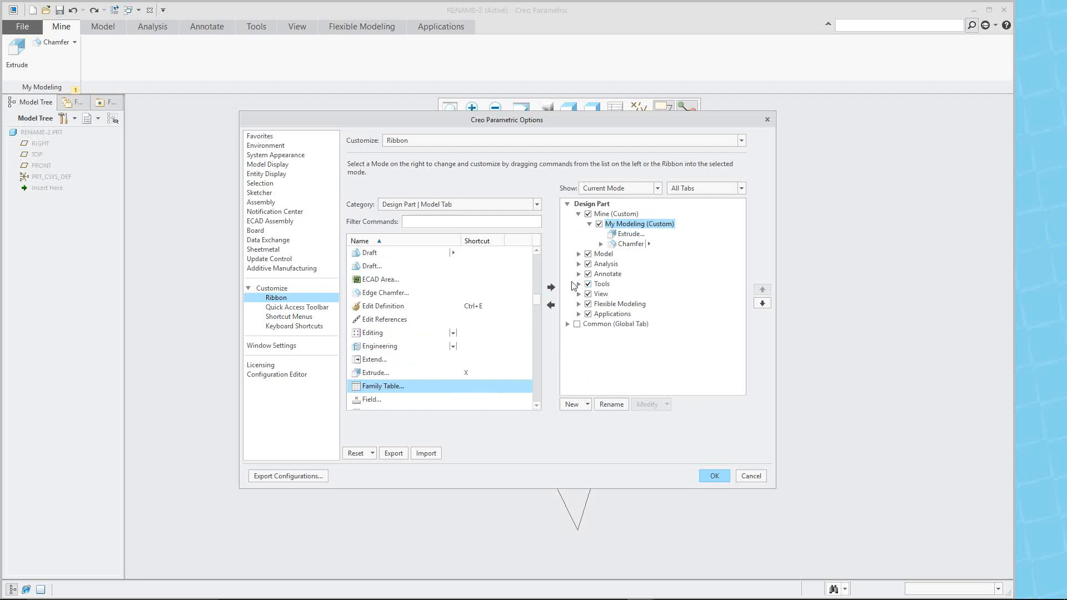
click(551, 288)
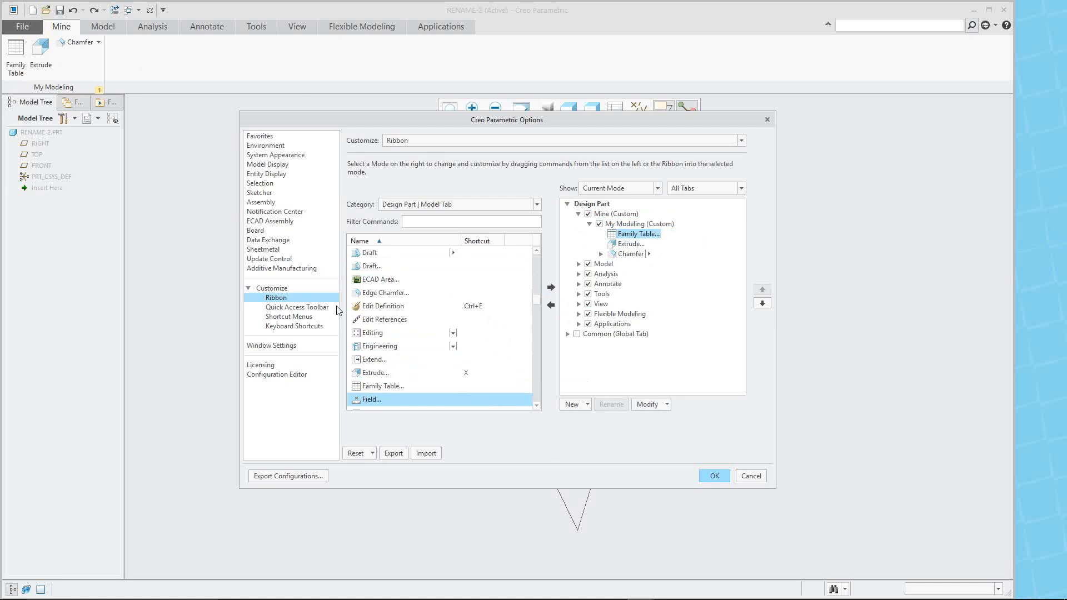
- Add the Hole command to the My Modeling group
scroll(446, 322, down, 4)
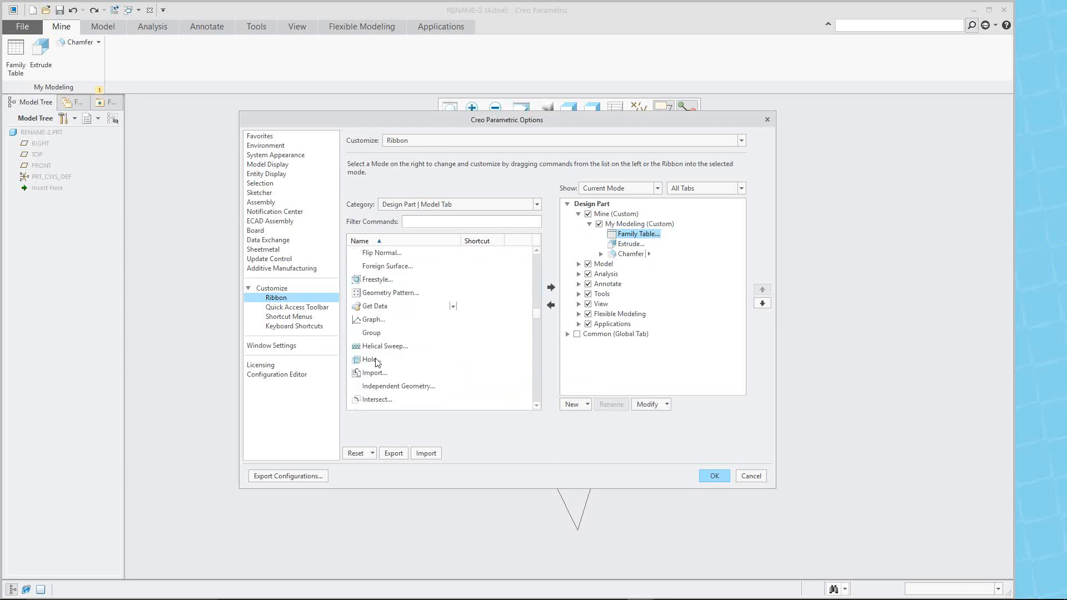
click(377, 361)
click(640, 225)
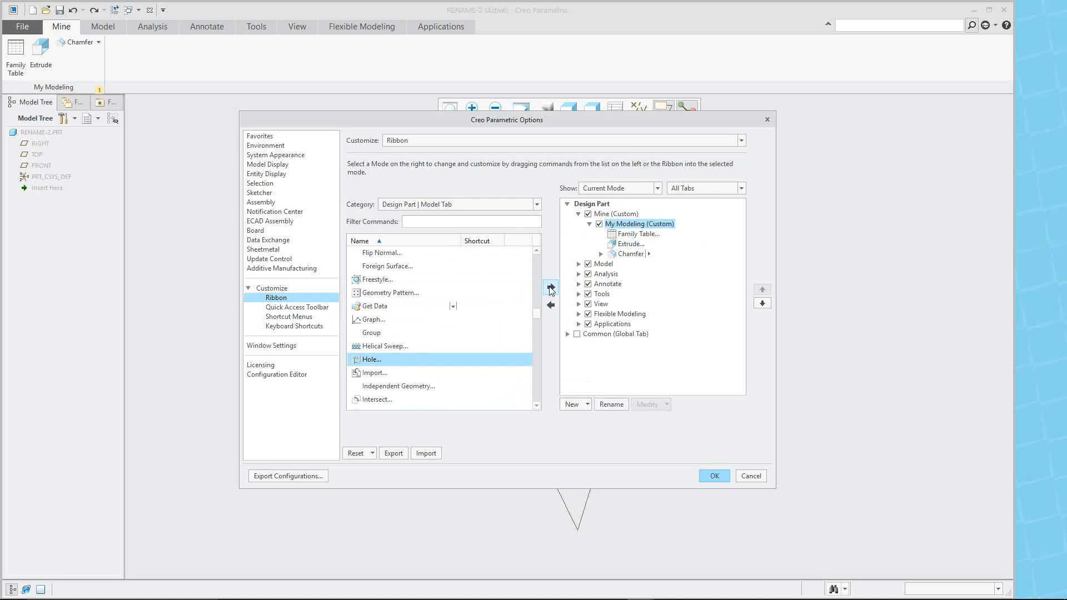
click(551, 288)
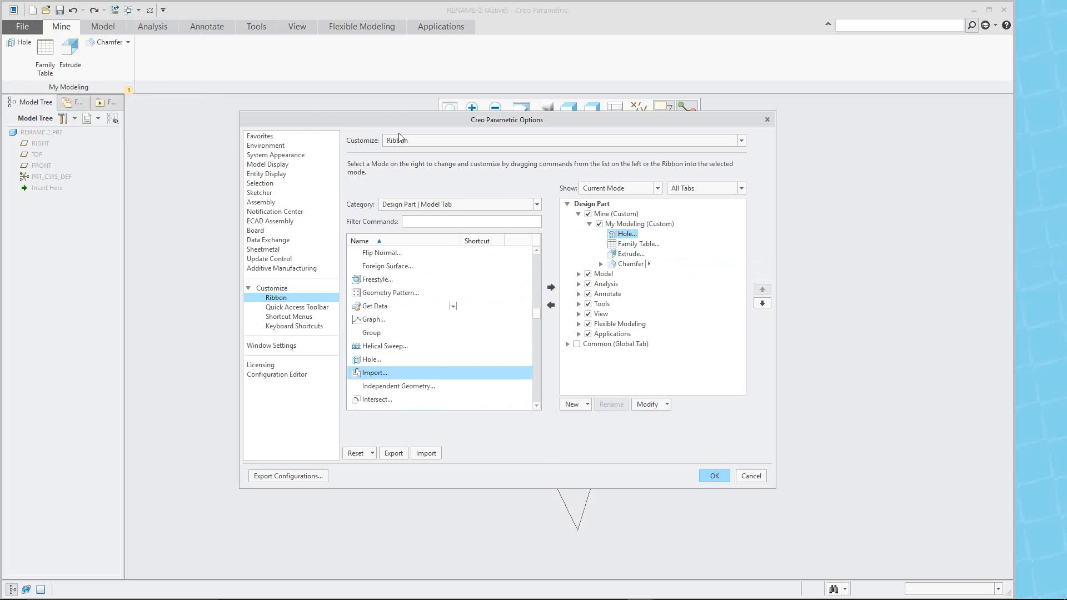
- Change the Family Table command in the My Modeling group to the Small Button style
click(633, 245)
click(667, 405)
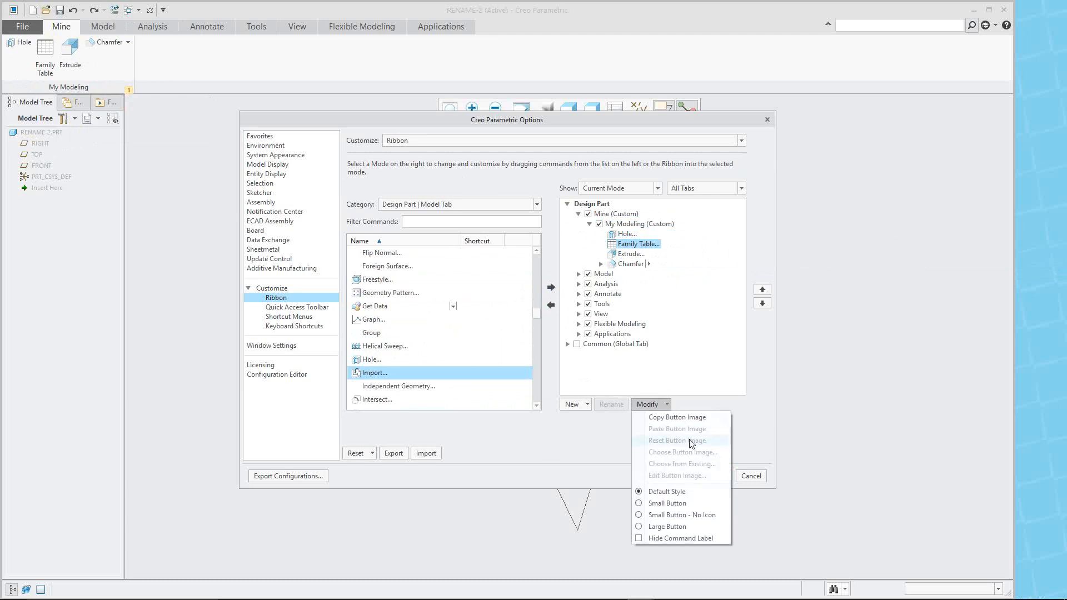
click(669, 504)
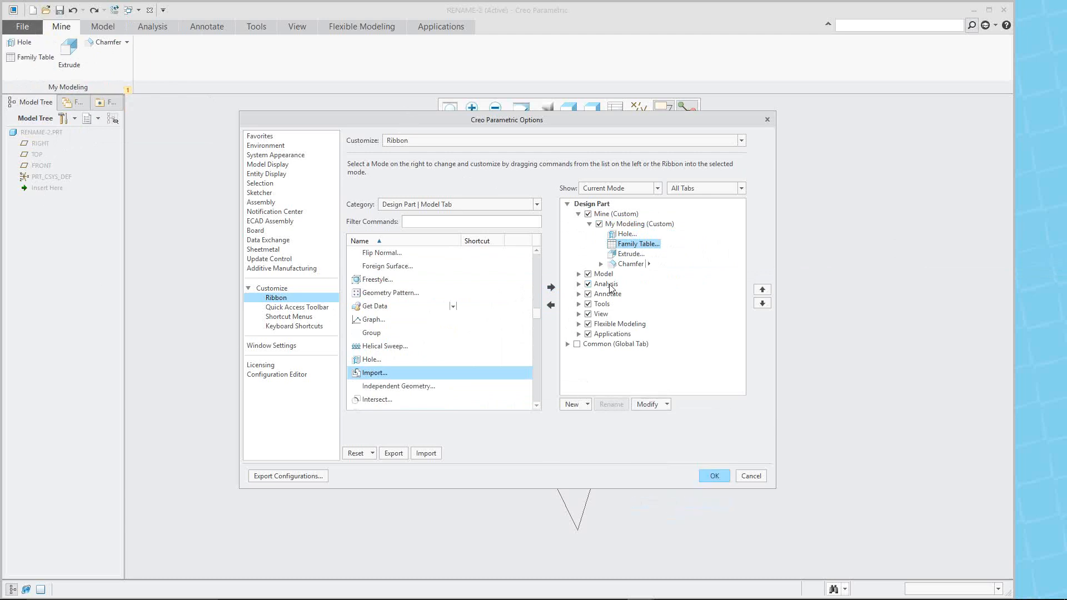
- Set Extrude in the My Modeling group to the Small Button style and move it above Hole as the first command
click(632, 255)
click(667, 405)
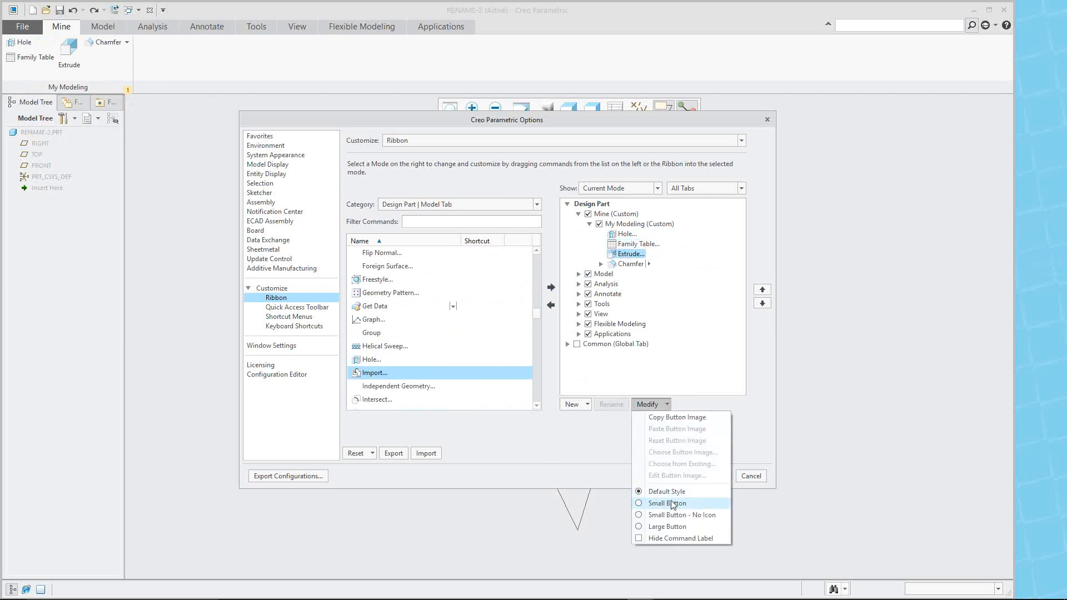
click(668, 504)
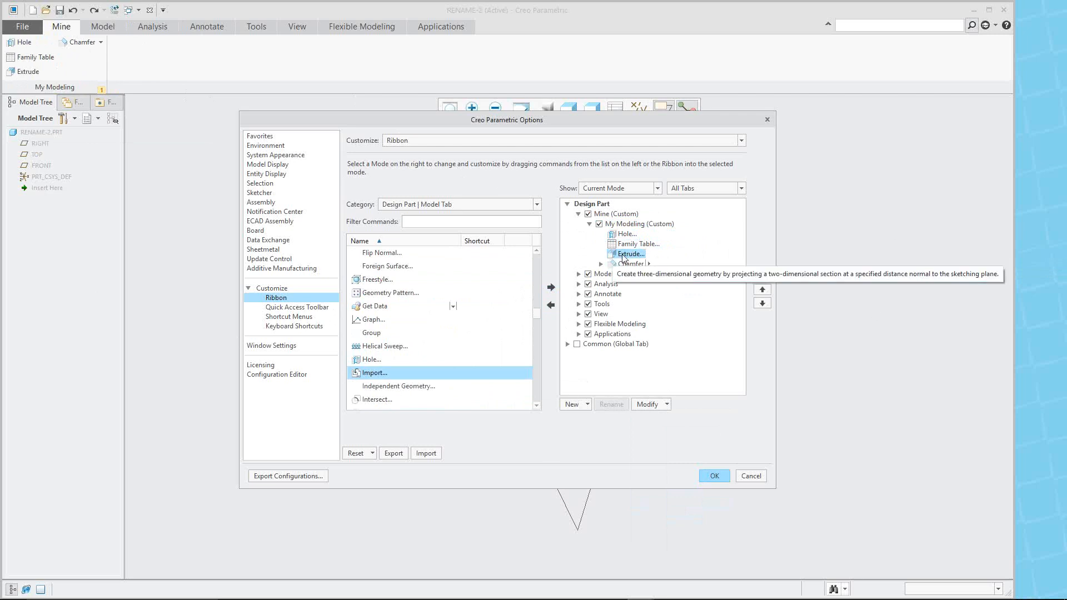
click(762, 290)
click(762, 289)
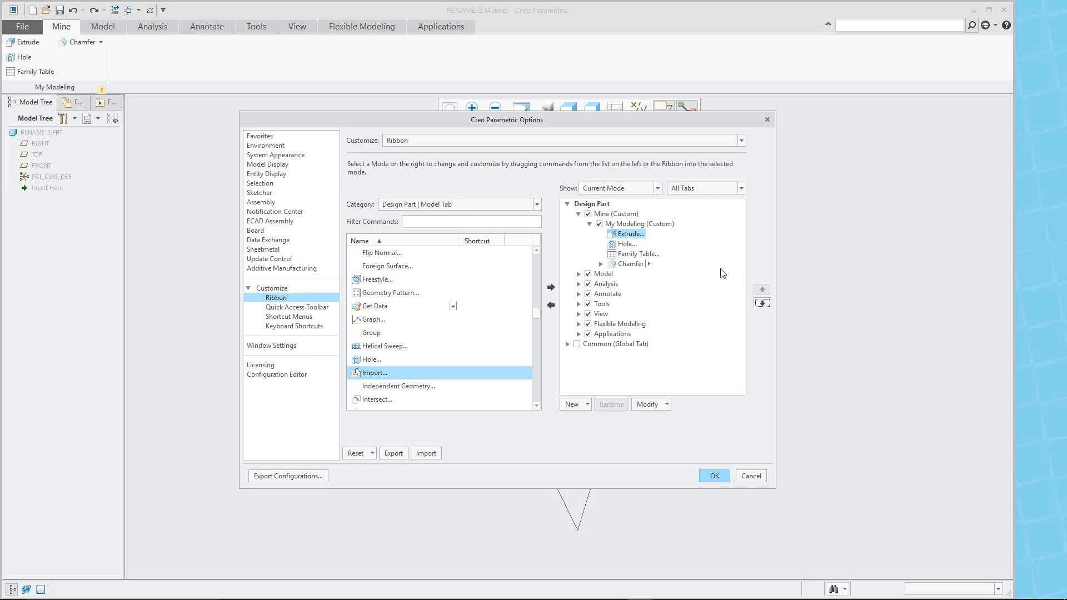
- Add a new group to the custom Mine tab
click(633, 223)
click(626, 215)
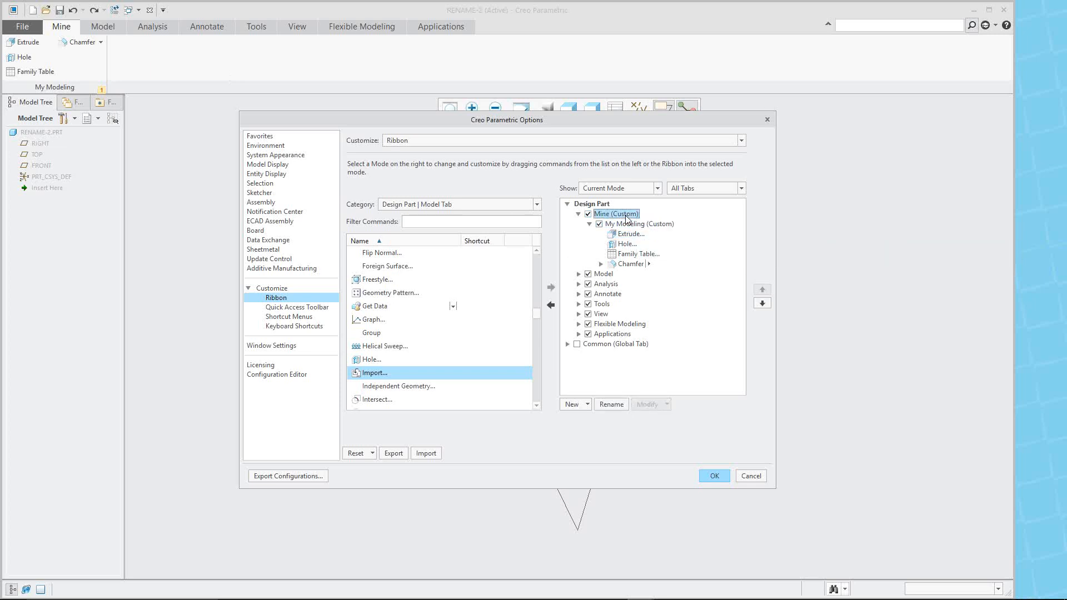
right_click(626, 215)
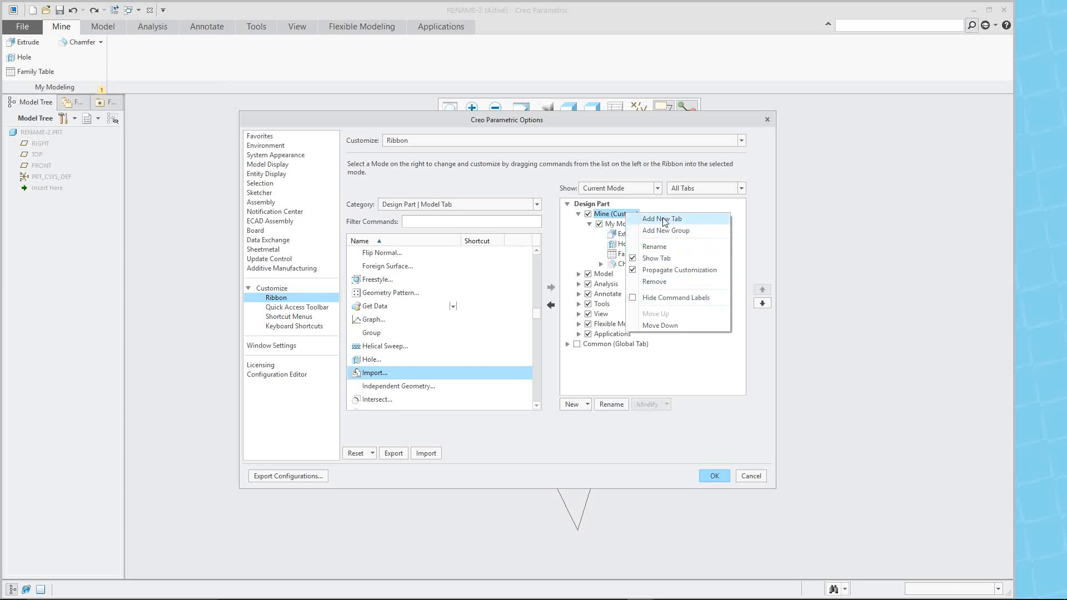
click(667, 231)
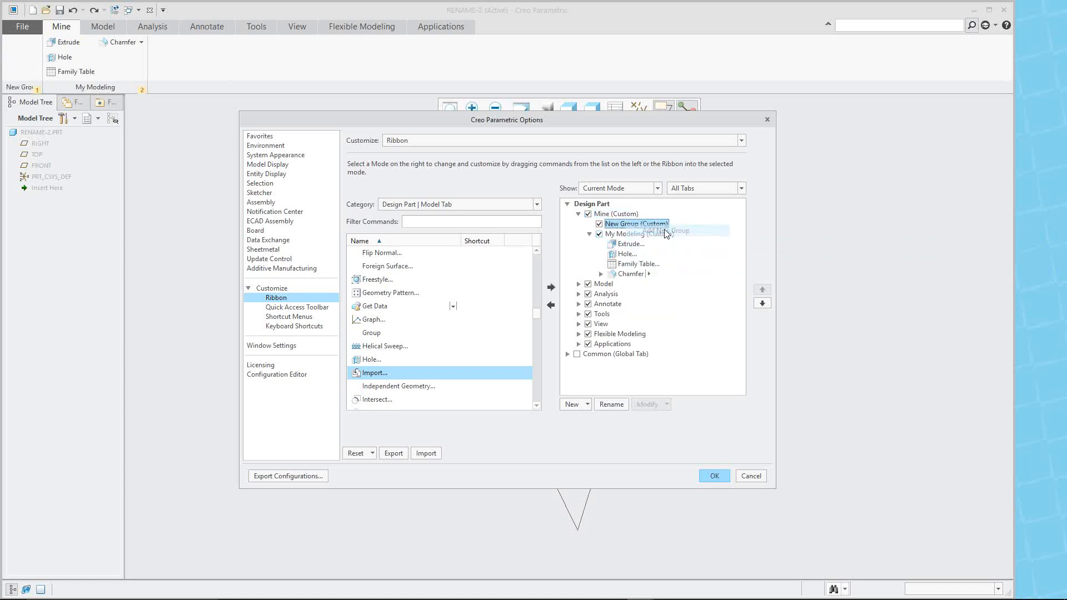
right_click(632, 227)
click(656, 282)
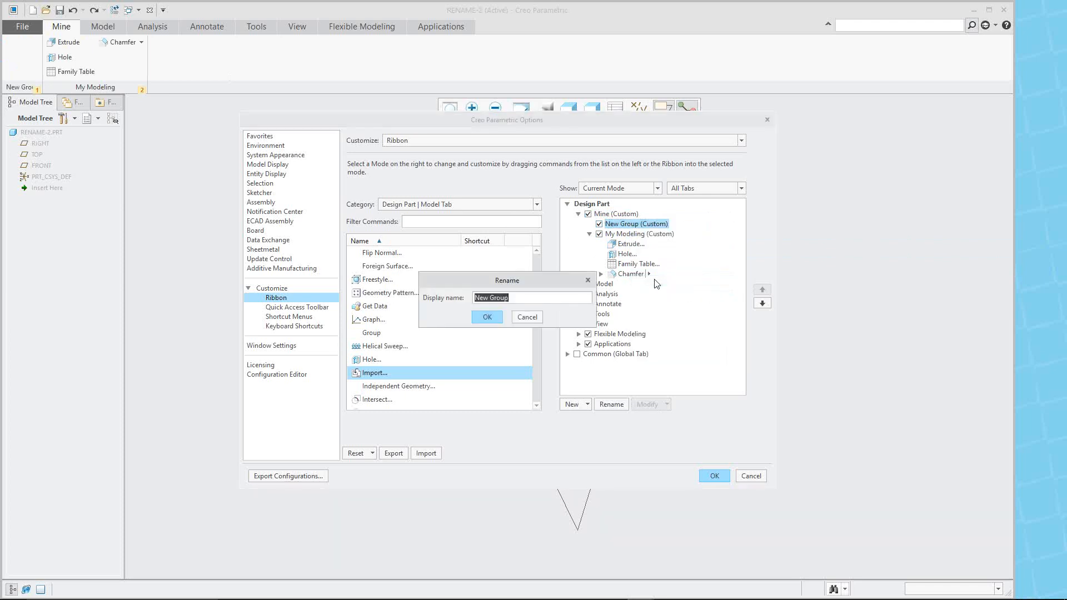
text(An)
text(My)
double_click(480, 297)
key(Delete)
click(482, 312)
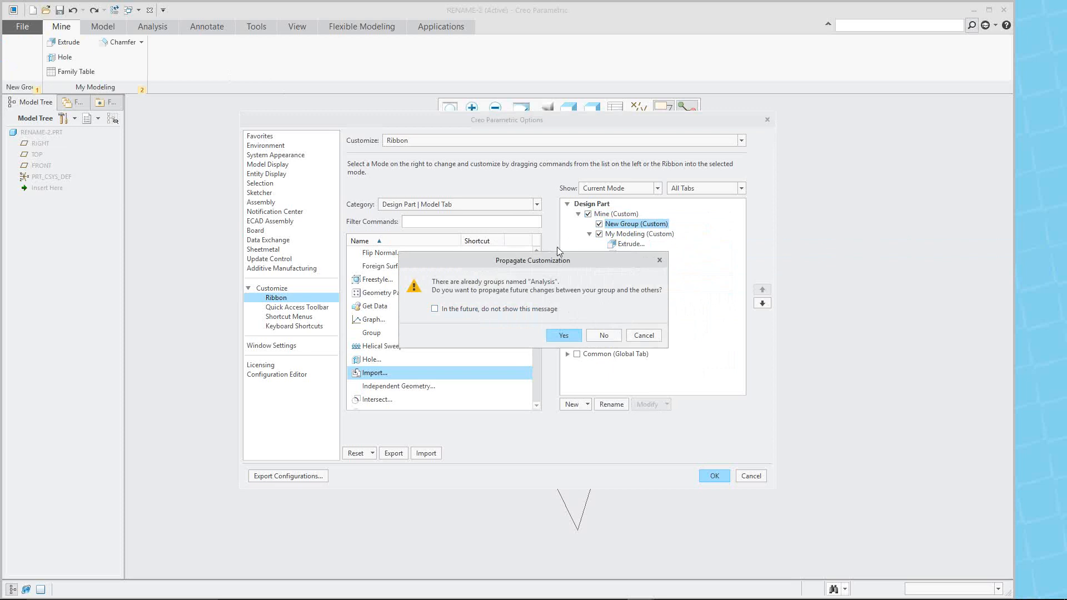
click(644, 336)
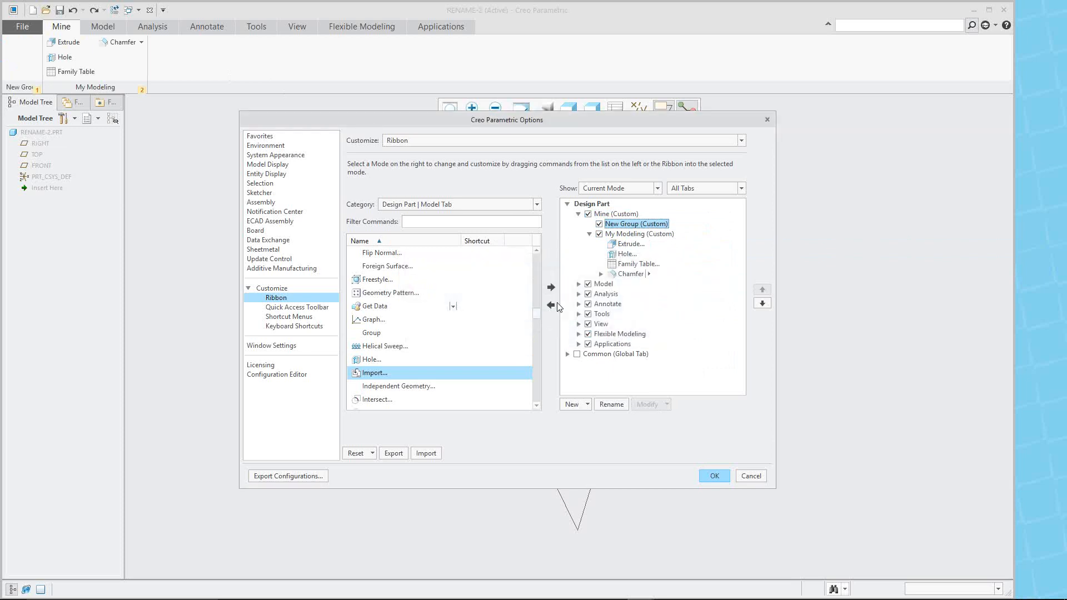
- Rename the new custom group on the Mine tab as My Analysis
right_click(632, 226)
click(661, 281)
text(My Analysis)
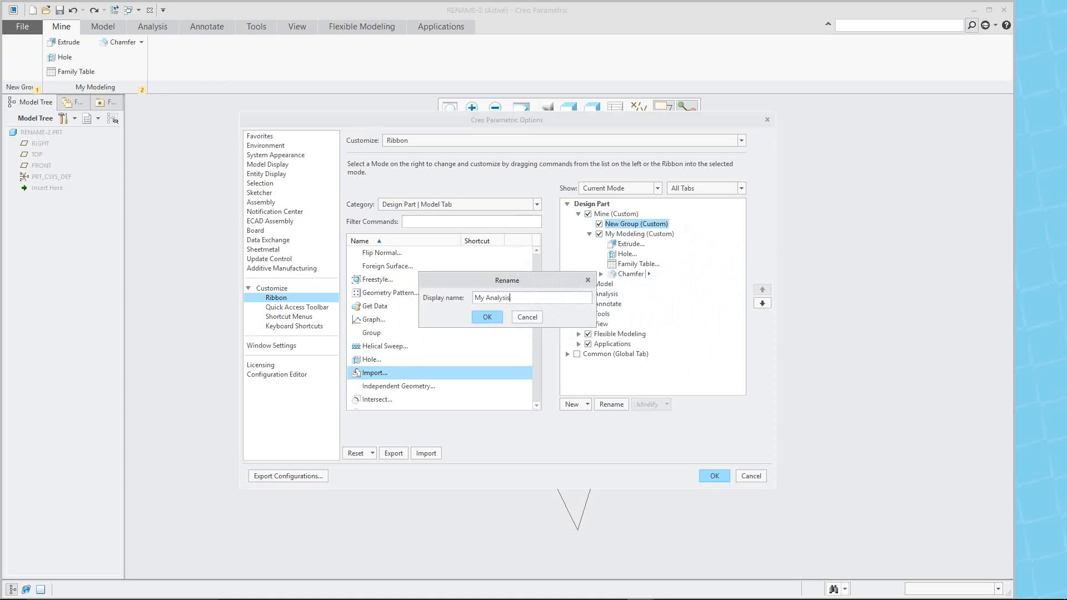
click(486, 317)
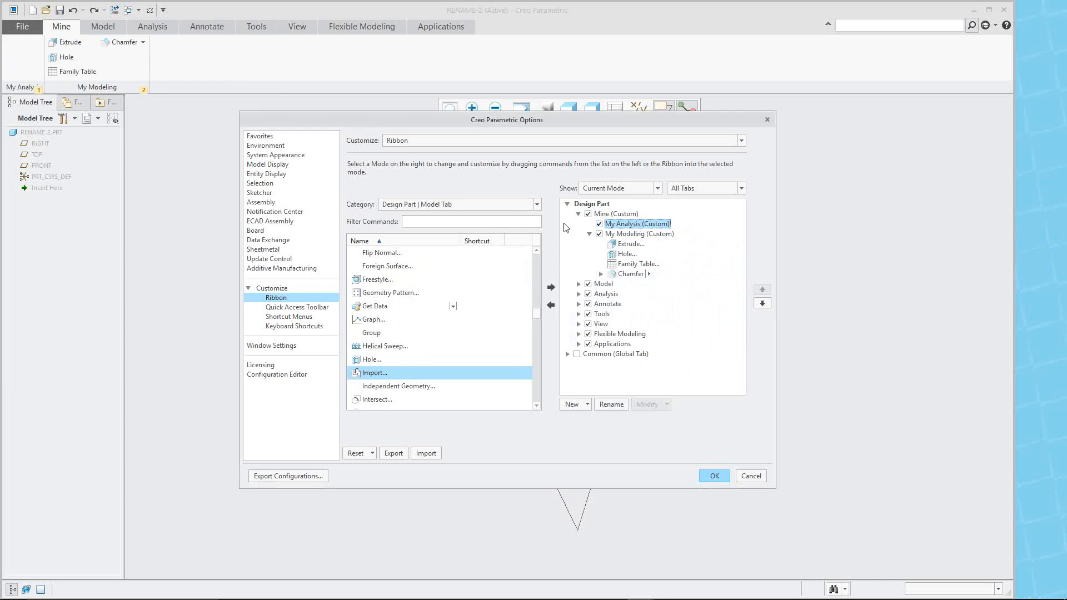
- Limit the available commands to the Design Part | Analysis Tab category and add Summary to the My Analysis group
click(538, 205)
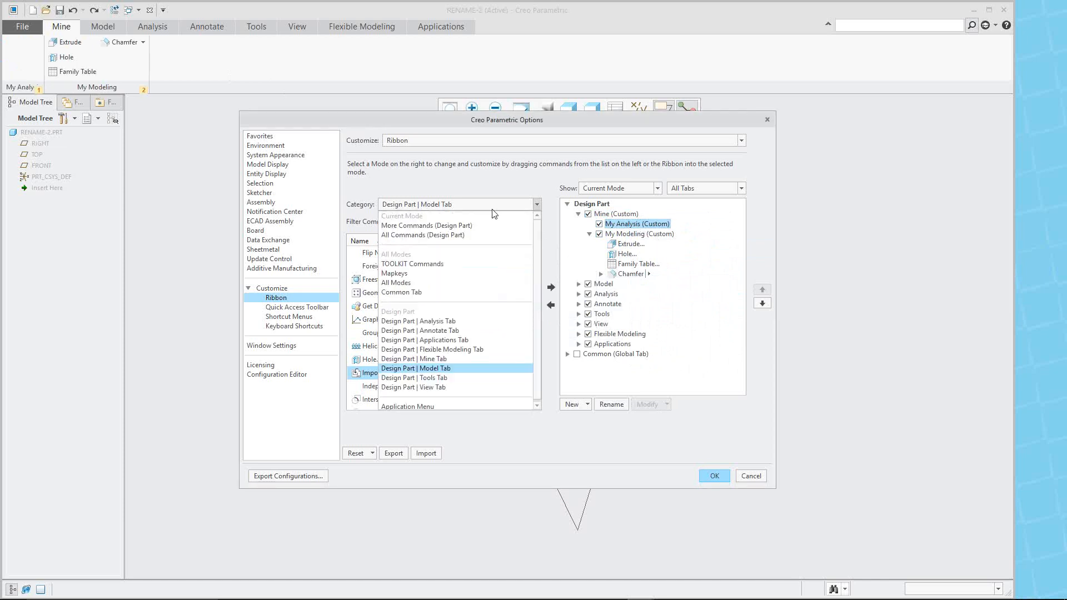
click(439, 322)
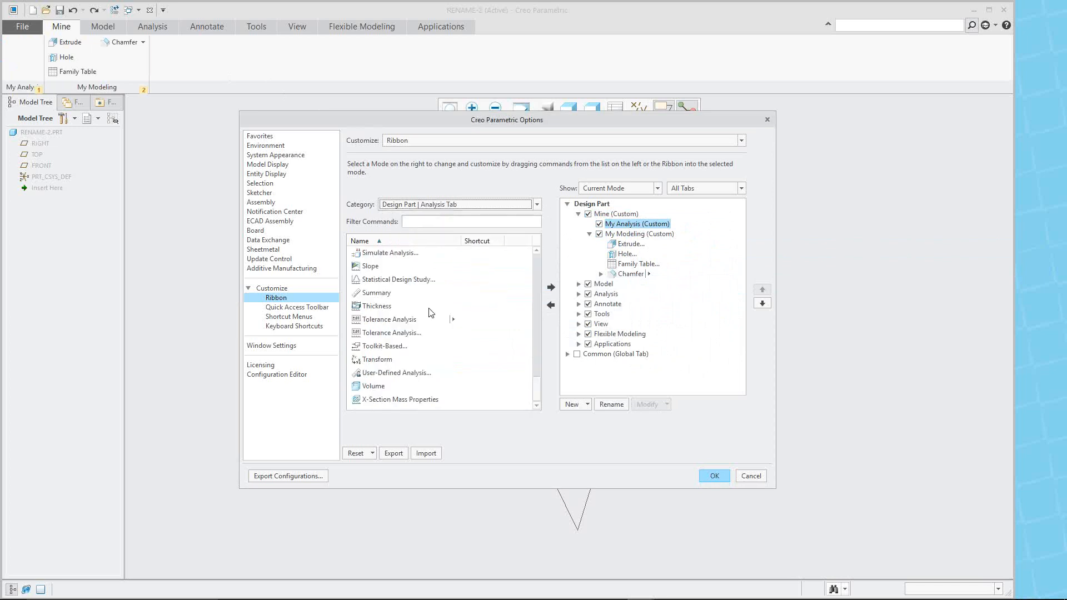
click(381, 293)
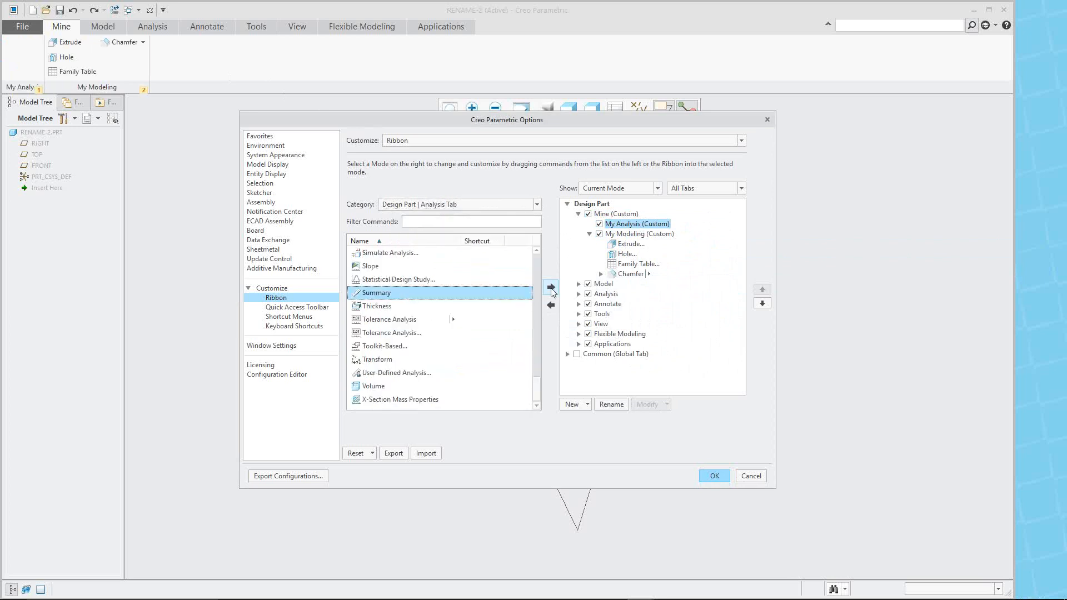
click(552, 288)
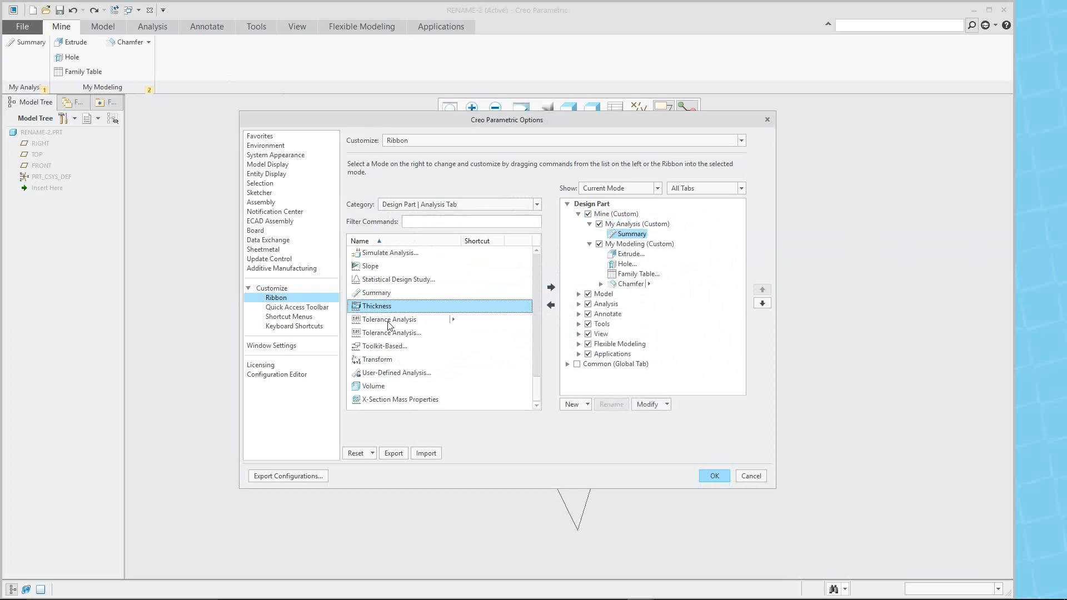
- Add the Volume and Length commands to the My Analysis group
click(380, 388)
click(550, 288)
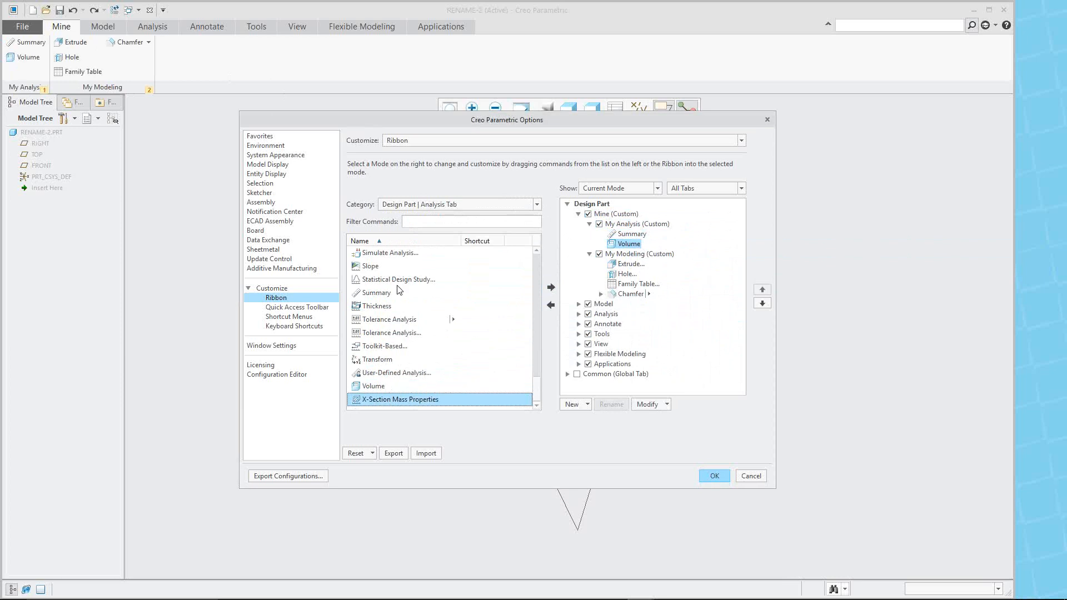
scroll(409, 312, up, 10)
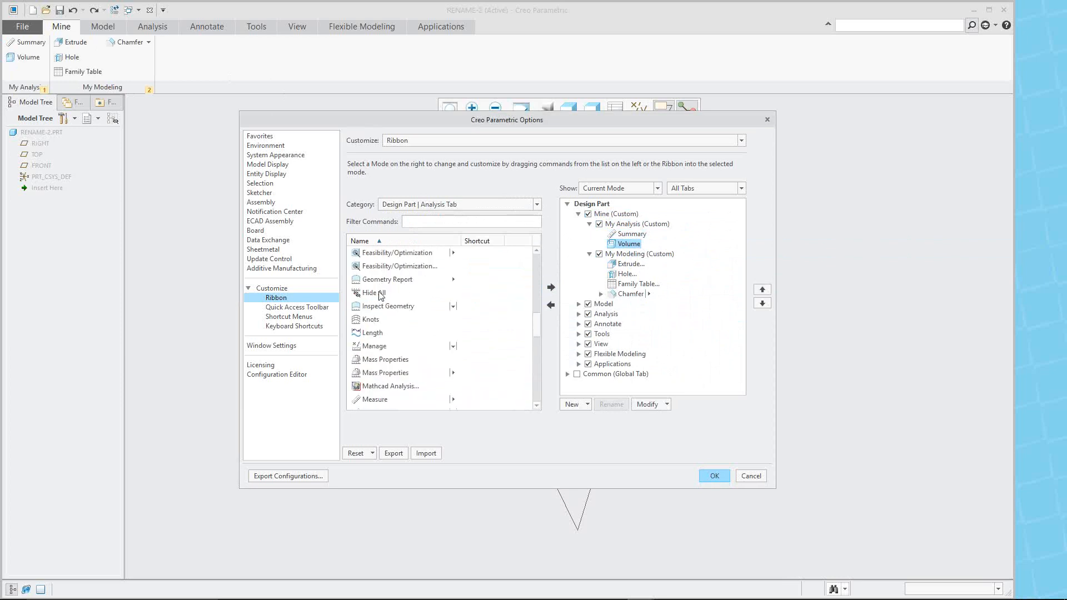
click(379, 334)
click(551, 291)
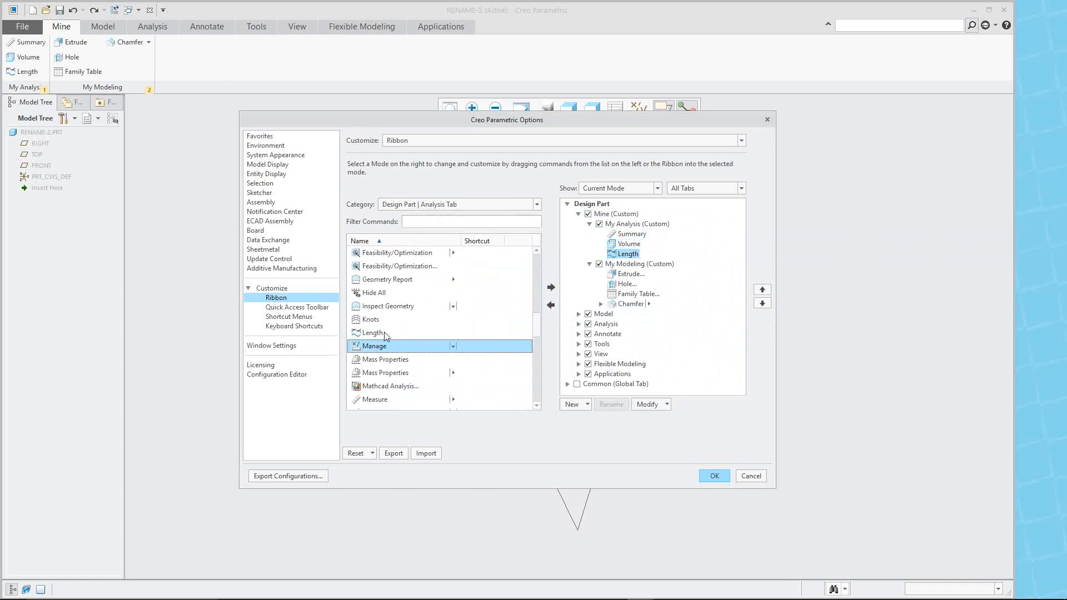
- Add the Mass Properties command without a submenu to the My Analysis group
click(399, 360)
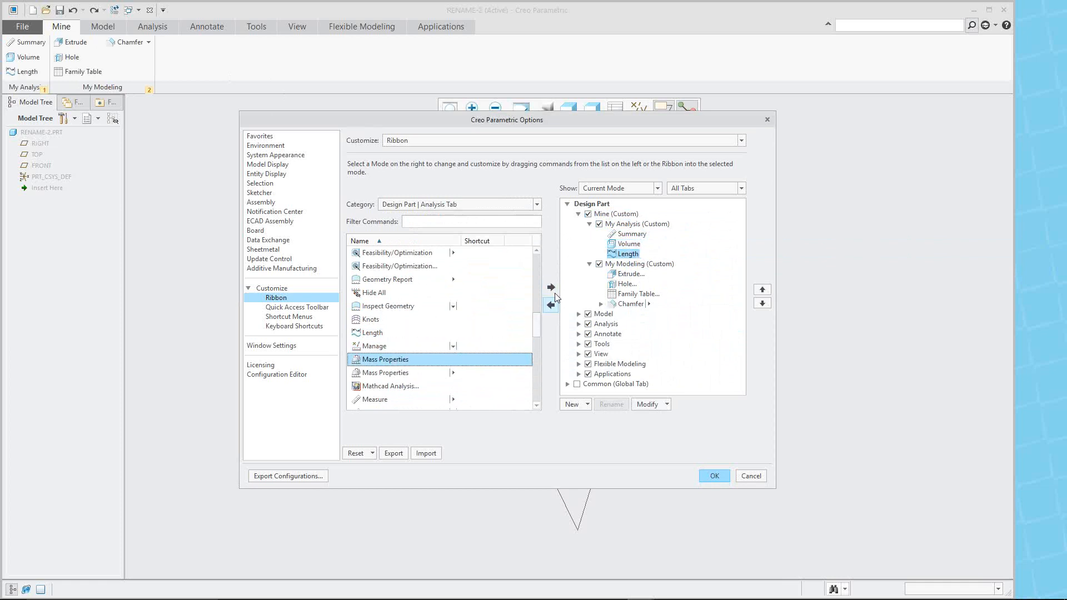
click(552, 290)
scroll(428, 342, down, 3)
scroll(417, 348, down, 2)
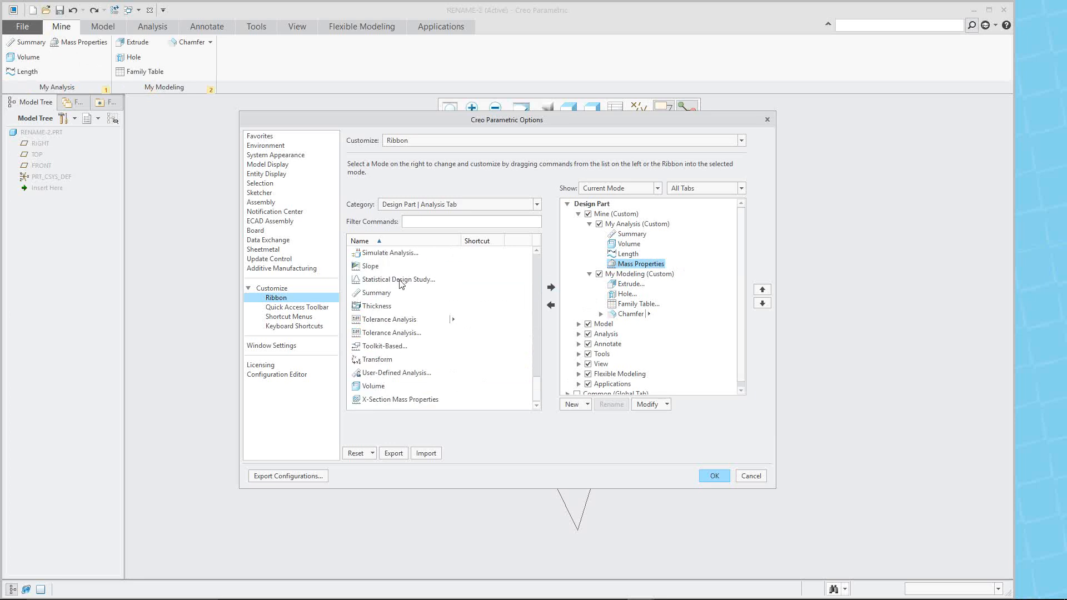
scroll(410, 341, up, 8)
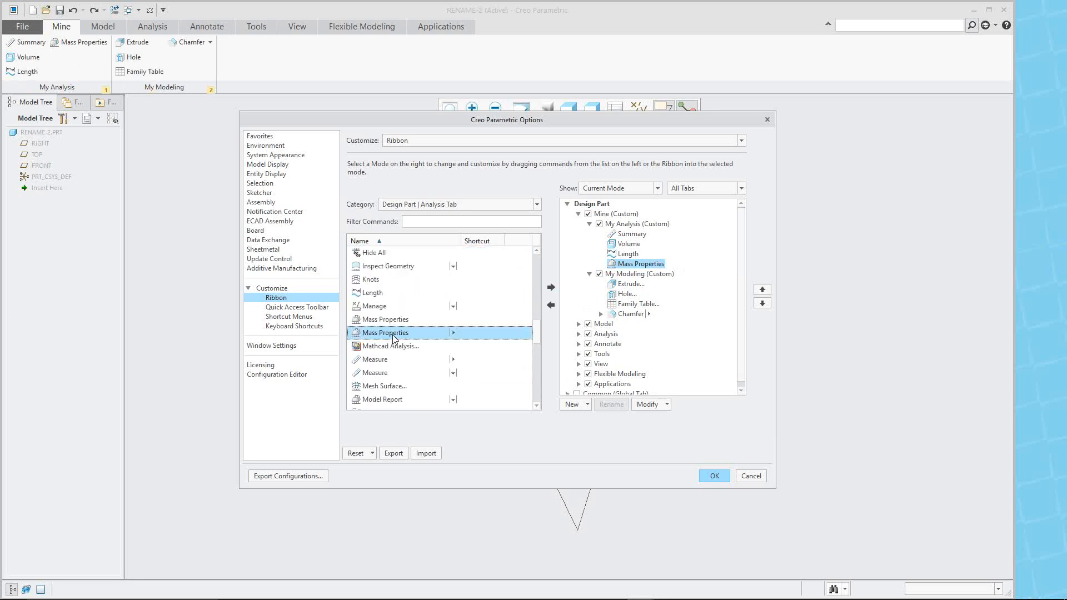
- Add the Diameter command to the My Analysis group below Mass Properties
scroll(387, 352, down, 1)
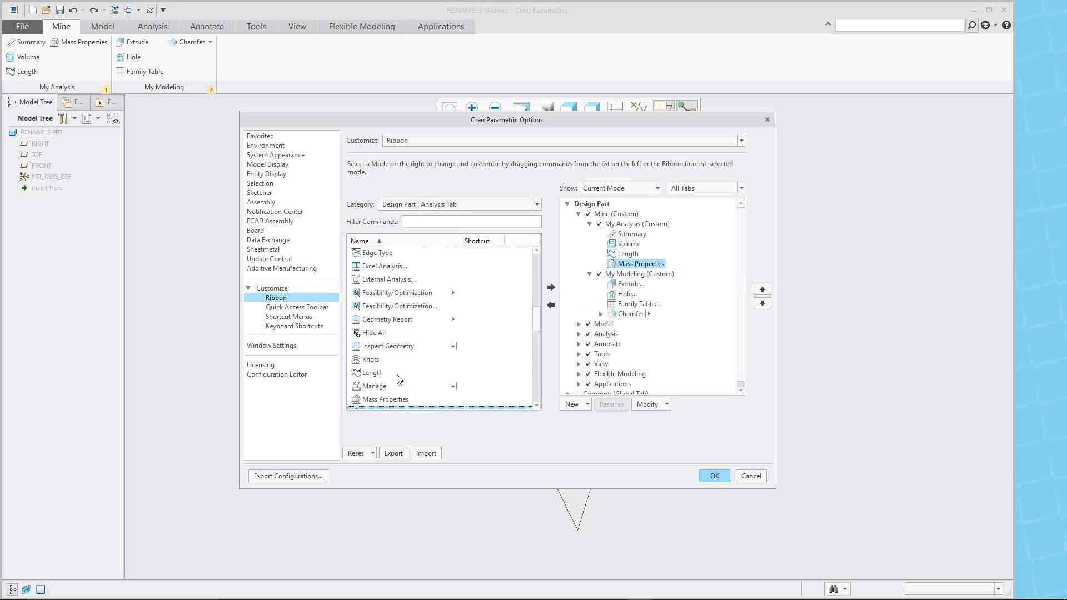
scroll(397, 336, up, 4)
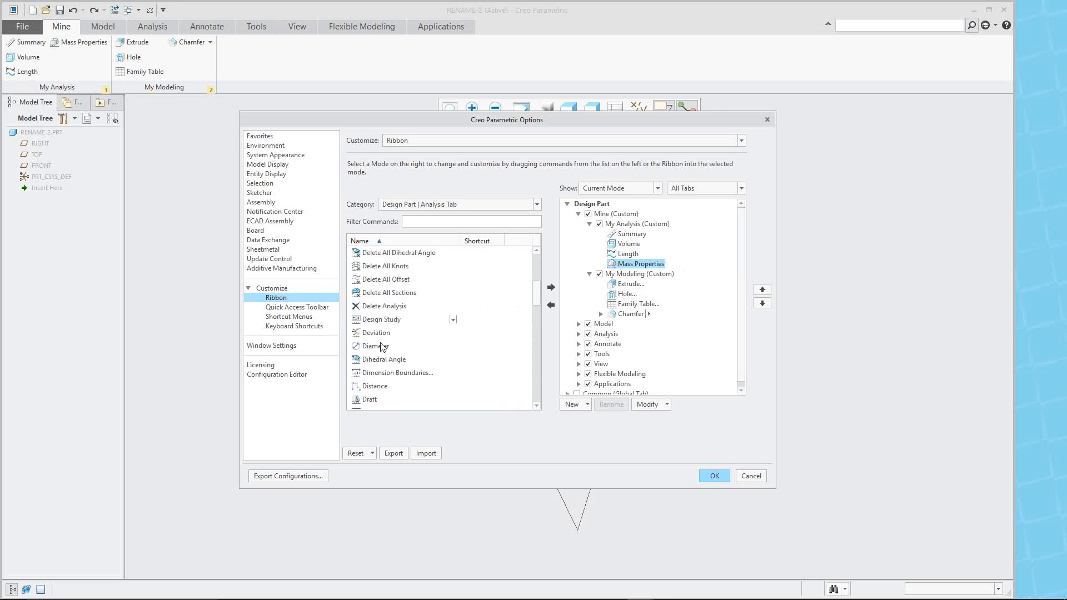
click(381, 347)
click(550, 288)
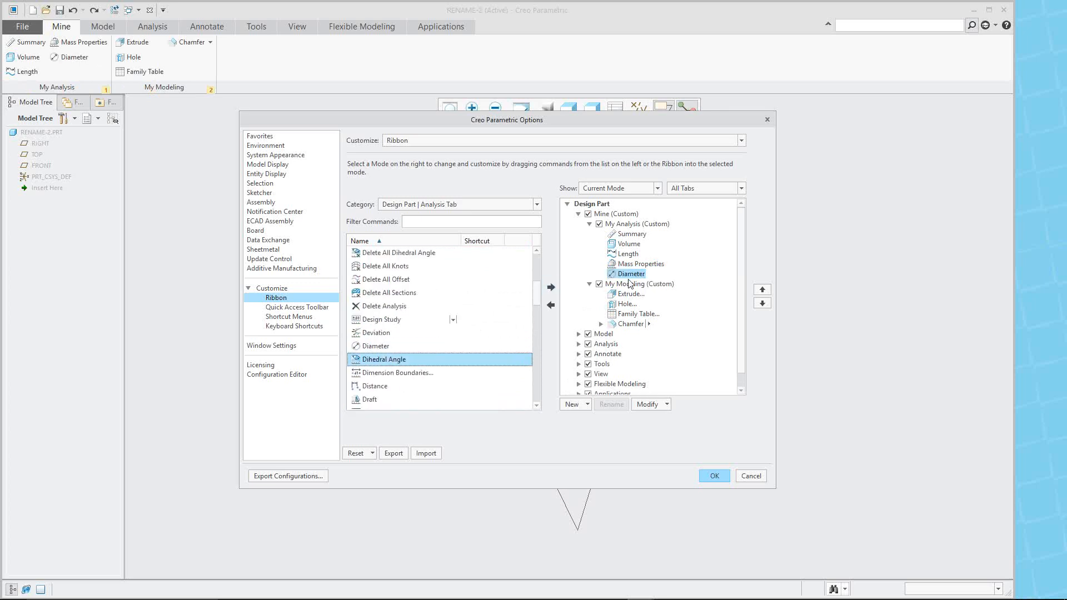
- Move the My Analysis group after My Modeling on the Mine tab and accept the ribbon customization
click(636, 224)
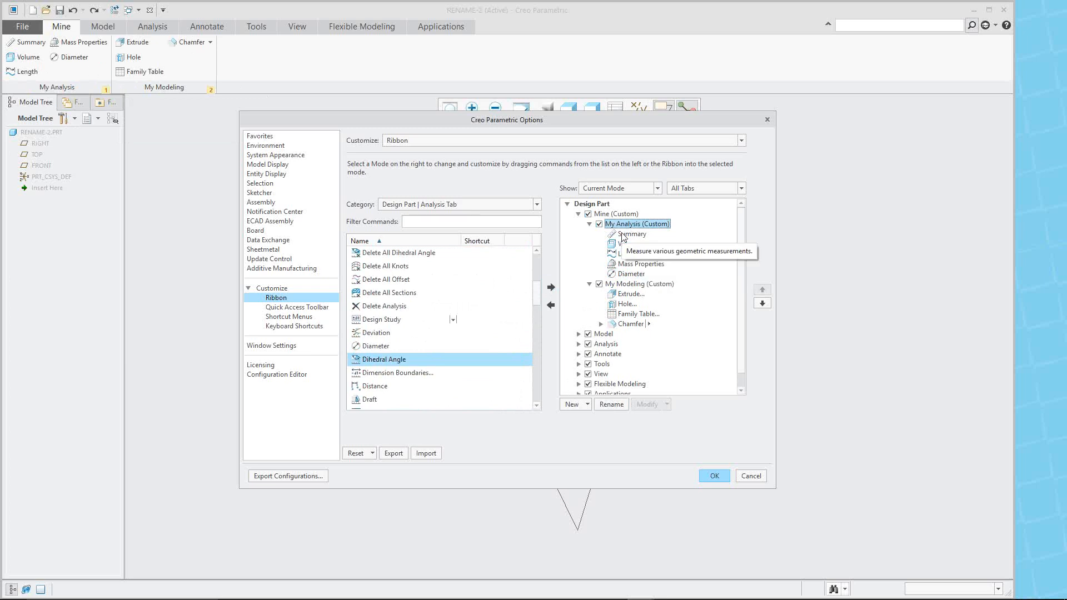
click(762, 303)
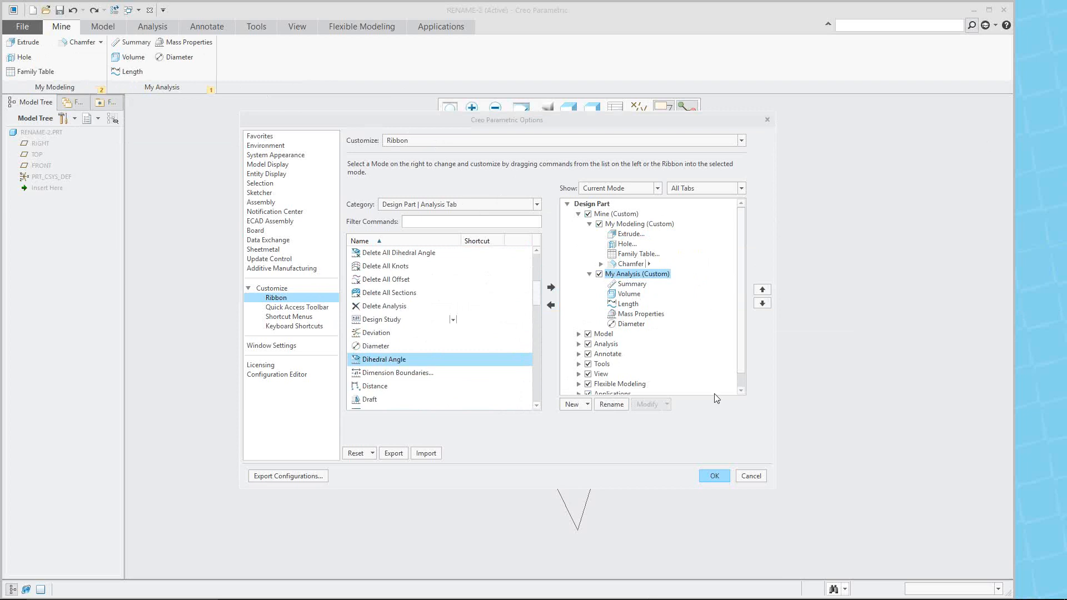
click(713, 477)
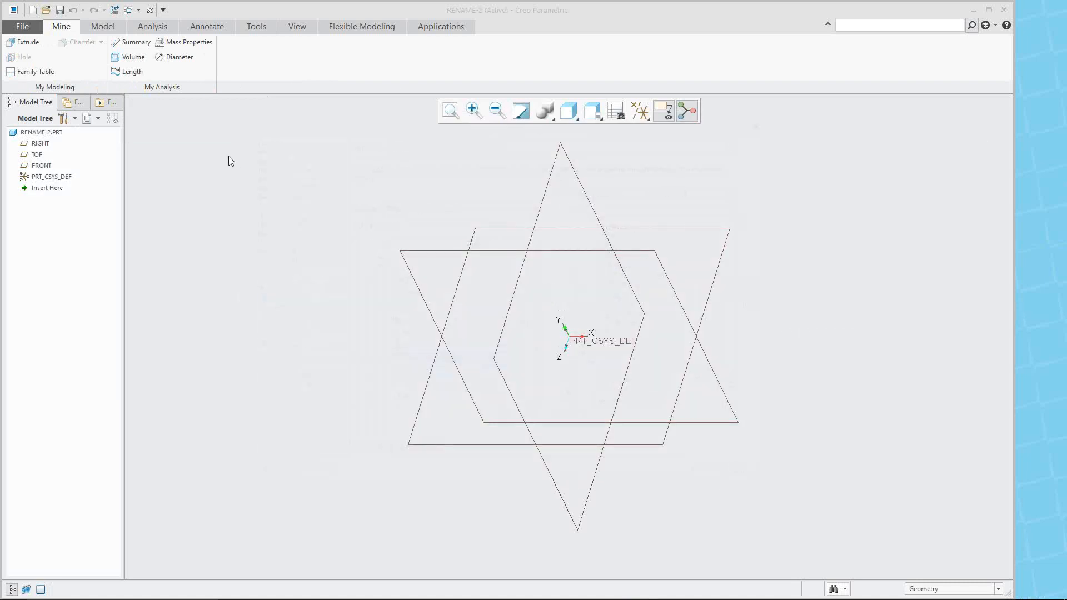
- Try the Extrude command from the My Modeling group on the TOP datum plane, quitting the sketch and the feature
click(689, 233)
click(688, 230)
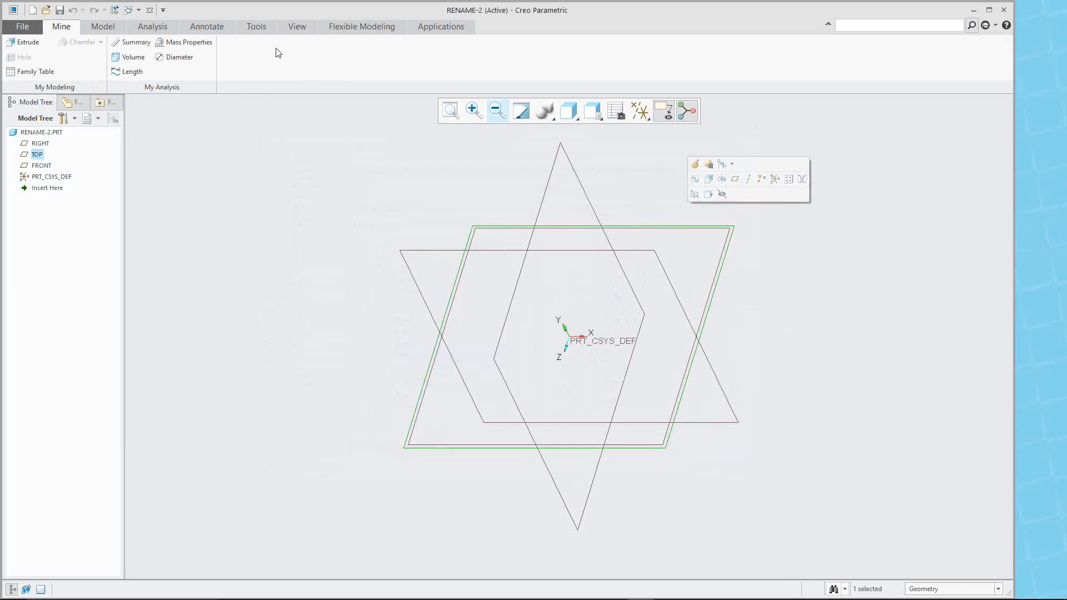
click(25, 42)
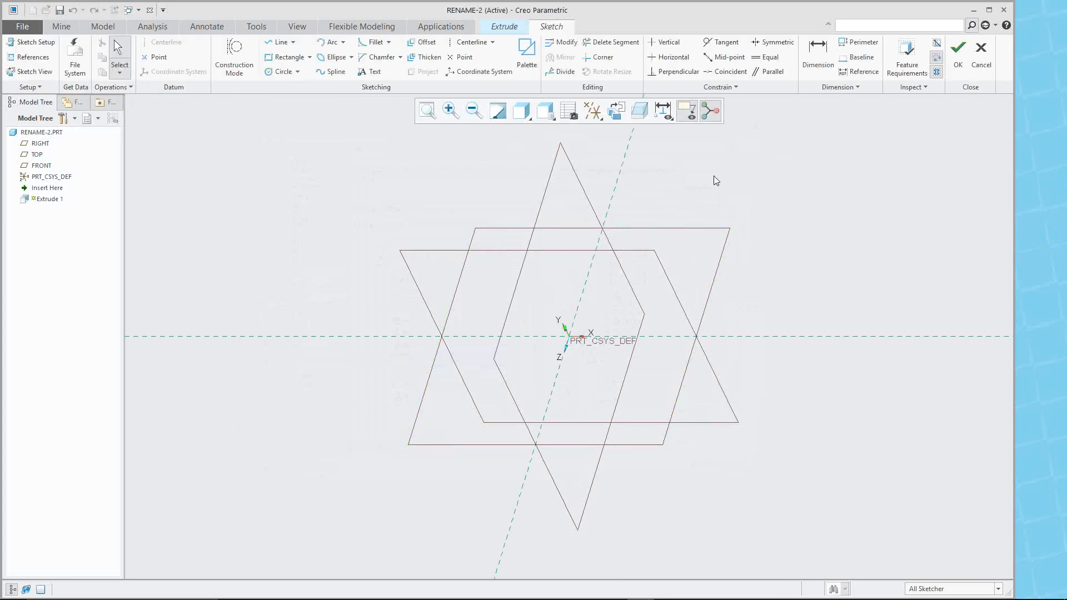
click(981, 56)
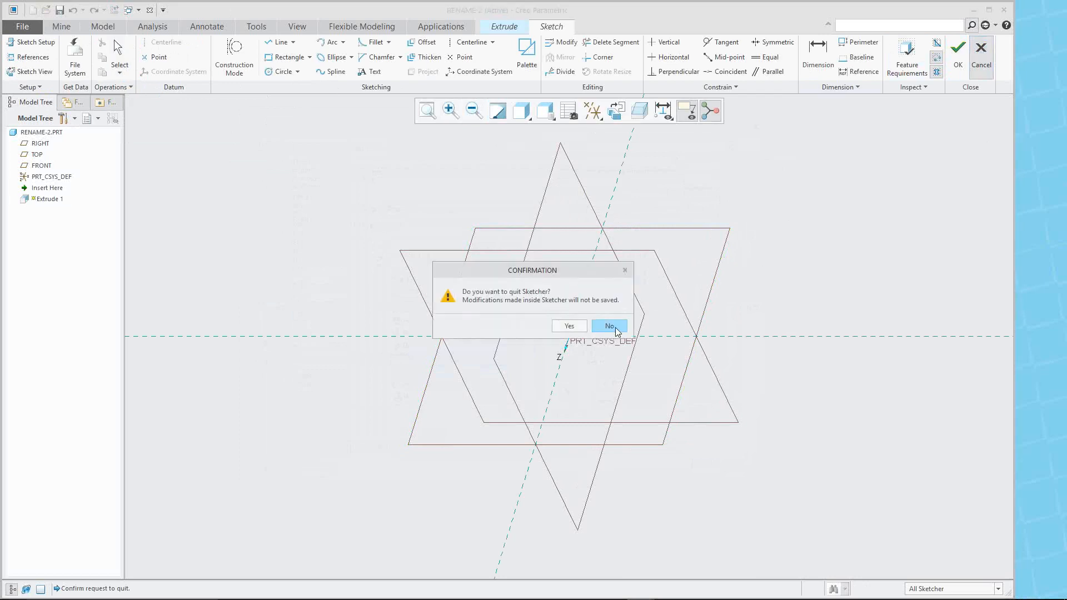
click(569, 326)
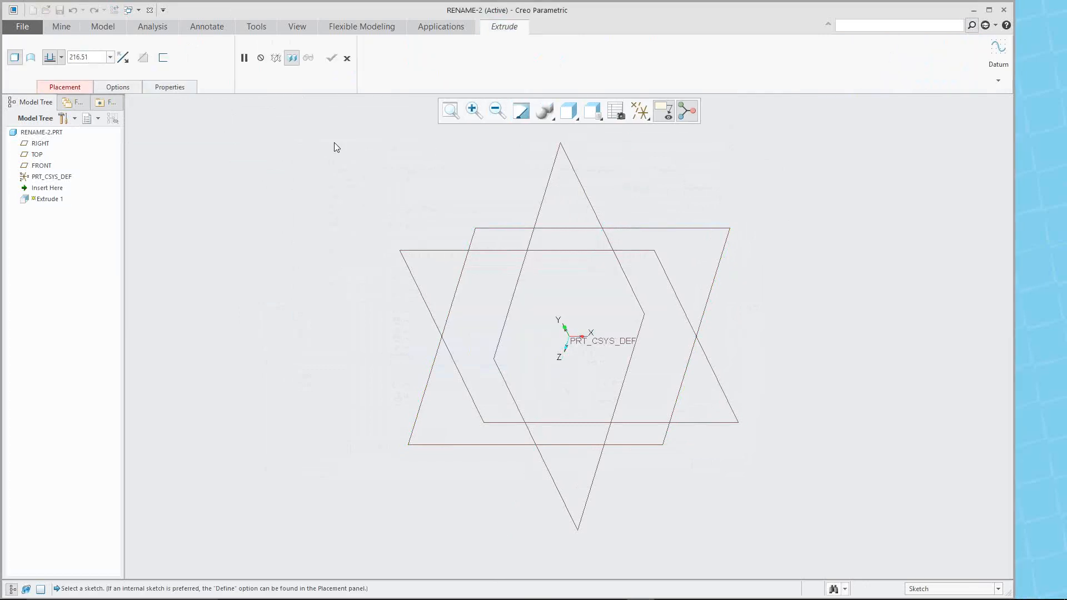
click(342, 56)
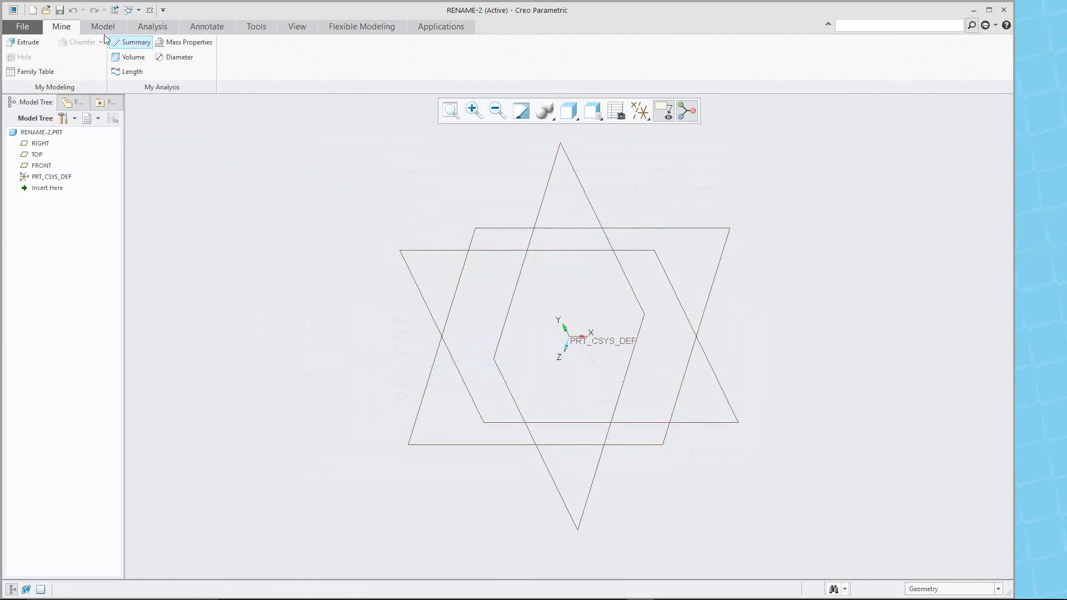
- Open prt0001.prt and measure the length of the block's upper front edge with the custom Length command
click(47, 10)
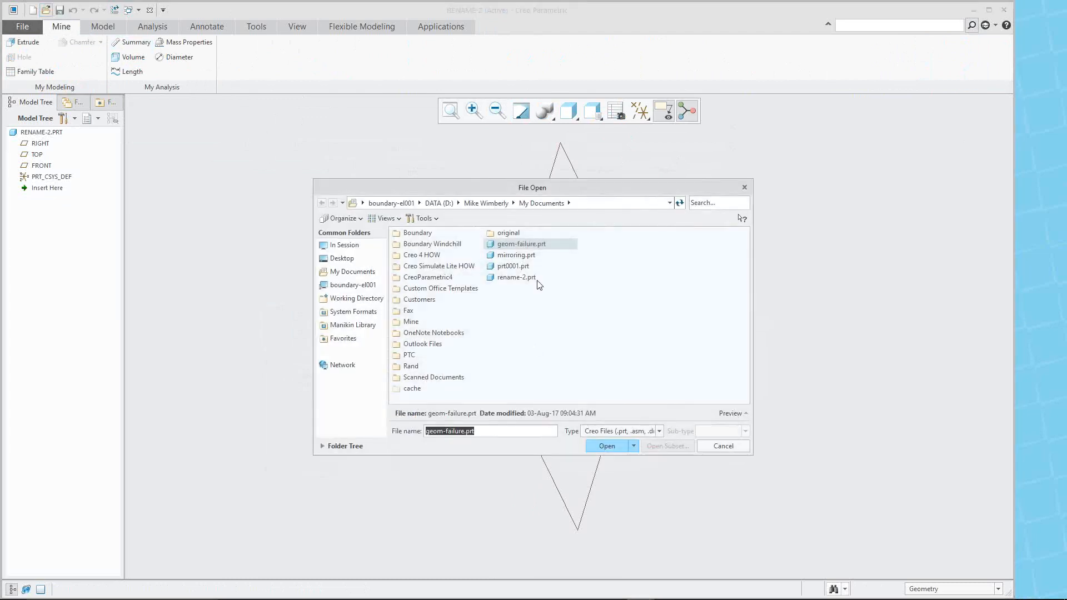
double_click(512, 267)
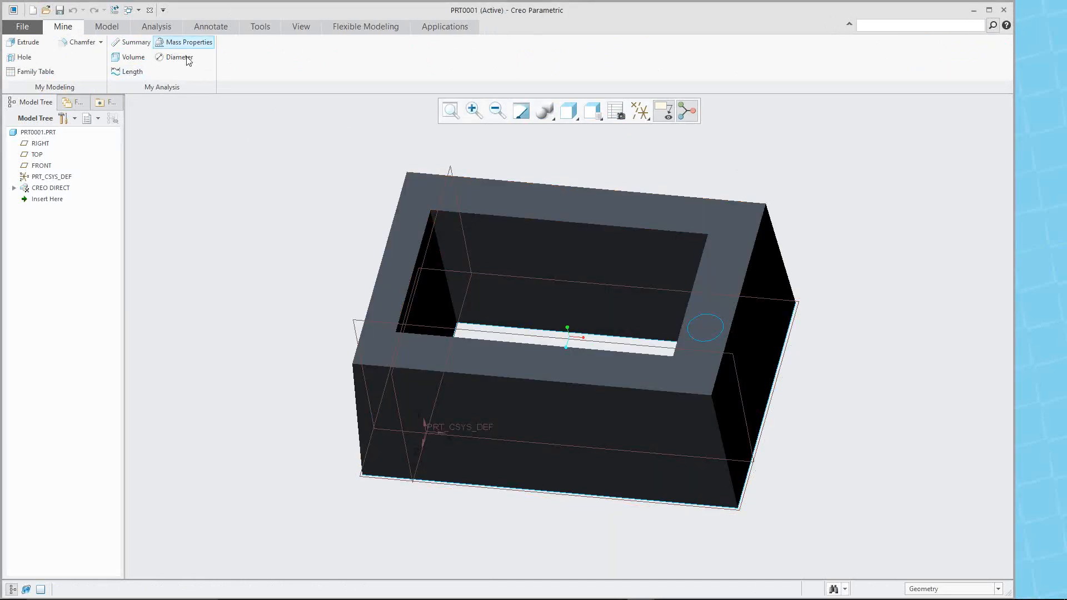
click(131, 72)
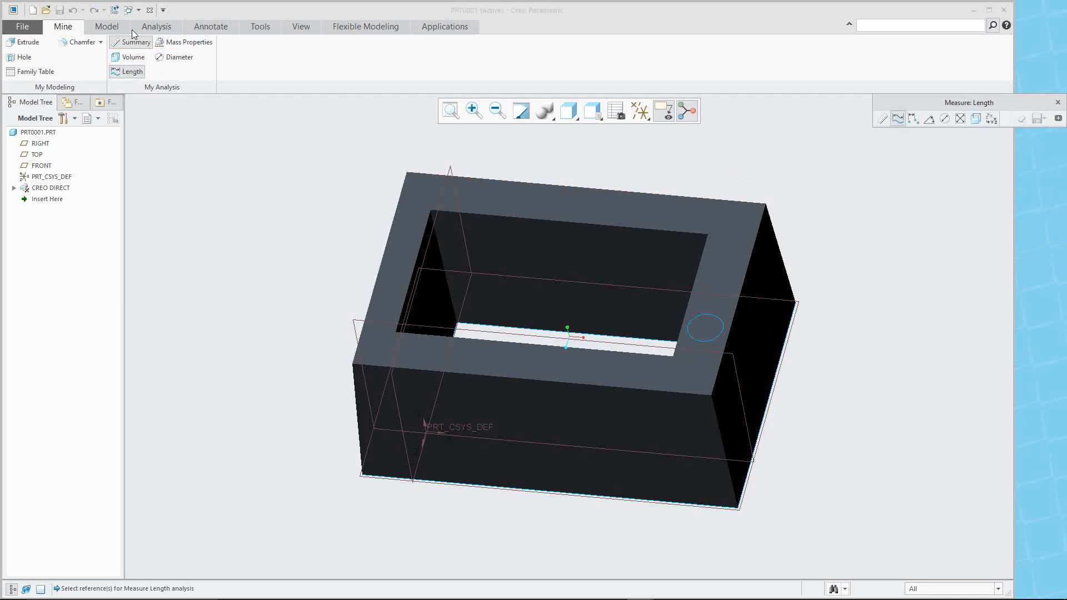
click(585, 385)
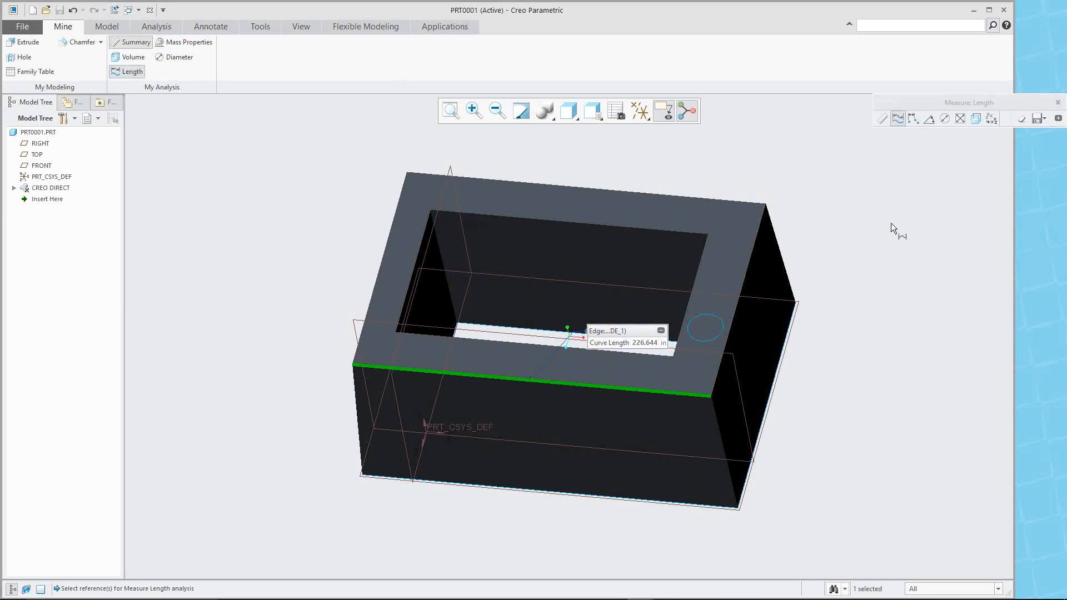
drag(1022, 100, 928, 83)
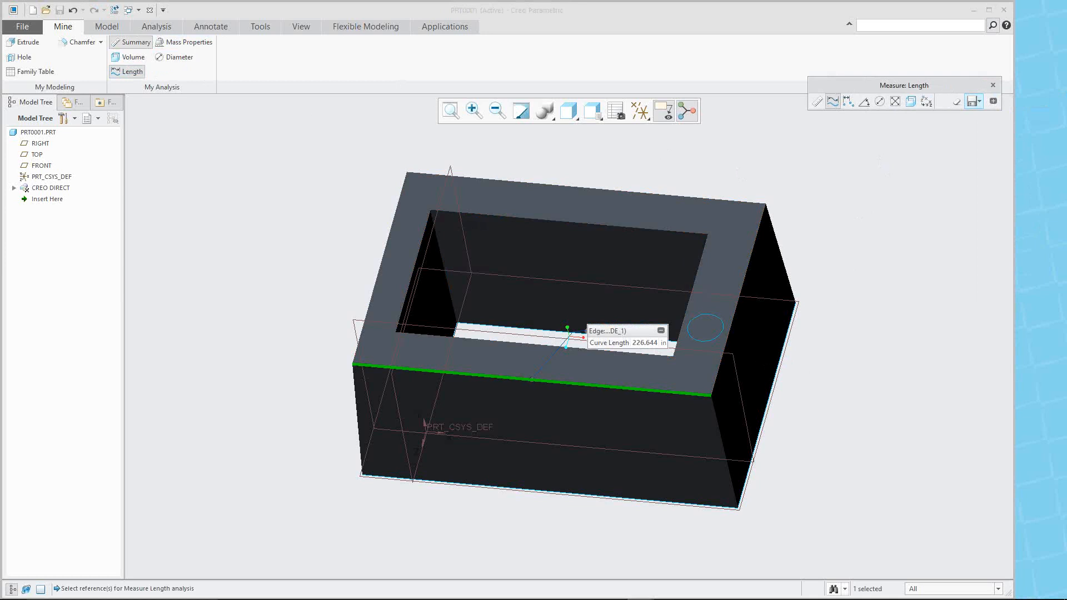
click(992, 85)
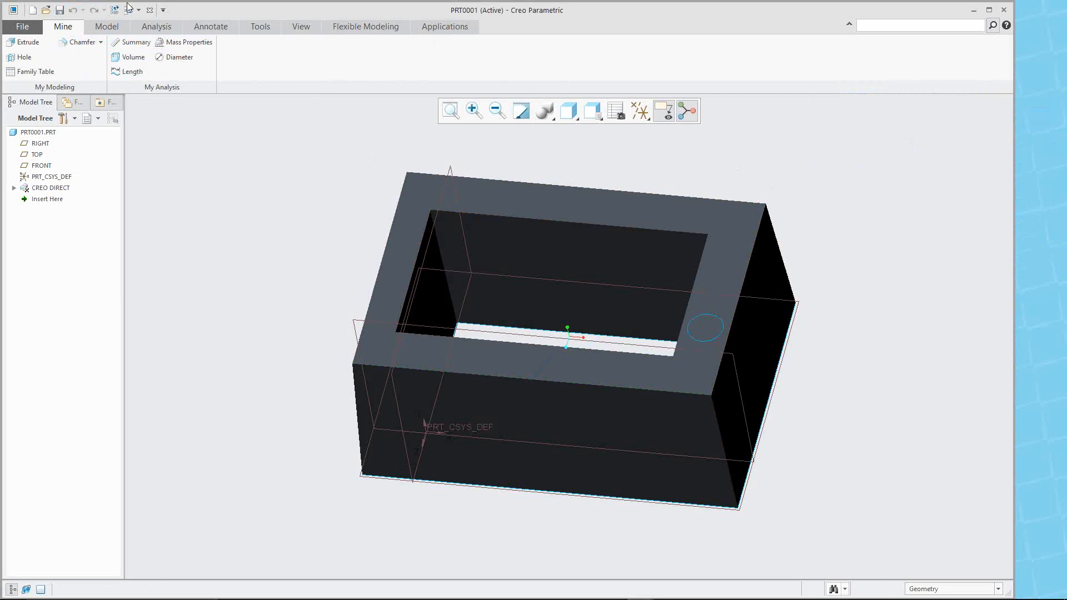
- Open the Quick Access Toolbar customization and set the toolbar to show below the ribbon
right_click(149, 11)
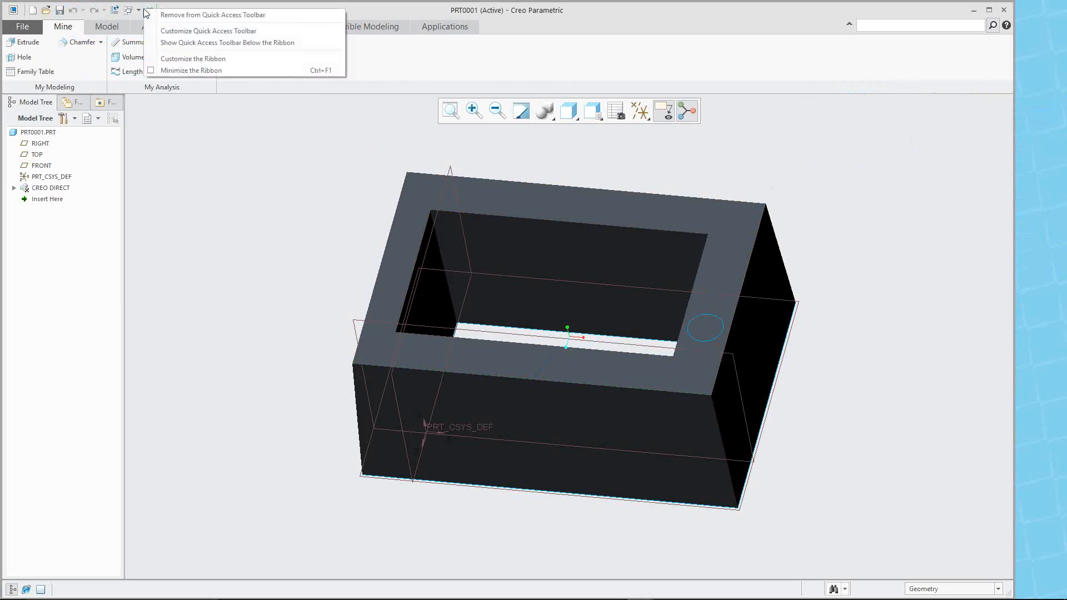
click(189, 31)
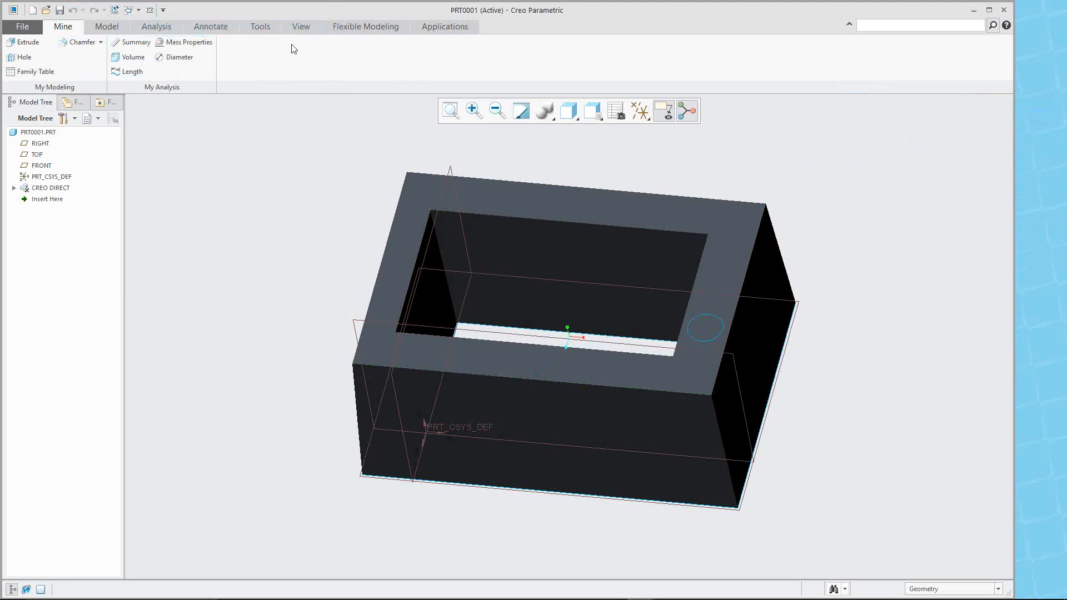
drag(432, 125, 441, 83)
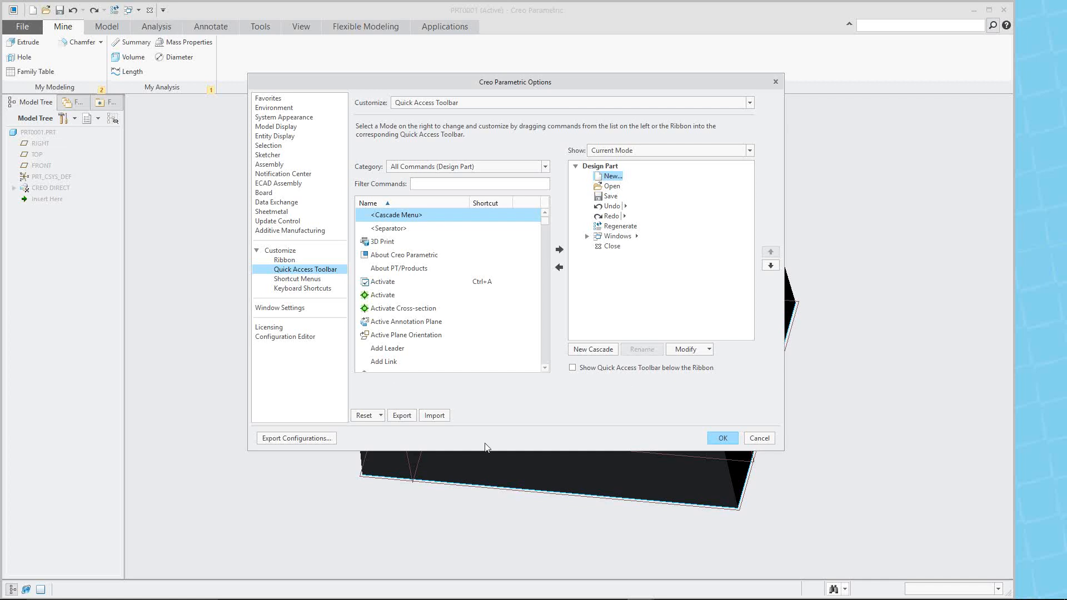
click(573, 368)
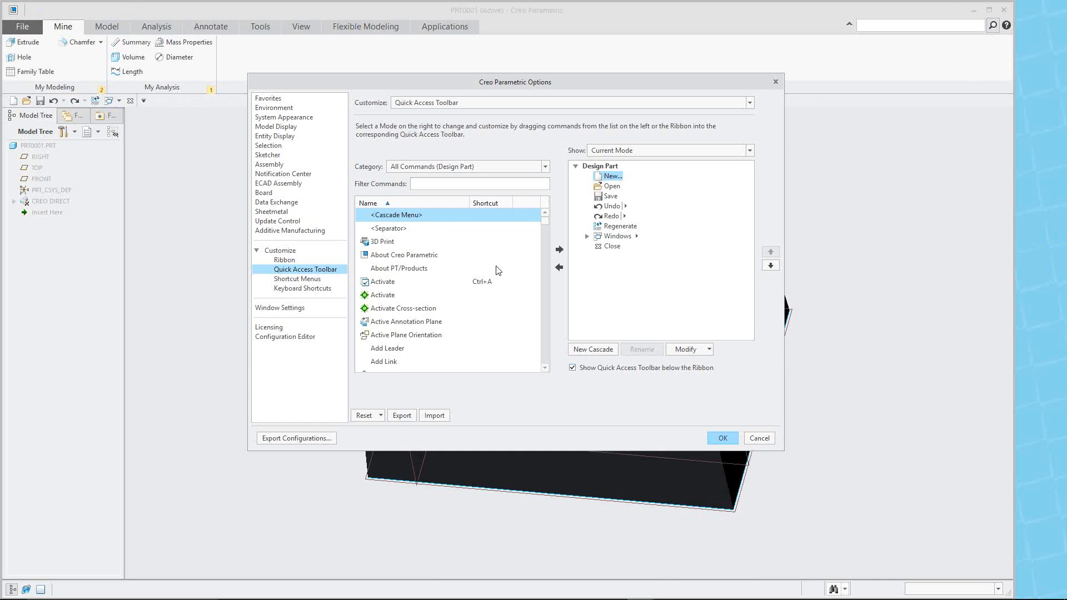
- Limit the available commands to the Application Menu category and add Check Out to the Quick Access Toolbar after New
scroll(434, 307, down, 4)
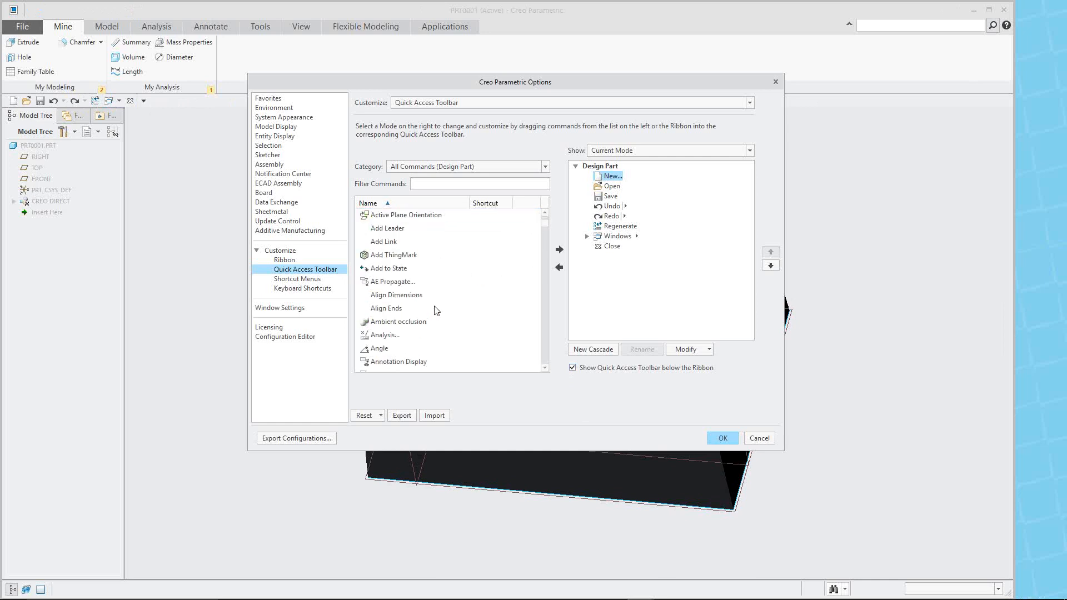
scroll(434, 308, down, 2)
scroll(432, 278, down, 2)
scroll(449, 244, up, 7)
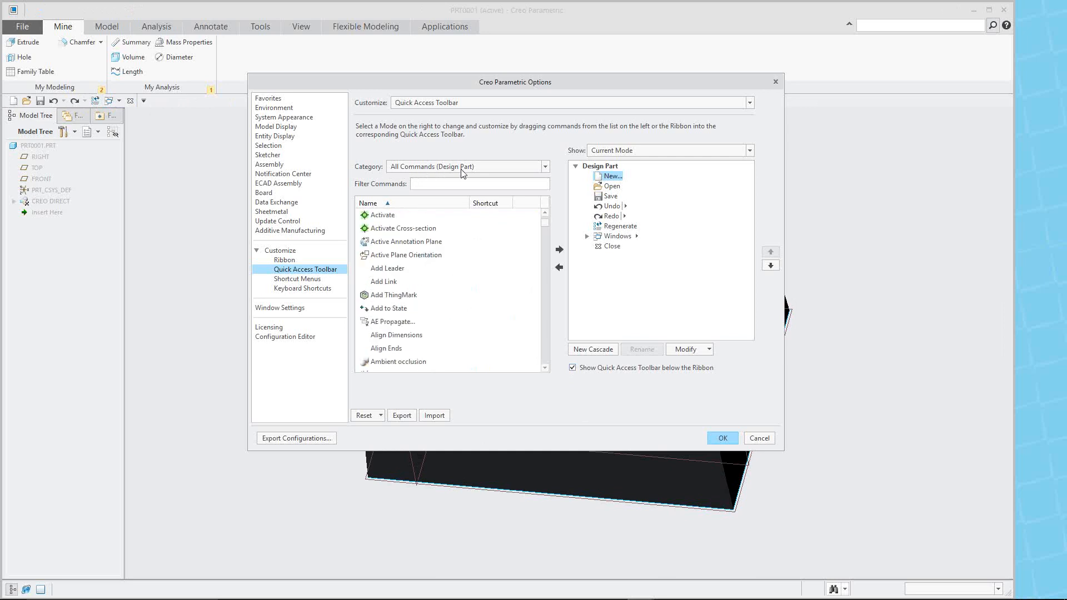
click(545, 167)
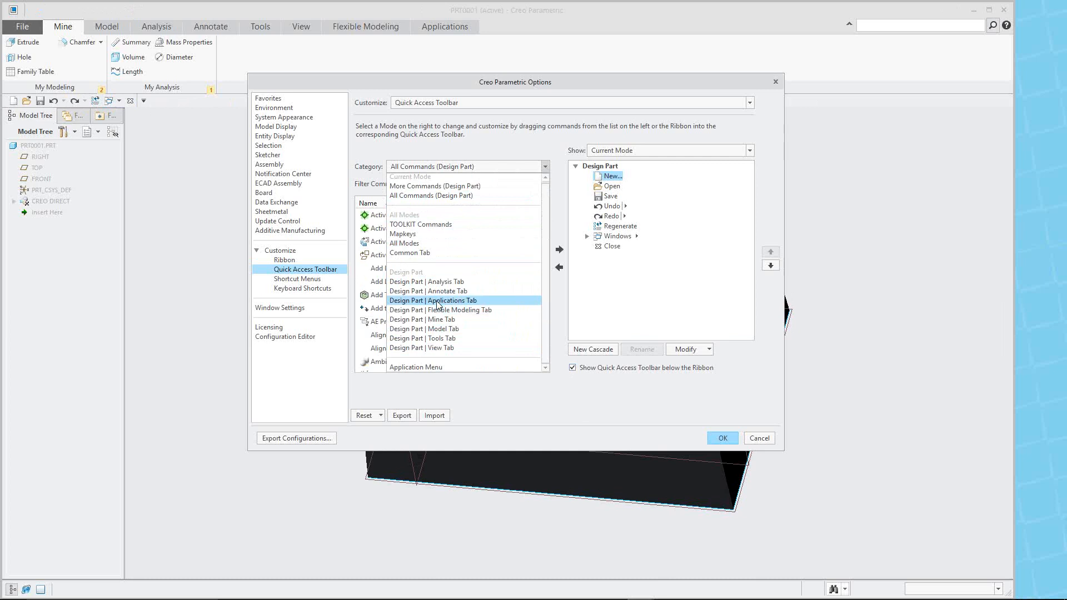
click(414, 368)
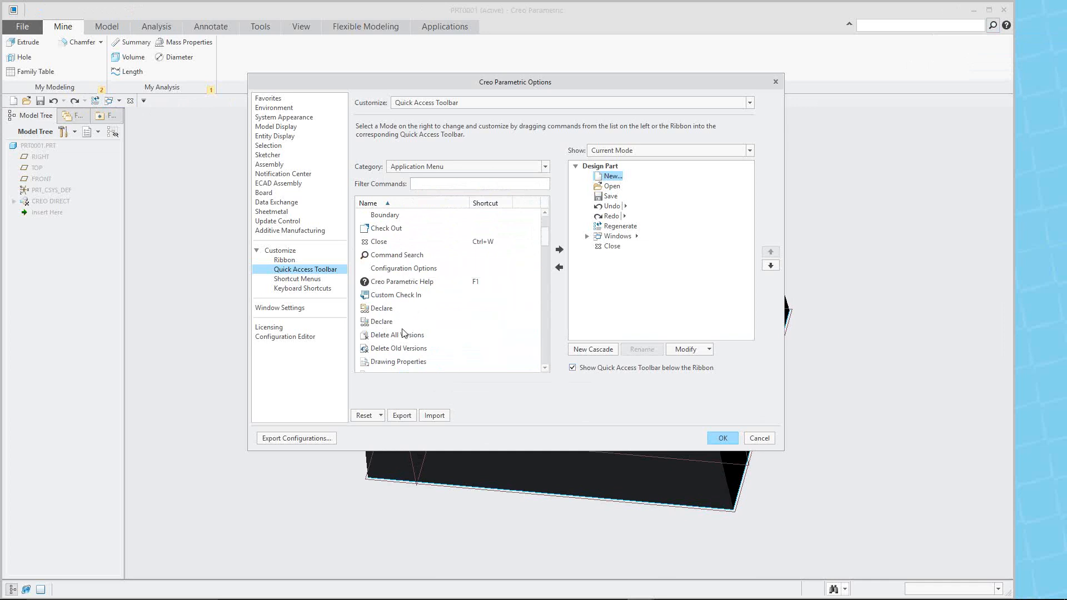
click(374, 230)
click(560, 251)
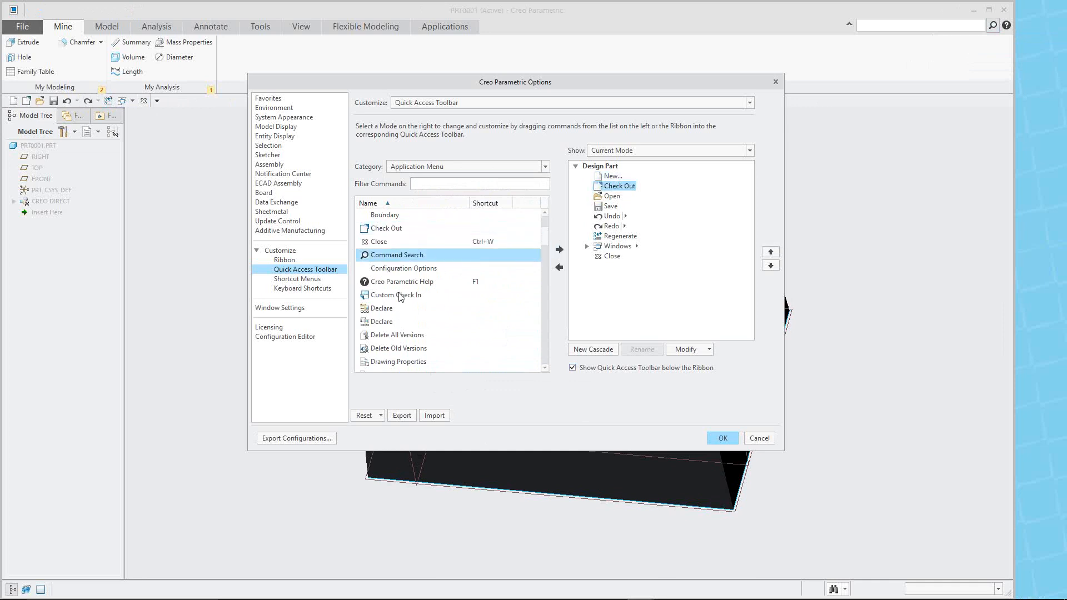
- Add the Save and Upload command from the Application Menu category to the Quick Access Toolbar
scroll(402, 297, down, 5)
scroll(422, 309, down, 1)
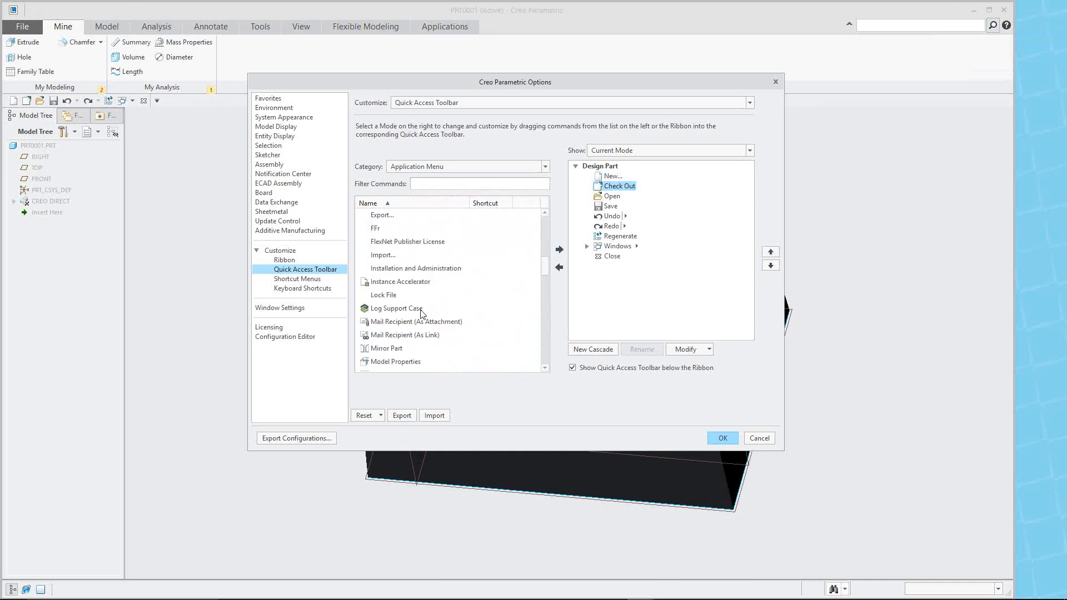
scroll(419, 312, down, 5)
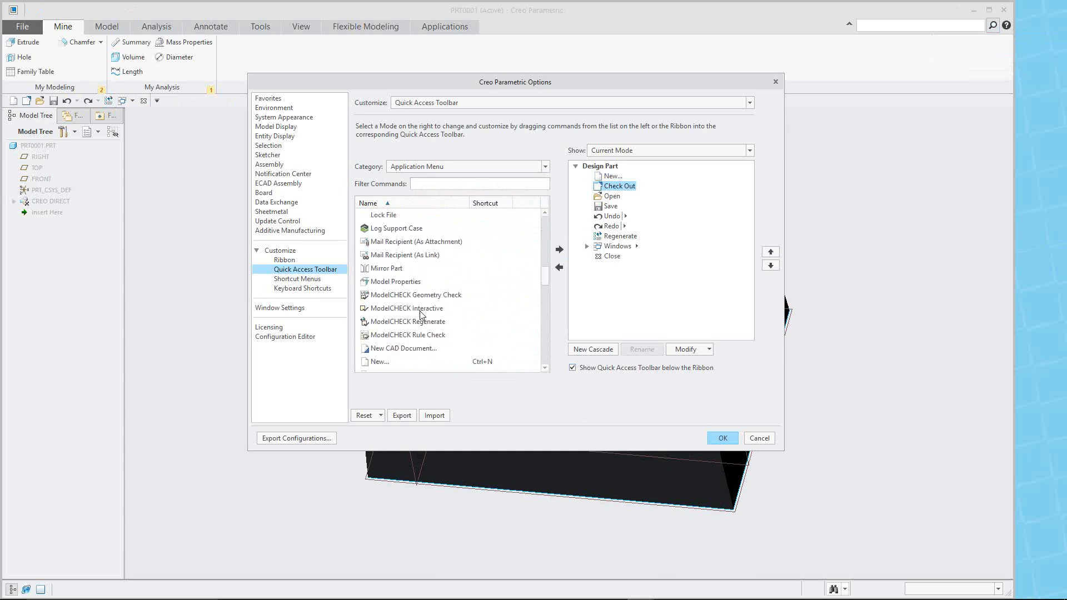
scroll(409, 317, up, 2)
scroll(409, 318, down, 6)
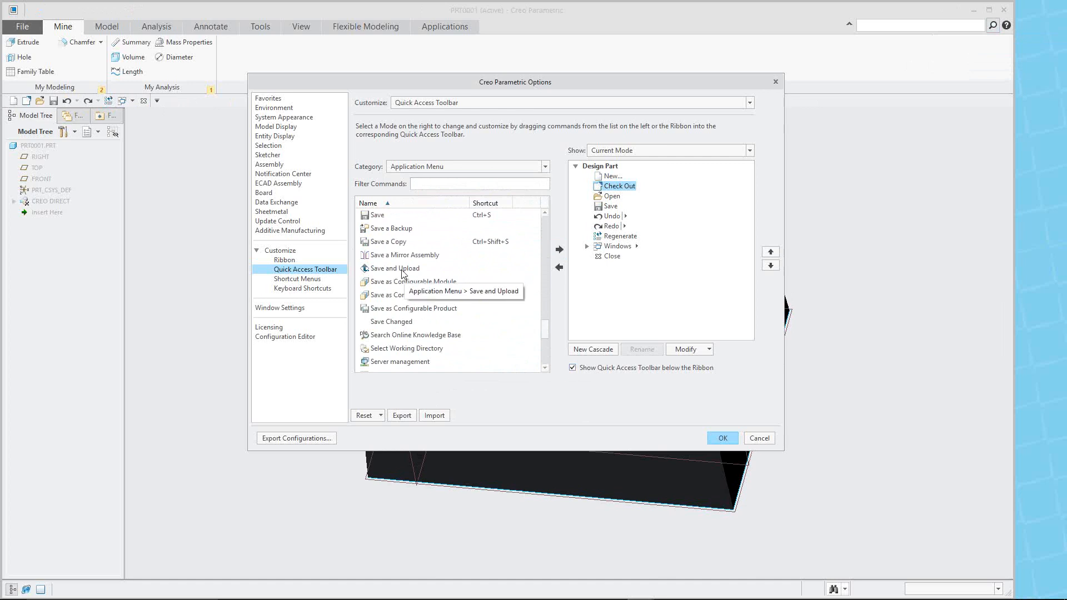
click(393, 269)
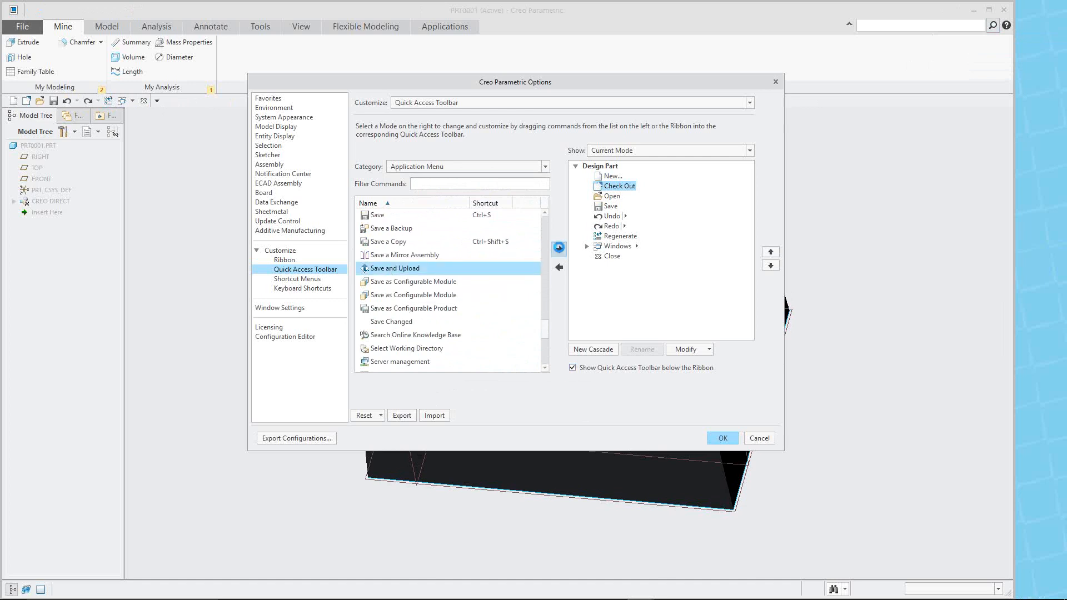
click(559, 251)
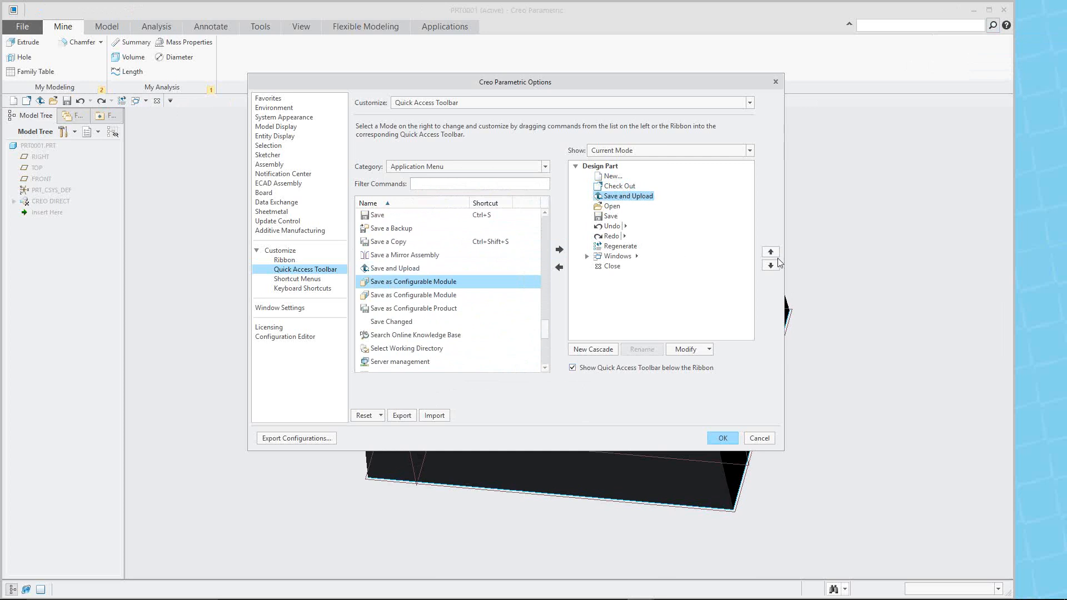
- Move Save and Upload below Save in the Quick Access Toolbar and remove the Save command
click(770, 266)
click(771, 265)
click(607, 209)
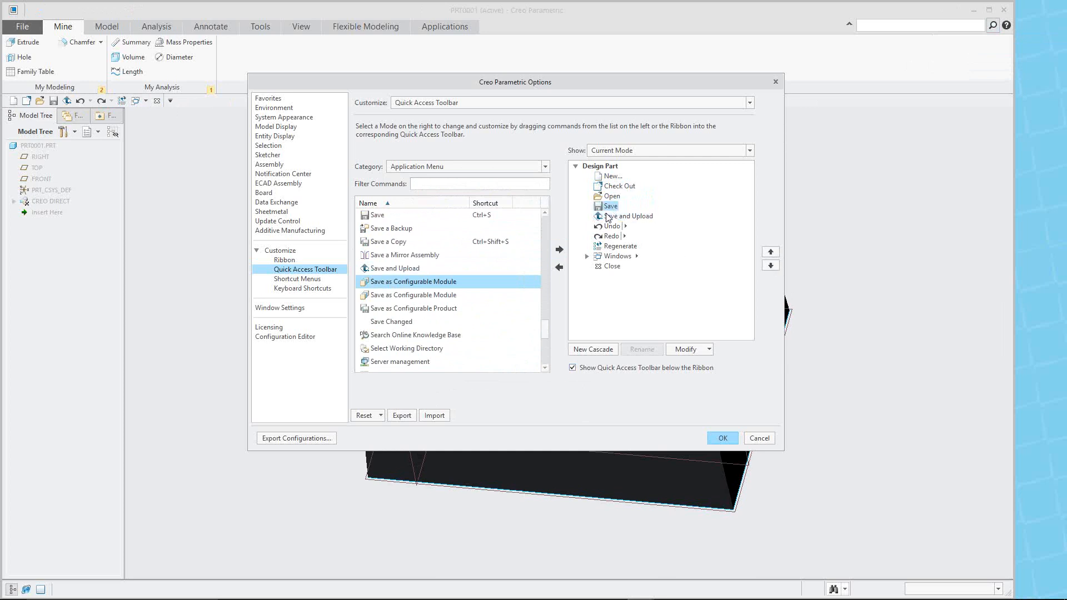
click(560, 268)
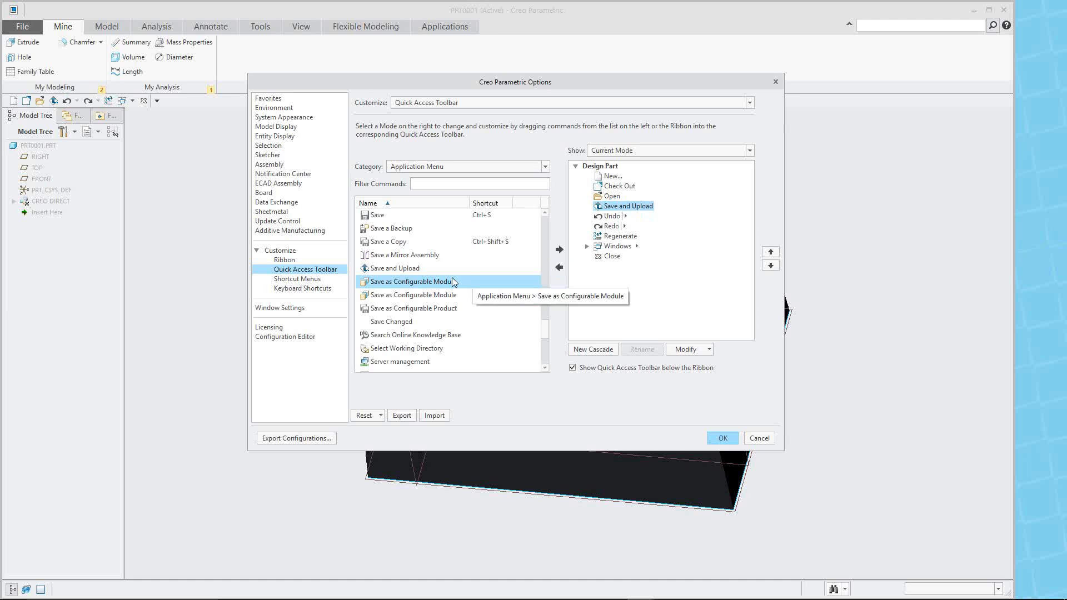
- Add Erase Current and Erase Not Displayed from the Application Menu category to the Quick Access Toolbar after Save and Upload
scroll(476, 273, up, 6)
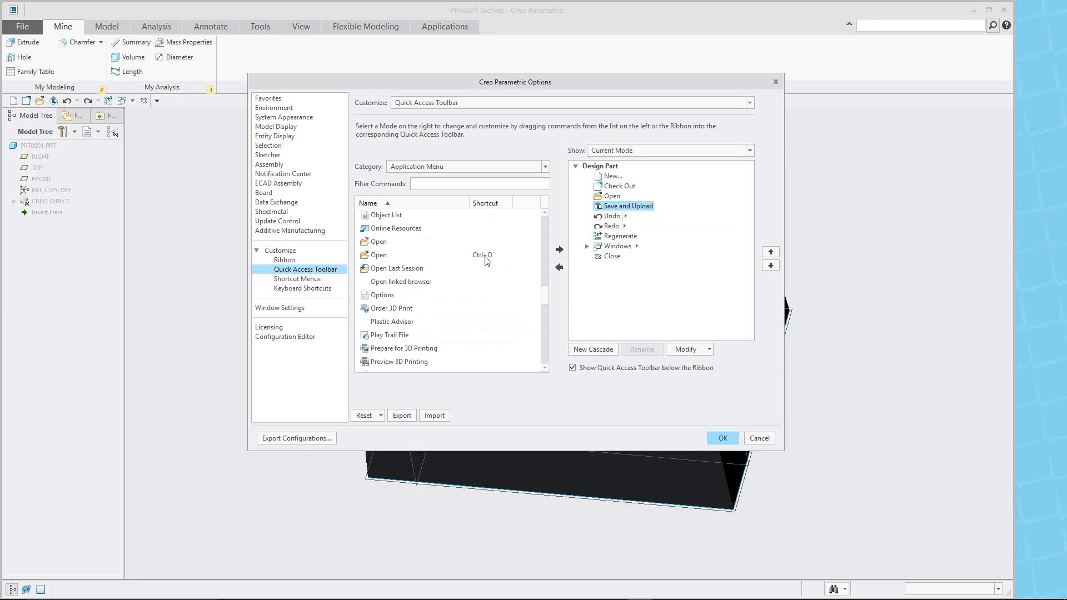
scroll(420, 266, up, 5)
scroll(418, 273, up, 4)
scroll(411, 284, up, 4)
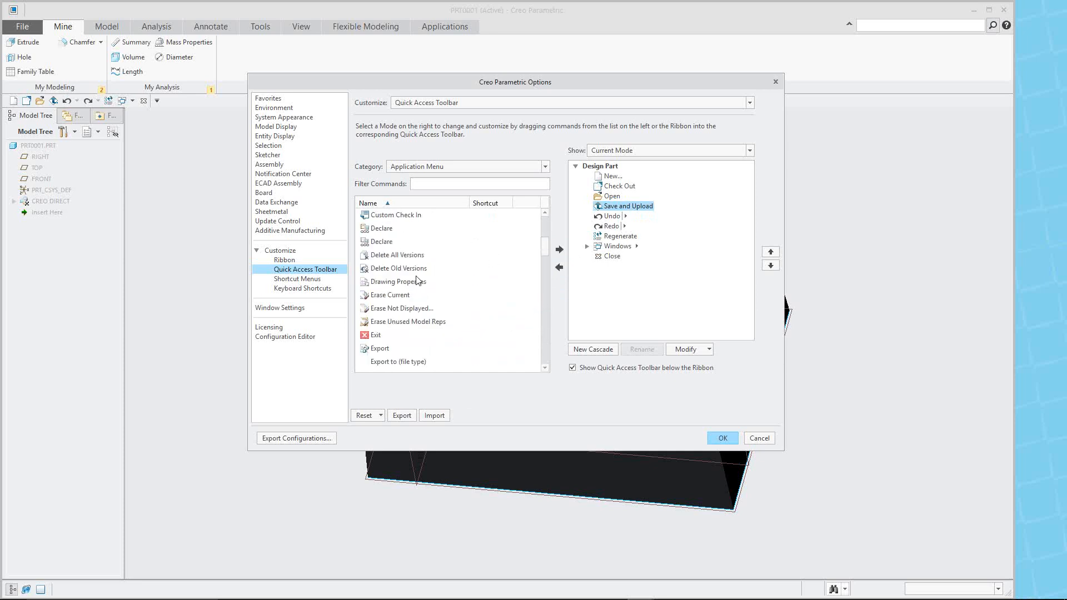
click(398, 296)
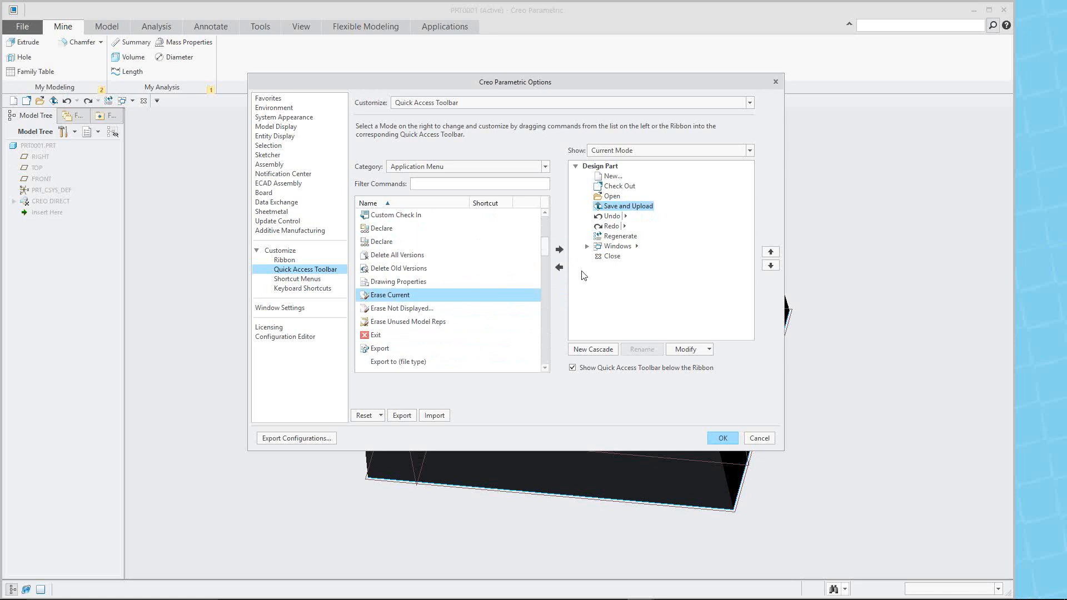
click(558, 251)
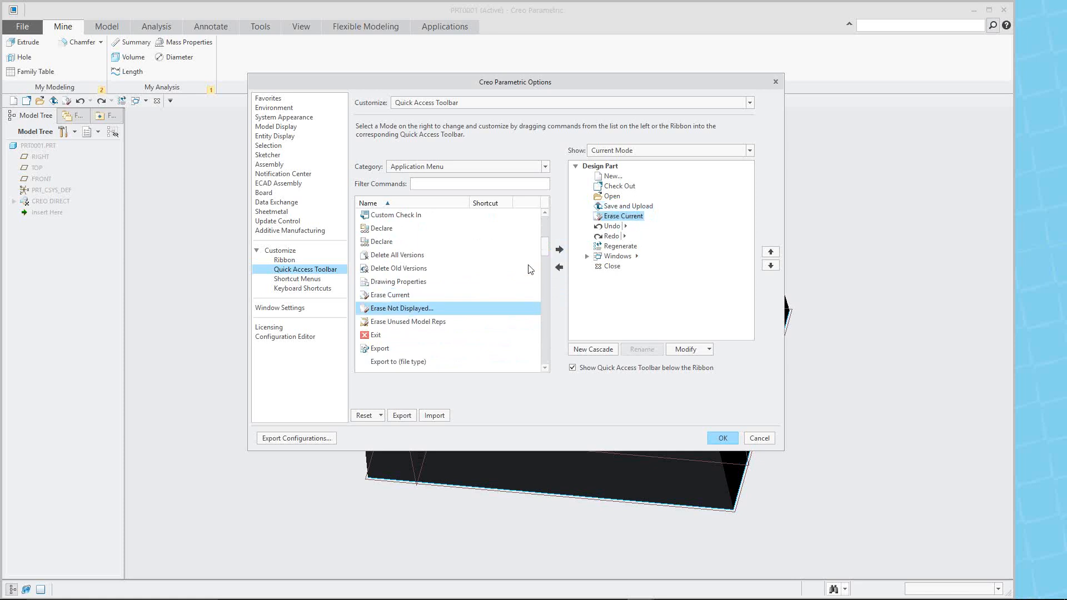
click(559, 251)
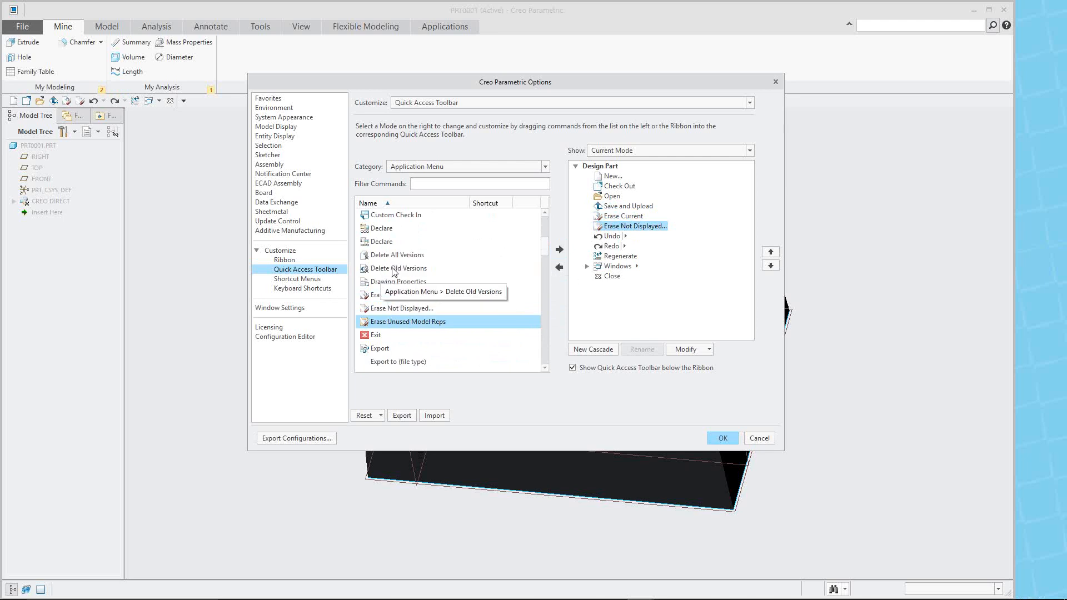
- Add the Delete Old Versions command to the Quick Access Toolbar after Erase Not Displayed
click(414, 282)
click(418, 271)
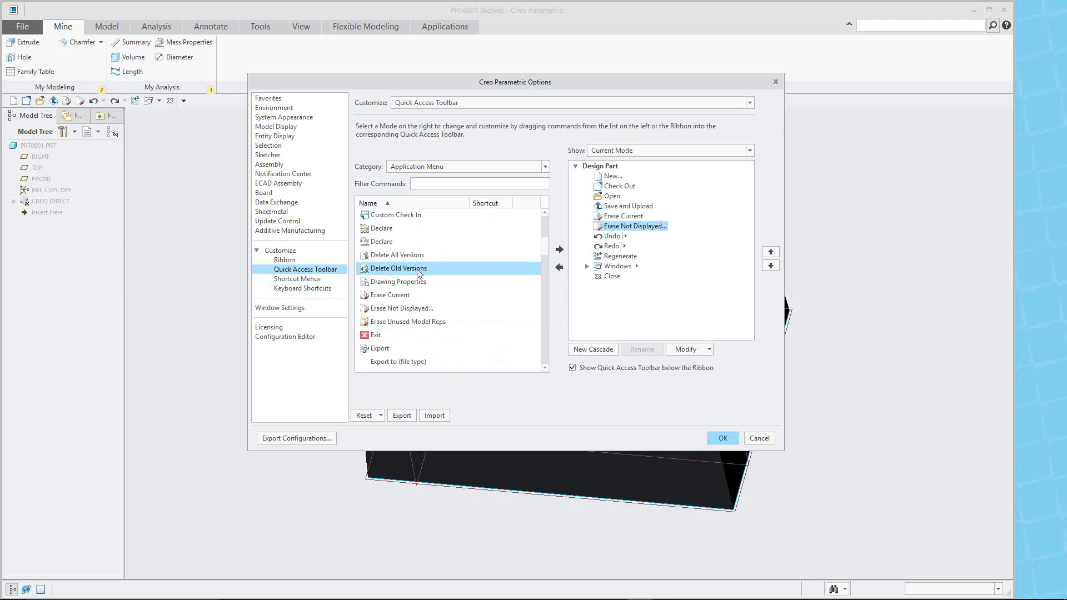
click(560, 250)
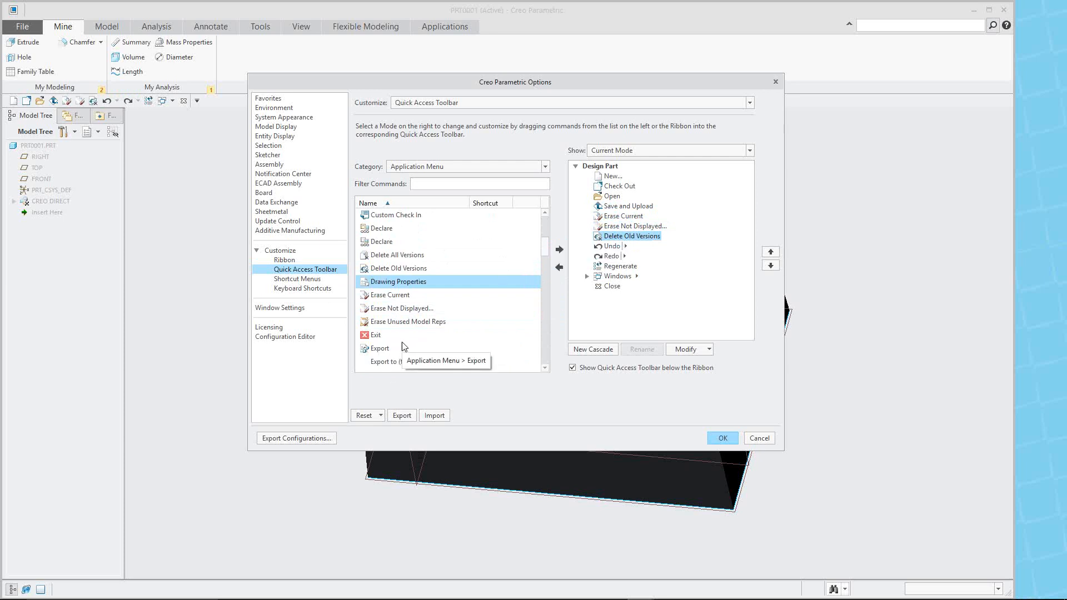
- Add Save a Backup to the Quick Access Toolbar after Delete Old Versions and apply the customized options
scroll(436, 328, down, 4)
scroll(440, 316, down, 4)
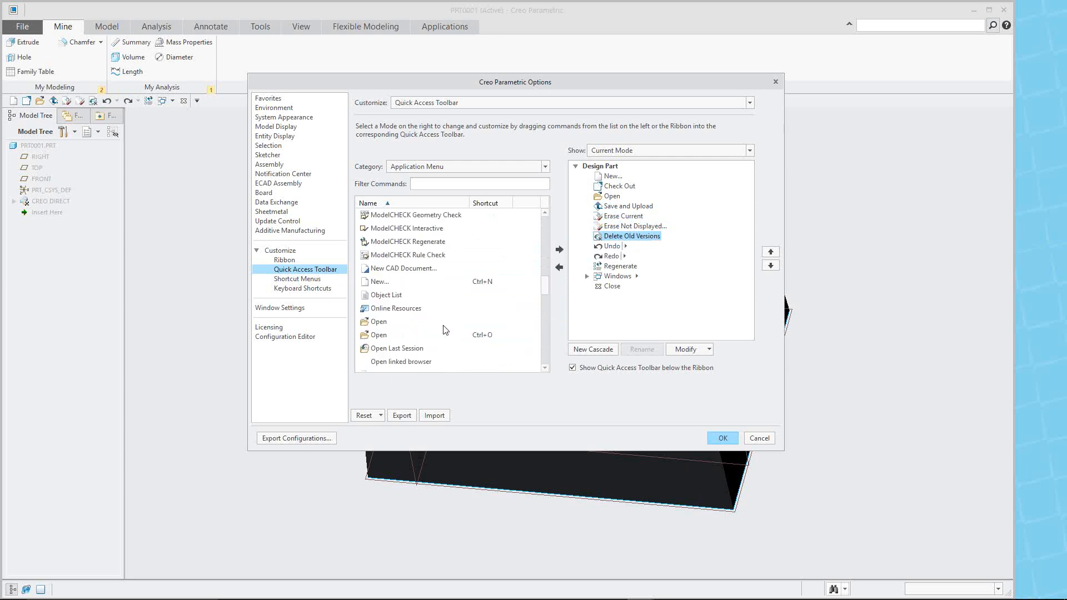
scroll(438, 326, down, 2)
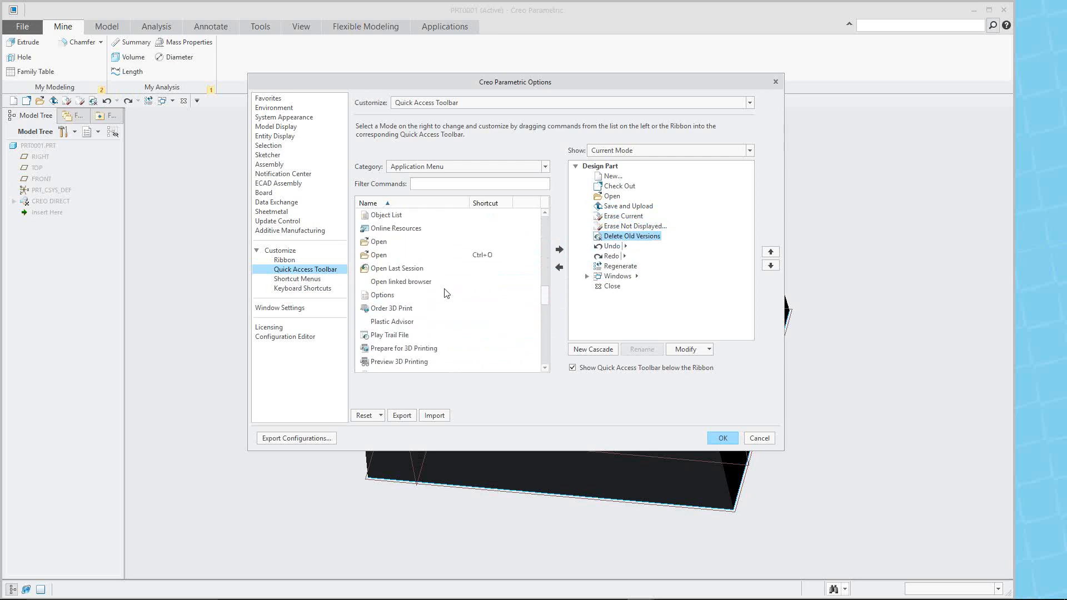
scroll(423, 299, down, 3)
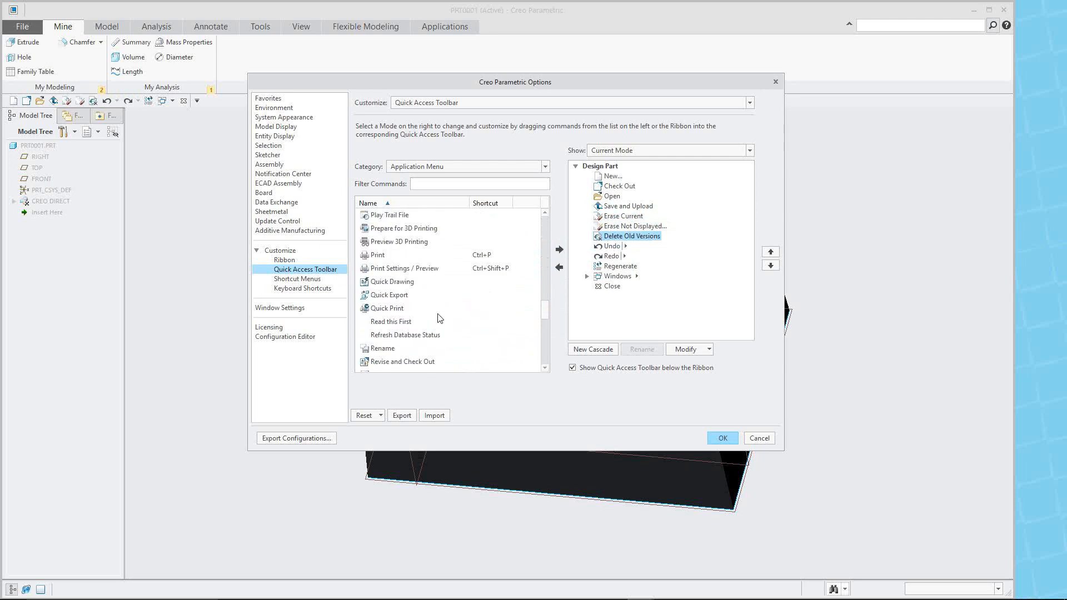
scroll(412, 354, down, 2)
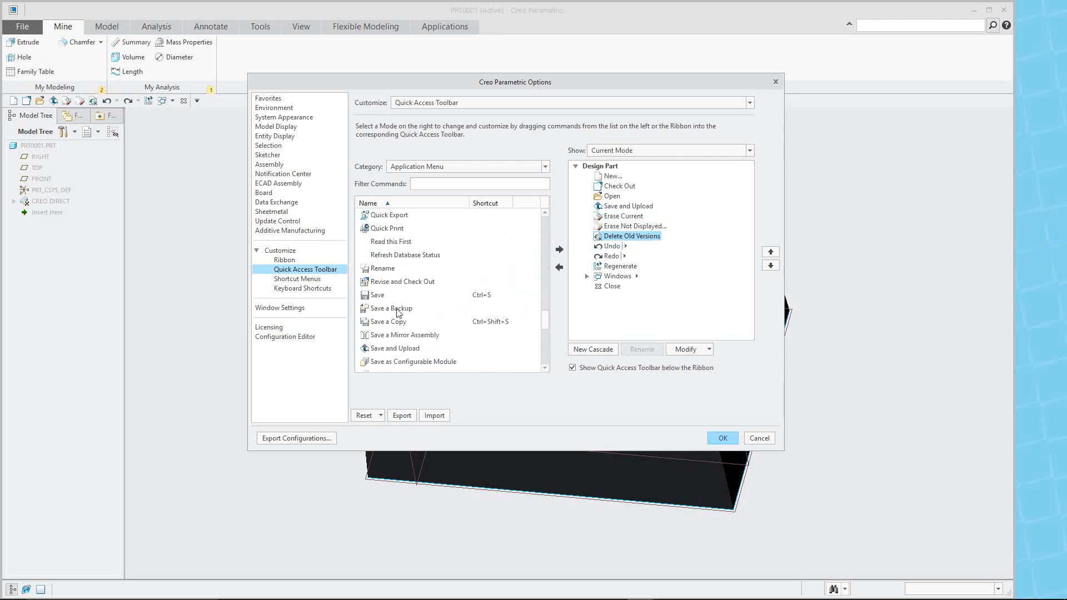
scroll(431, 313, down, 1)
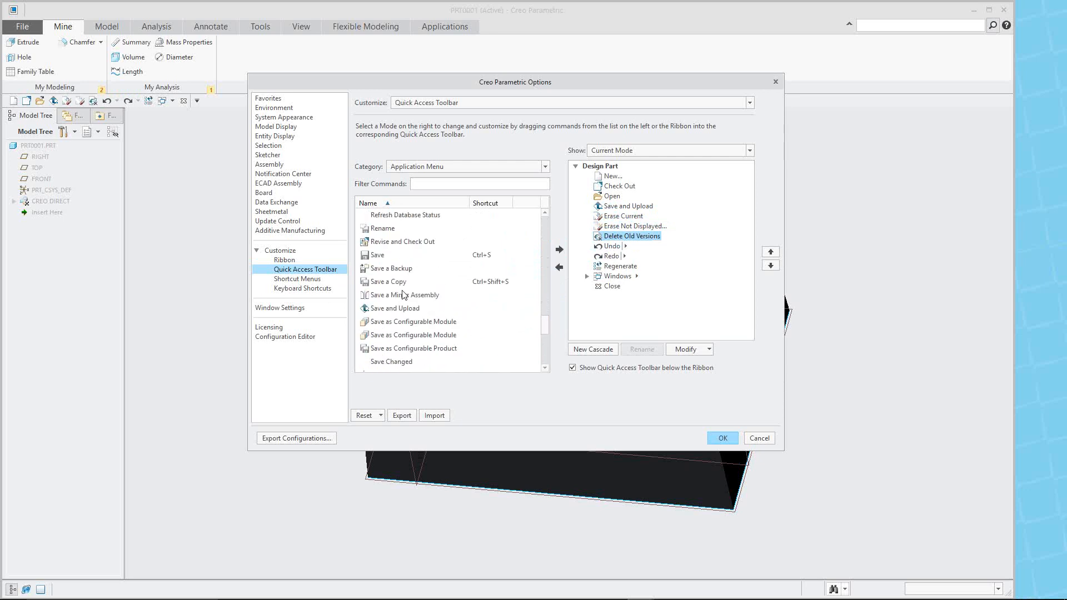
click(400, 269)
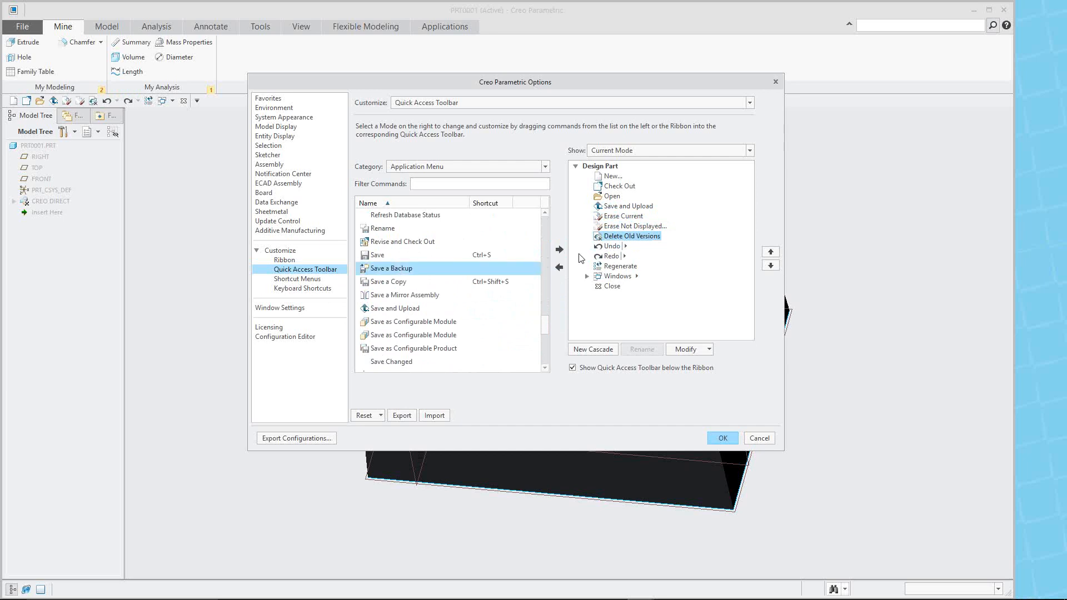
click(561, 250)
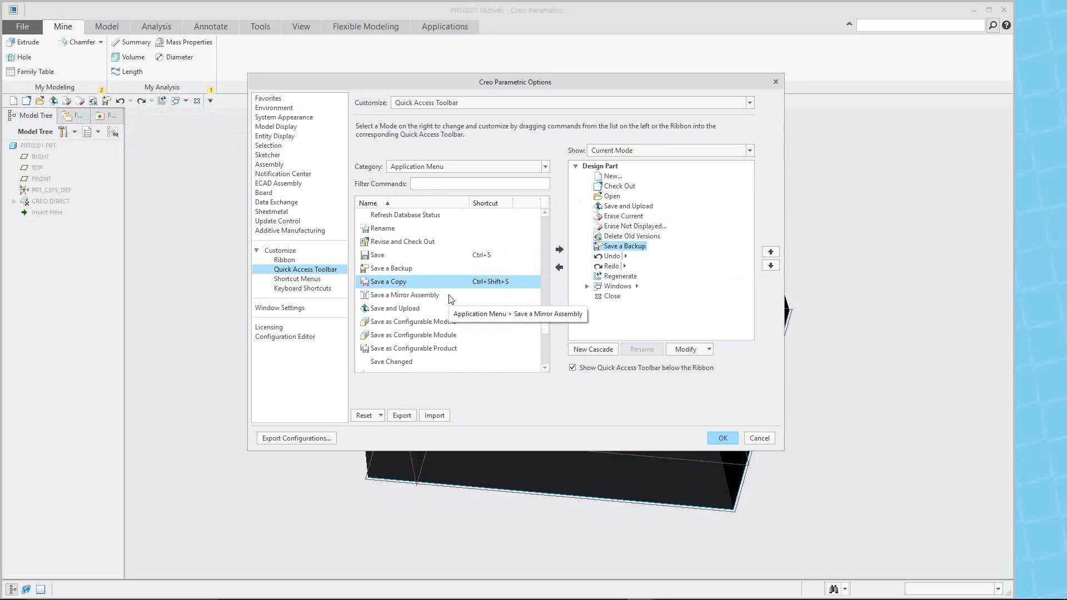
click(723, 438)
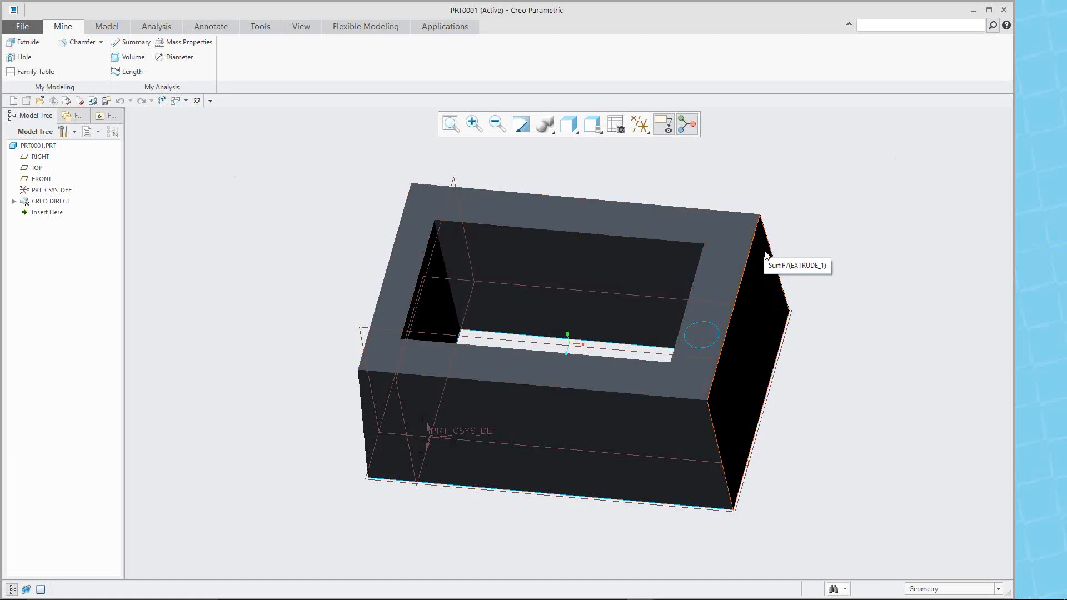
- Display the editable dimensions of Extrude 1 through its upper face and leave without changing them
click(725, 236)
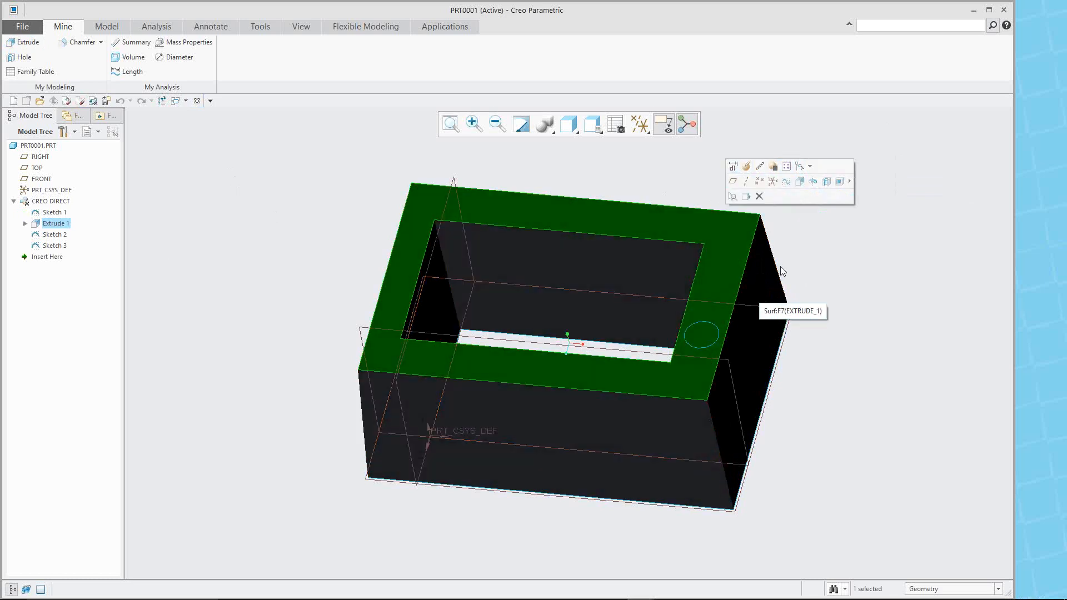
click(733, 167)
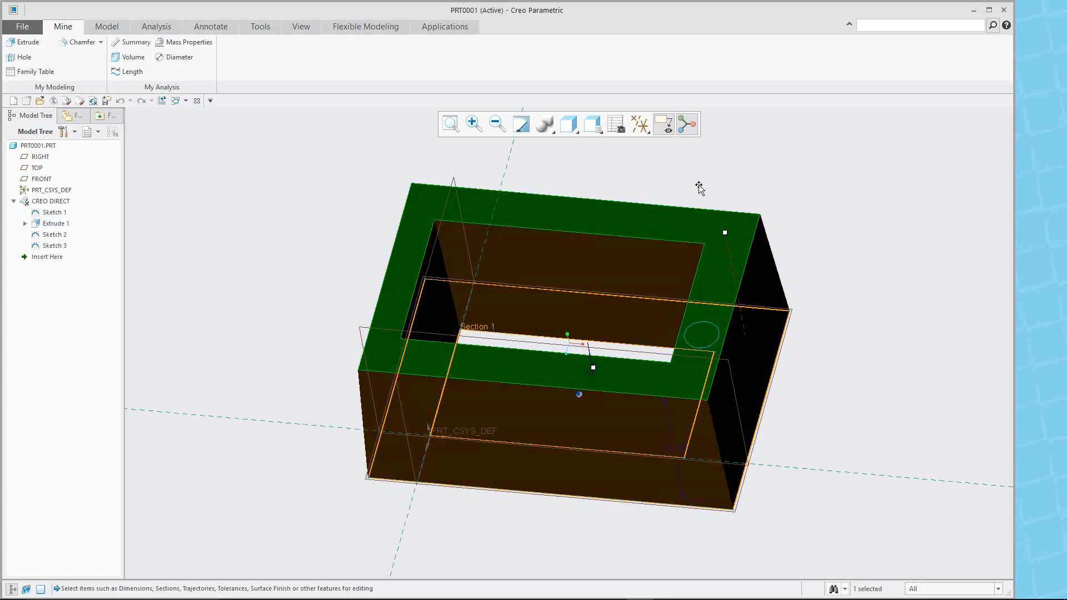
click(805, 205)
- Start an Extrude sketch on the upper face of Extrude 1 and review its sketch references
click(738, 234)
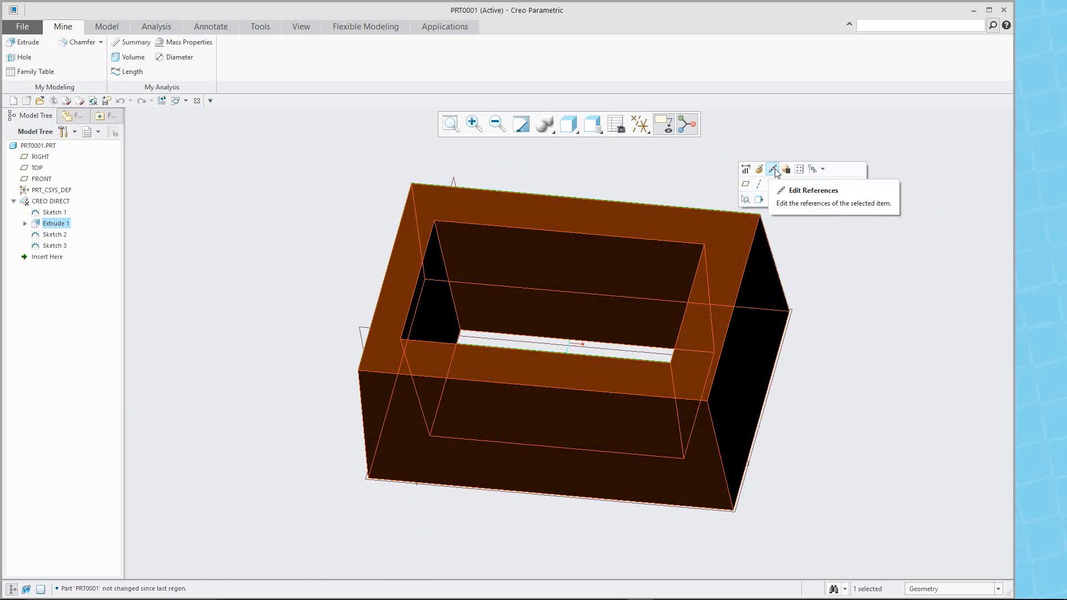
click(812, 169)
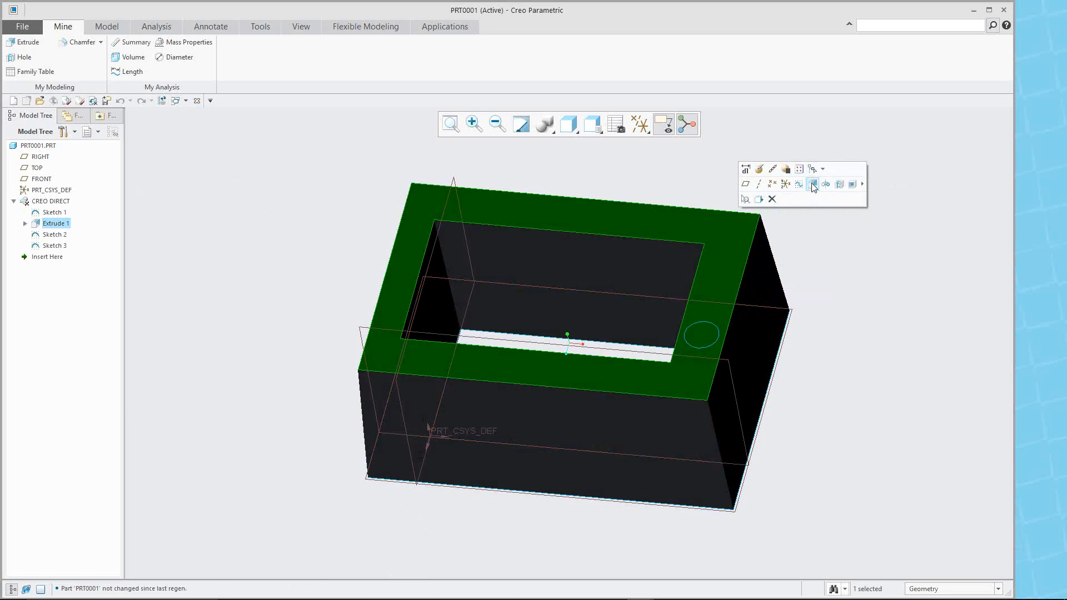
click(812, 184)
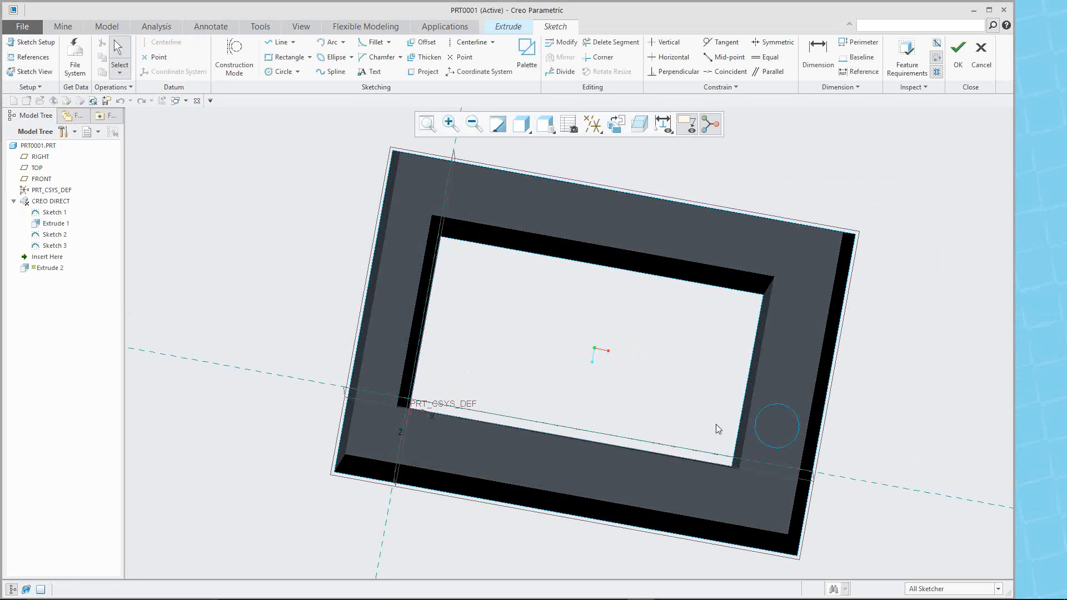
click(31, 57)
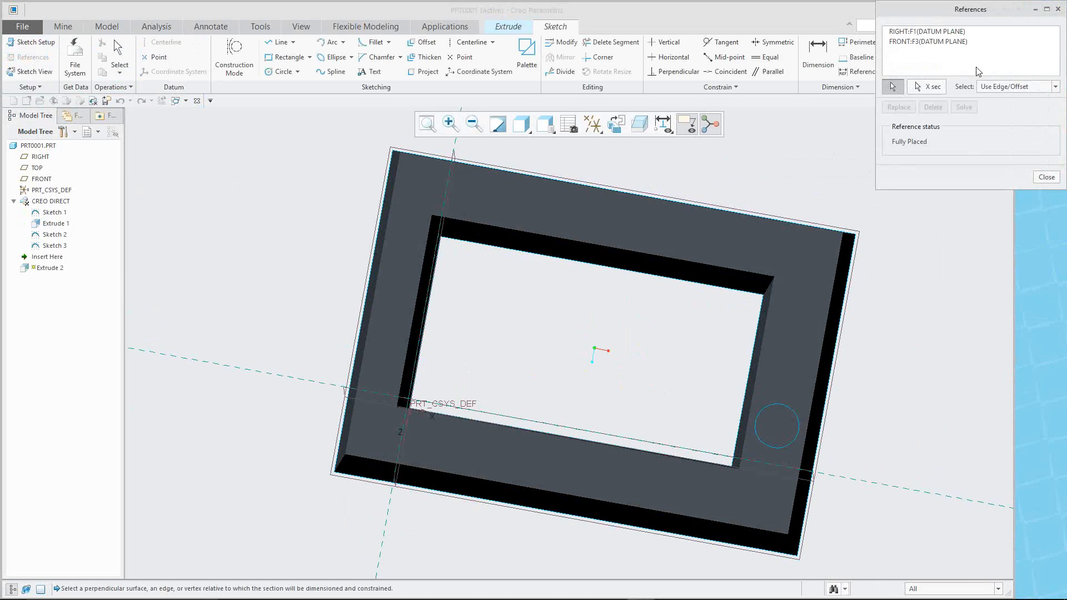
click(1046, 175)
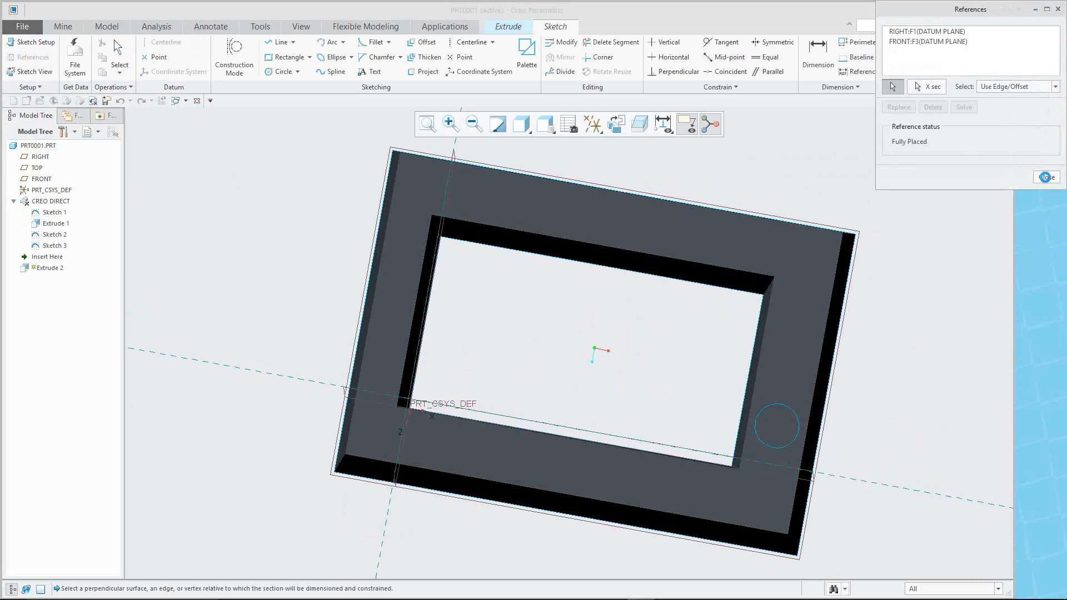
- Review the sketch plane setup, then discard the sketch together with the new extrusion
click(31, 42)
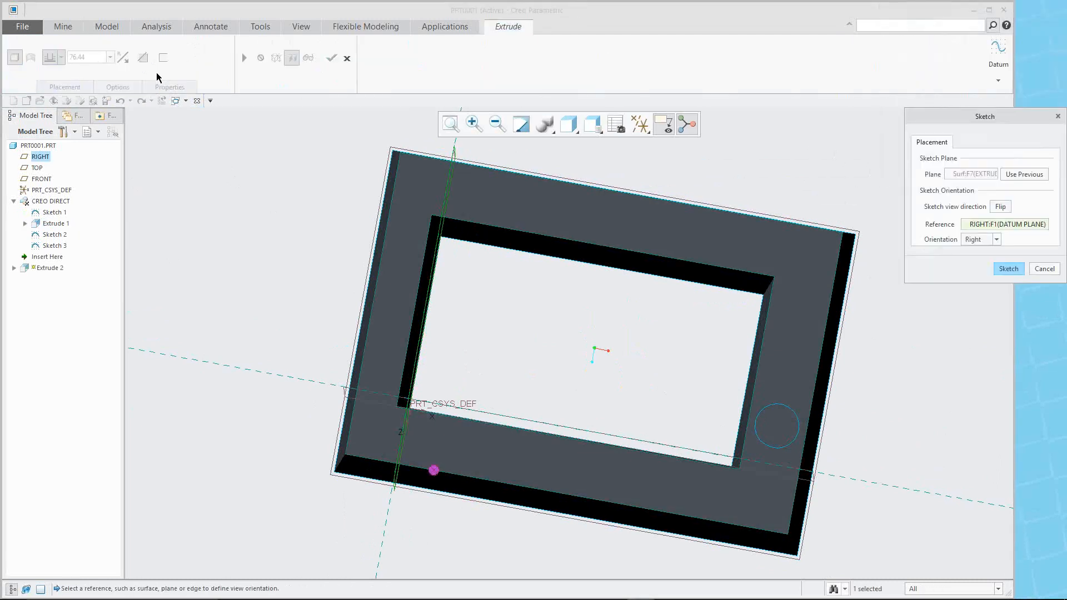
click(1041, 269)
click(981, 55)
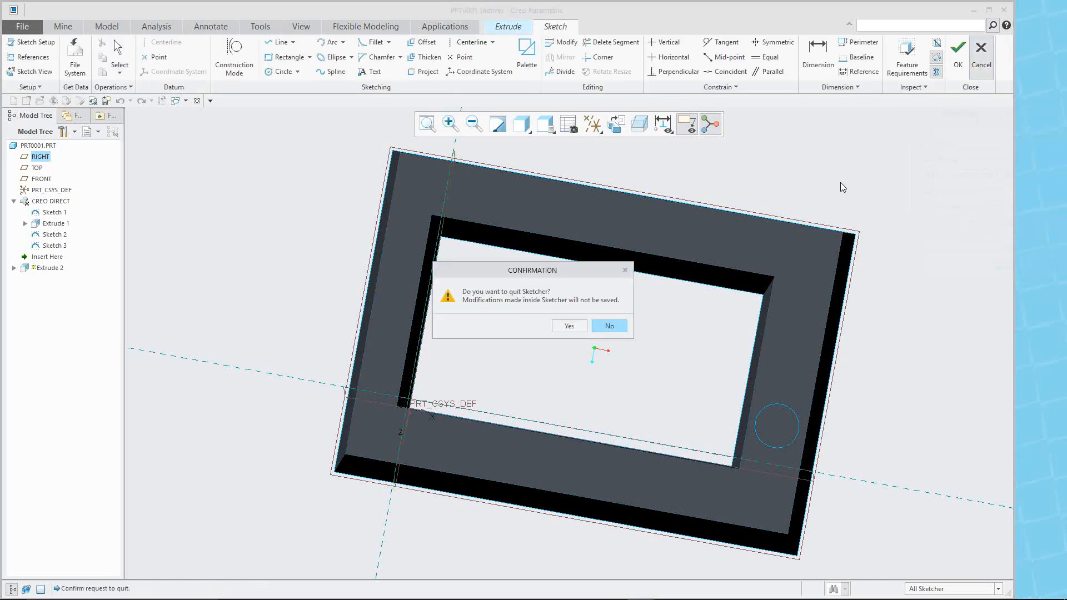
click(574, 326)
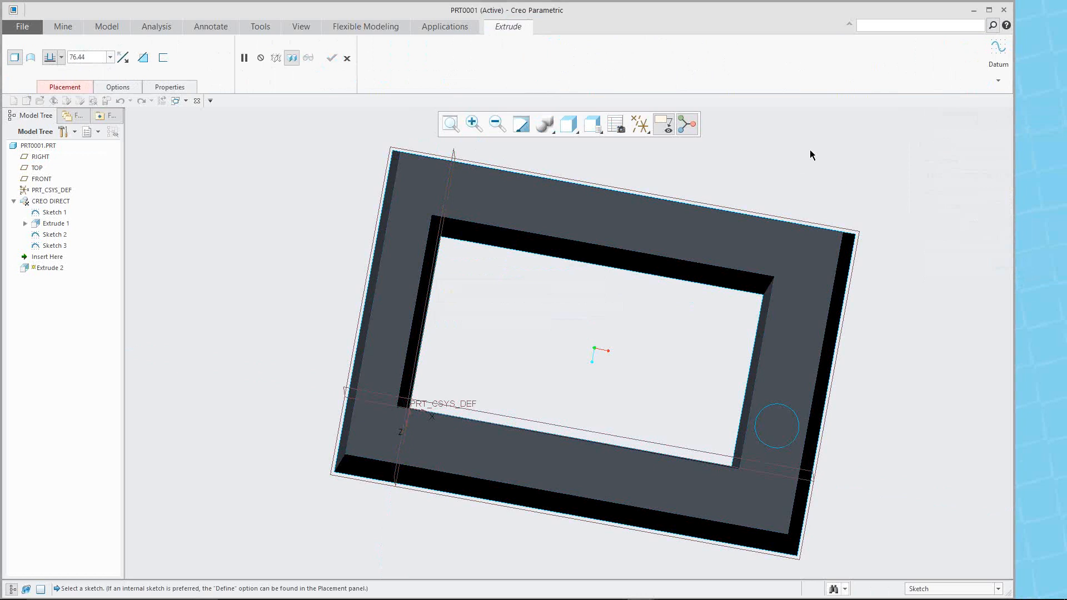
click(347, 58)
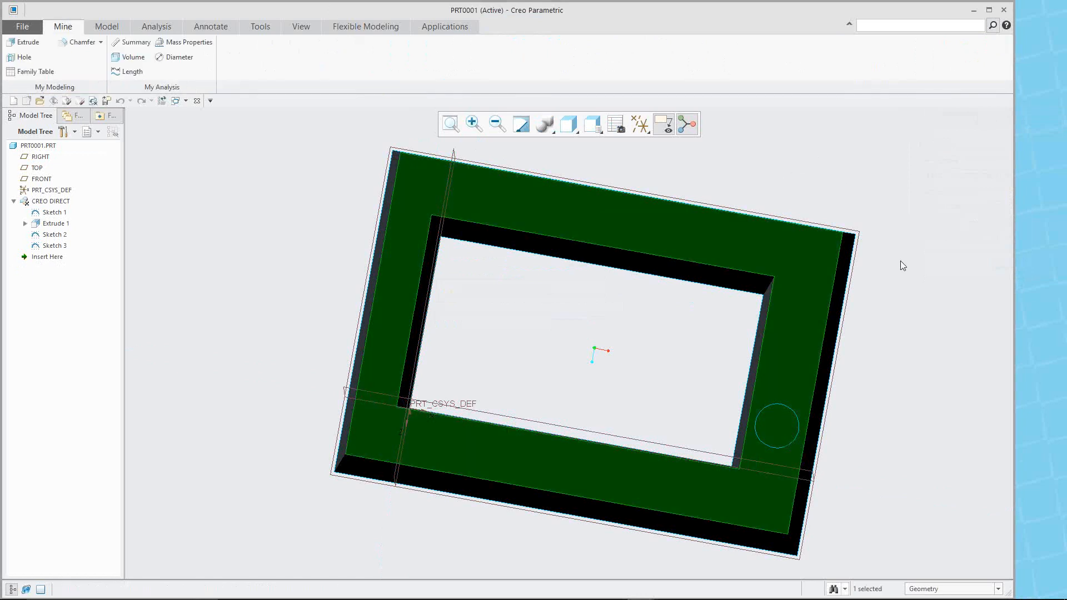
- Restore the default model orientation and open the mini toolbar customization for the upper face of Extrude 1
key(ctrl+d)
click(815, 208)
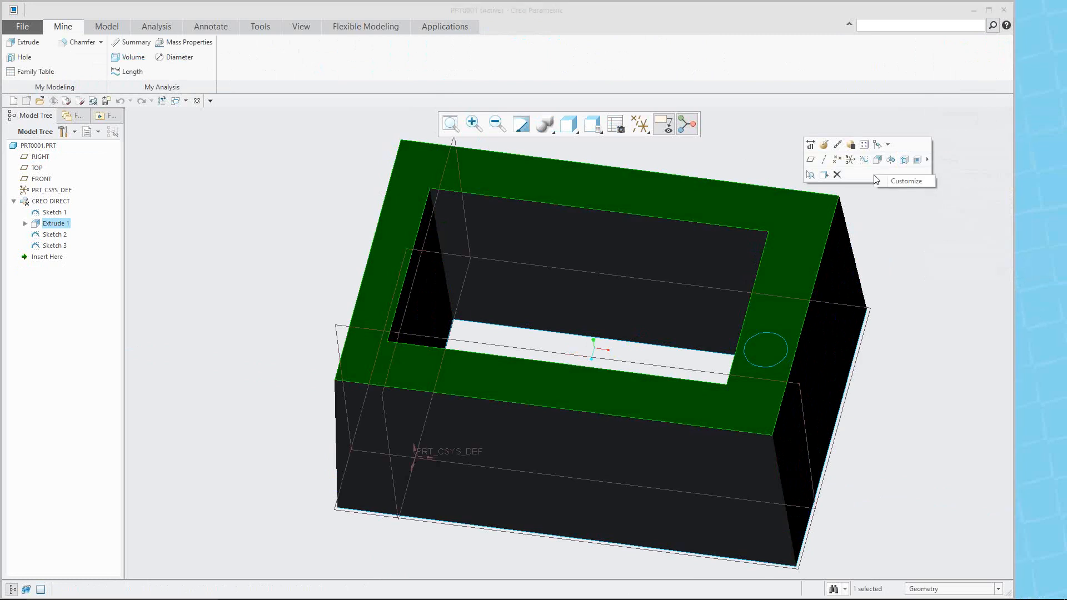
click(906, 182)
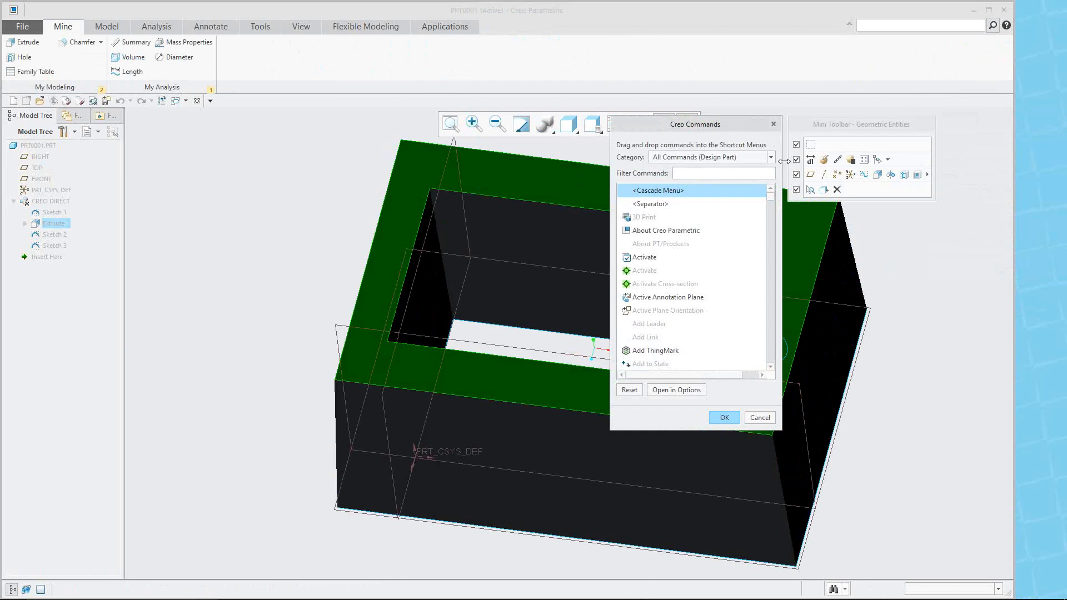
click(771, 158)
scroll(713, 217, down, 1)
scroll(714, 219, down, 3)
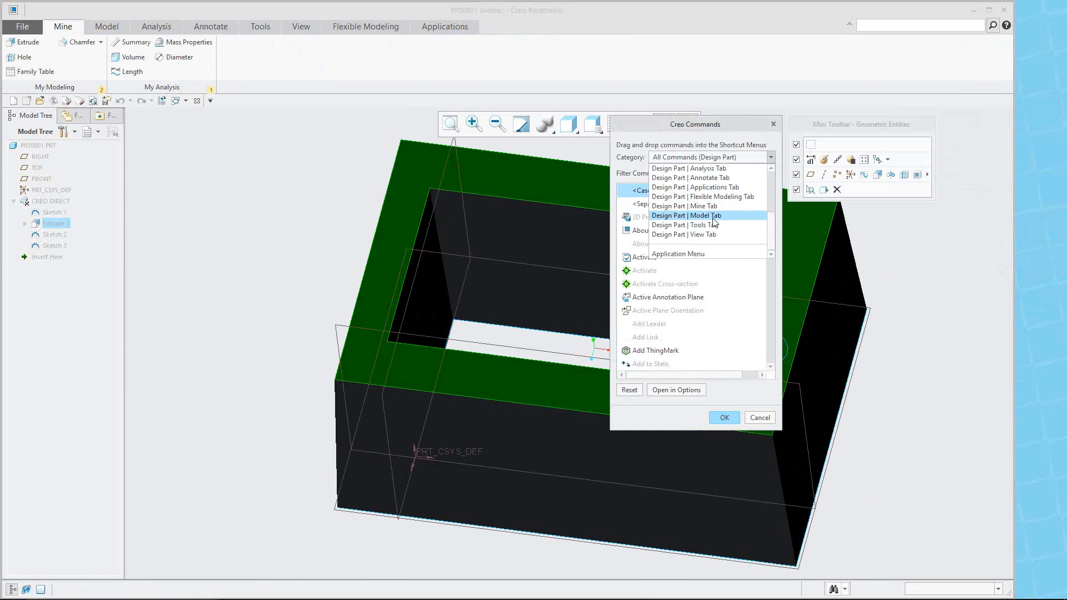
scroll(745, 226, down, 2)
scroll(745, 233, up, 3)
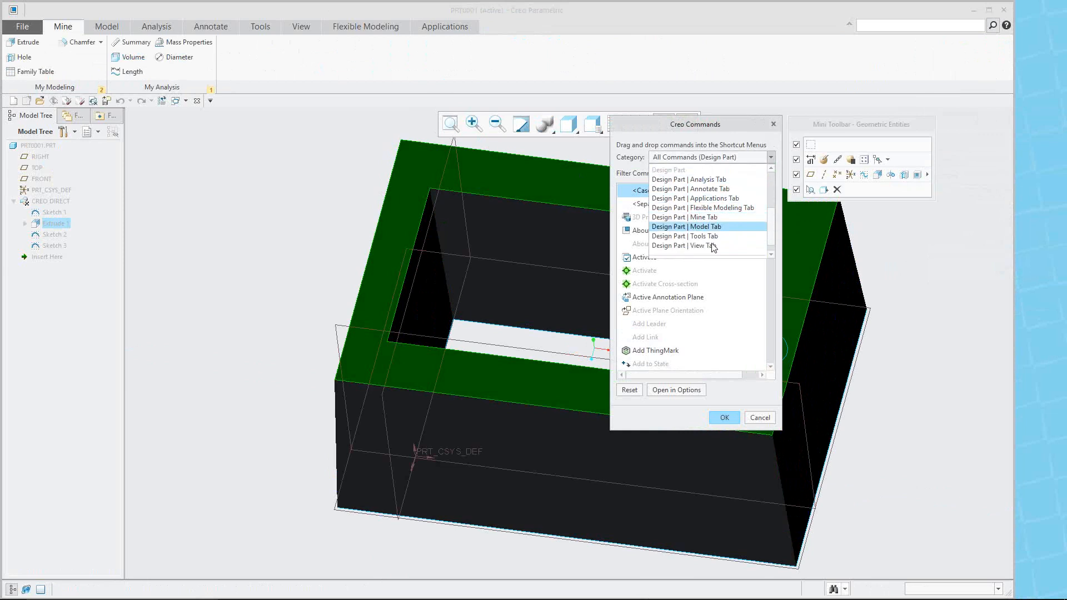
click(869, 197)
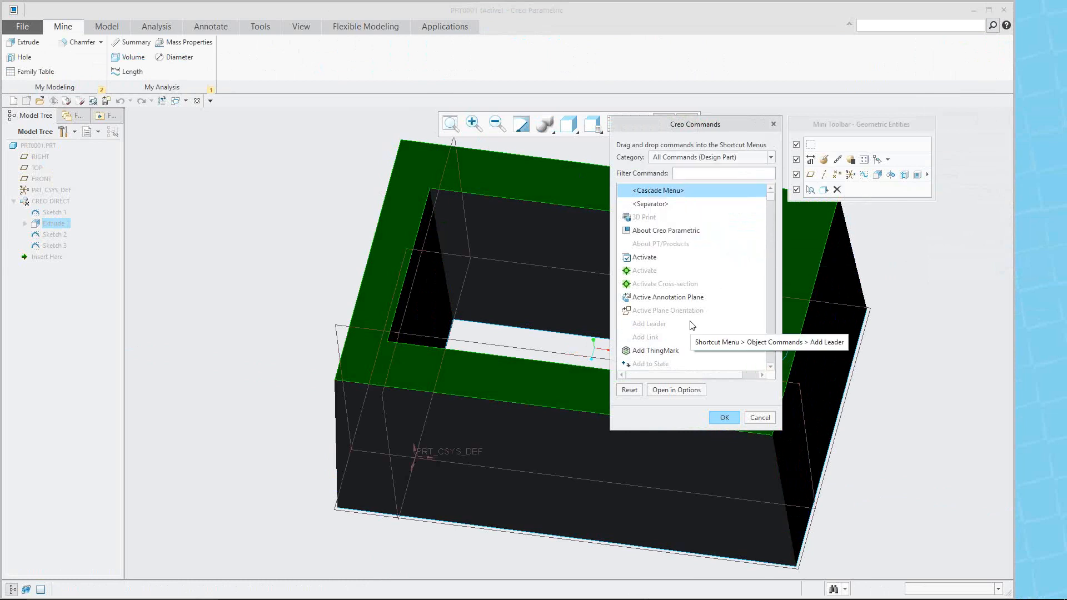
- Add the Axis Display command to the empty first row of the geometric entities mini toolbar
scroll(700, 318, down, 2)
scroll(700, 319, down, 3)
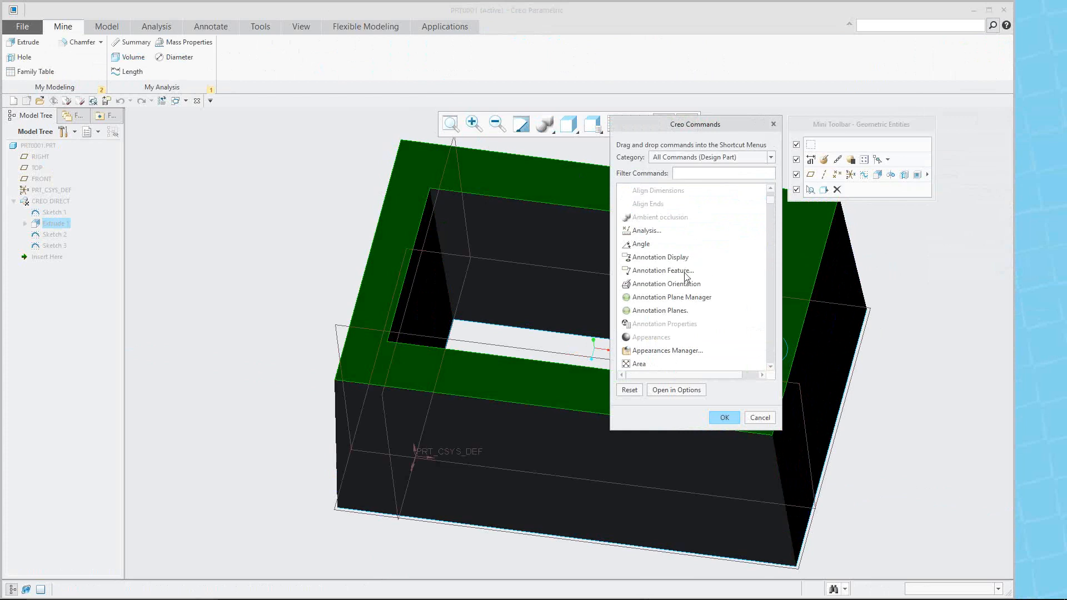
scroll(686, 262, down, 4)
scroll(687, 262, down, 1)
scroll(687, 263, down, 2)
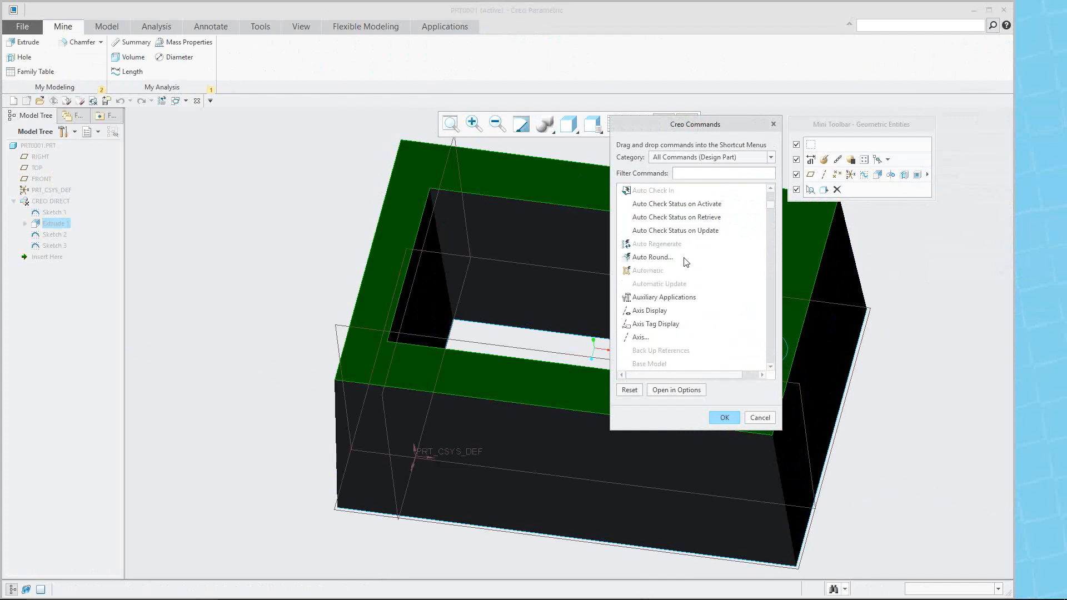
click(661, 313)
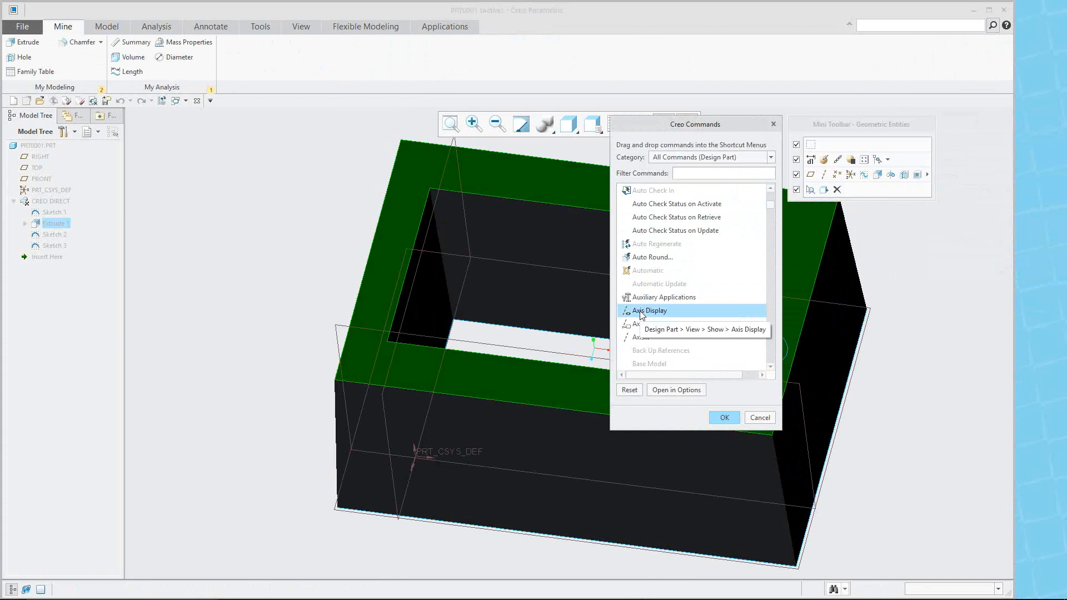
mouse_move(642, 314)
mouse_down()
mouse_move(695, 303)
mouse_move(871, 184)
mouse_move(818, 142)
mouse_up()
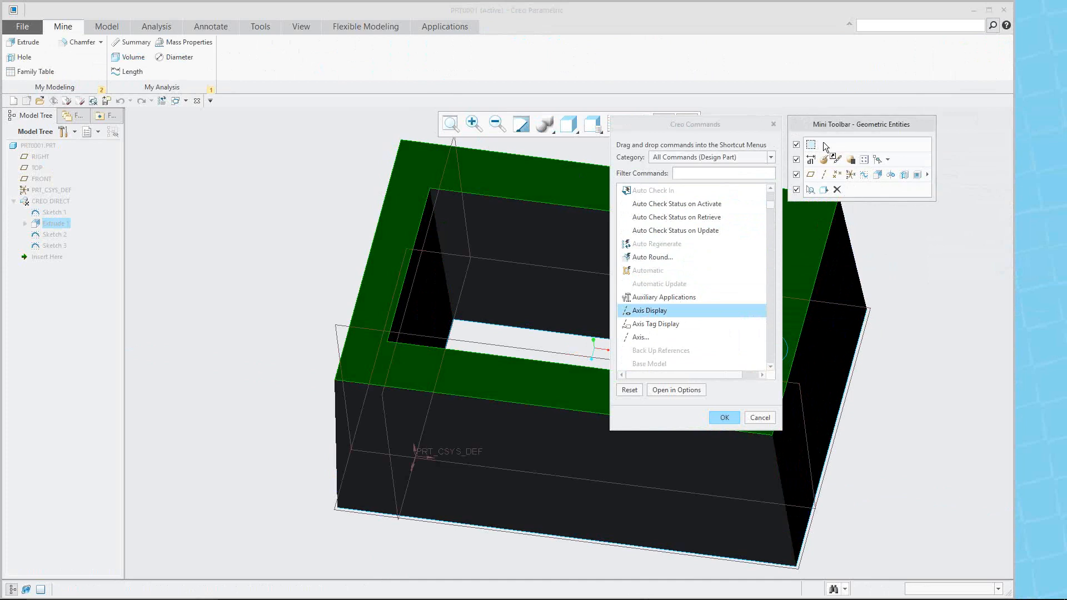
drag(824, 143, 824, 143)
- Add Plane Display beside Axis Display in the mini toolbar, remove the third row's eighth command, and accept the customization
scroll(689, 311, down, 6)
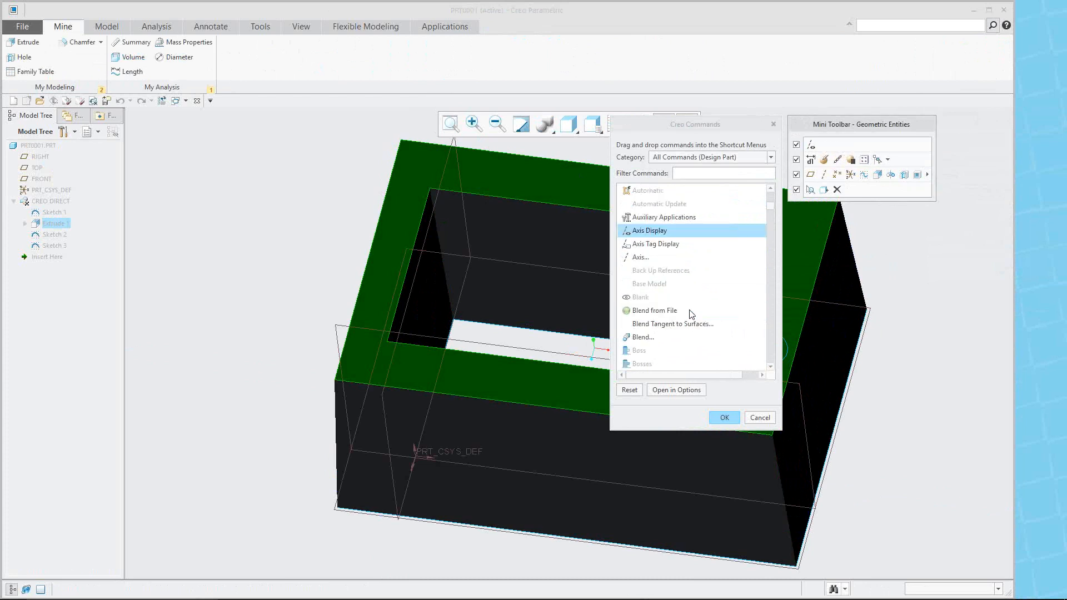
scroll(691, 314, down, 10)
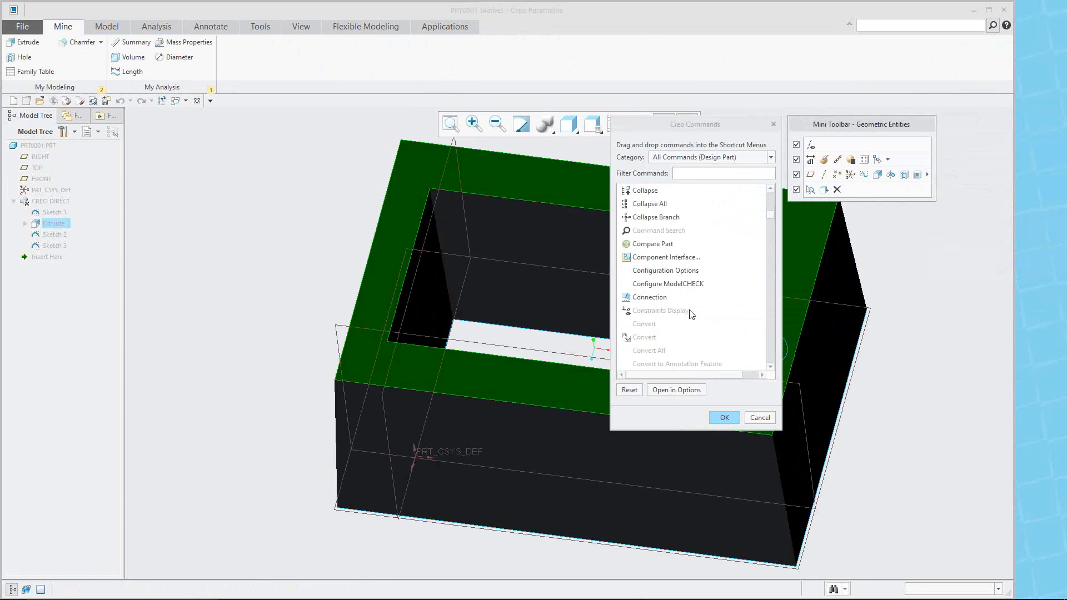
scroll(670, 276, down, 10)
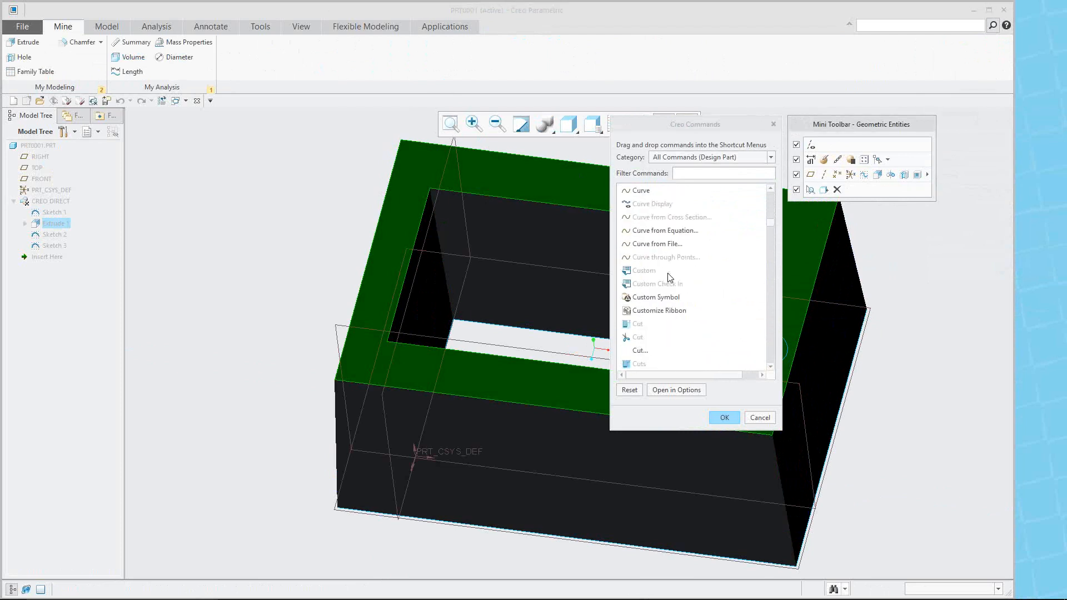
scroll(674, 249, up, 2)
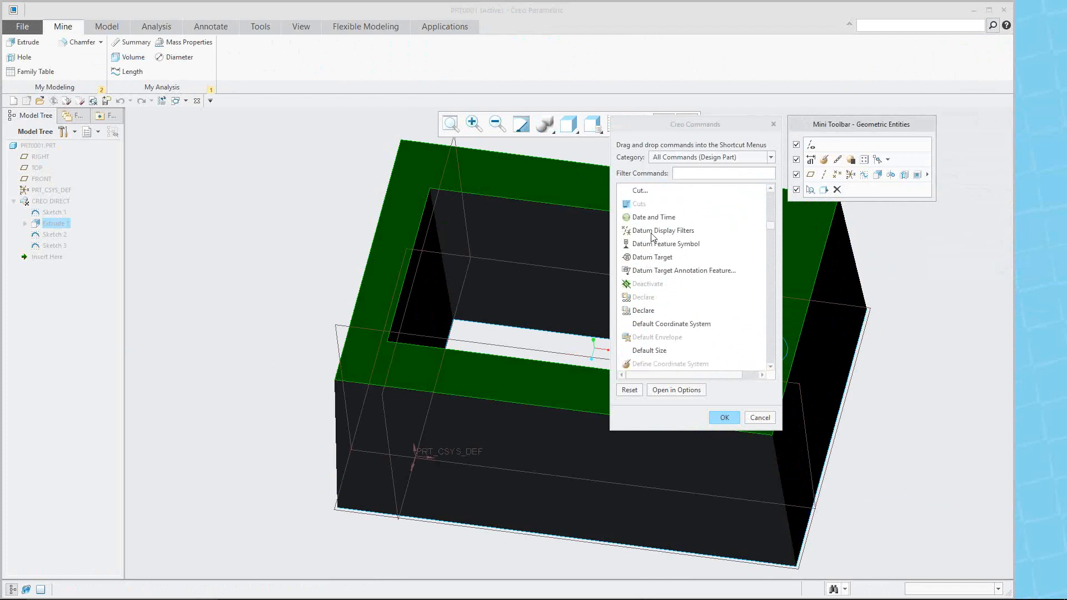
scroll(656, 261, down, 8)
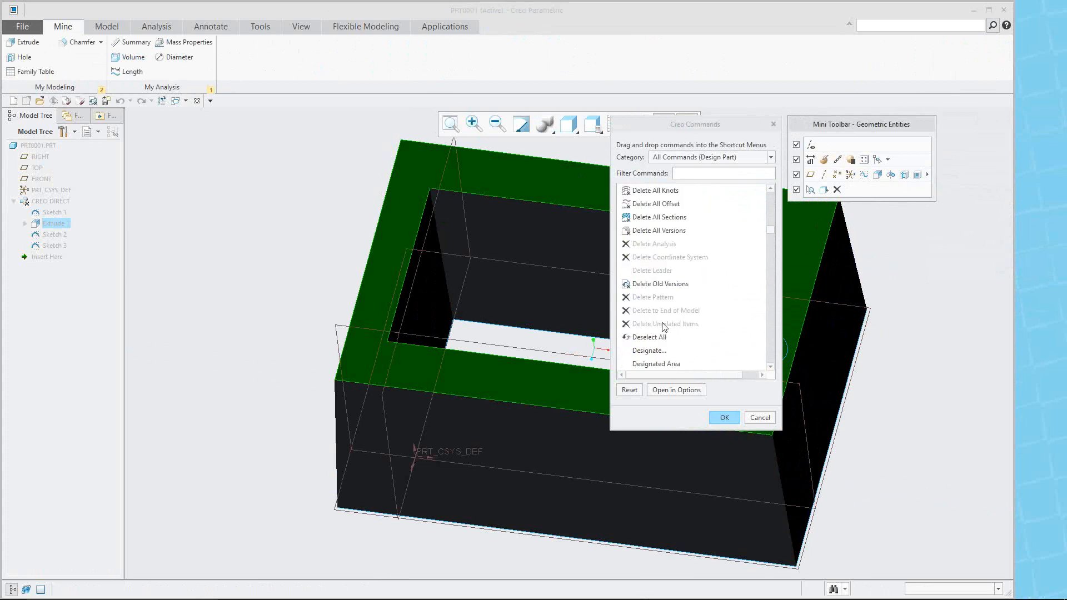
scroll(656, 292, up, 4)
scroll(656, 280, up, 2)
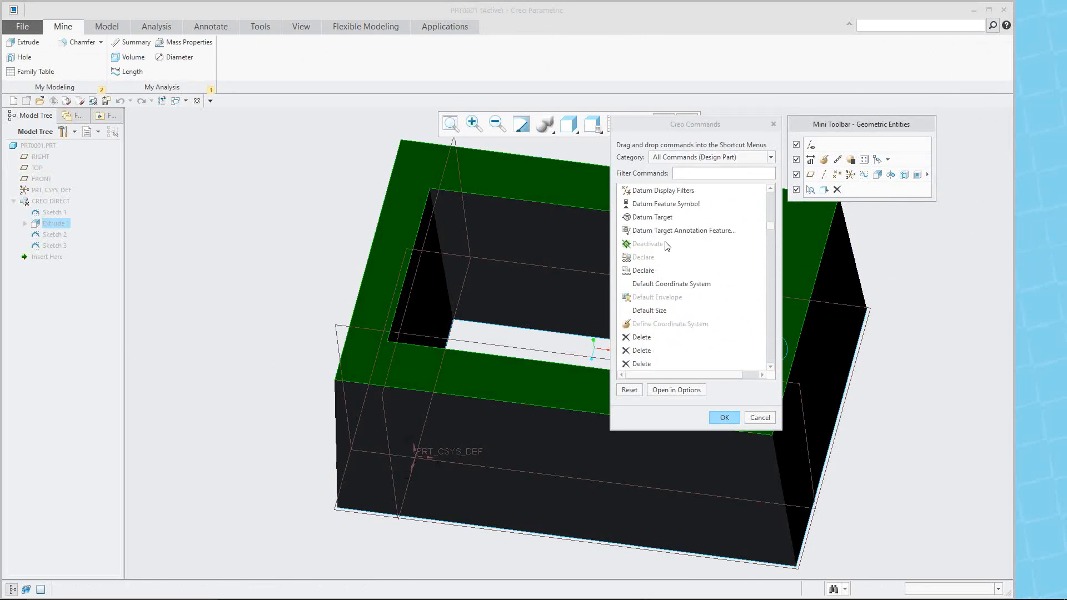
scroll(667, 344, down, 4)
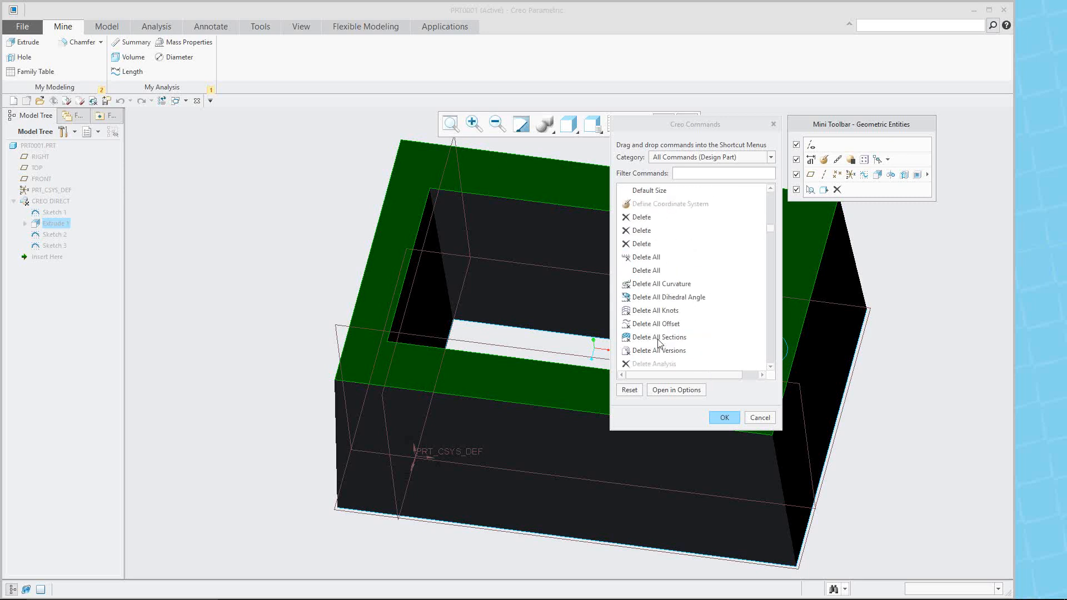
scroll(674, 319, down, 15)
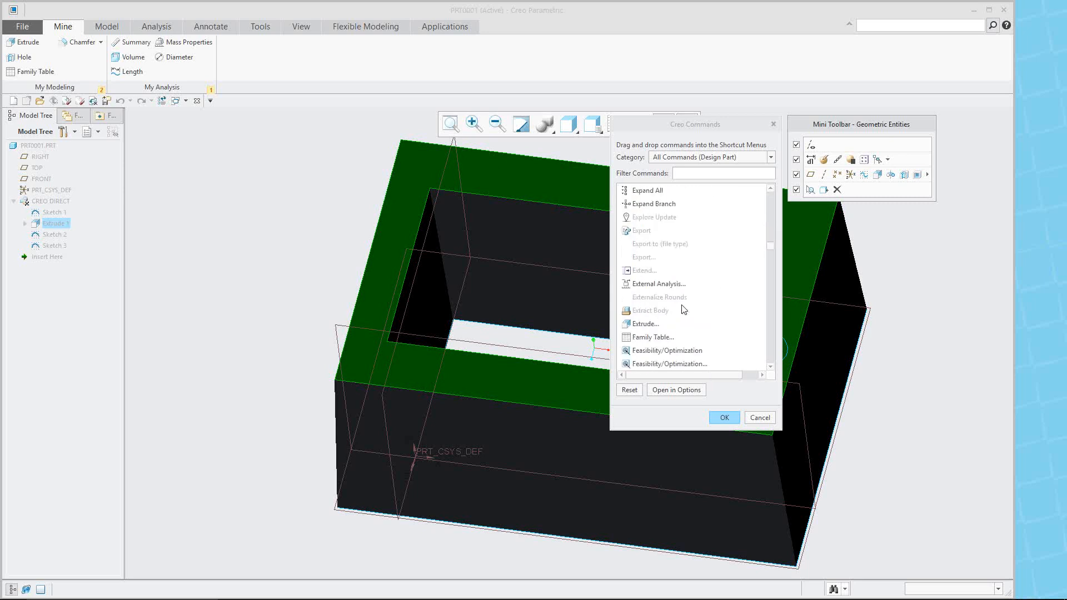
drag(770, 255, 724, 293)
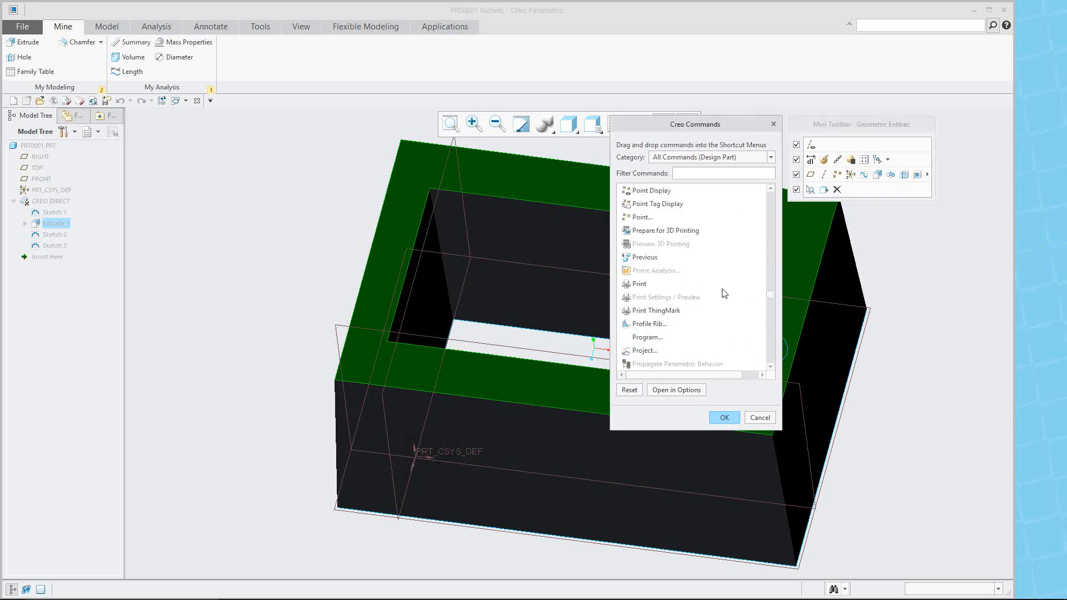
scroll(724, 293, up, 3)
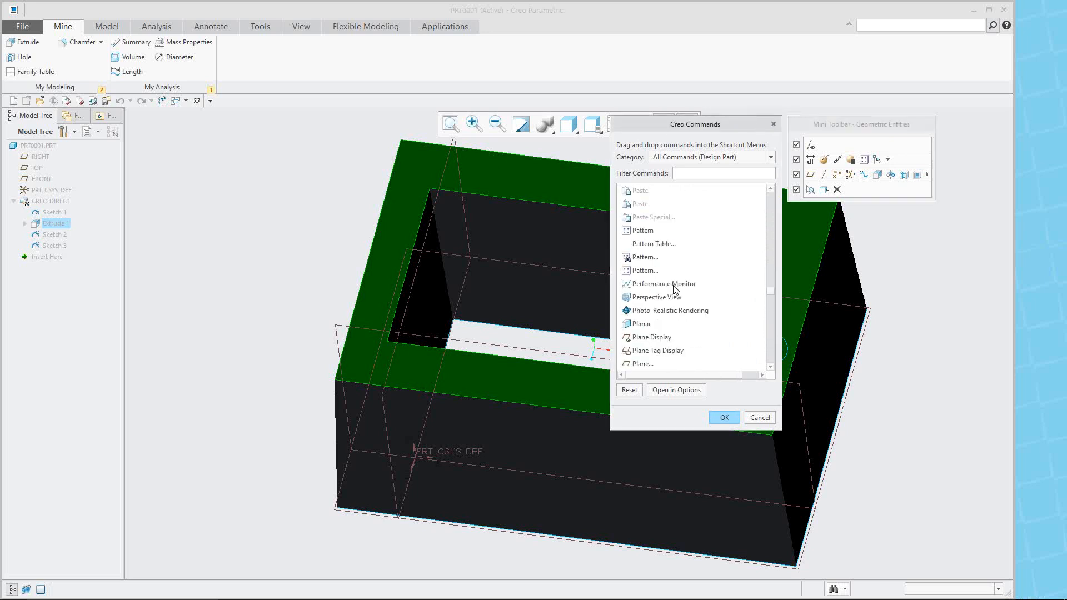
drag(648, 301, 825, 145)
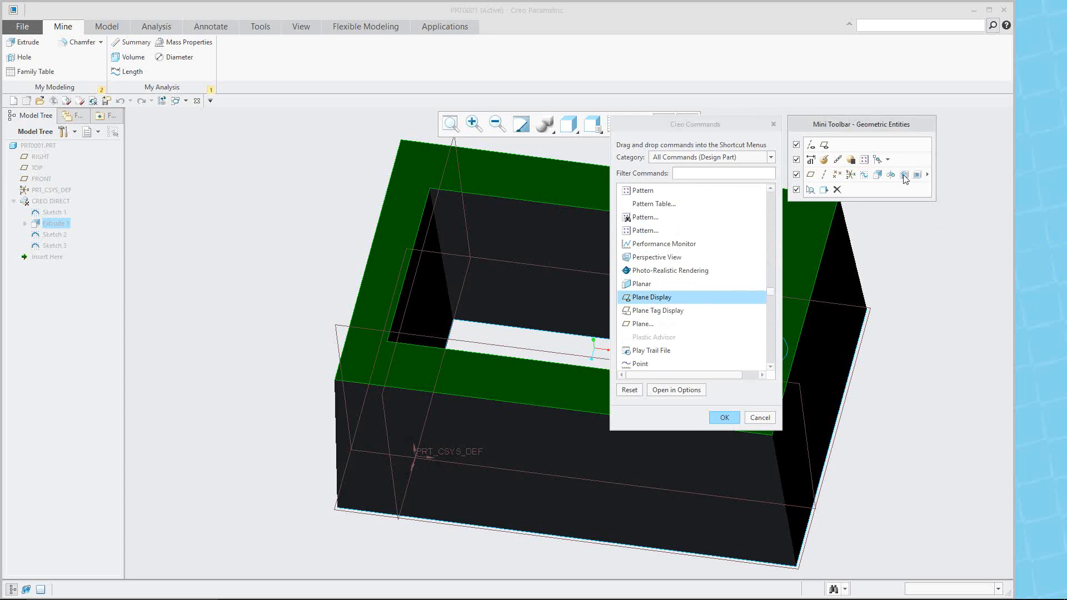
drag(712, 268, 712, 267)
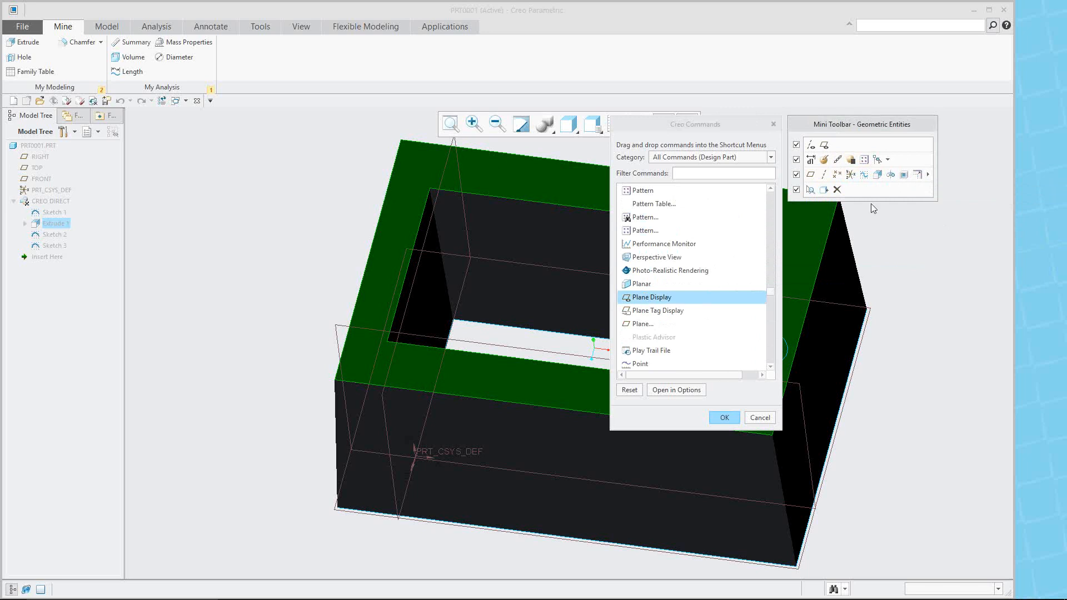
click(725, 418)
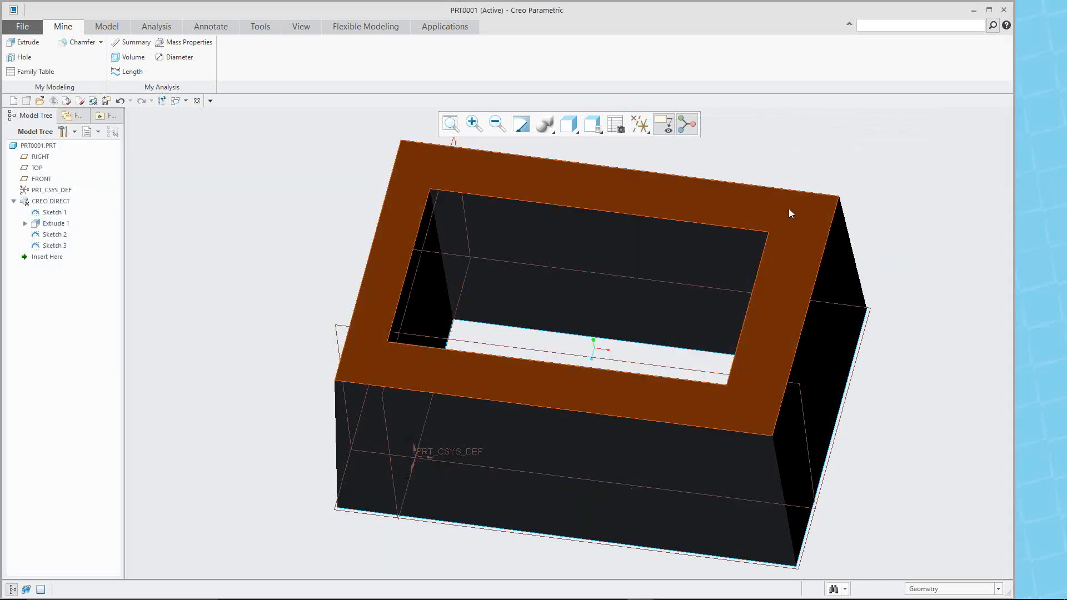
- Turn off datum plane display through the upper face's mini toolbar and check the datum display filters
click(789, 210)
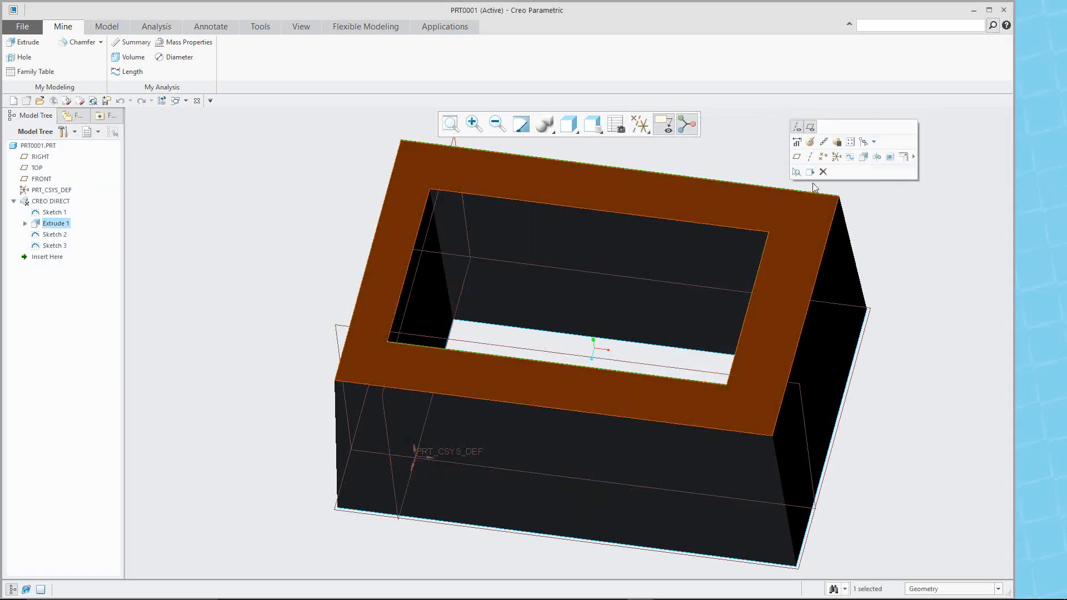
click(811, 129)
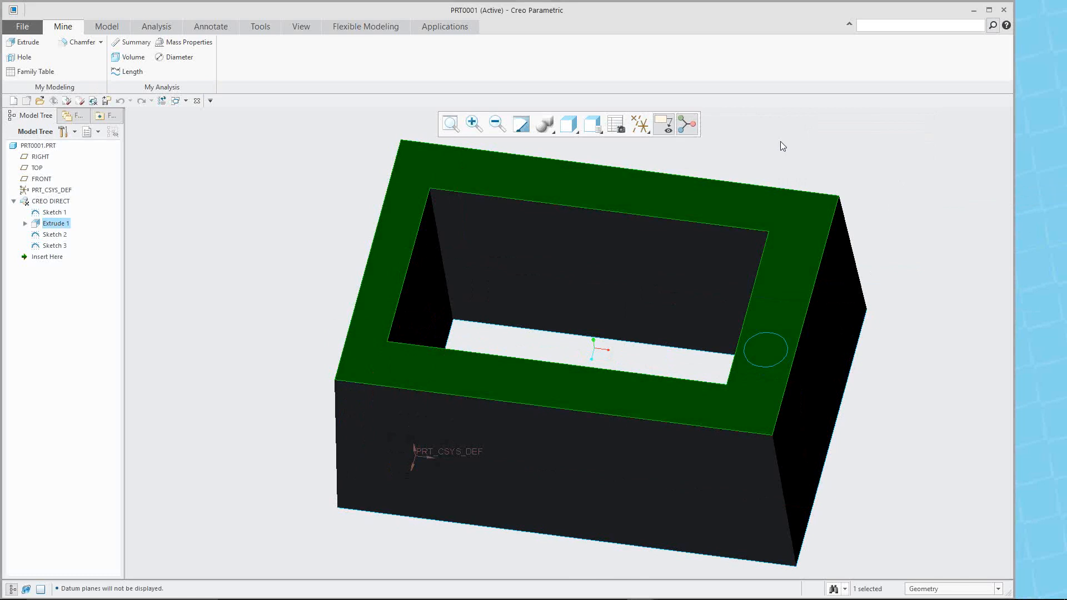
click(772, 142)
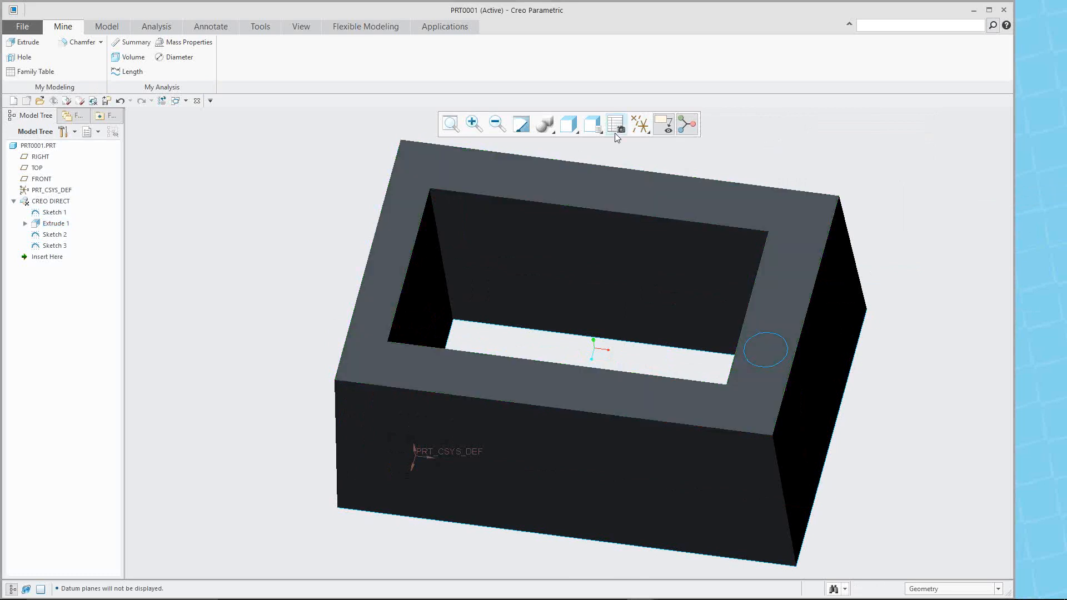
click(647, 135)
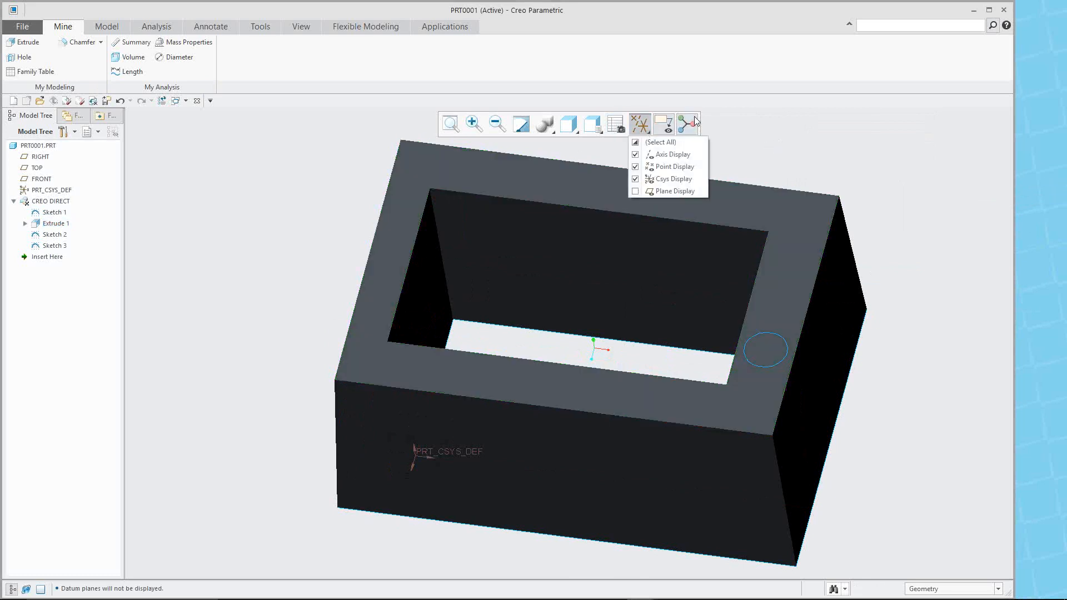
click(799, 119)
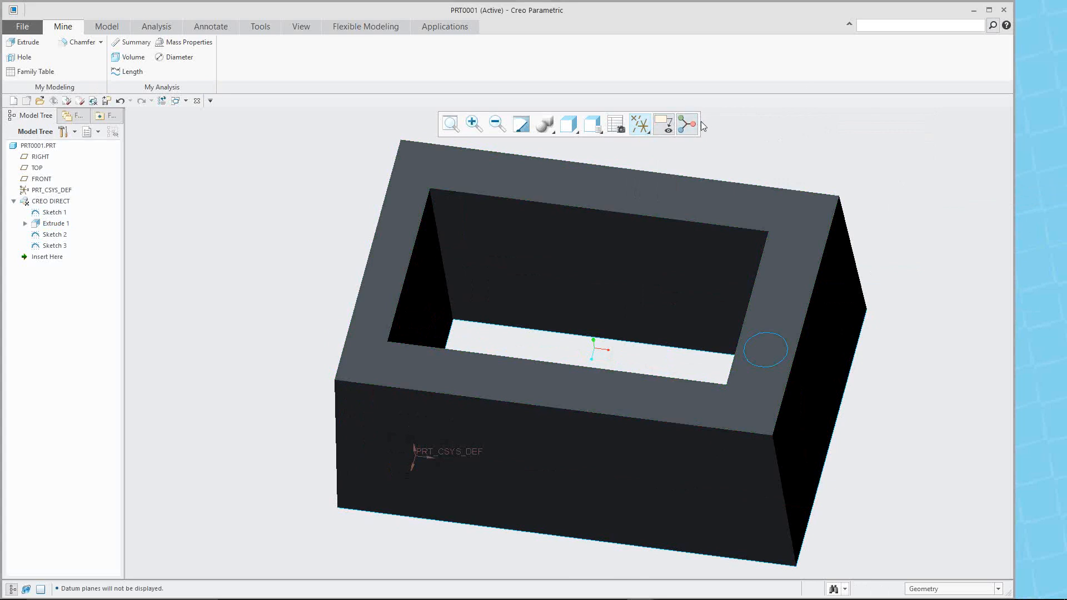
- Try the Small size for the graphics toolbar and set it back to Large
right_click(698, 129)
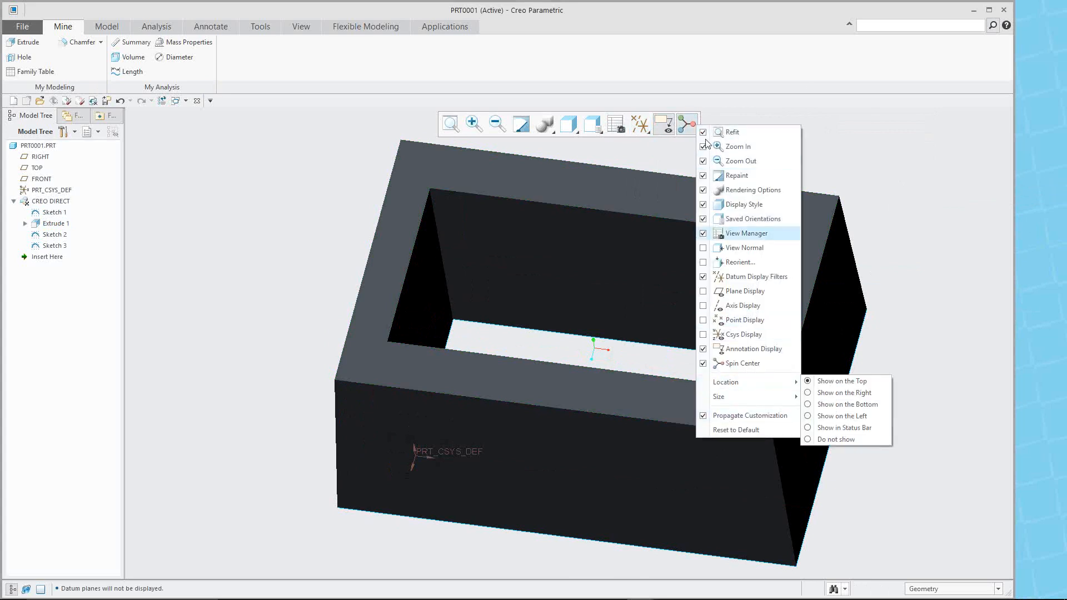
mouse_move(759, 398)
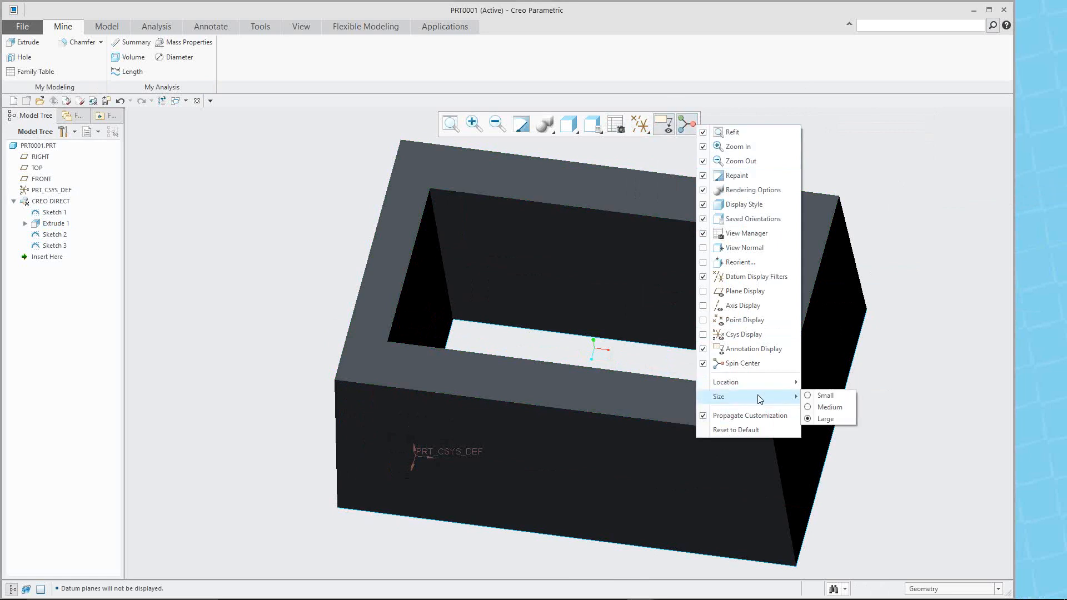
click(809, 399)
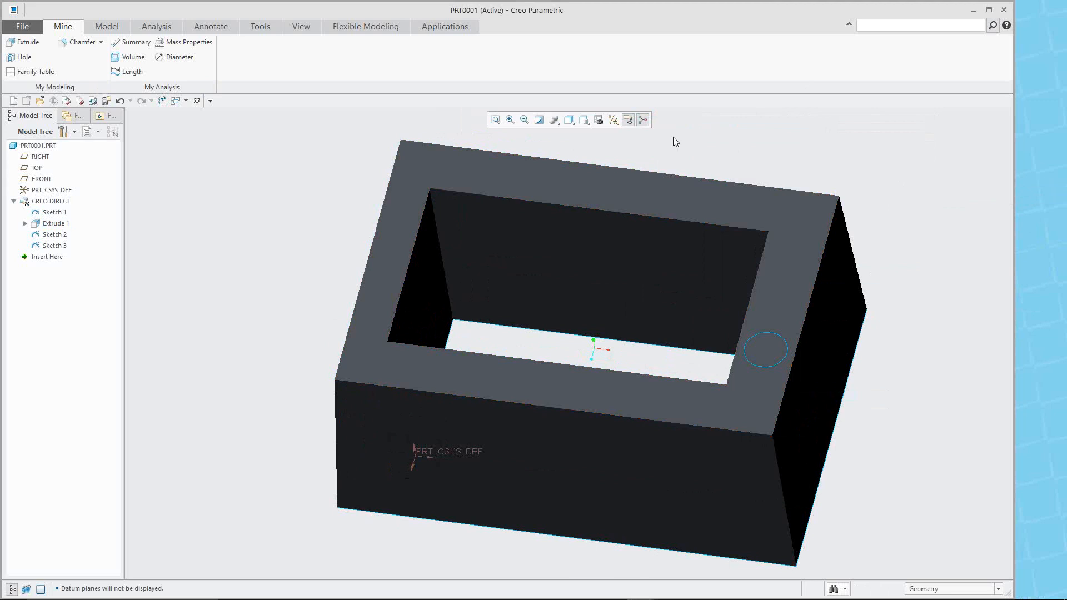
right_click(624, 121)
mouse_move(679, 395)
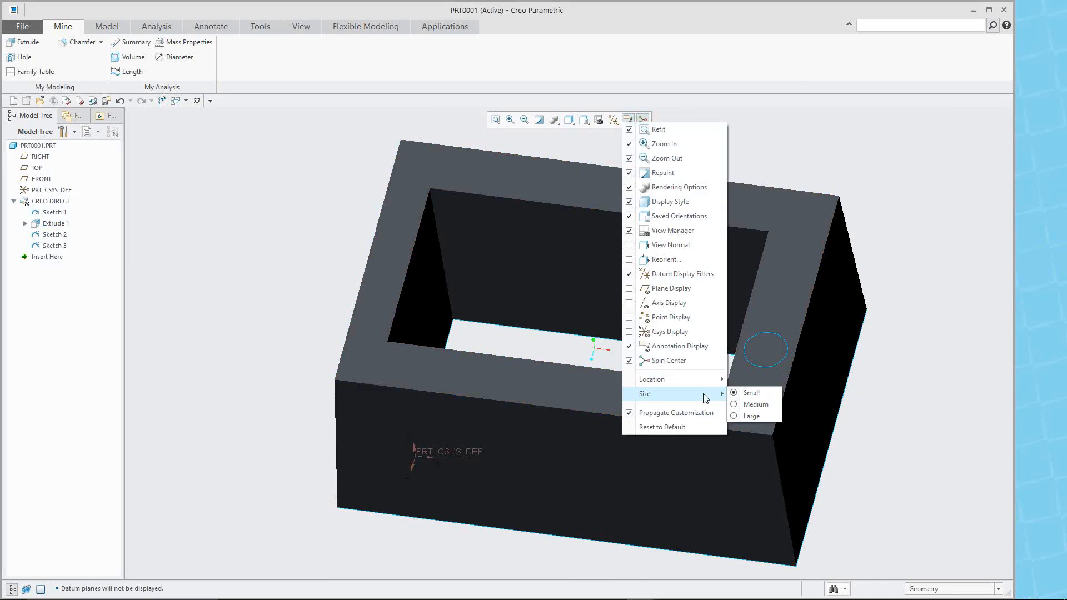
click(749, 418)
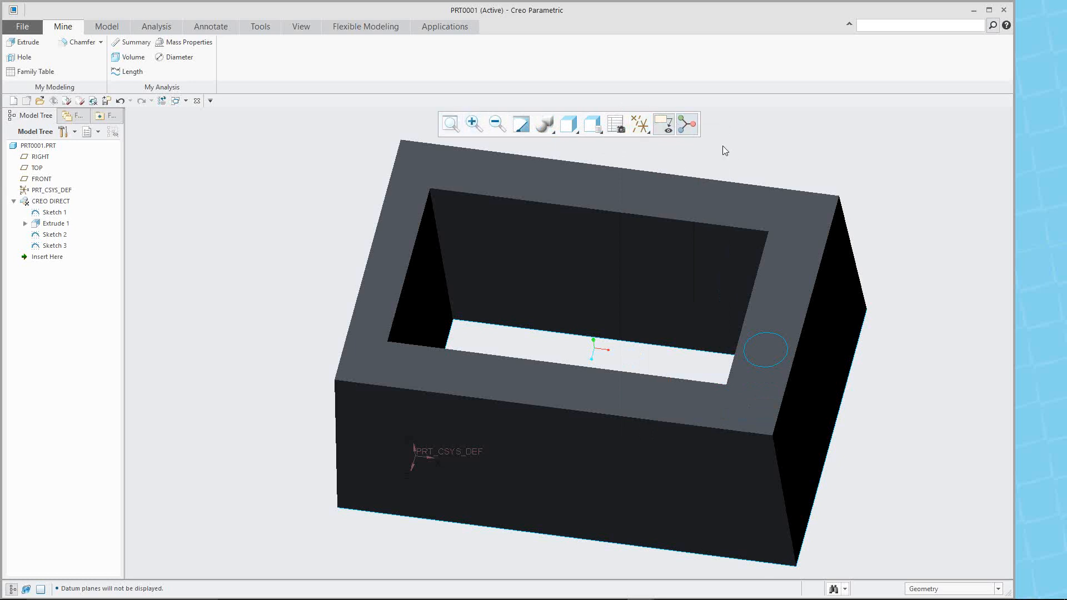
- Add the View Normal command to the graphics toolbar
right_click(696, 131)
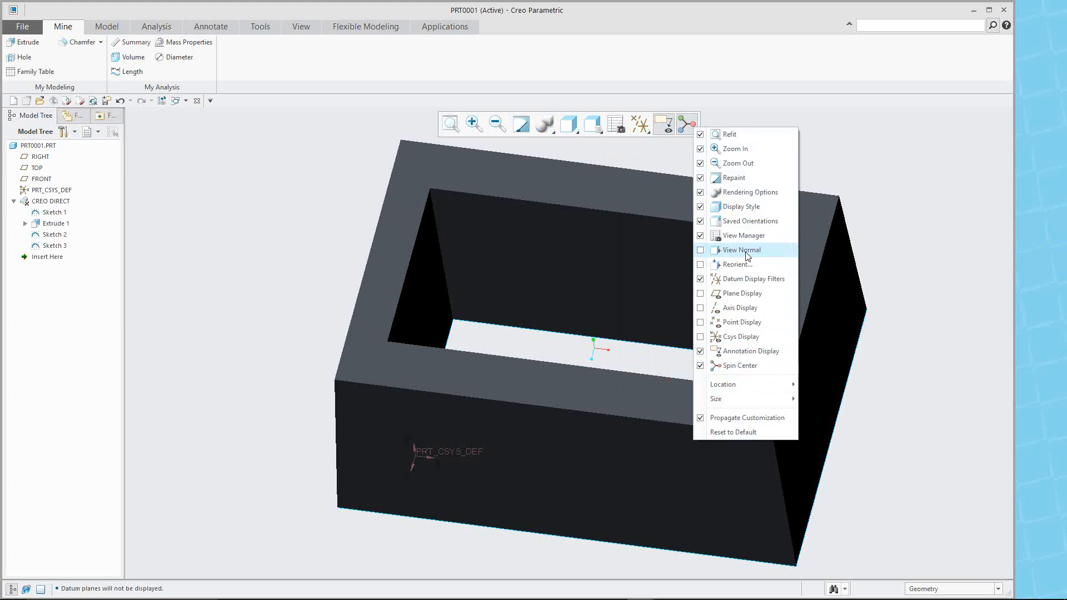
click(701, 251)
click(926, 332)
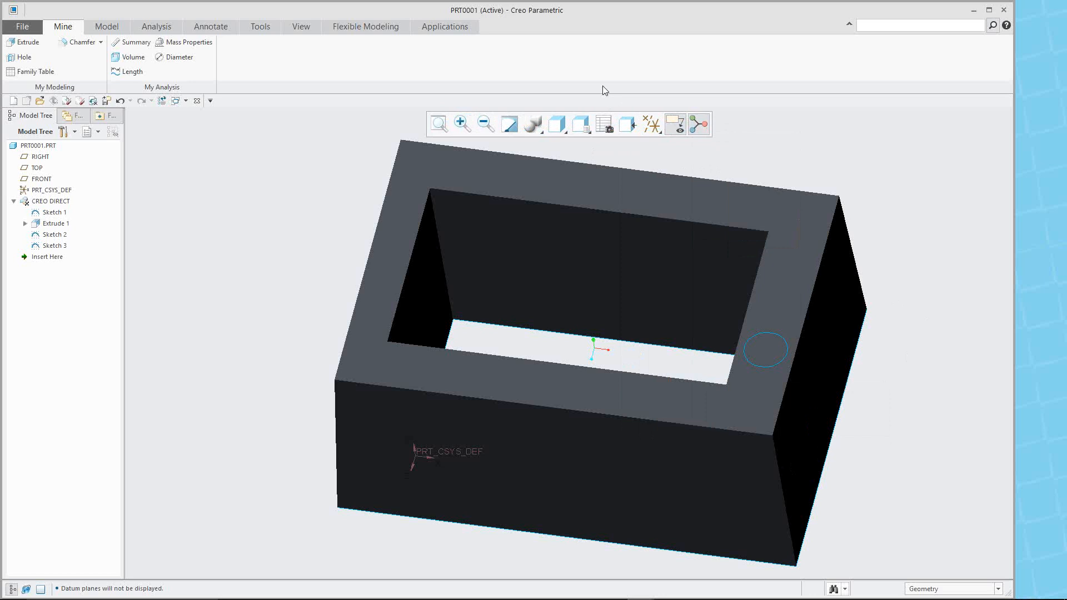
- Orient the view normal to the front face of Extrude 1 and clear the selection
click(603, 192)
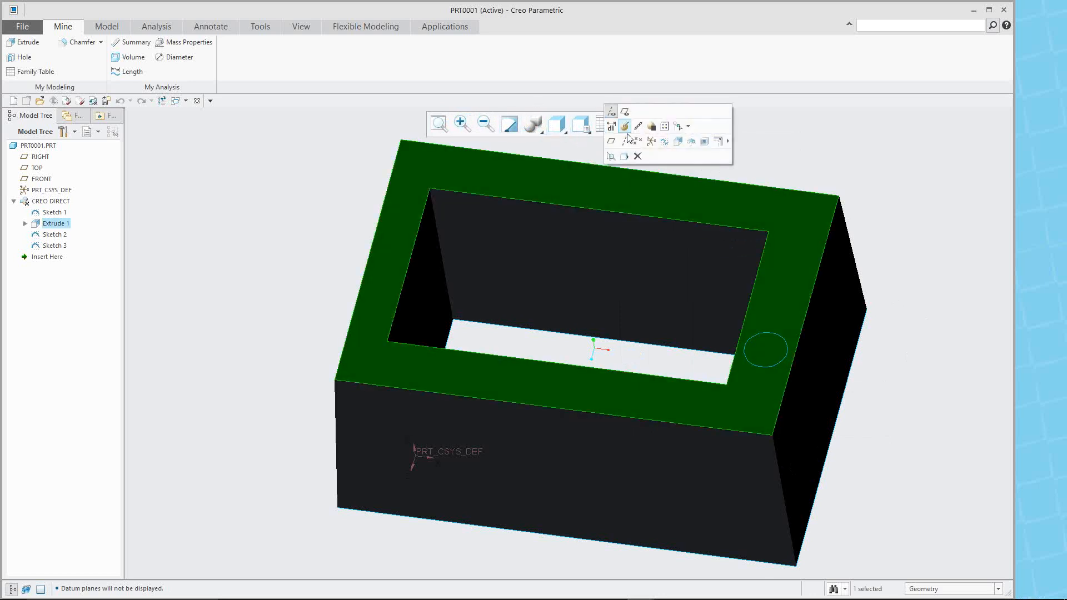
click(721, 139)
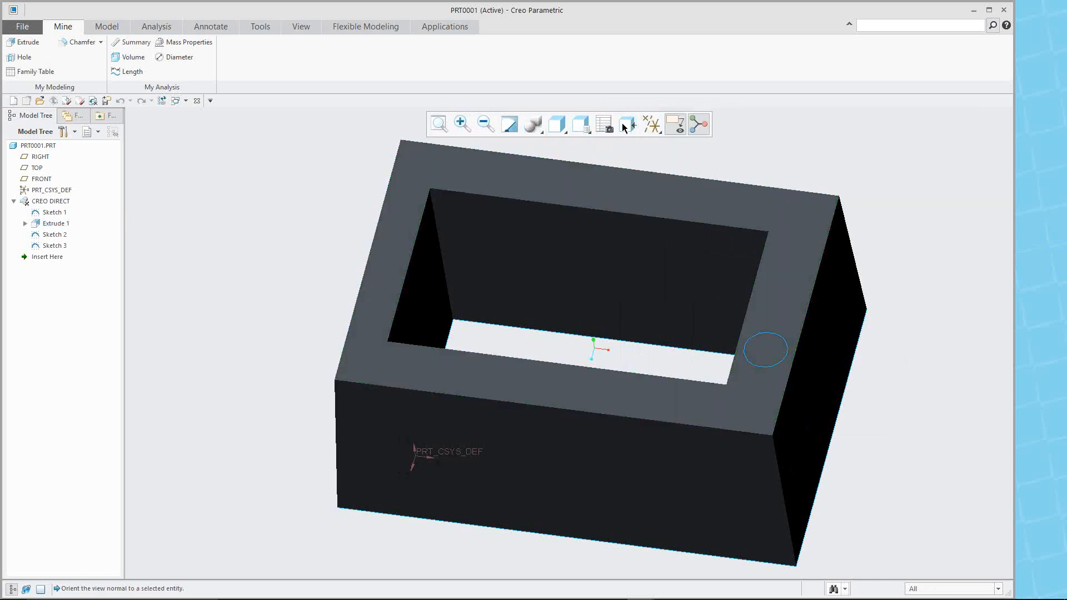
click(624, 126)
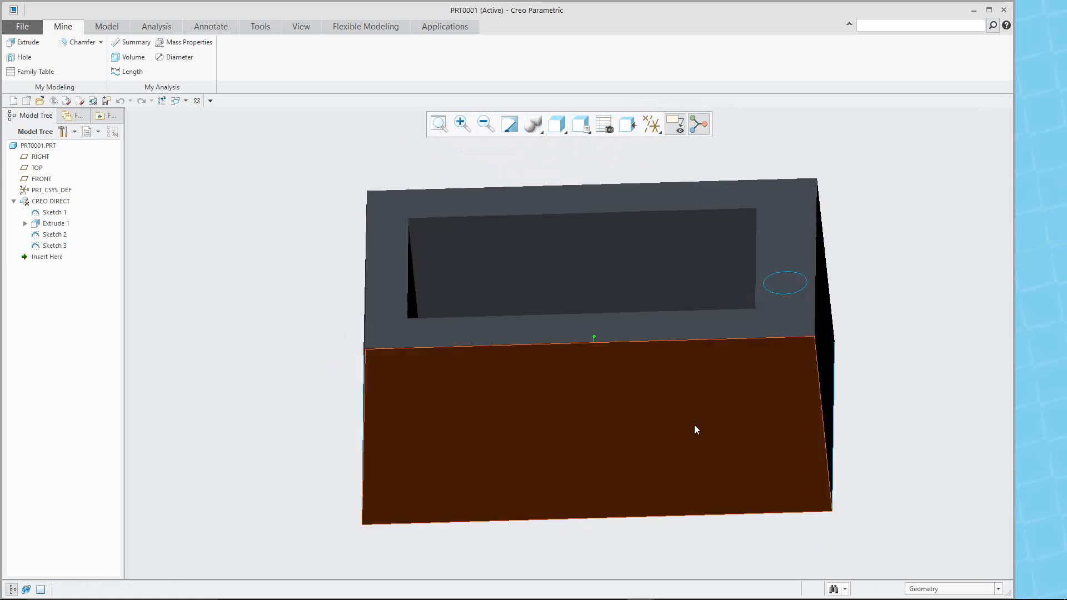
click(695, 424)
click(636, 129)
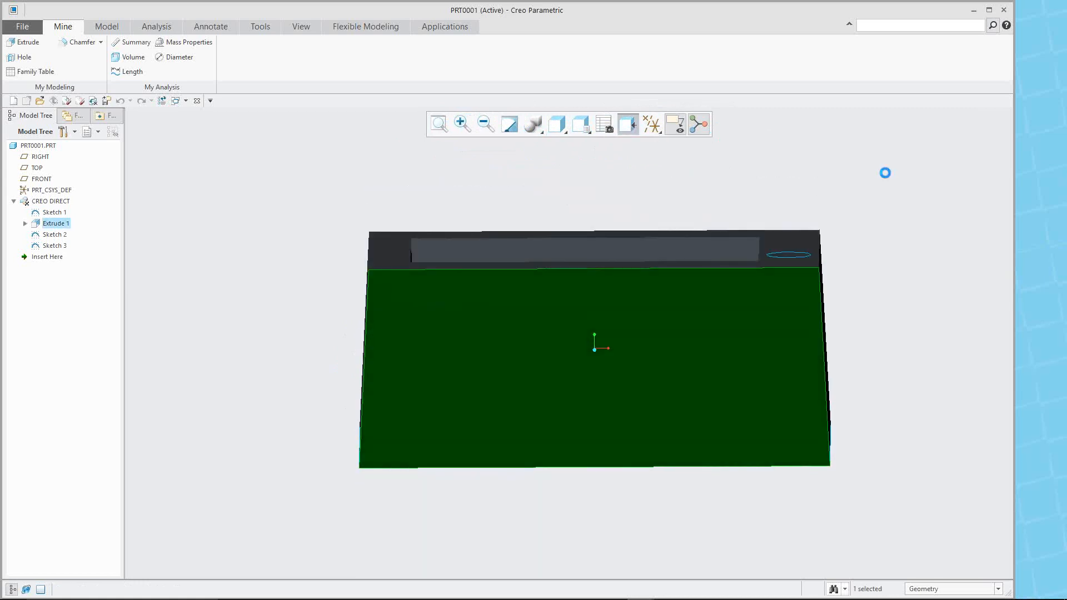
click(837, 174)
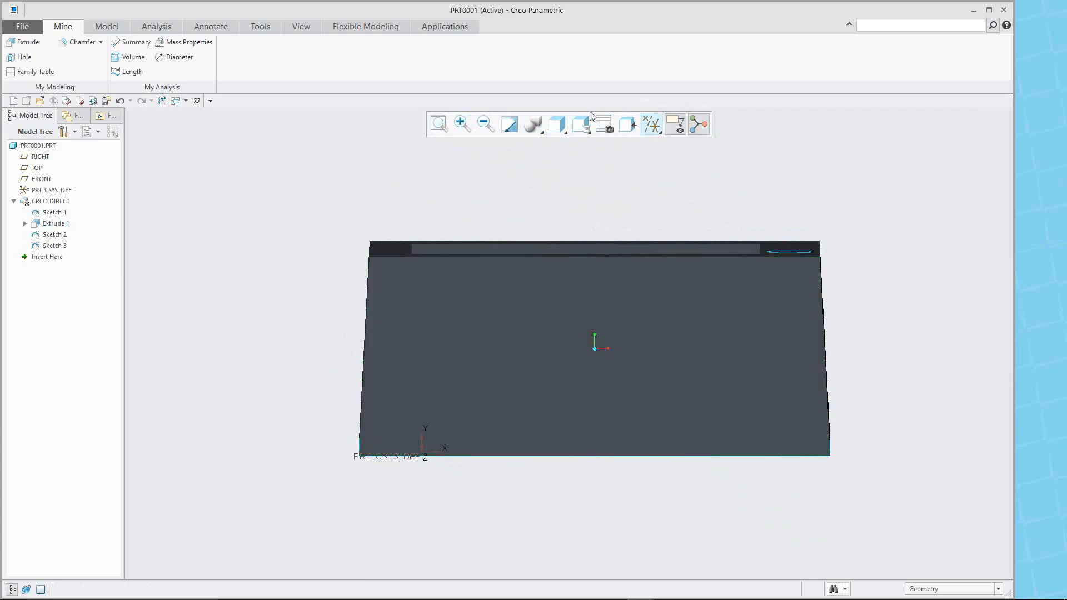
- Try showing the graphics toolbar in the status bar and set its location back to Show on the Top
right_click(708, 137)
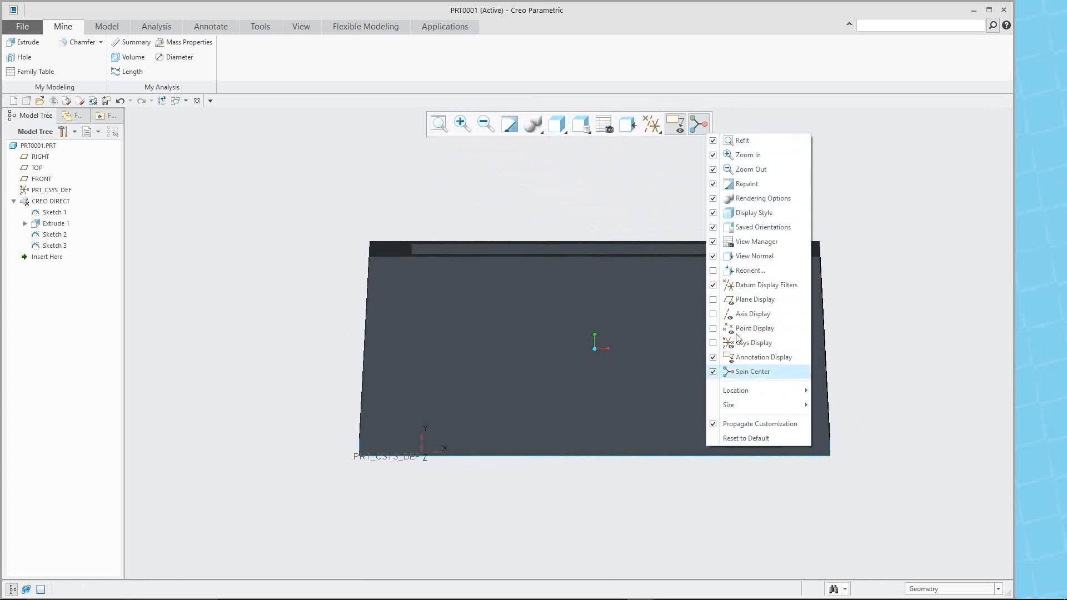
mouse_move(760, 391)
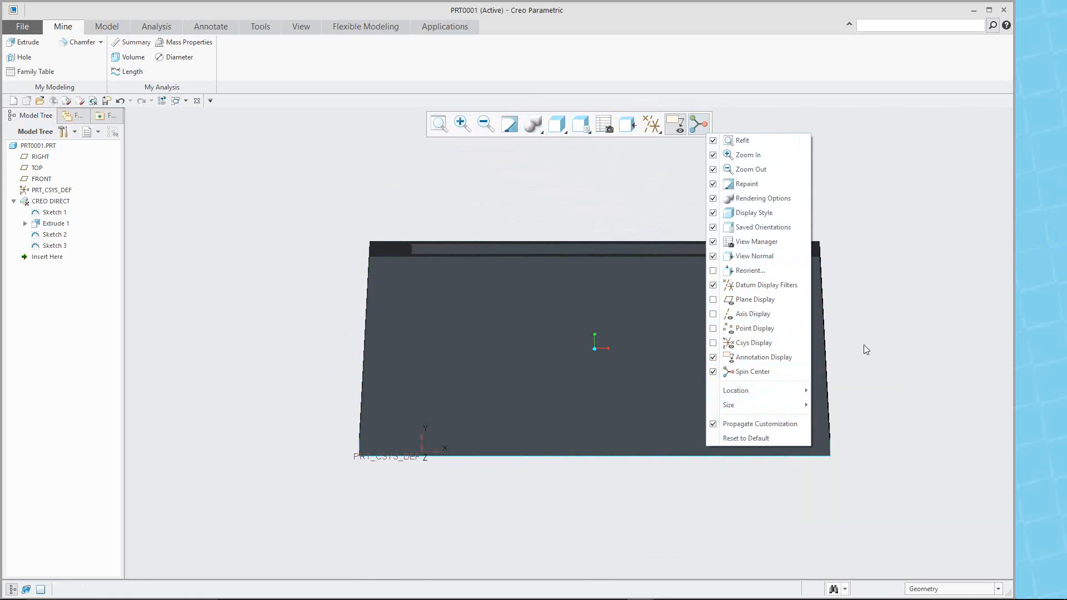
mouse_move(785, 392)
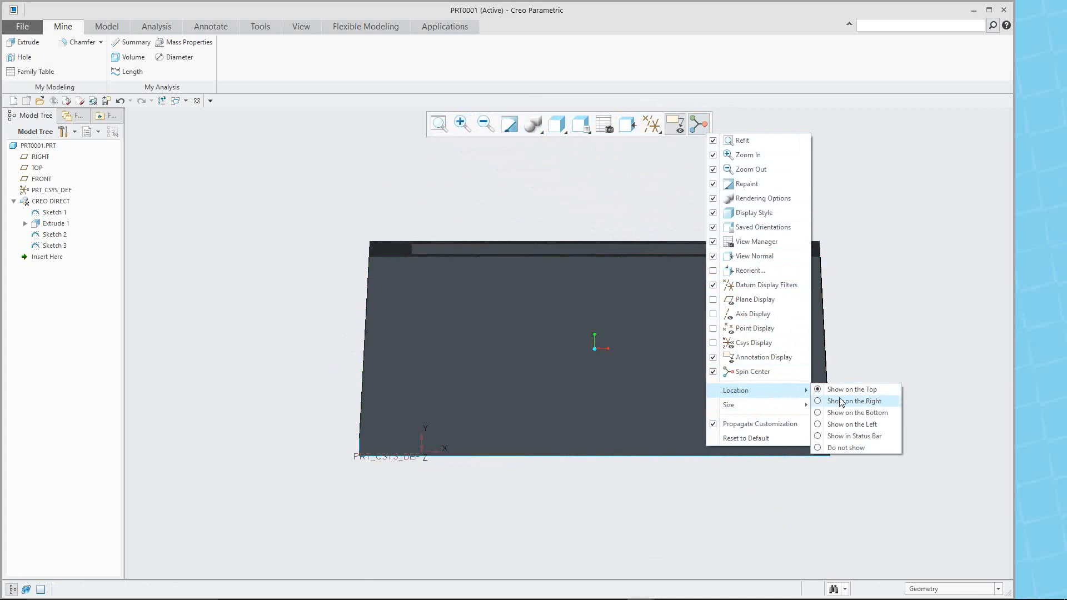
click(854, 437)
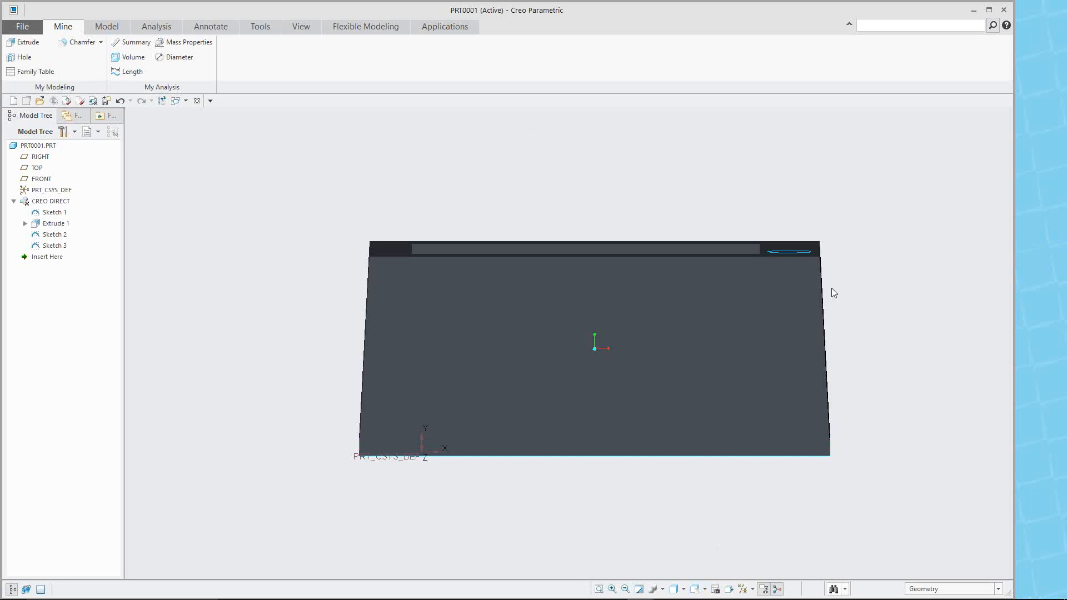
right_click(682, 589)
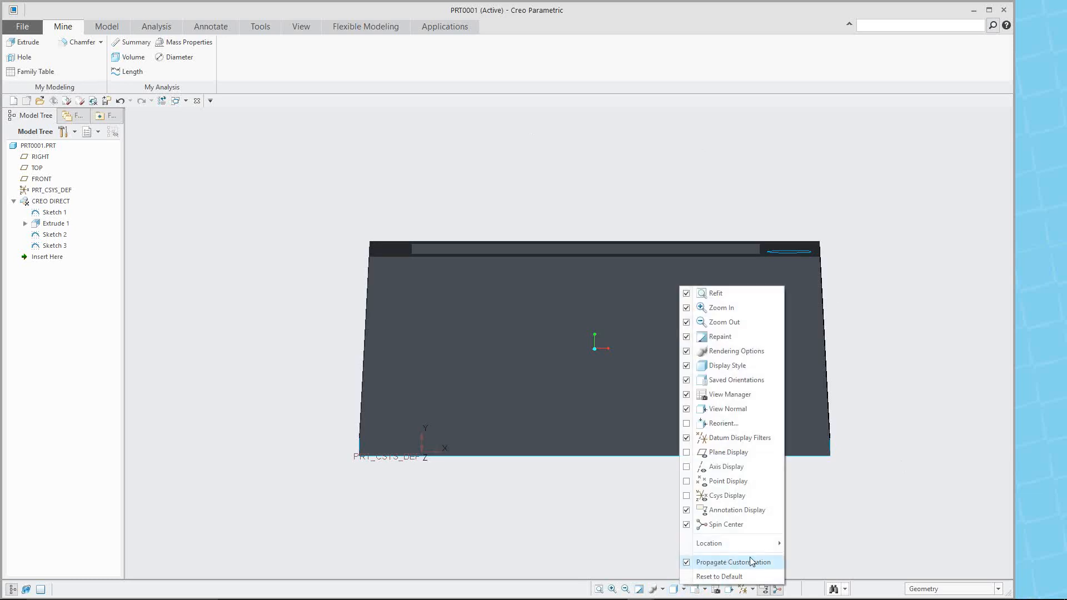
mouse_move(755, 544)
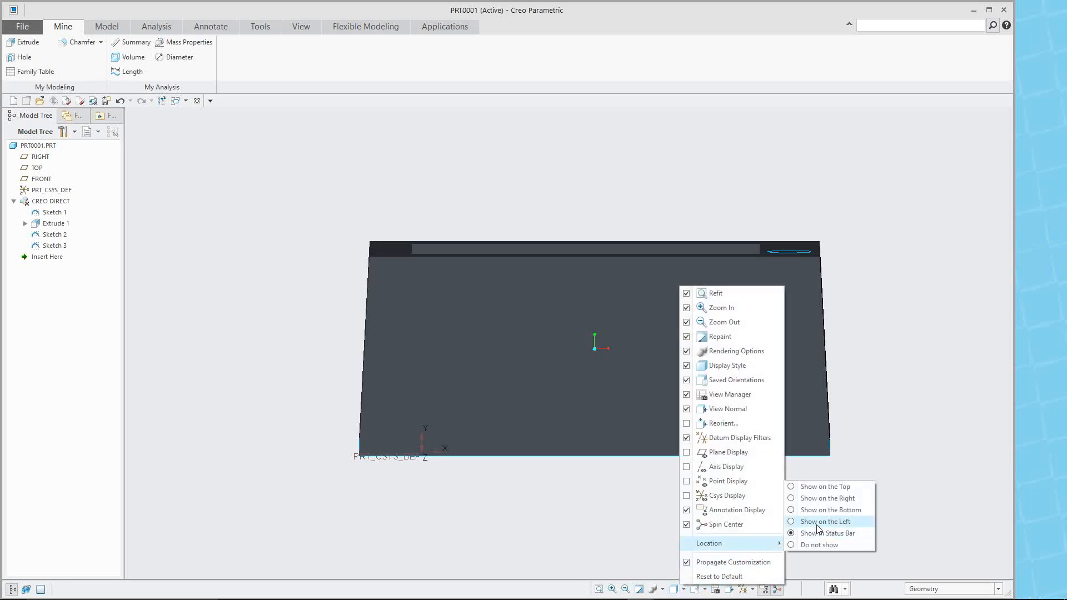
click(826, 486)
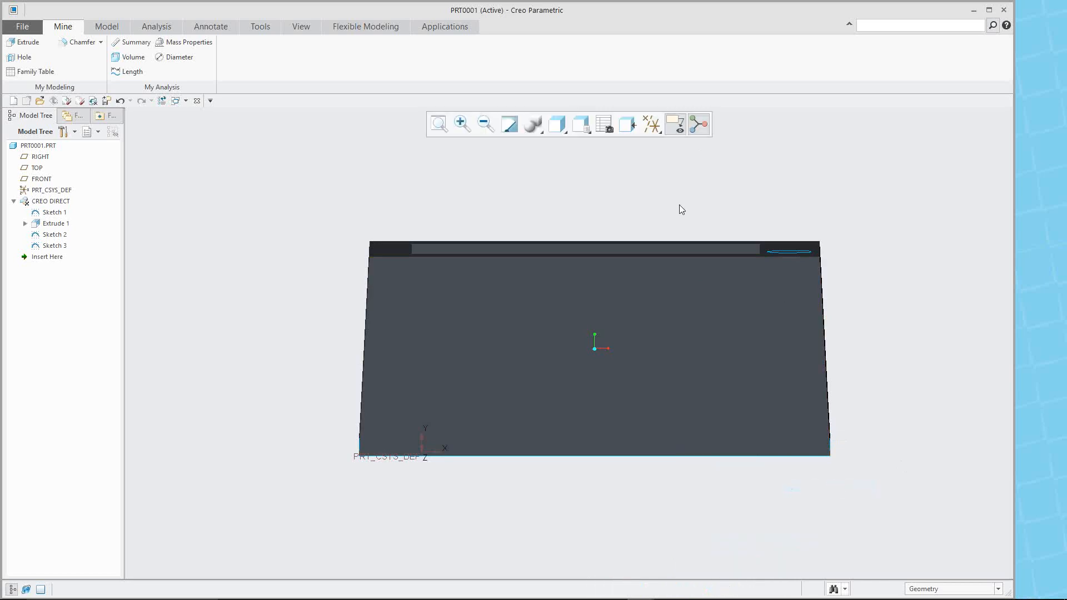
- Restore the default model orientation and open shortcut menu customization for the upper face of Extrude 1
key(ctrl+d)
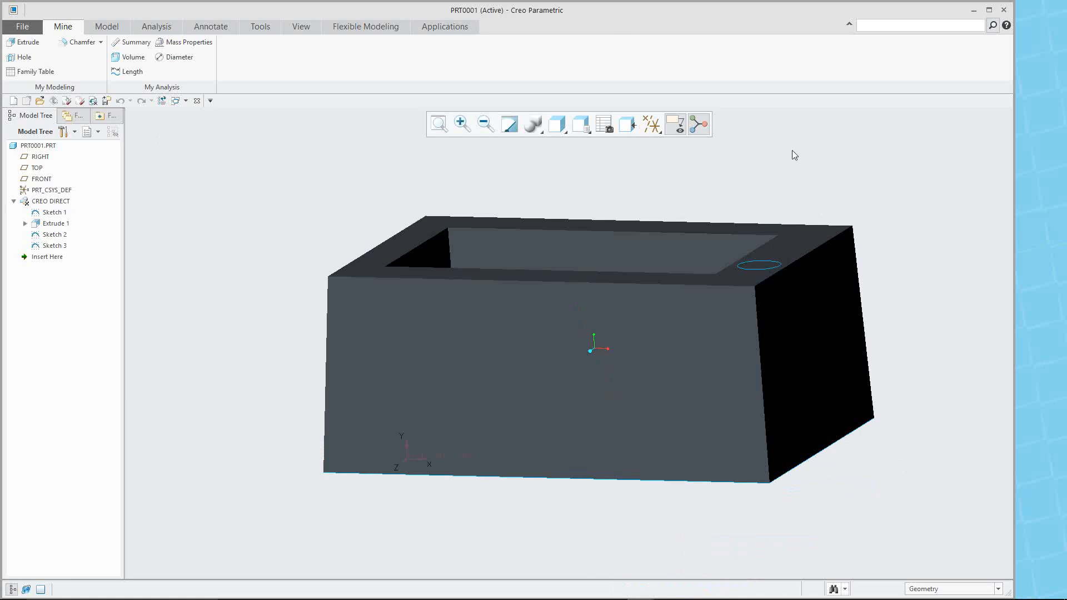
click(804, 228)
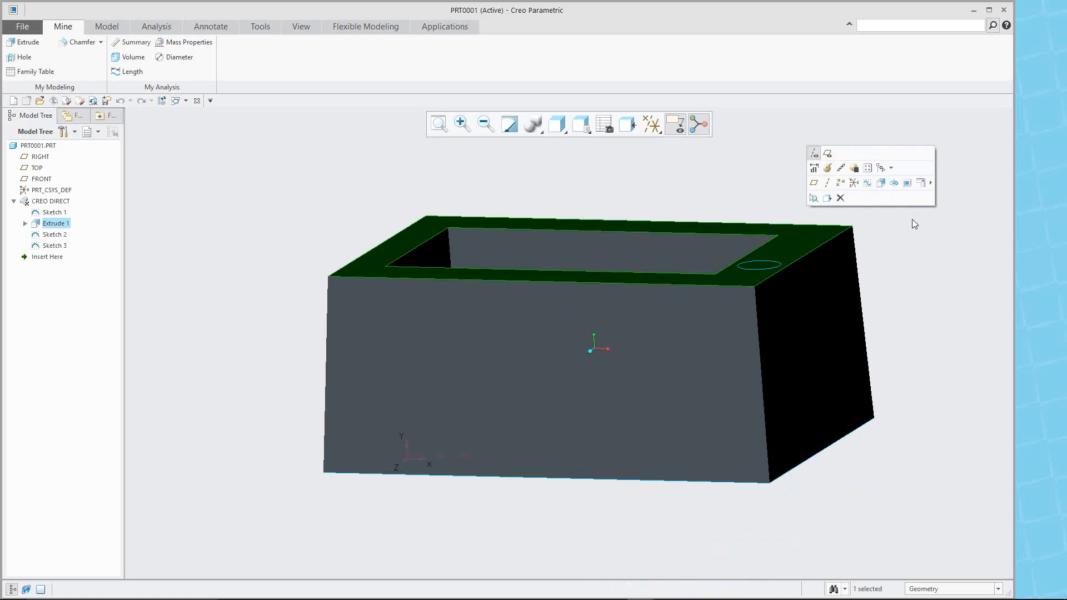
right_click(879, 228)
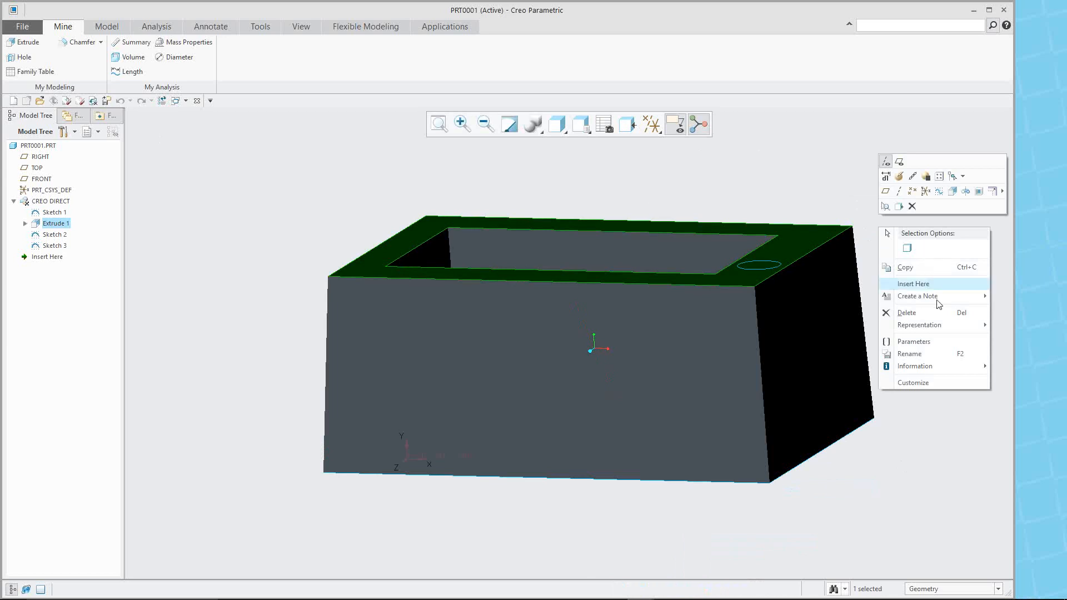
click(927, 386)
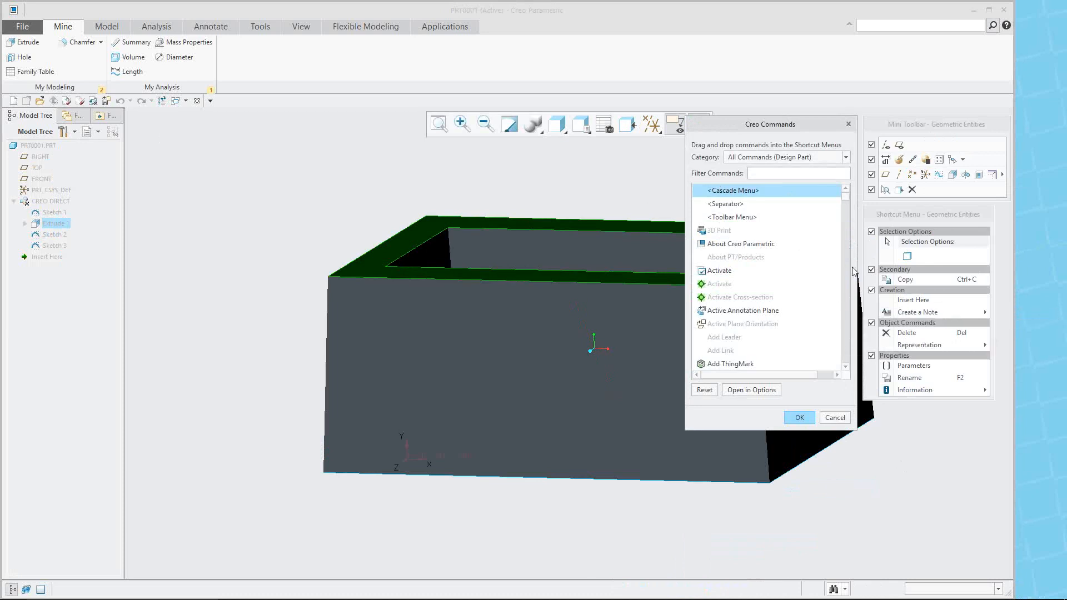
- Browse the available commands and try to add Symbol from the Design Part | Annotate Tab category to the face's shortcut menu
scroll(842, 261, down, 15)
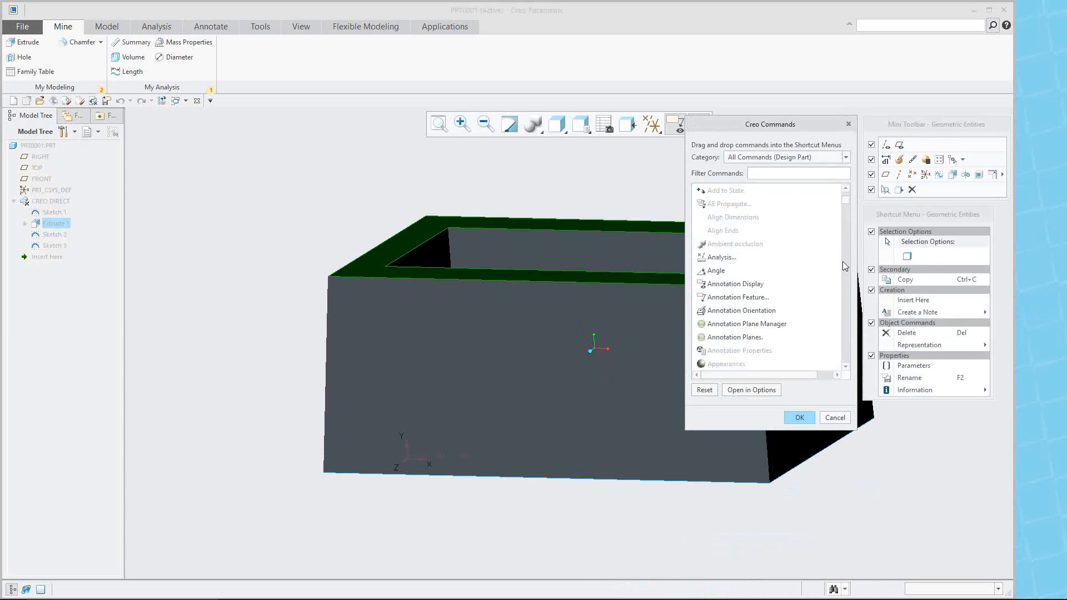
scroll(842, 261, down, 15)
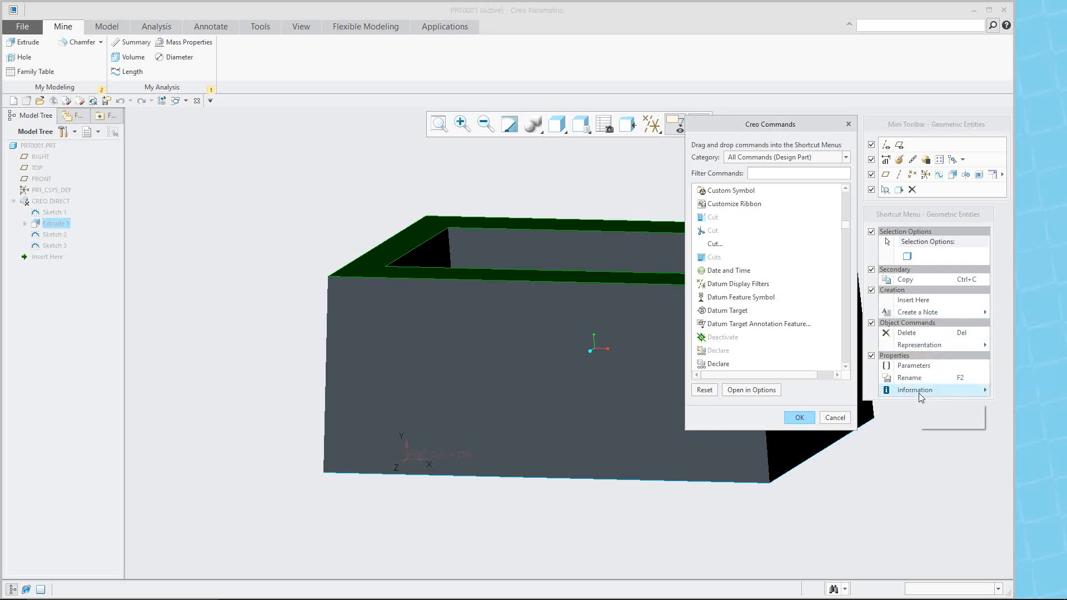
scroll(795, 307, down, 4)
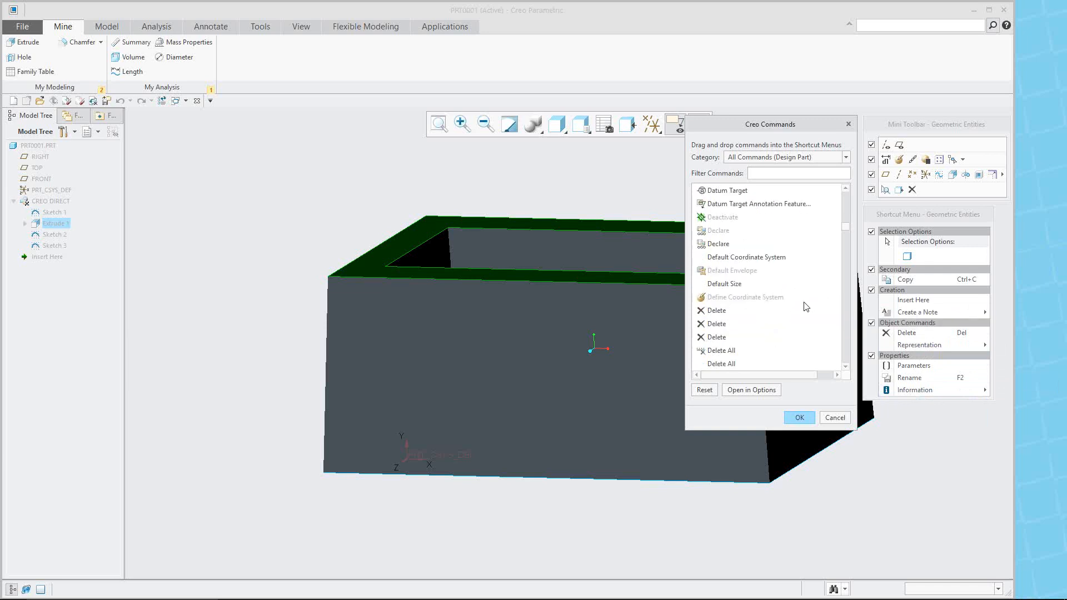
scroll(795, 307, down, 6)
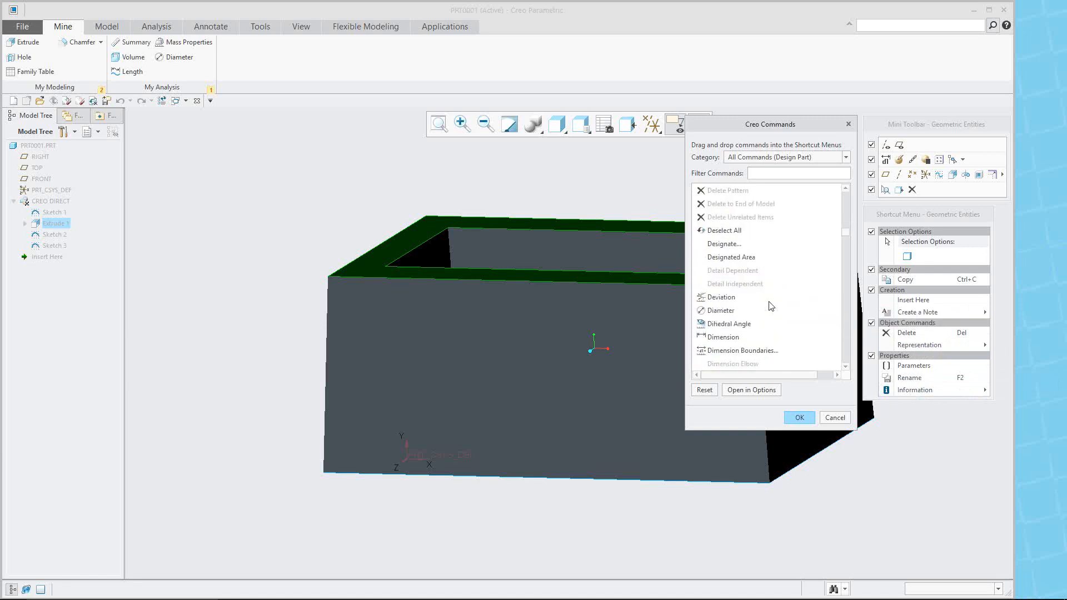
scroll(762, 307, down, 6)
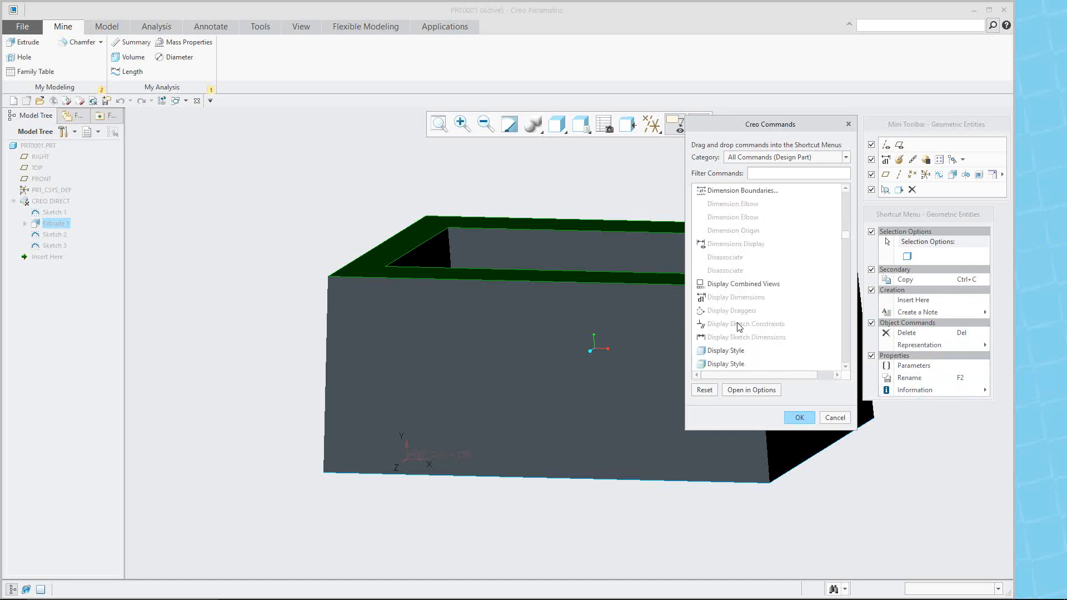
scroll(756, 306, down, 2)
click(845, 157)
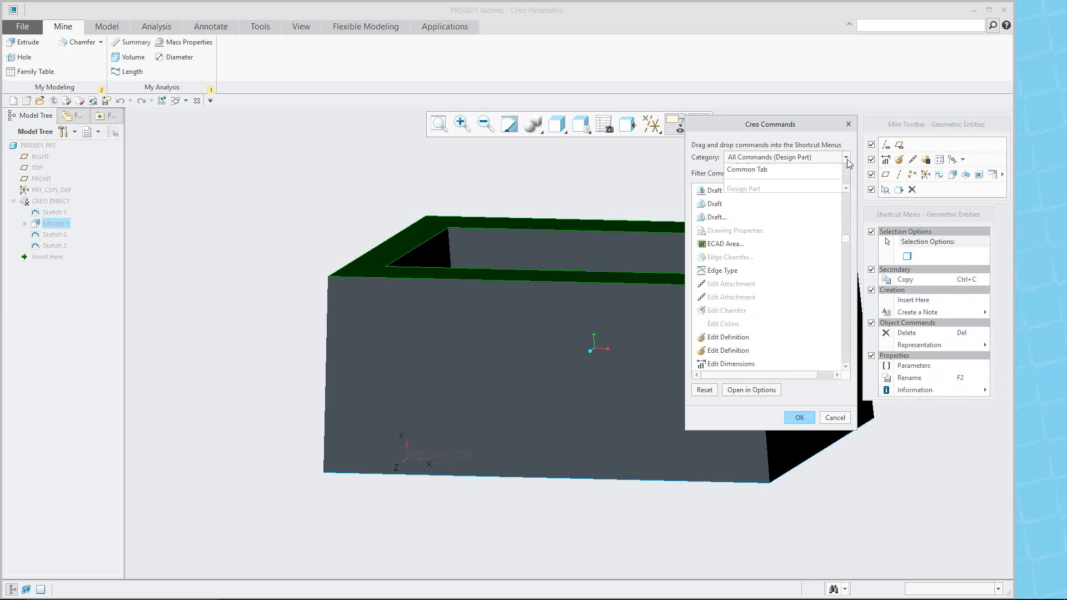
scroll(790, 214, down, 3)
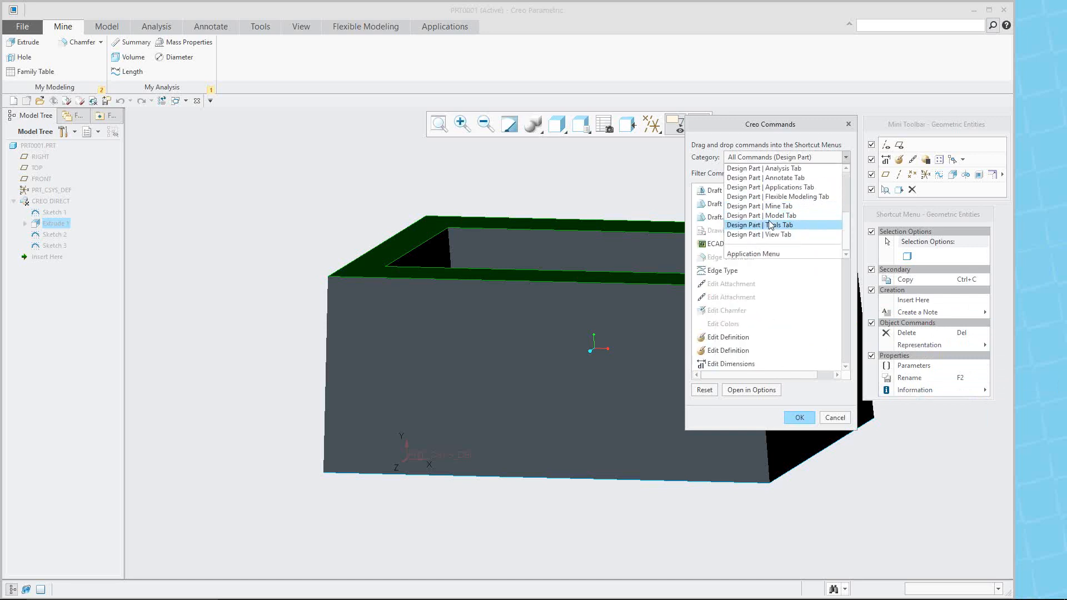
click(784, 177)
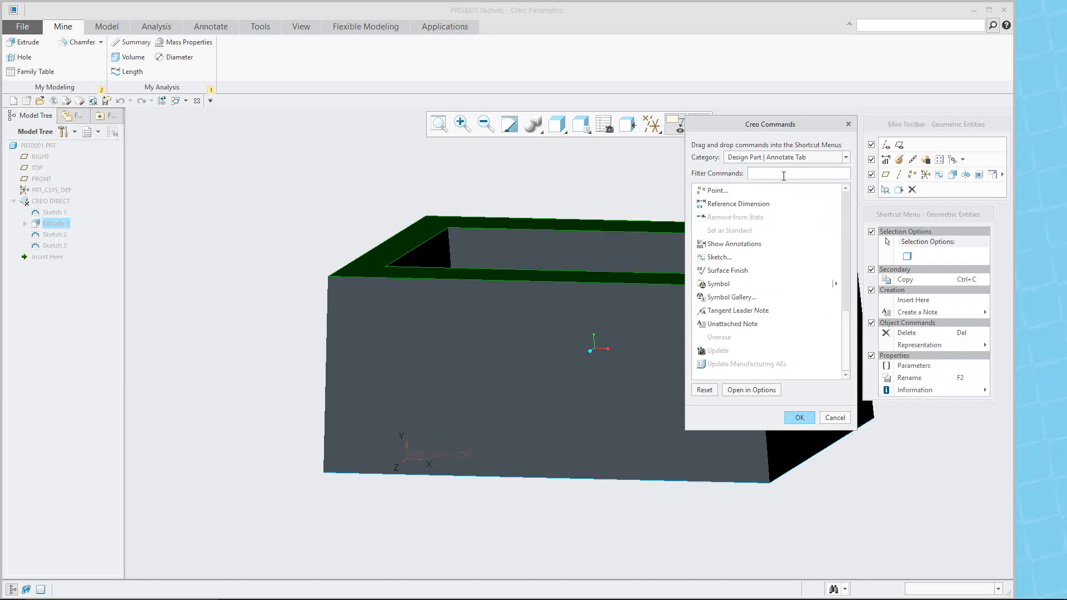
click(716, 285)
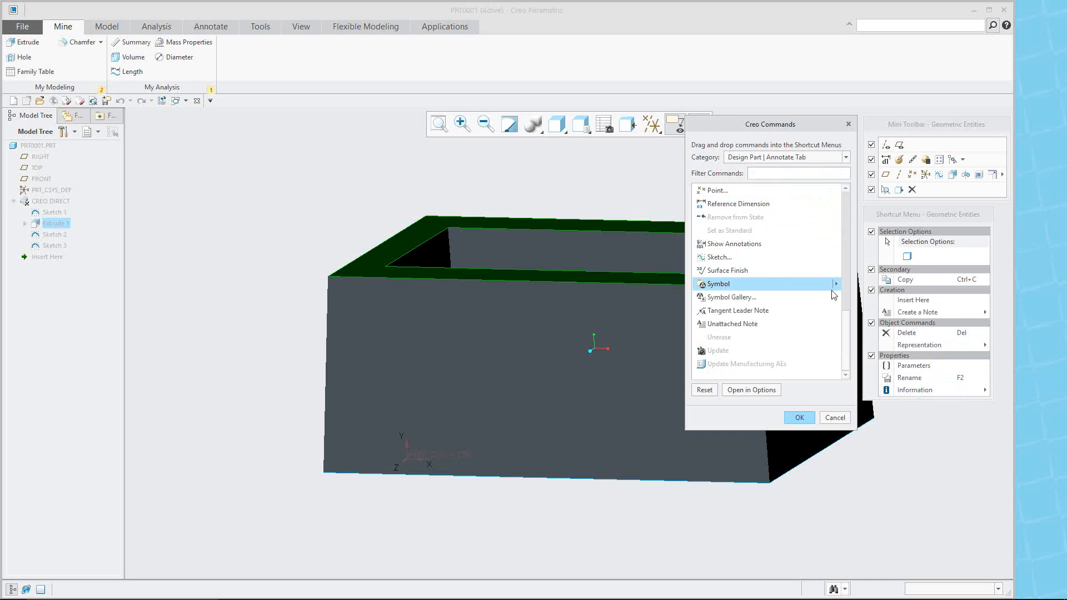
drag(717, 284, 922, 258)
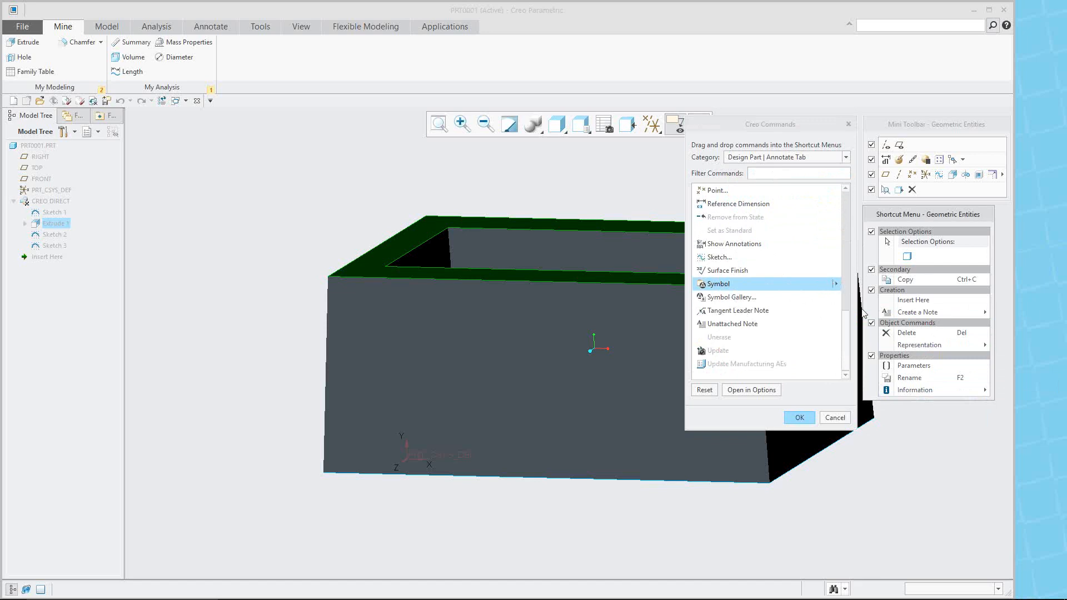
- Add Blend from the Design Part | Model Tab category to the shortcut menu's Secondary group and remove it again
scroll(781, 286, up, 10)
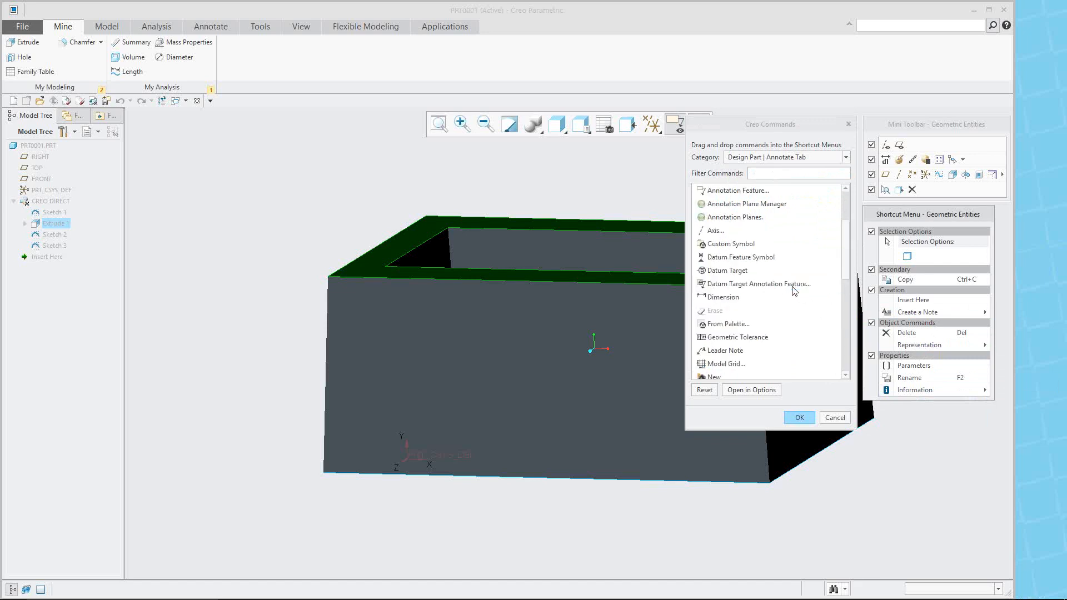
click(846, 157)
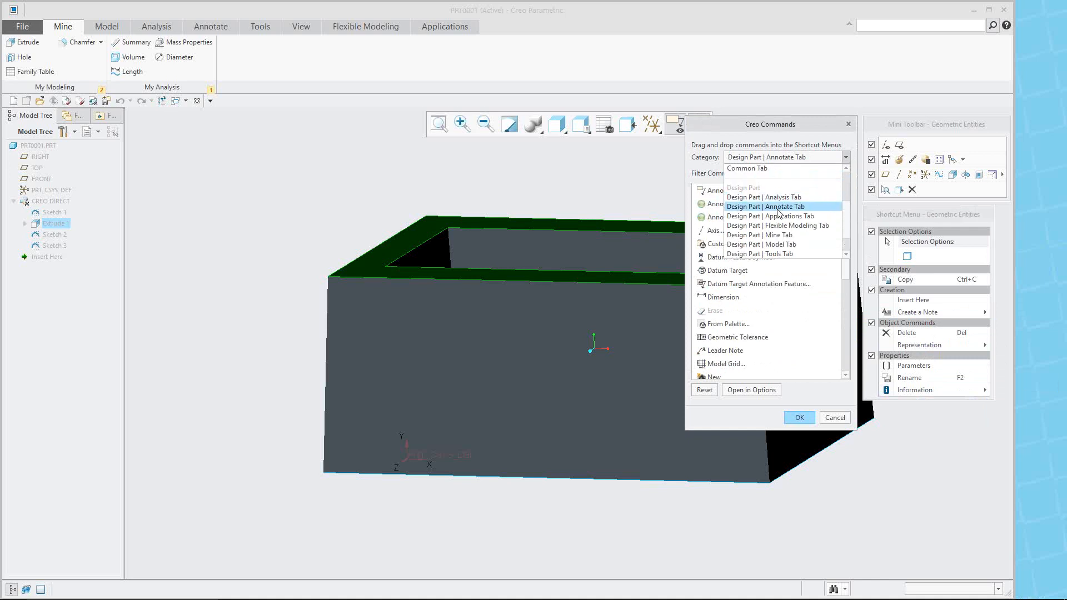
click(767, 245)
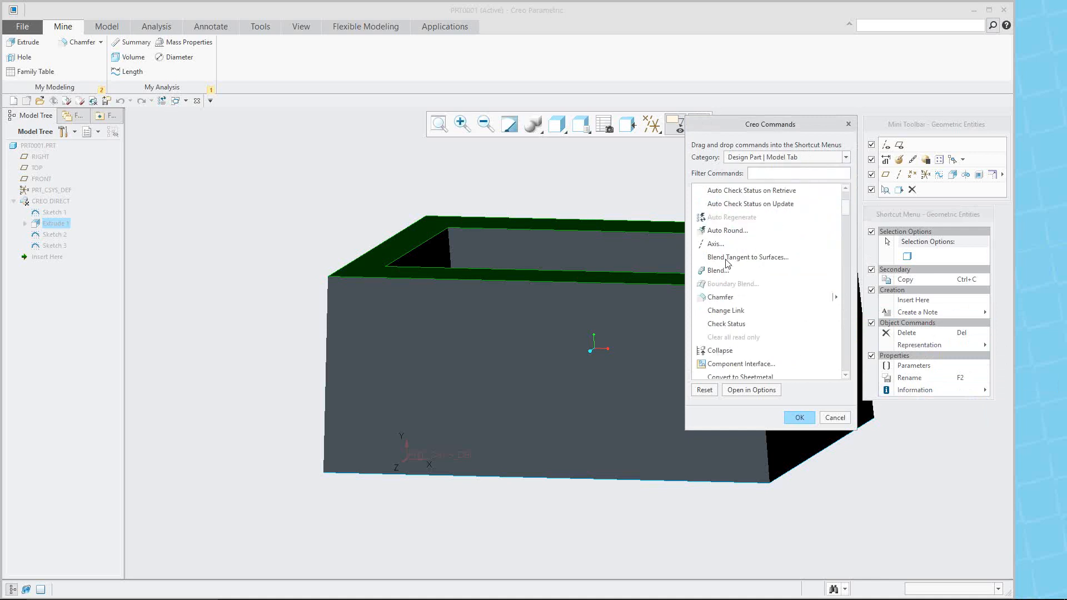
drag(718, 272, 932, 279)
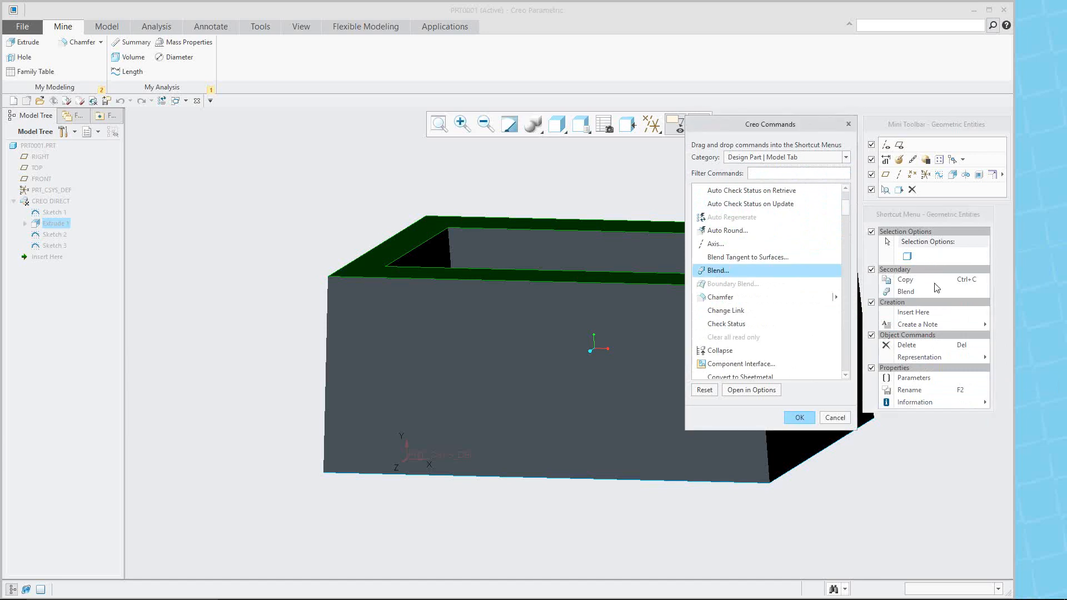
drag(918, 297, 919, 259)
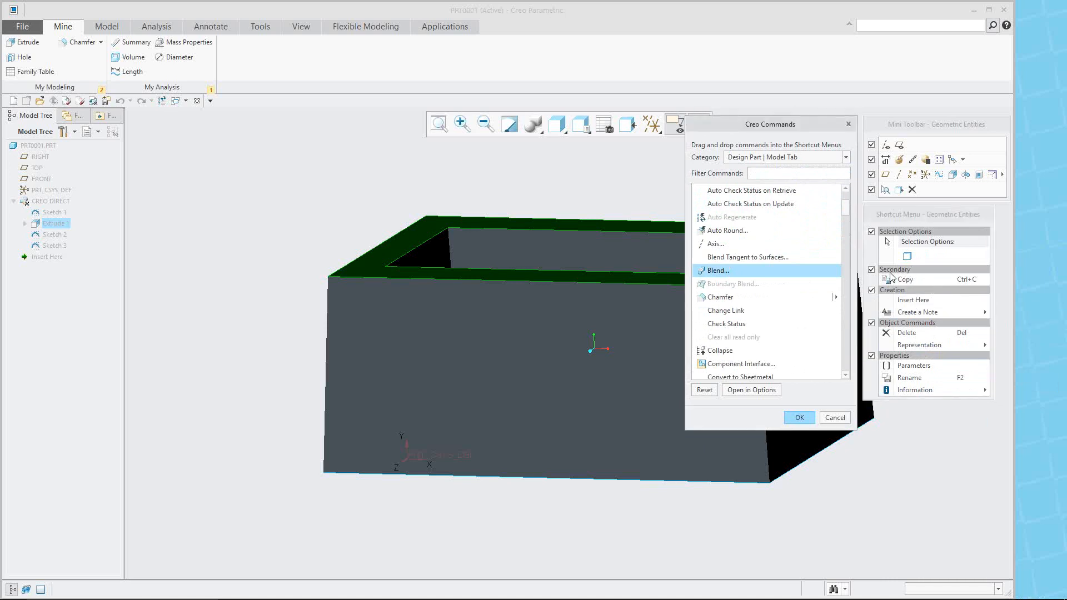
- Add the Chamfer command to the shortcut menu's Creation group and open the Shortcut Menus customization in the full options dialog
drag(724, 299, 890, 297)
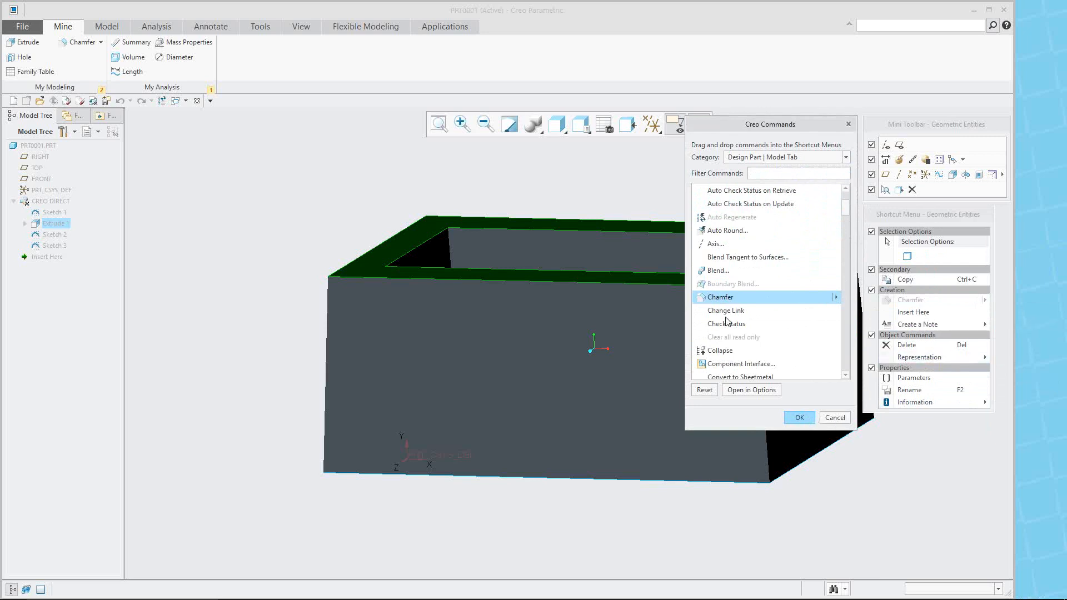
click(748, 390)
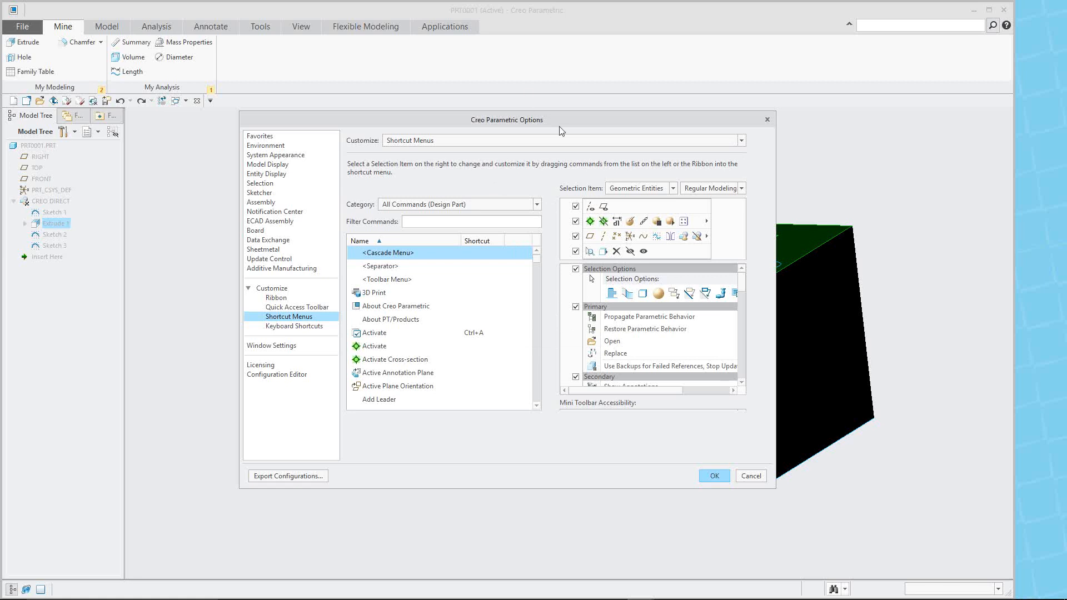
drag(555, 114, 542, 79)
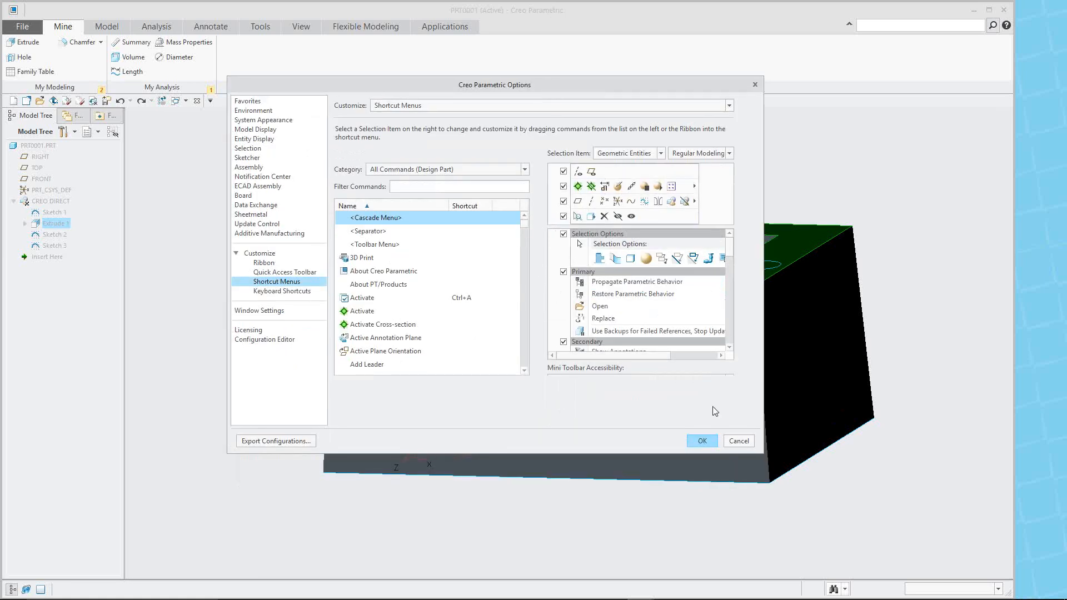
- Add the Options command from the Application Menu category to the Quick Access Toolbar after New and accept the customization
click(280, 273)
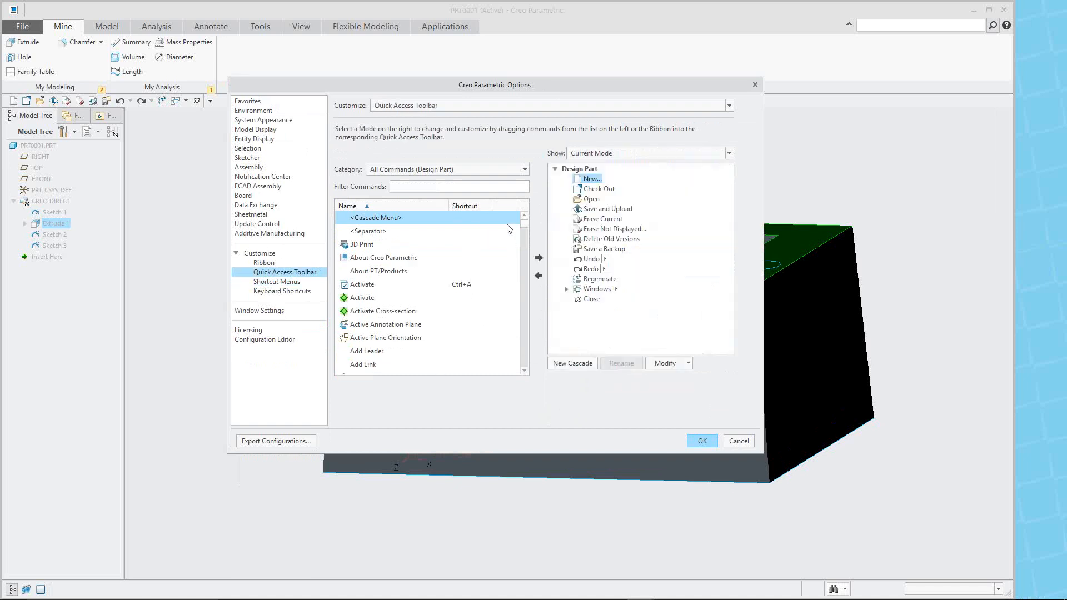
drag(524, 226, 523, 238)
click(525, 170)
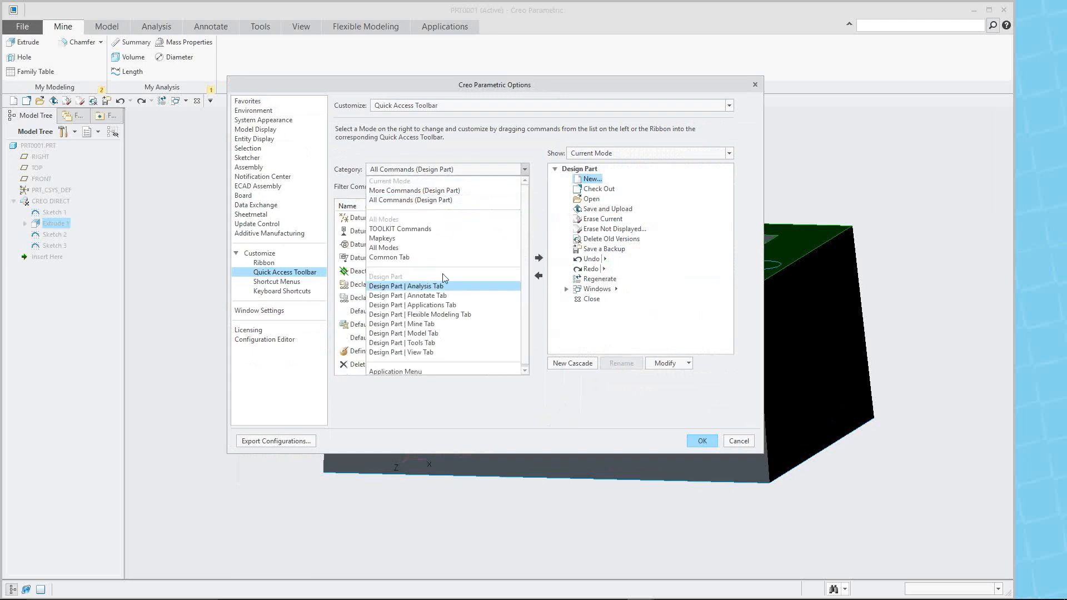
click(411, 371)
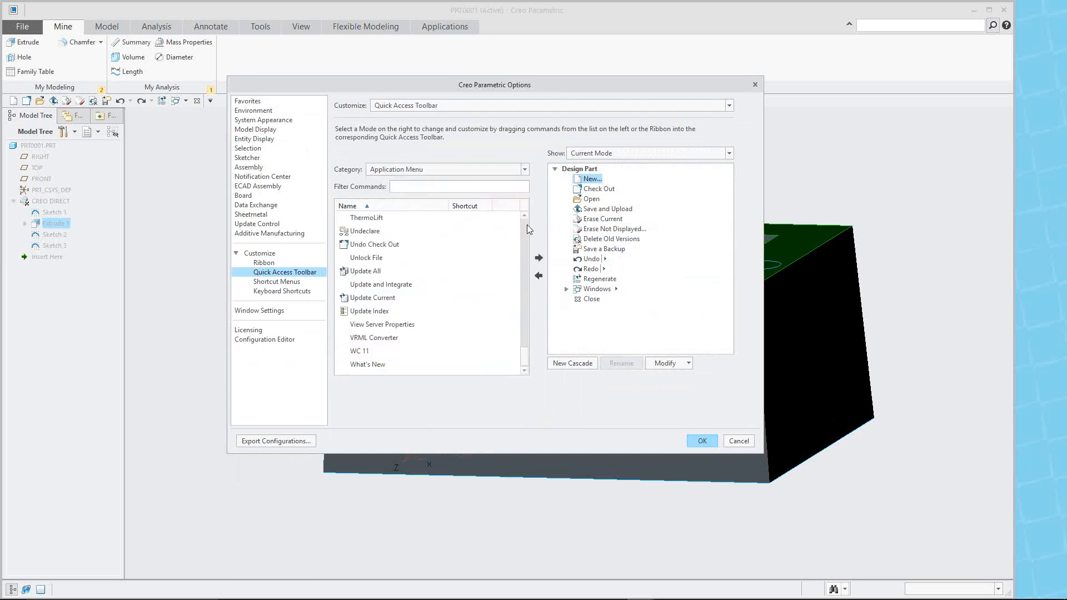
scroll(529, 282, up, 4)
scroll(528, 283, up, 4)
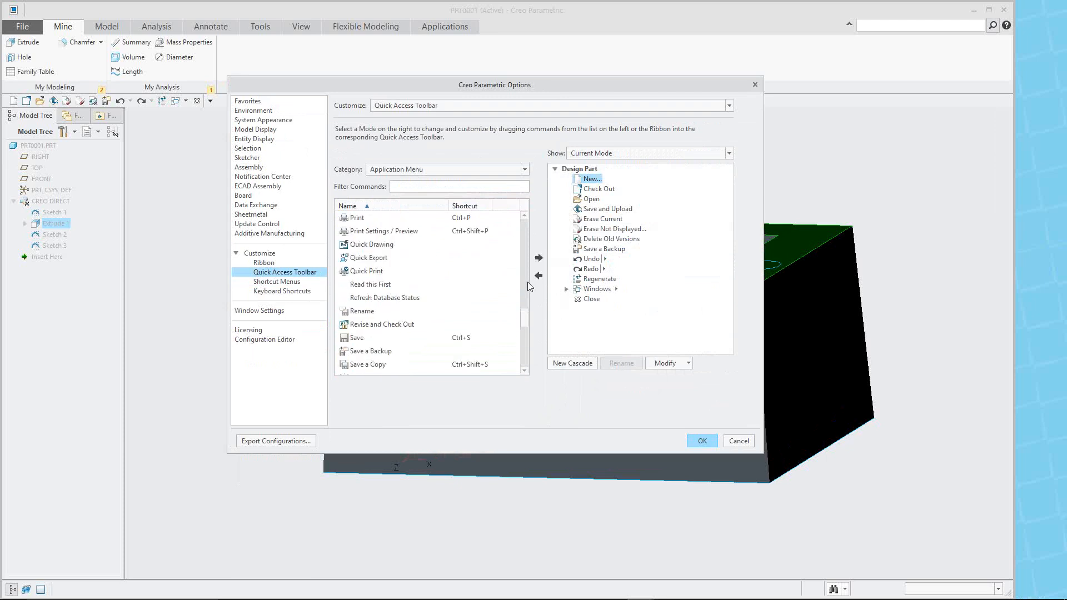
scroll(528, 273, up, 4)
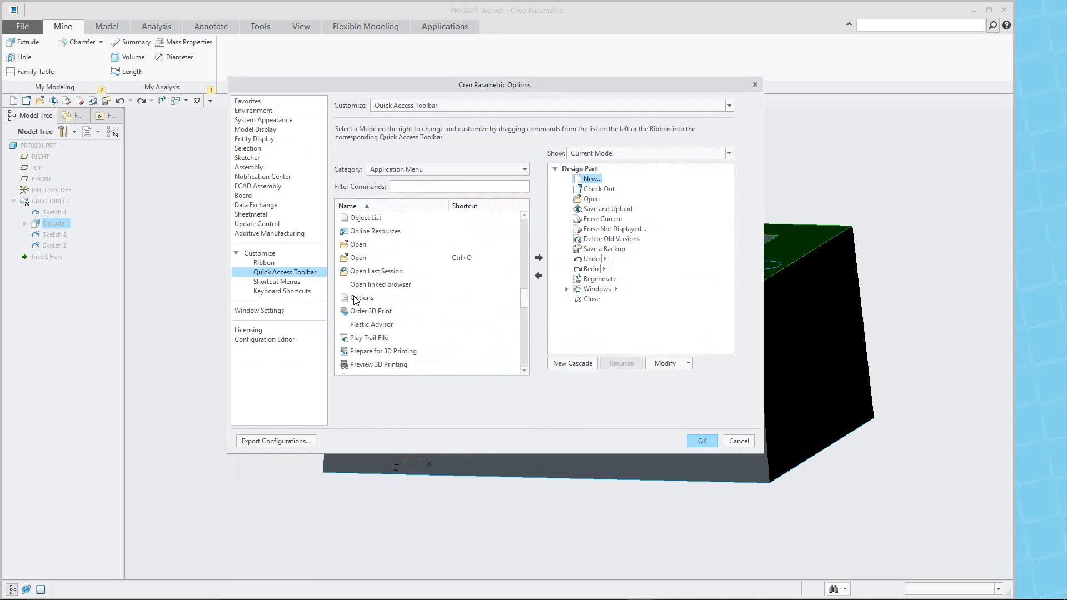
drag(356, 300, 400, 303)
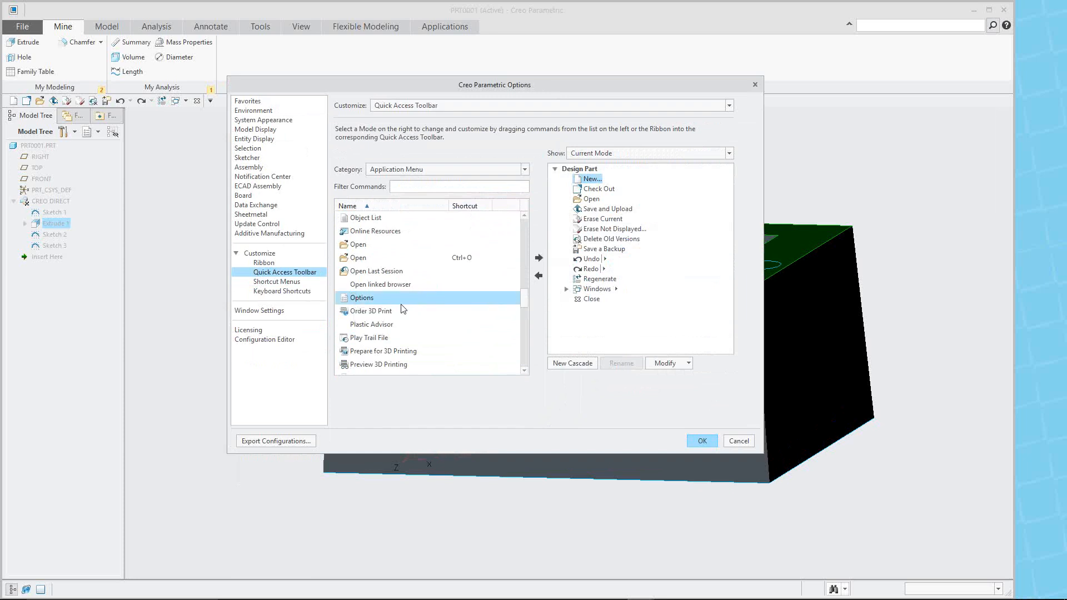
click(539, 257)
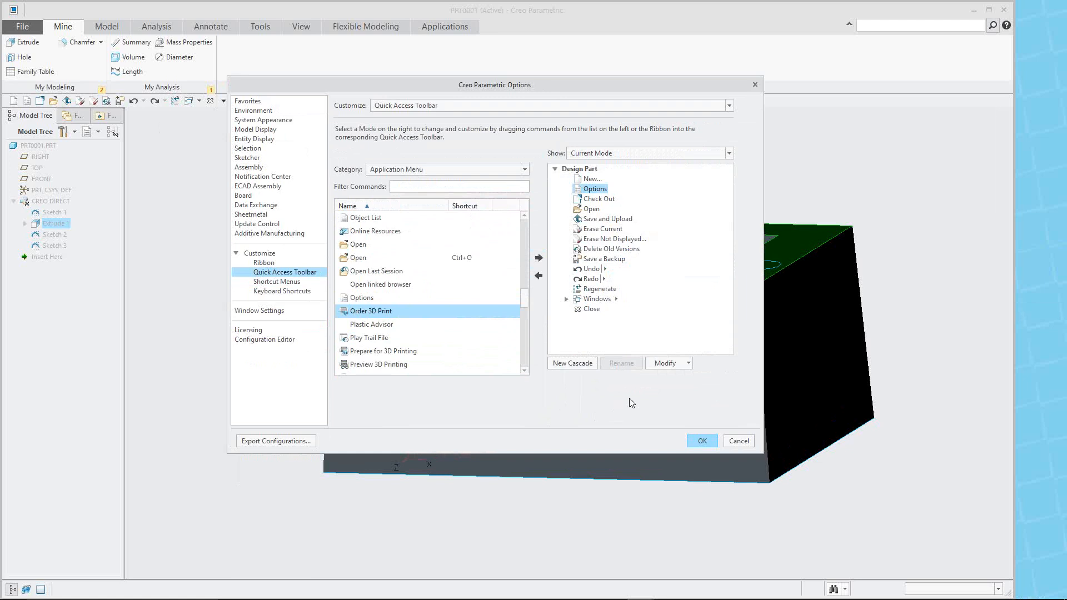
click(698, 439)
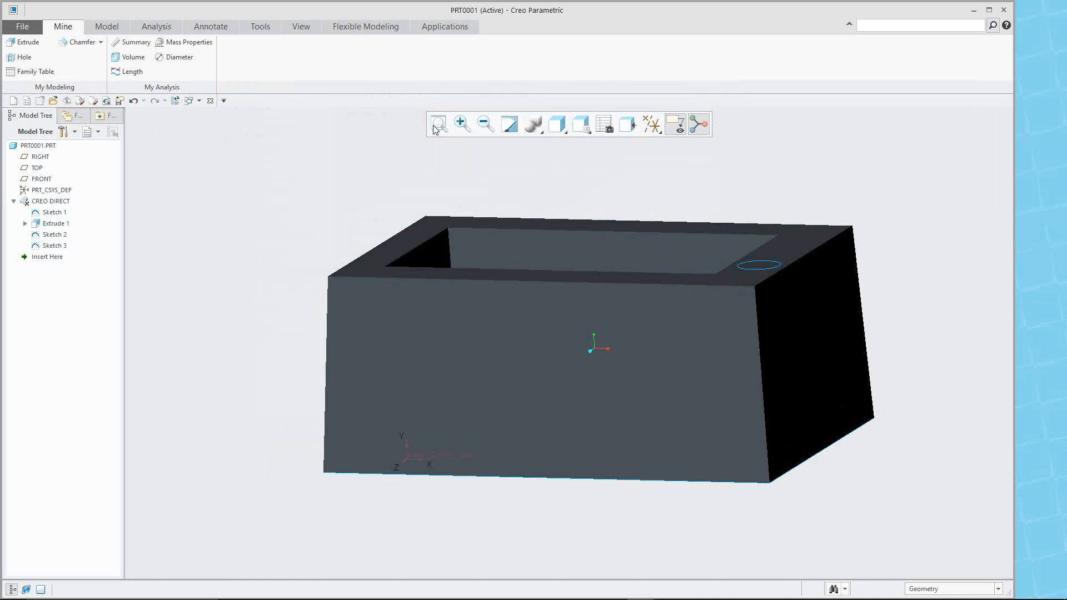
- Check the Chamfer entry in the shortcut menu of Extrude 1's upper face and clear the selection
click(801, 245)
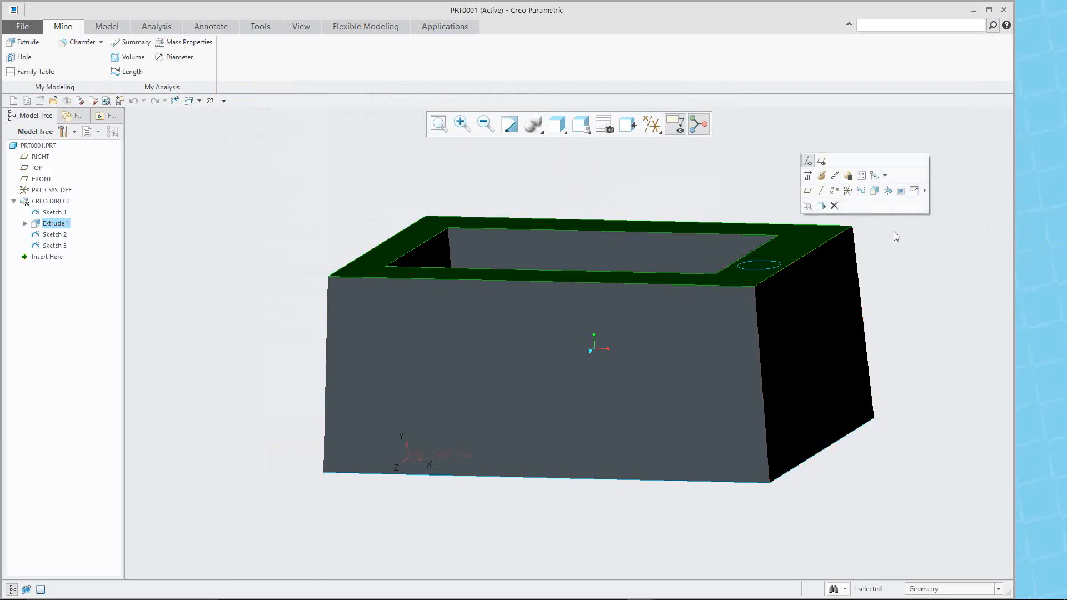
right_click(895, 232)
mouse_move(936, 290)
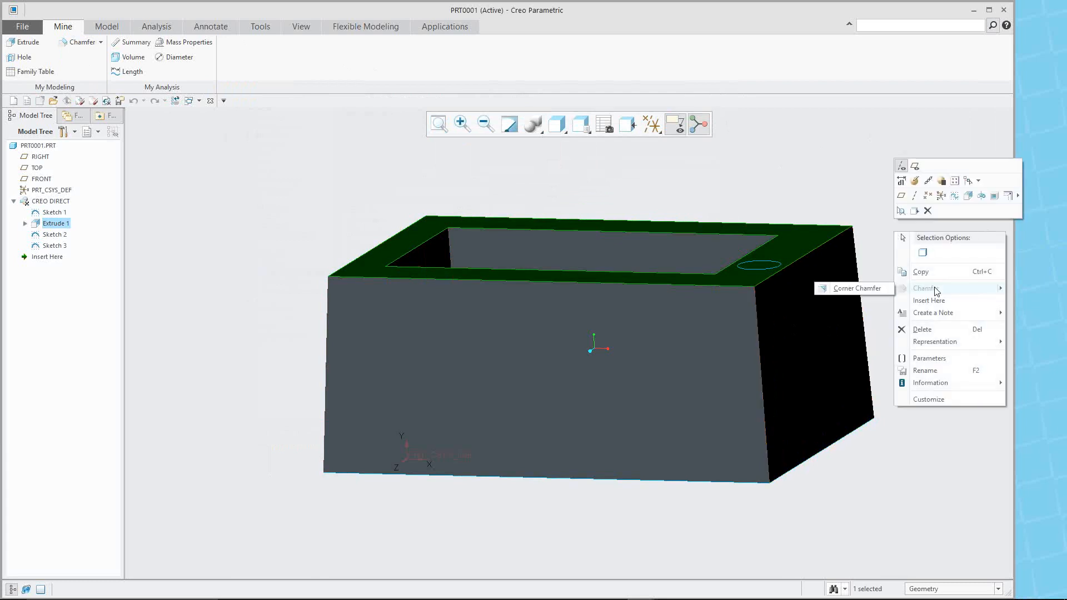
click(790, 183)
click(790, 183)
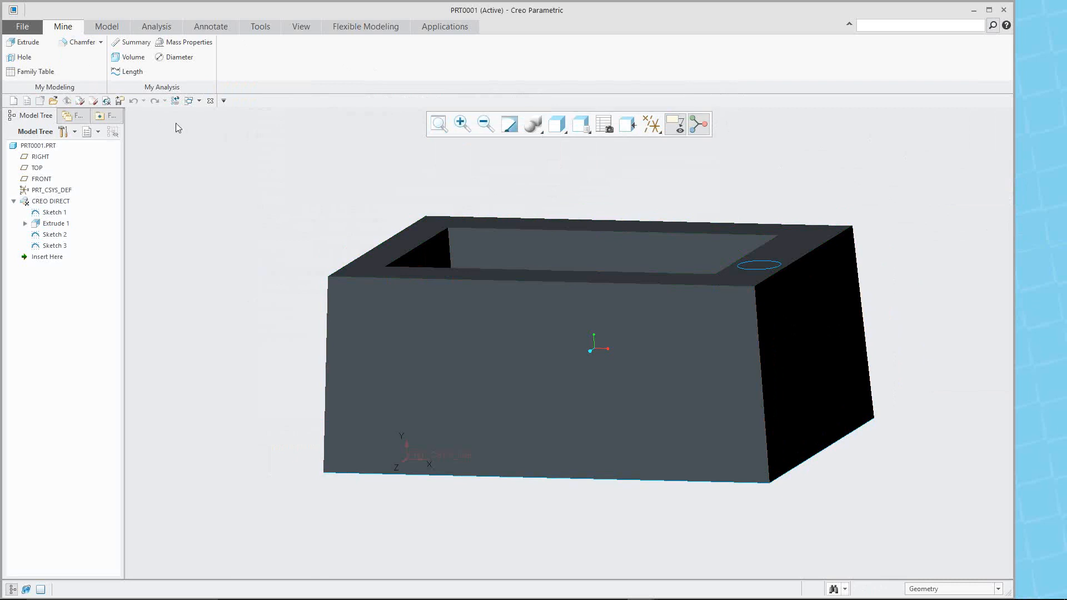
- Open the Keyboard Shortcuts customization and examine which commands have shortcuts assigned, from the start of the list through Extrude and Family Table
click(27, 101)
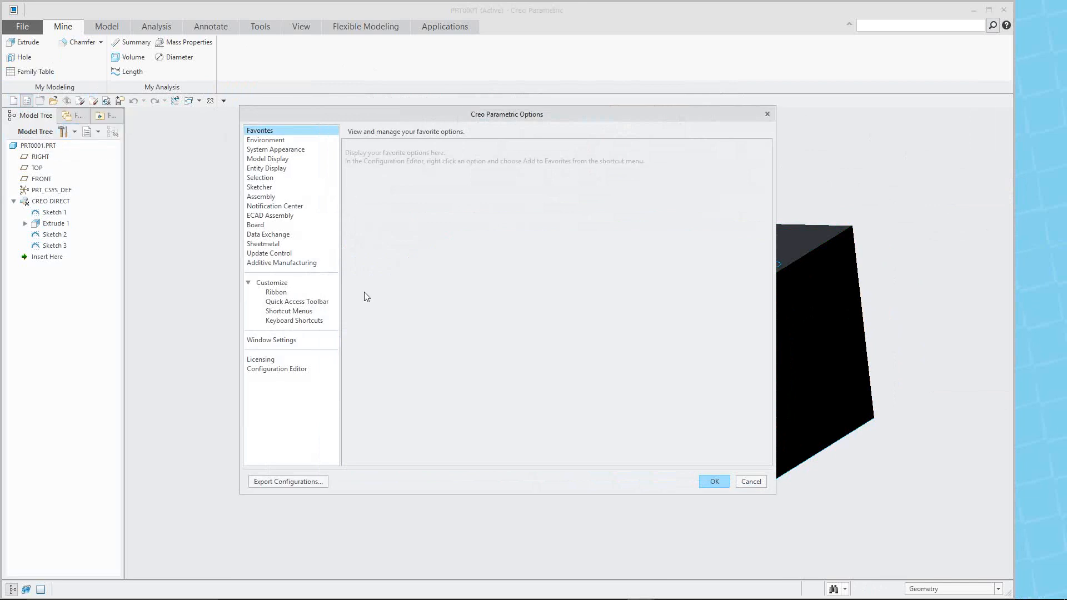
click(278, 293)
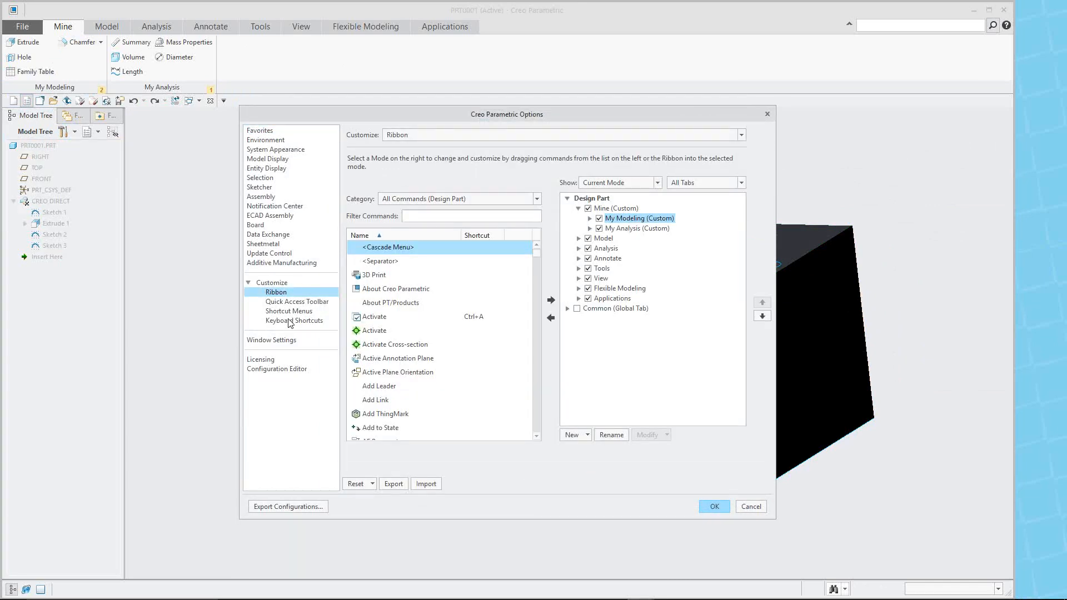
click(293, 323)
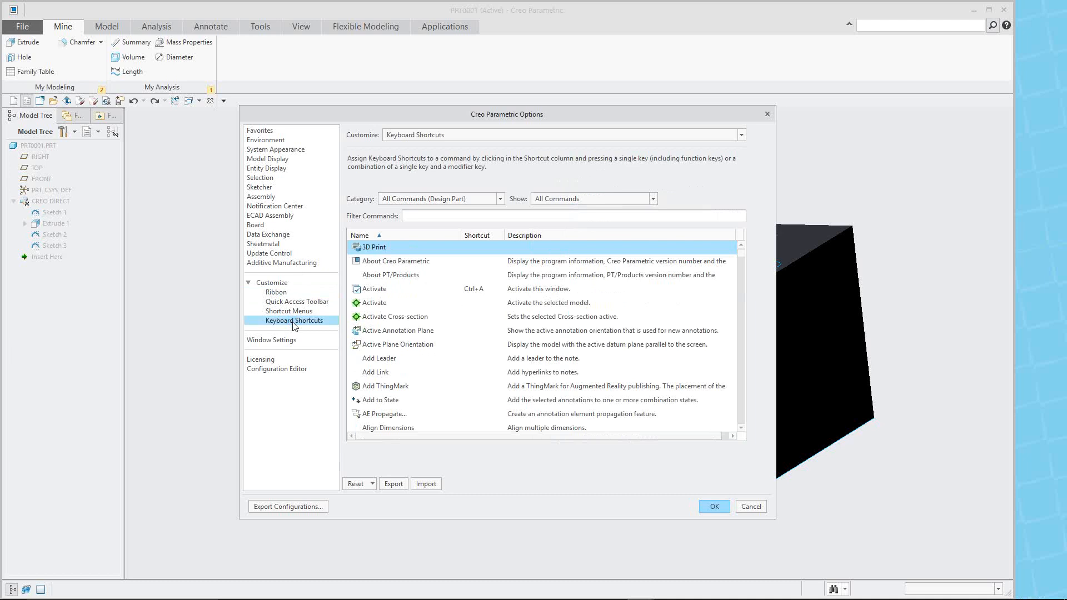
scroll(430, 345, down, 10)
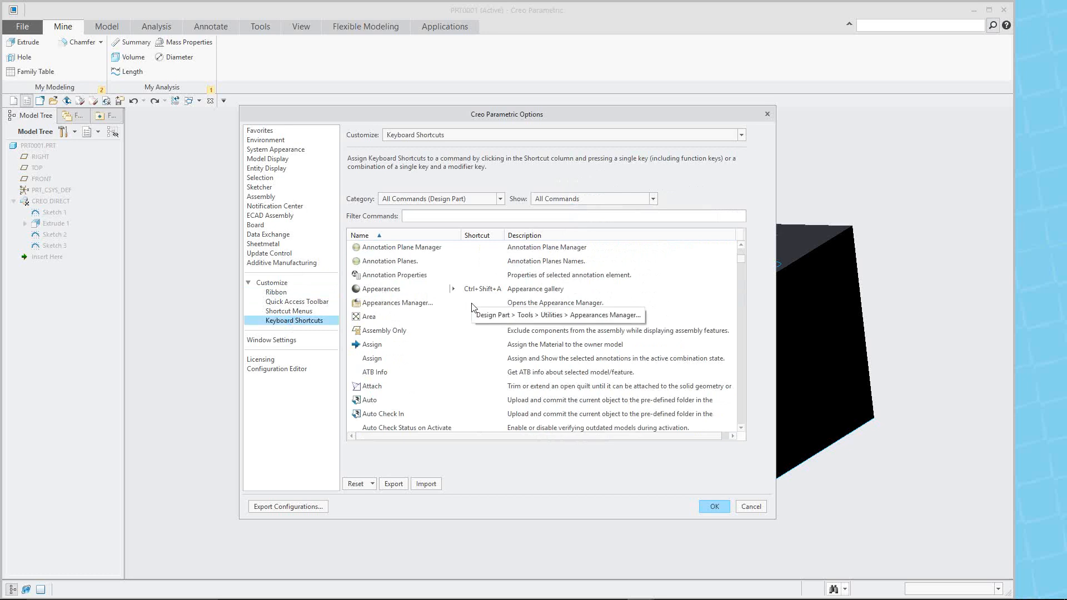
scroll(472, 307, down, 14)
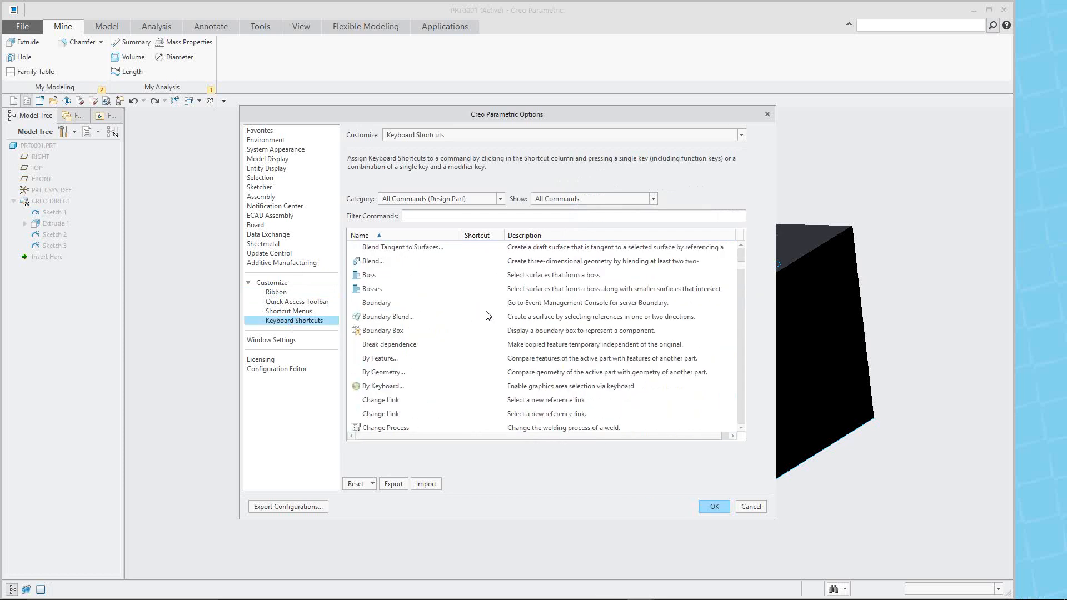
scroll(488, 316, down, 3)
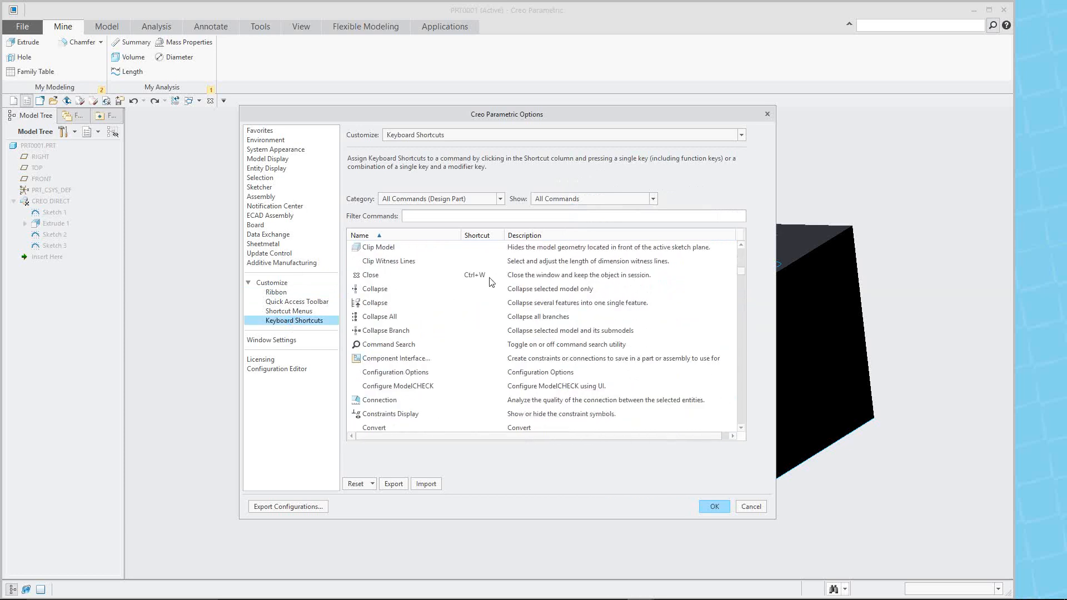
scroll(484, 297, down, 5)
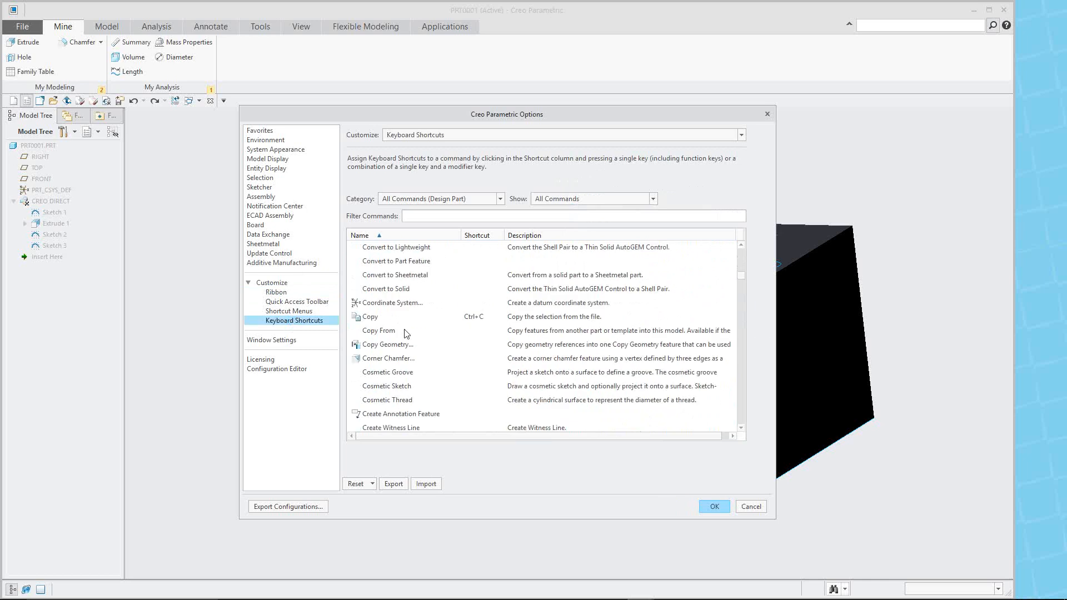
scroll(481, 309, down, 4)
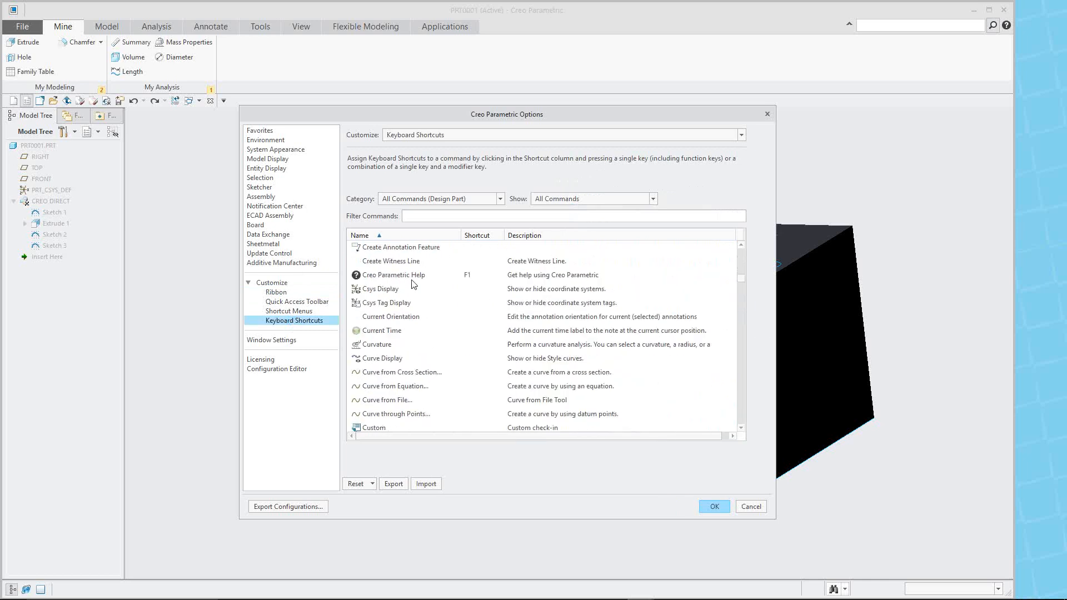
scroll(473, 284, down, 4)
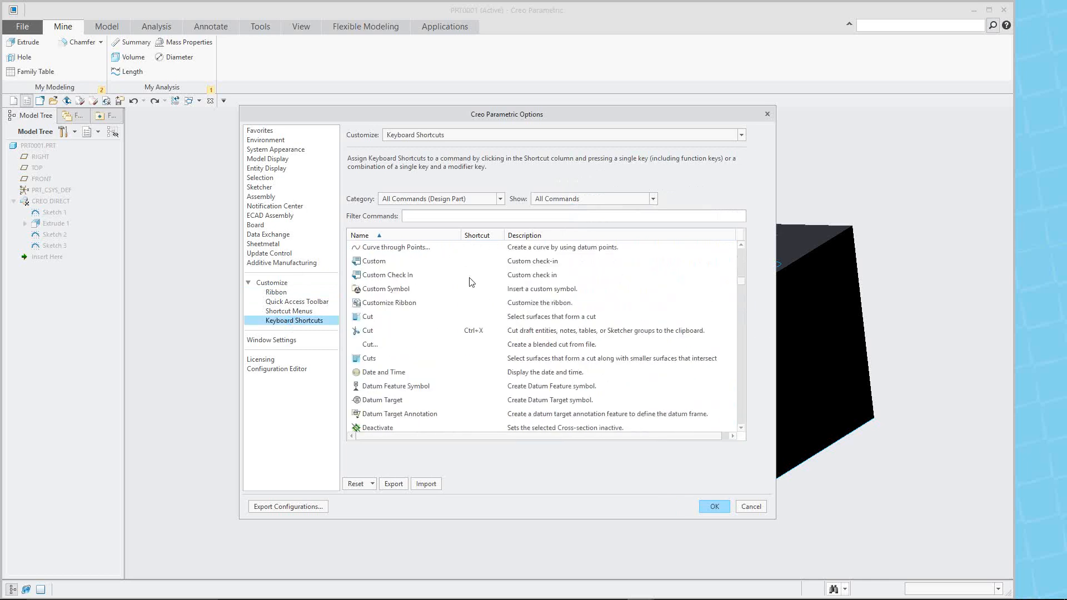
scroll(468, 333, down, 4)
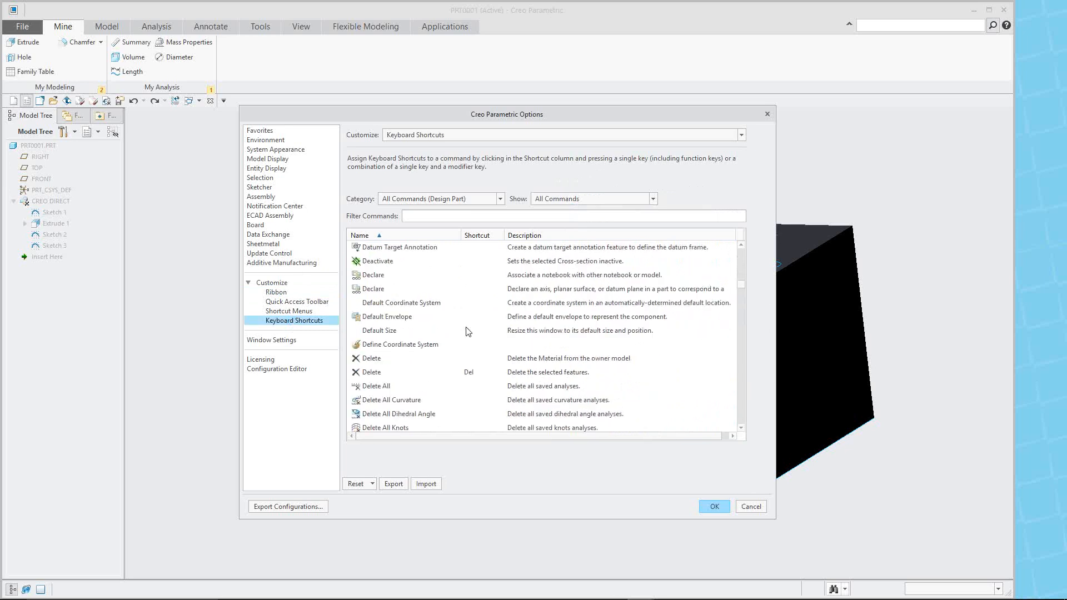
scroll(476, 333, down, 4)
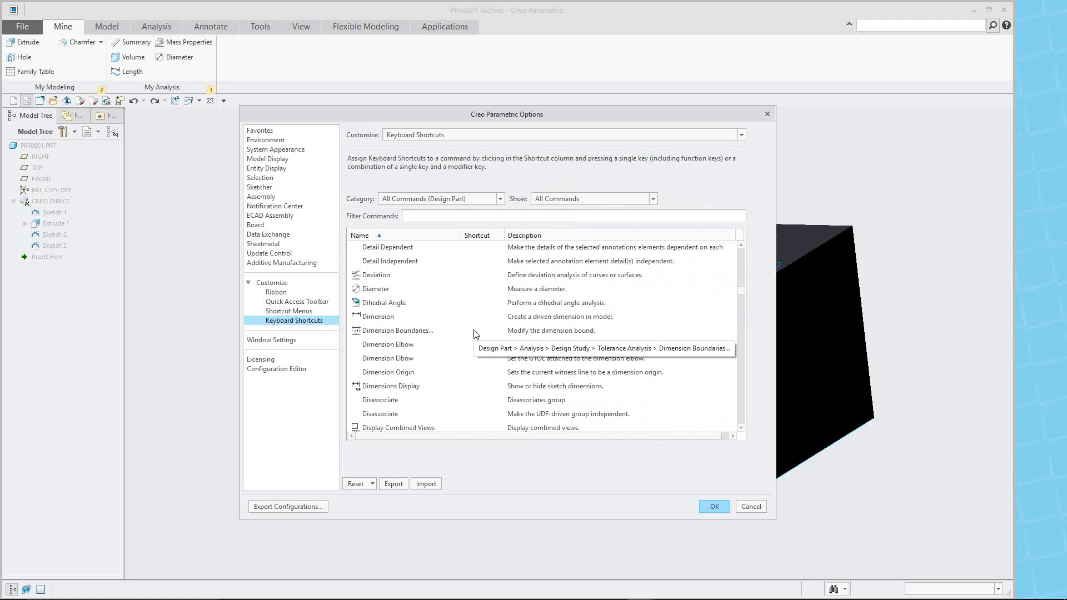
scroll(488, 334, down, 2)
scroll(488, 334, down, 1)
scroll(488, 335, up, 10)
scroll(488, 335, up, 1)
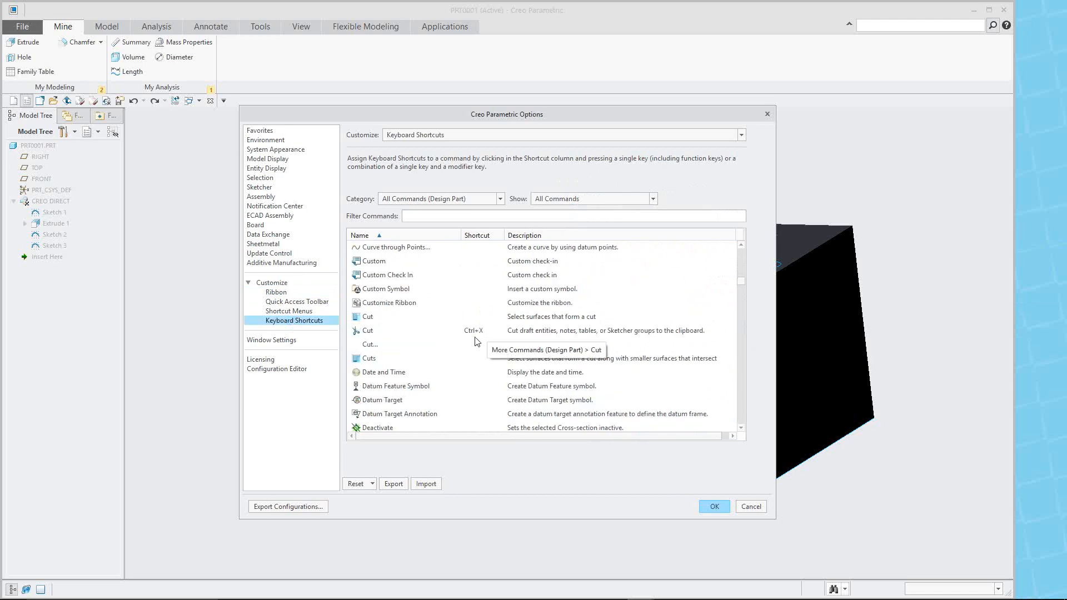
scroll(476, 342, down, 5)
scroll(476, 342, down, 15)
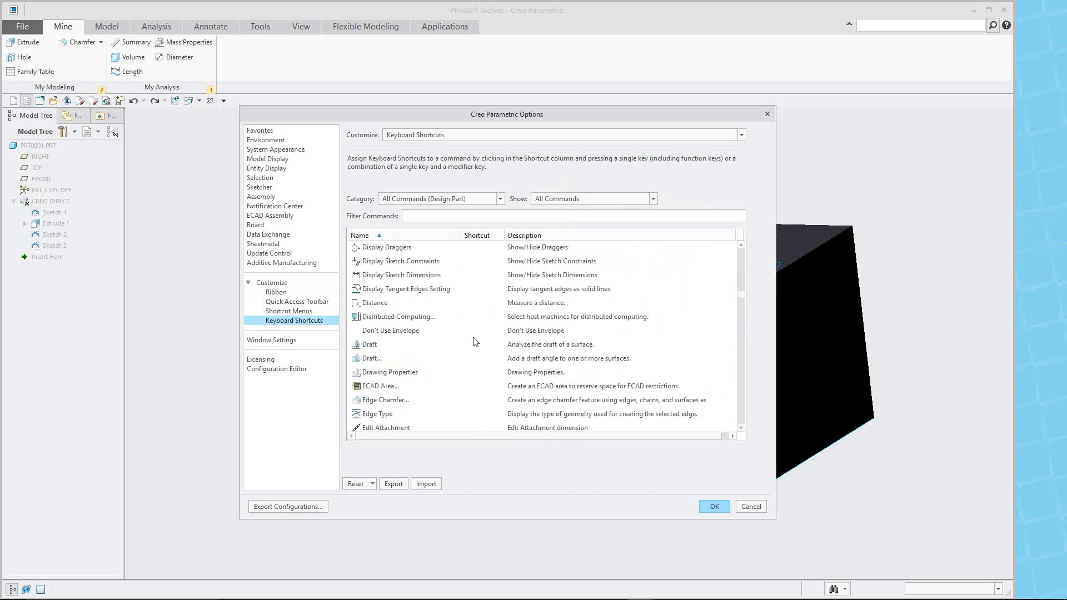
scroll(476, 342, down, 10)
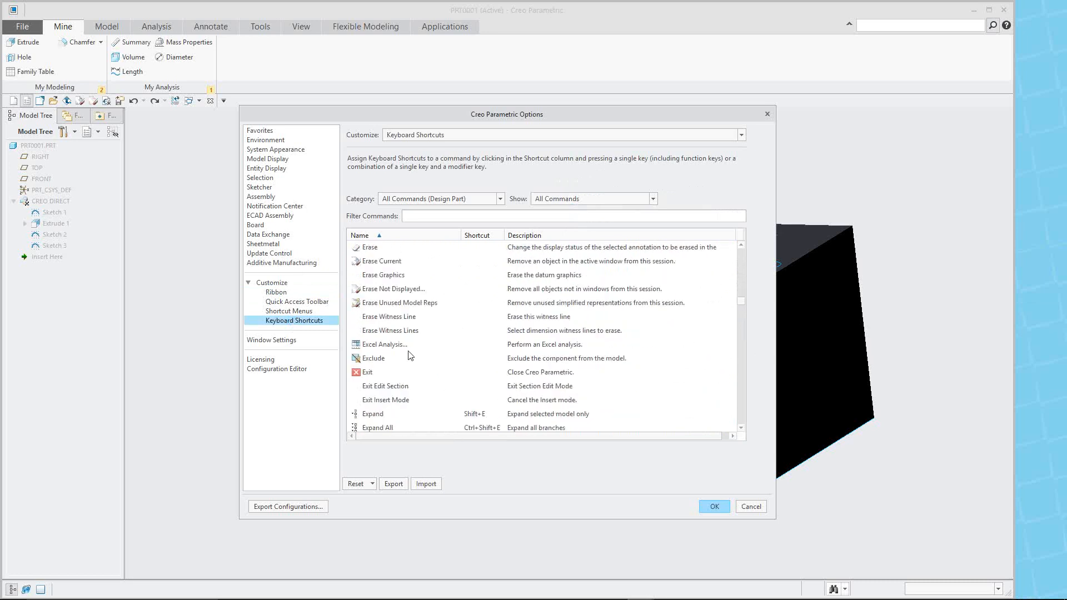
scroll(389, 377, down, 4)
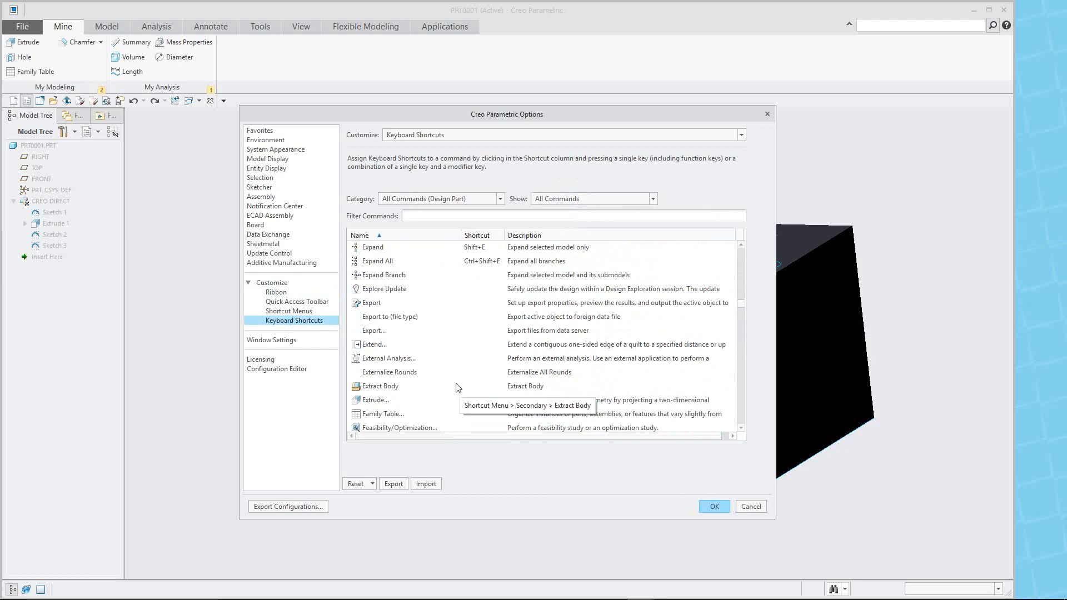
scroll(484, 369, down, 1)
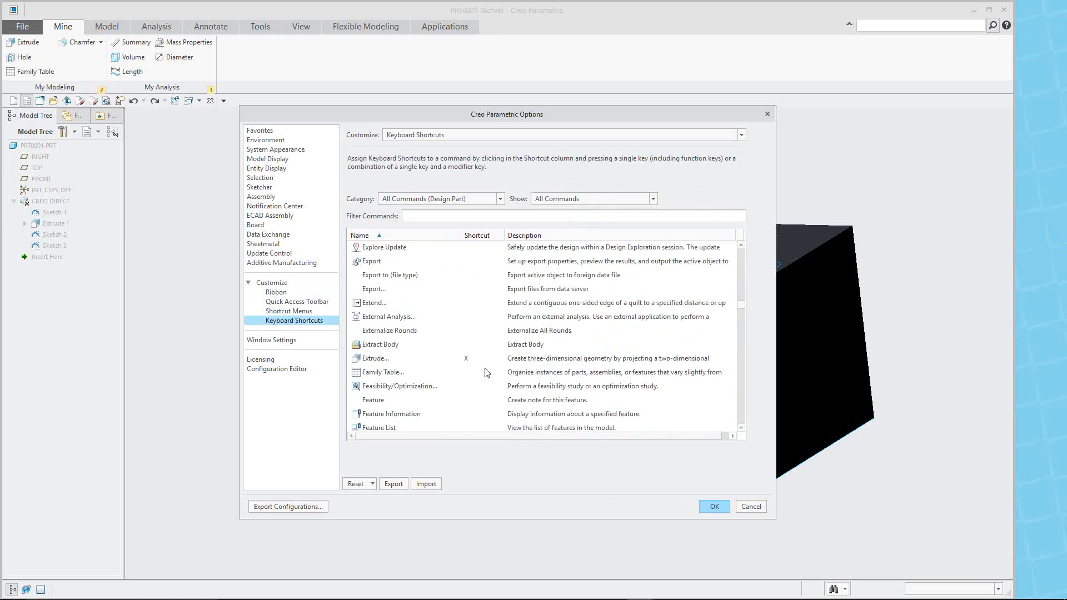
- Try to assign X as the keyboard shortcut for Family Table, decline the reassignment and close the options without saving
click(467, 373)
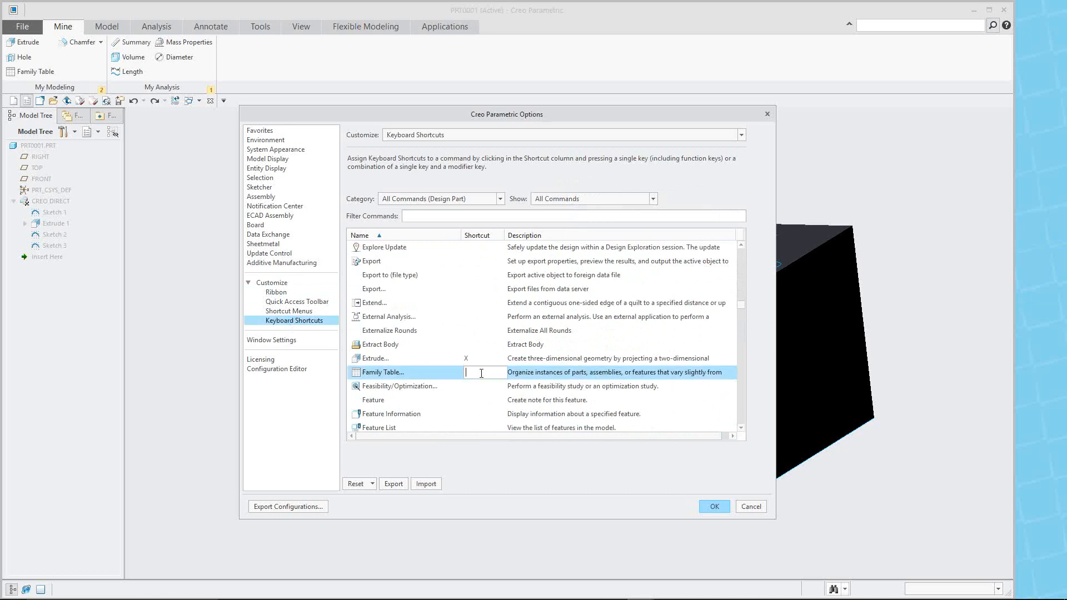
key(f)
key(x)
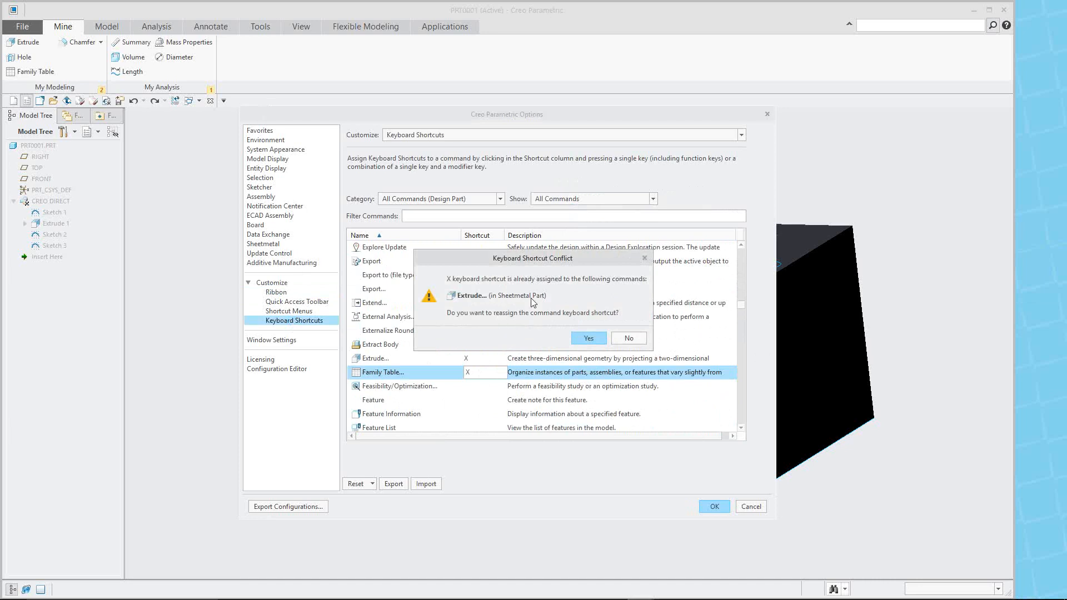
click(630, 339)
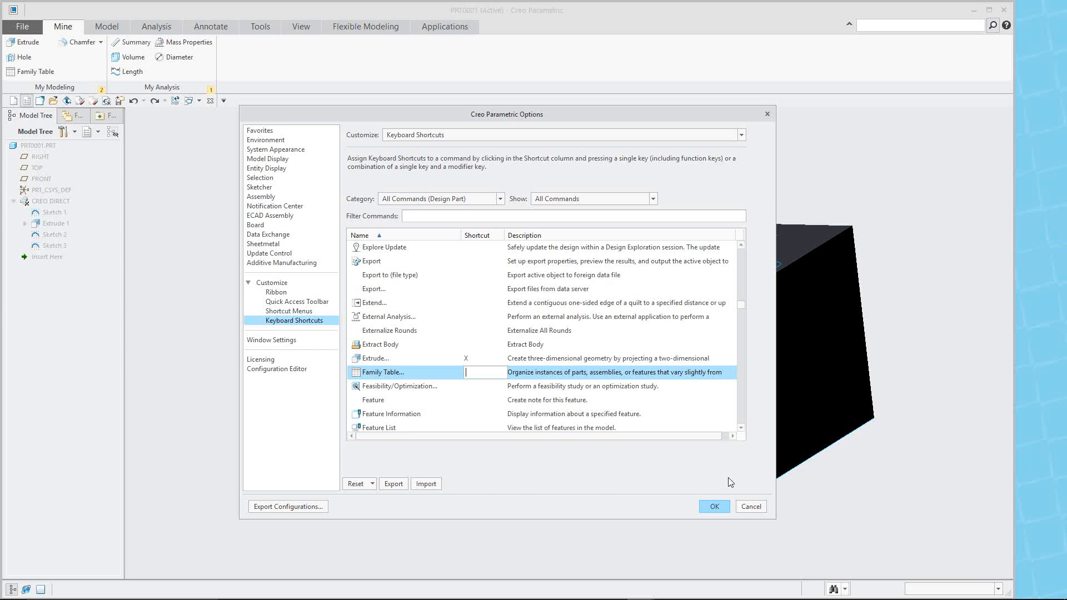
click(746, 510)
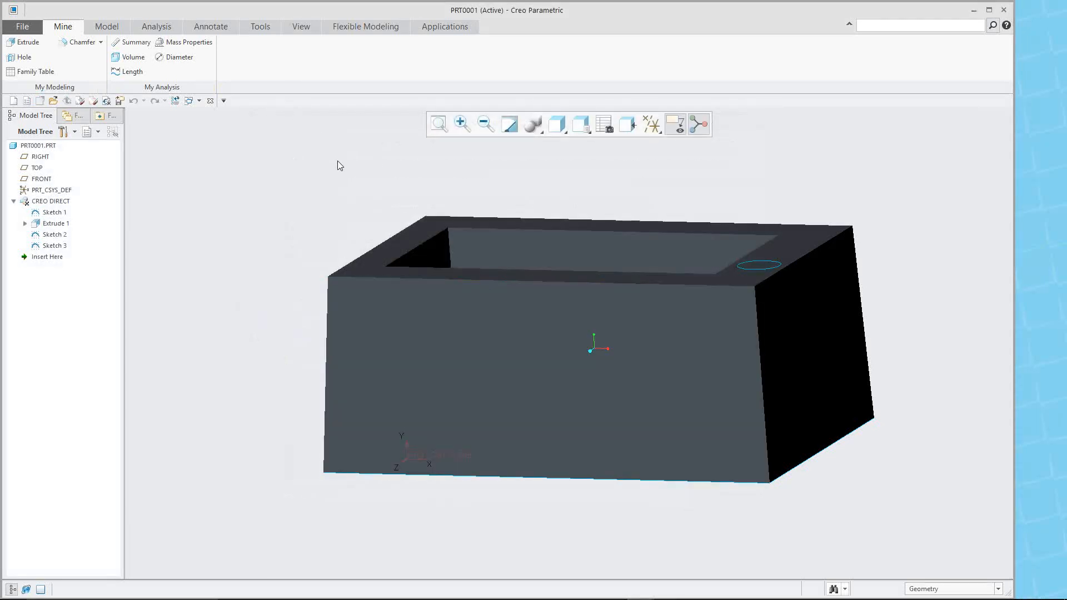
- Show the key tips for the ribbon and for the Model commands, and return to the top-level key tips
click(106, 26)
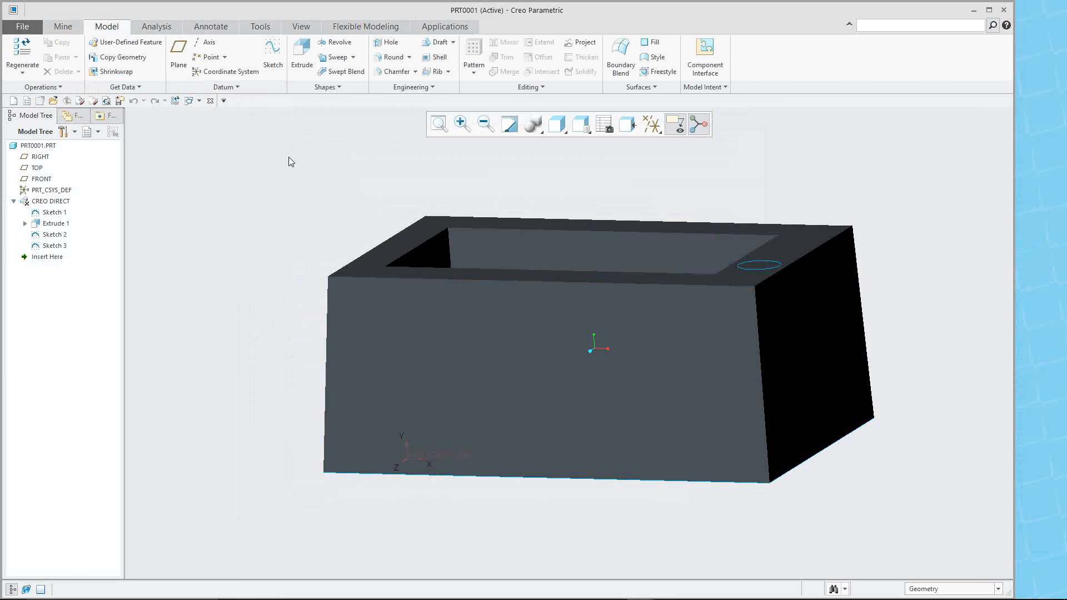
key(alt)
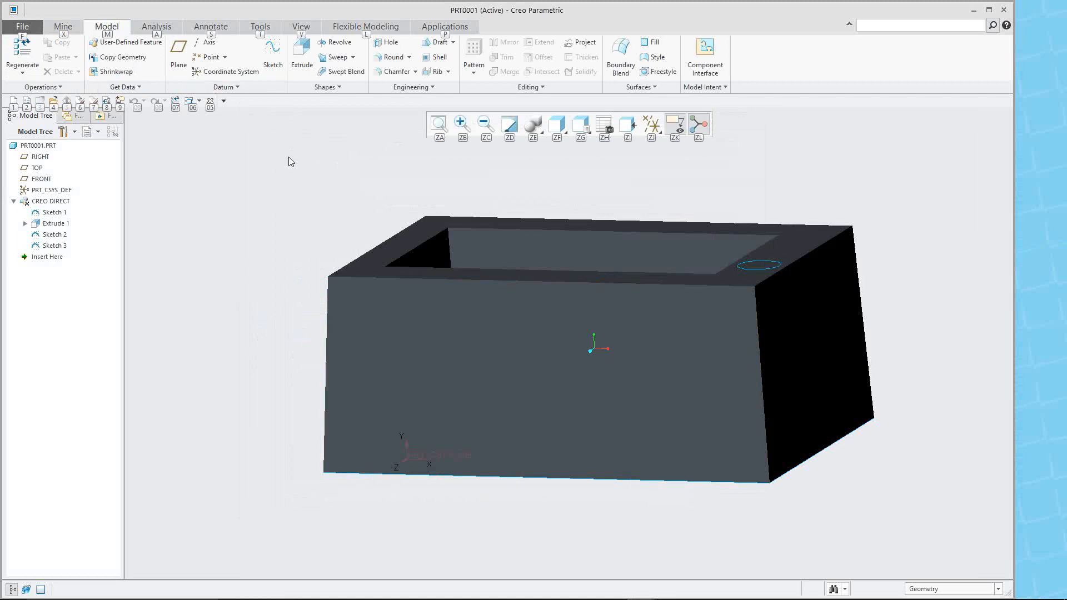
key(m)
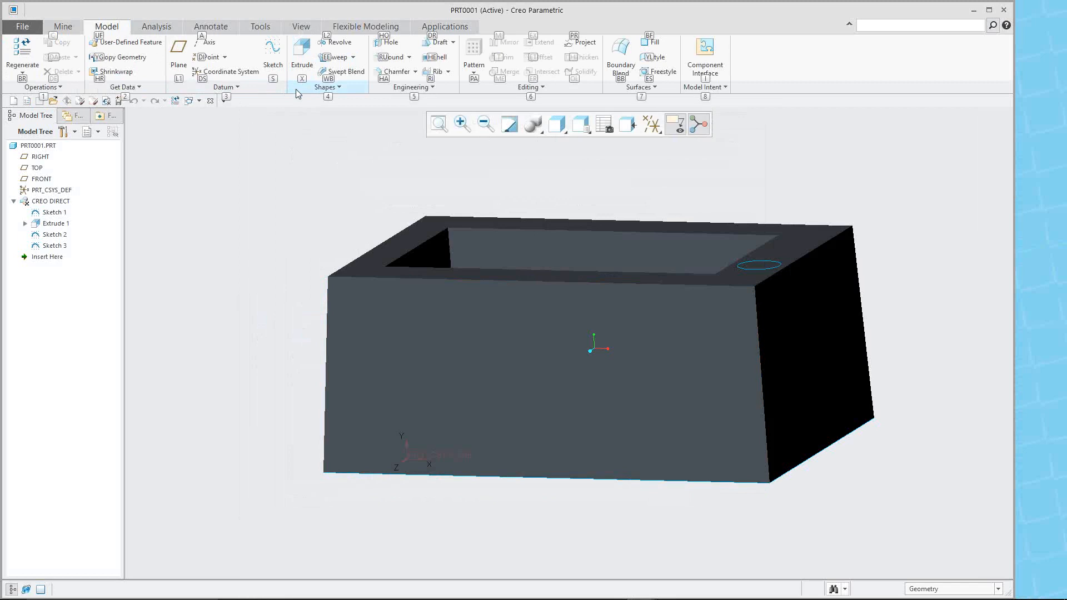
key(Escape)
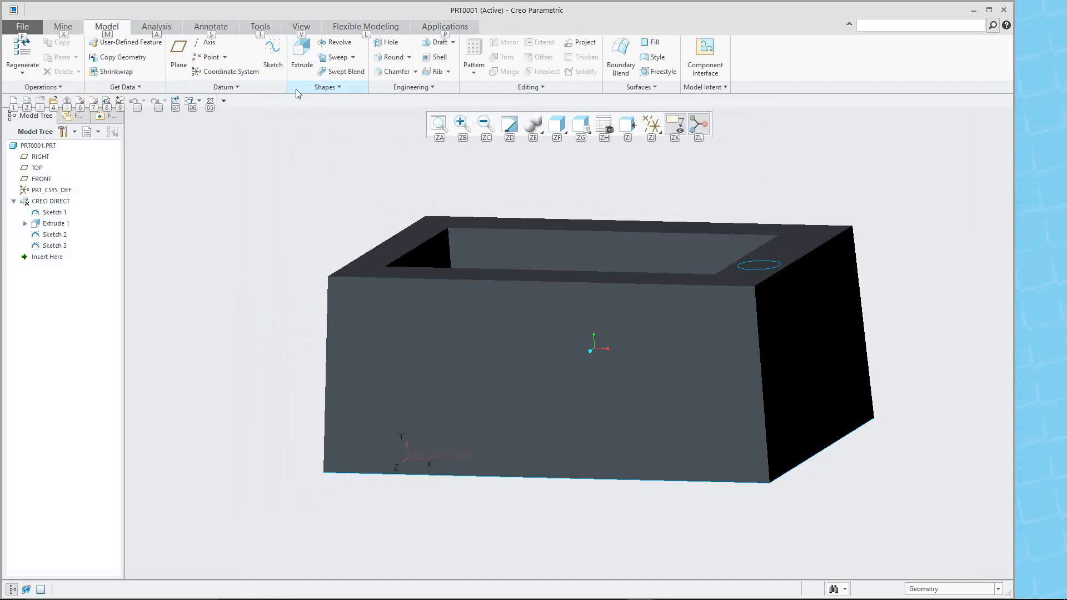
- Try starting Extrude through the Mine tab's key tips with a sketch on the block's upper face, and quit the sketch and feature
key(Escape)
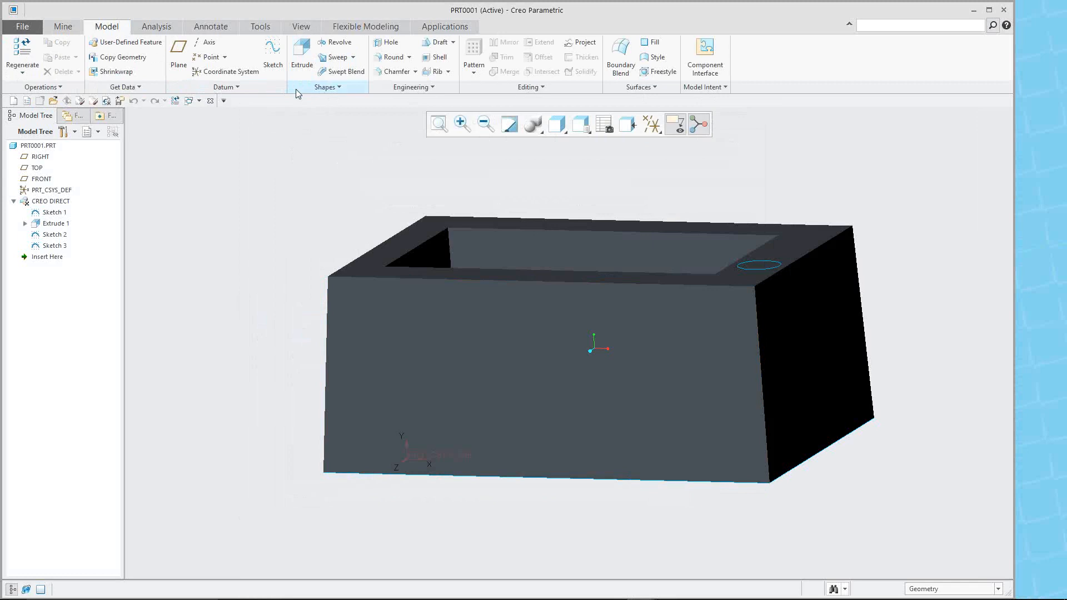
key(alt)
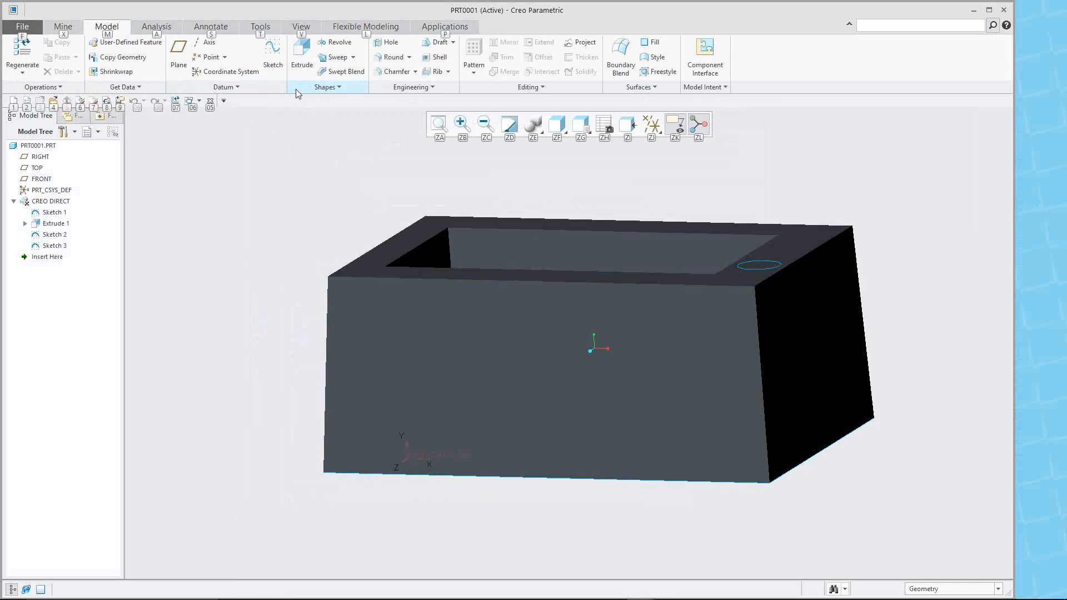
key(m)
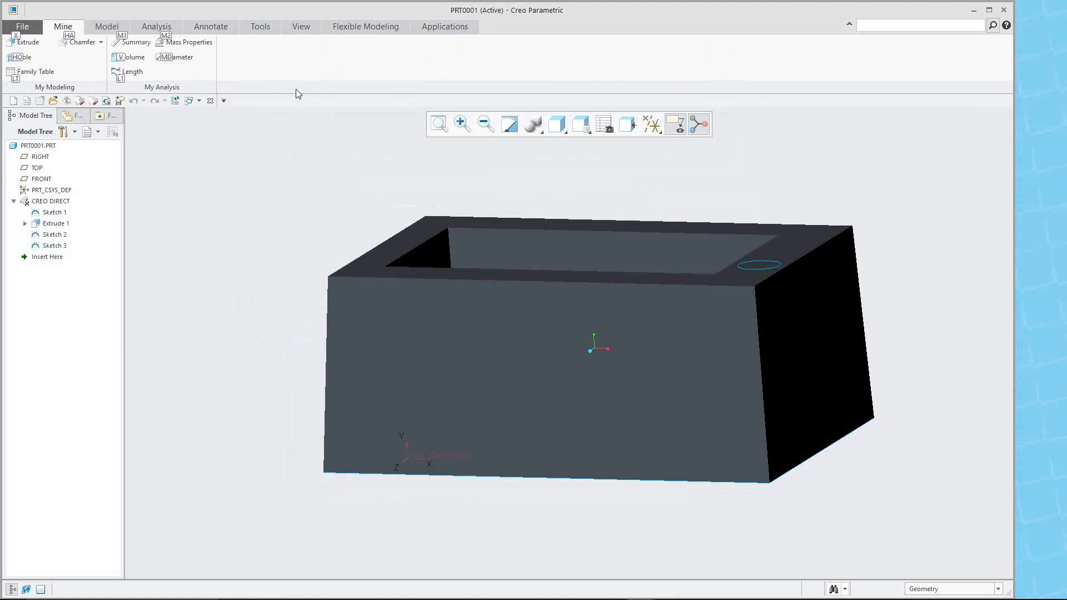
key(x)
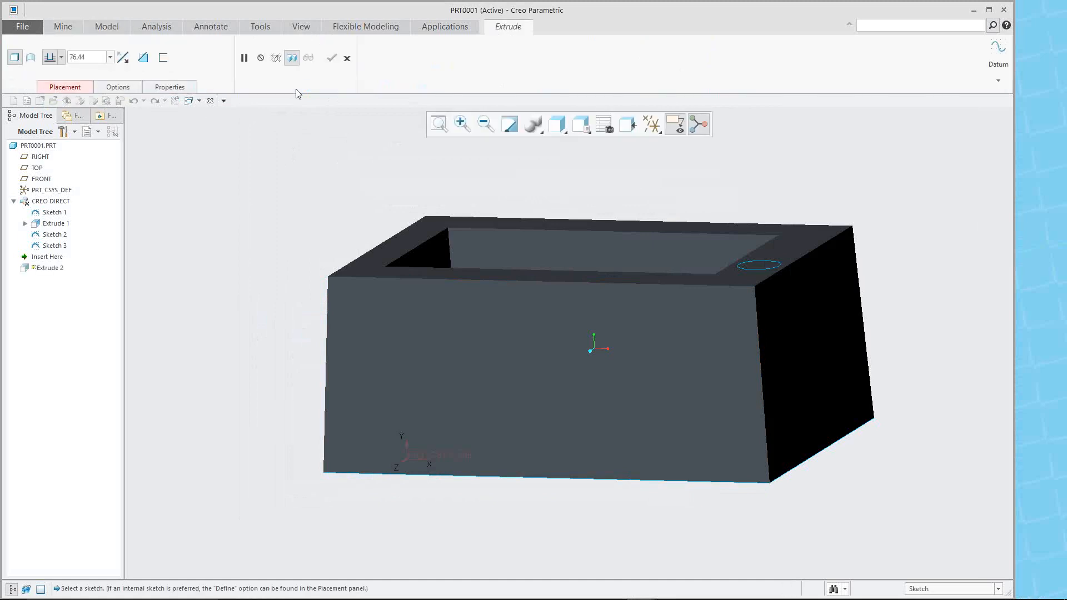
click(404, 239)
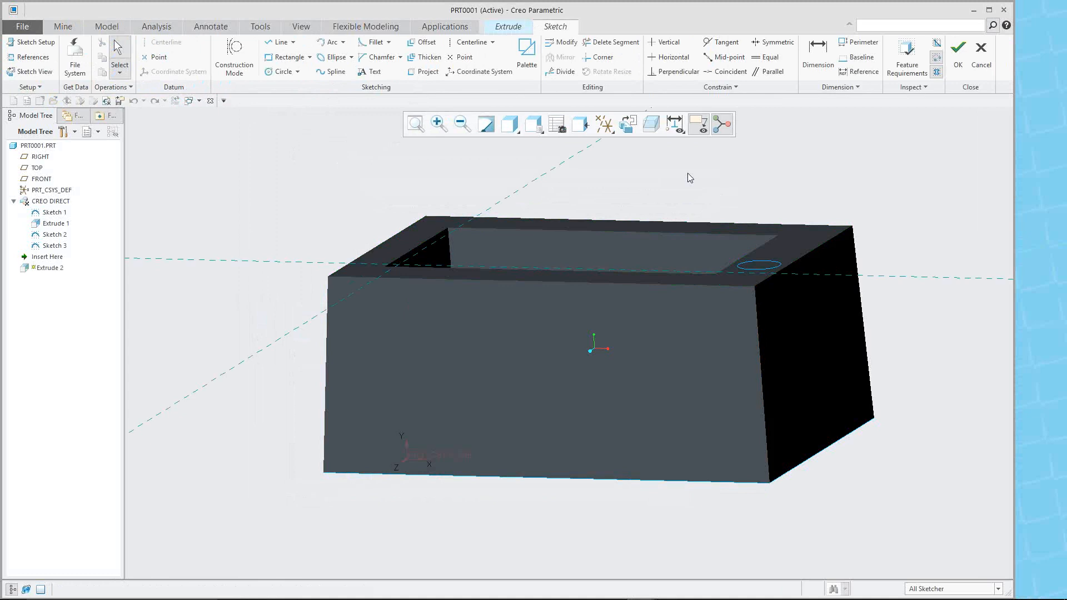
click(981, 53)
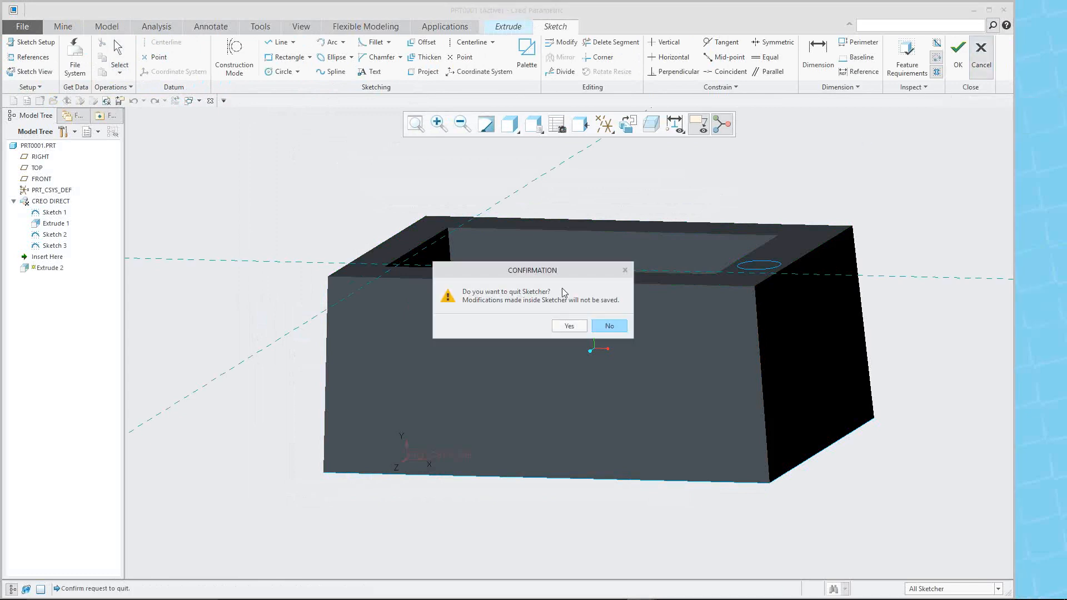
click(580, 329)
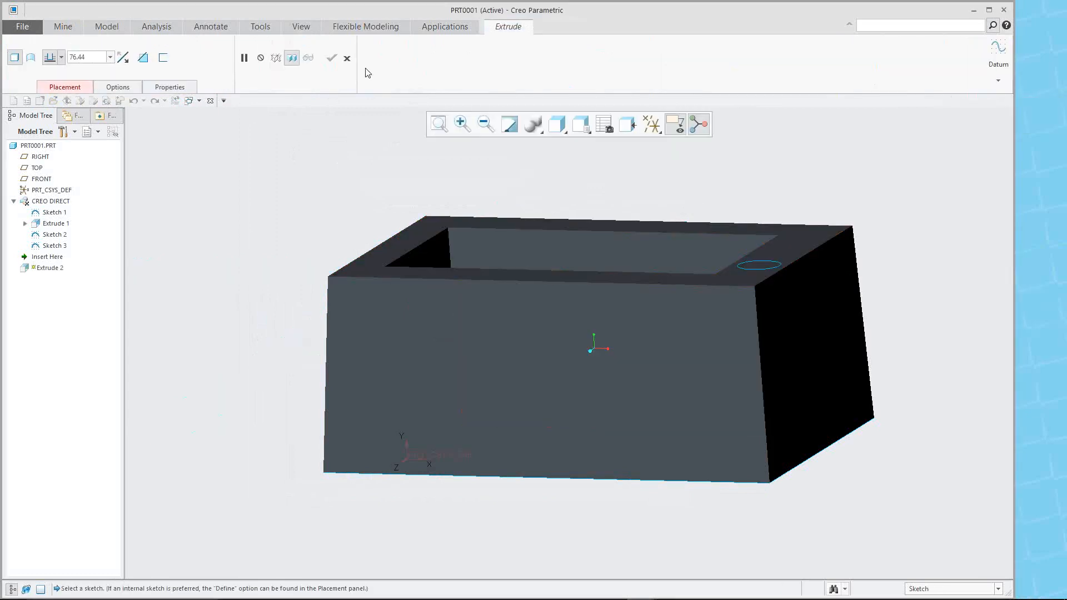
click(348, 60)
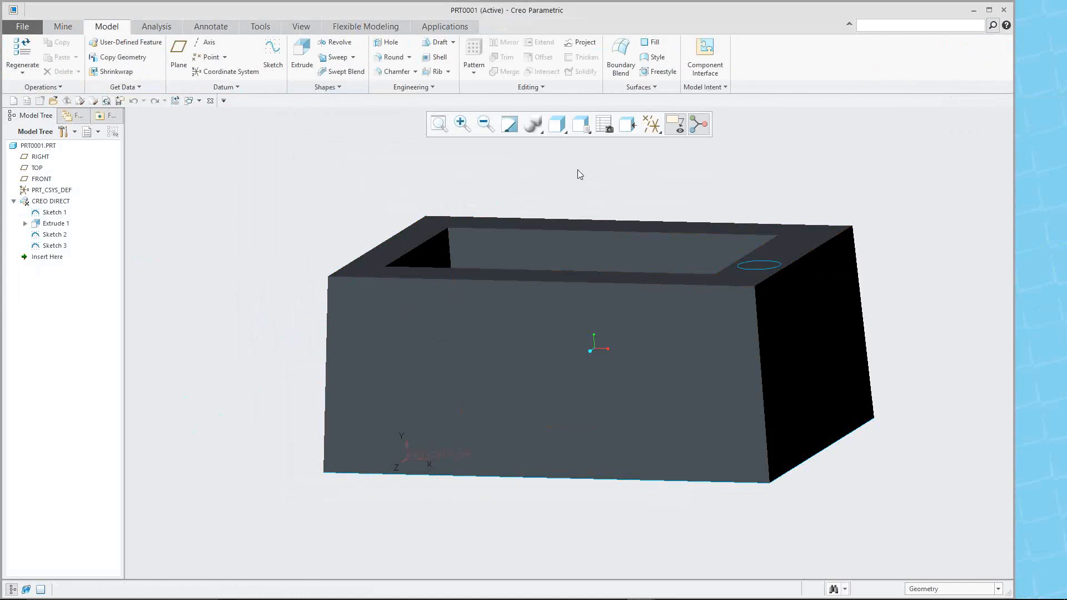
- Use the Analysis key tips to start a Length measurement, measure the block's front upper edge and close the measurement
key(alt)
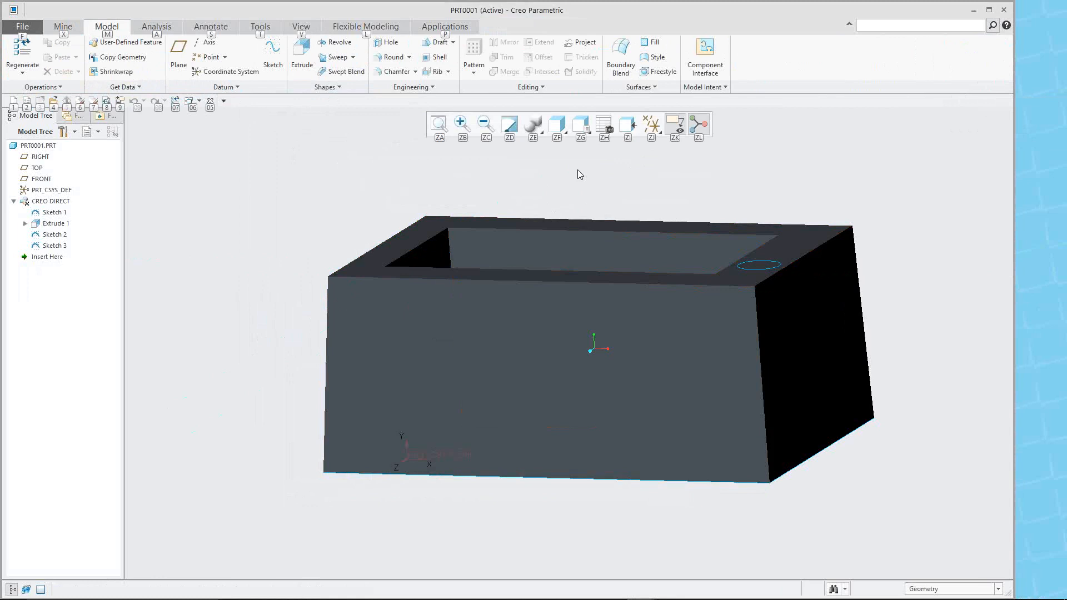
key(a)
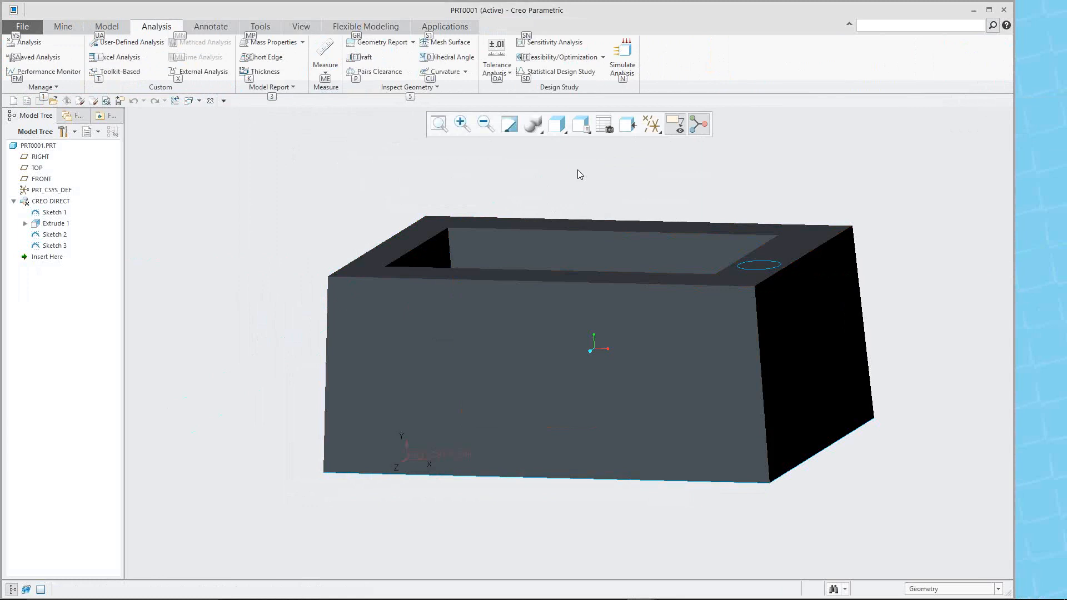
key(m)
key(e)
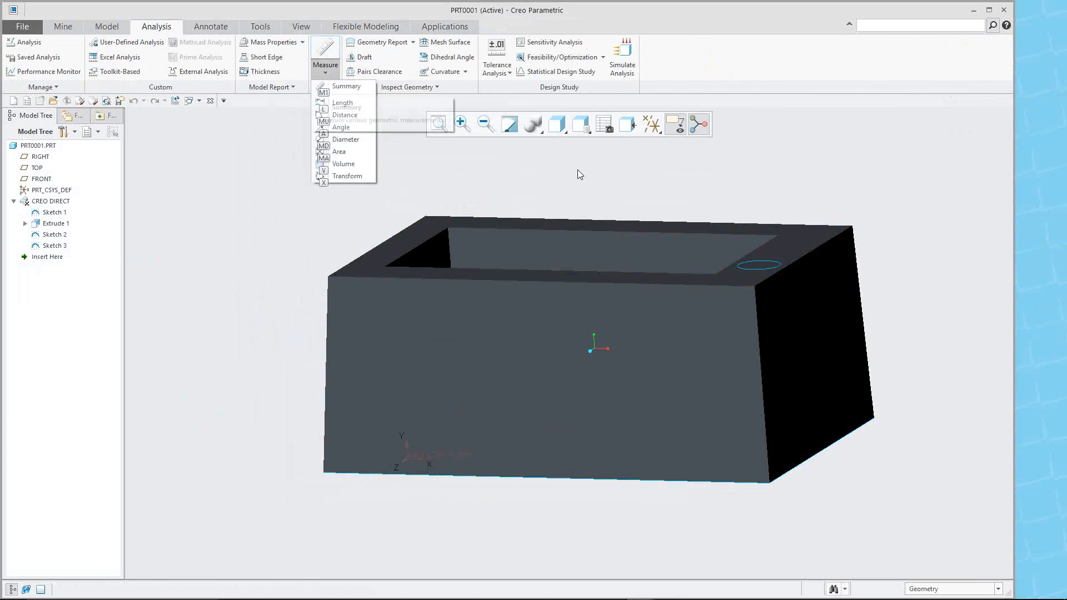
key(l)
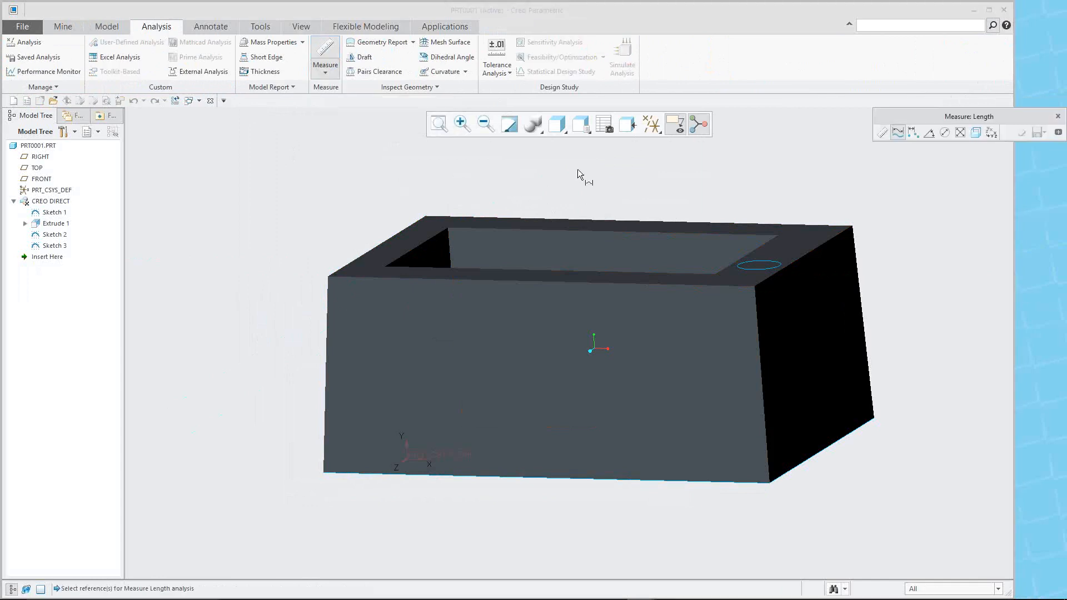
click(579, 285)
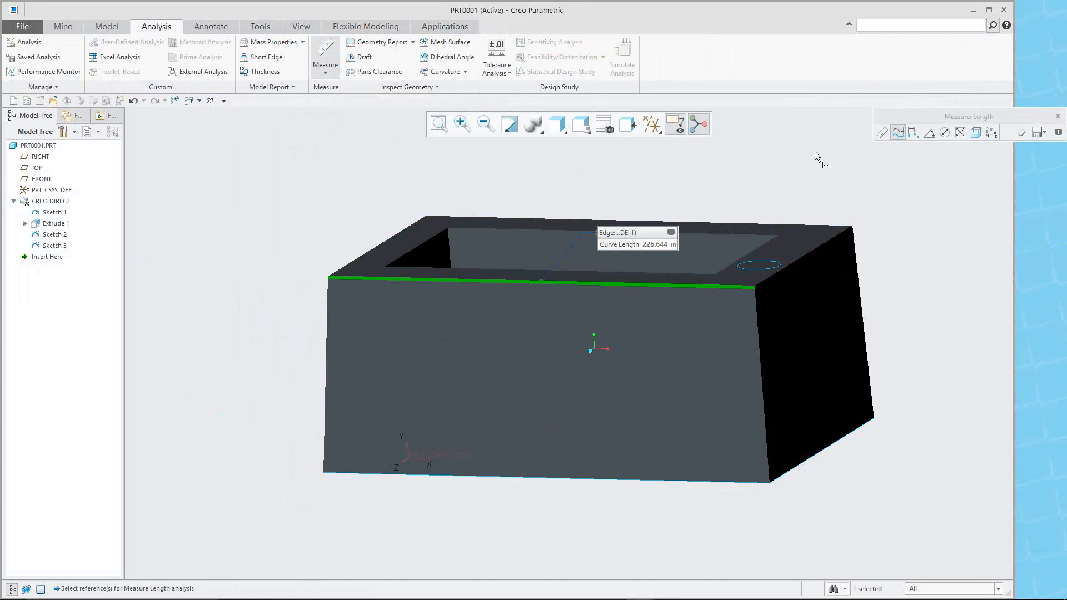
click(1057, 116)
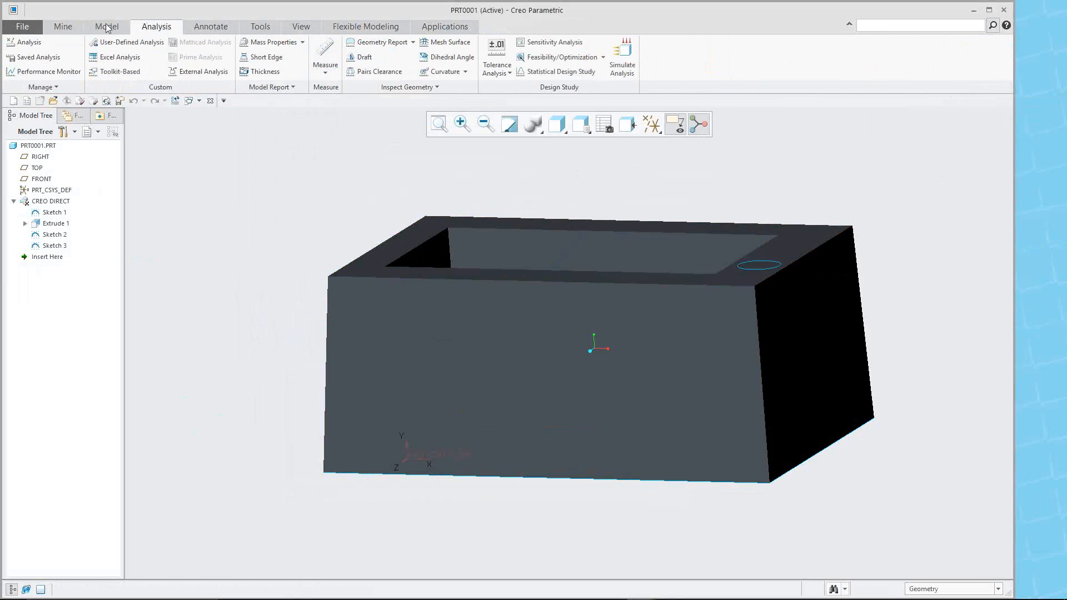
- Show and dismiss the top-level key tips, and view the New file dialog through its keyboard shortcut without creating a file
key(alt)
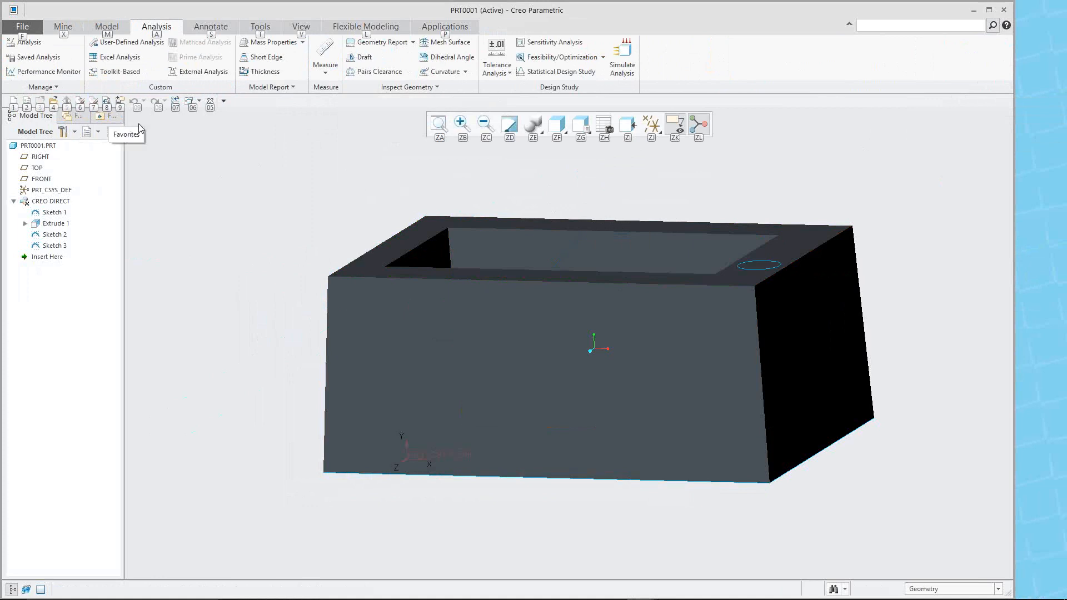
click(237, 186)
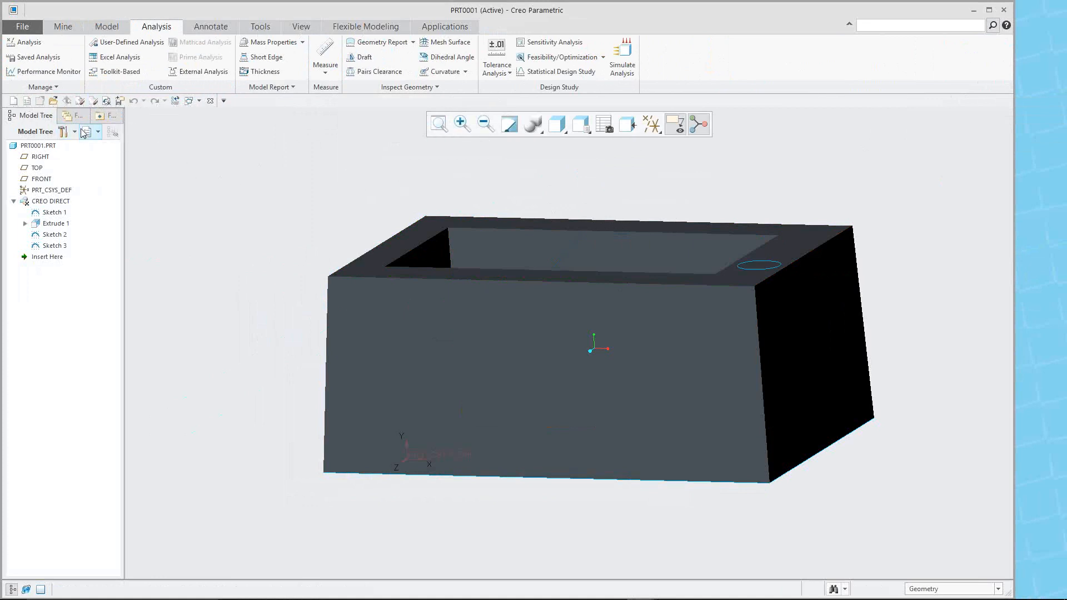
key(ctrl+n)
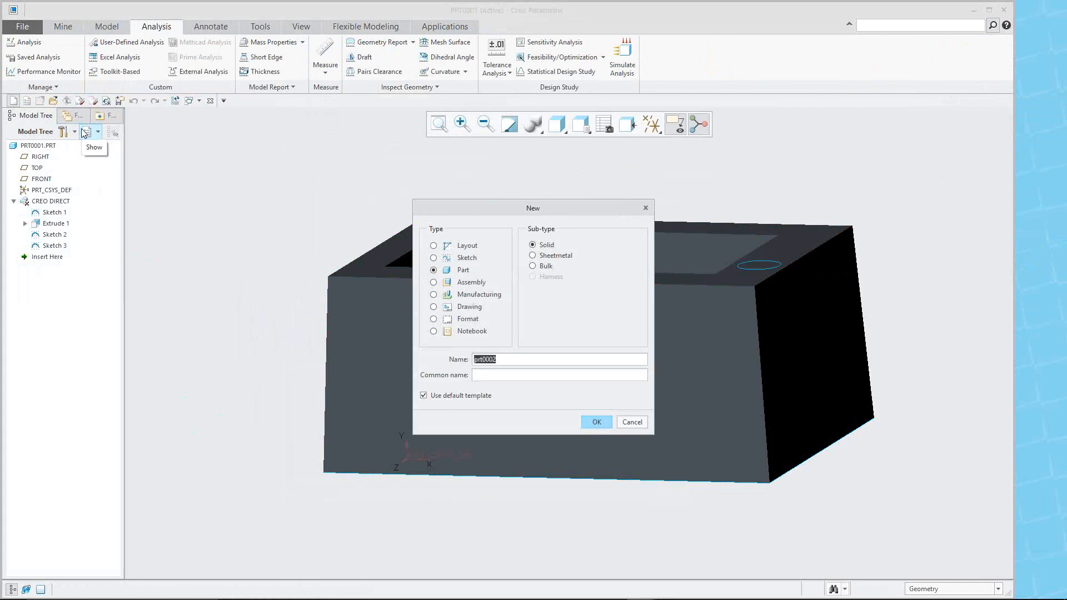
click(635, 422)
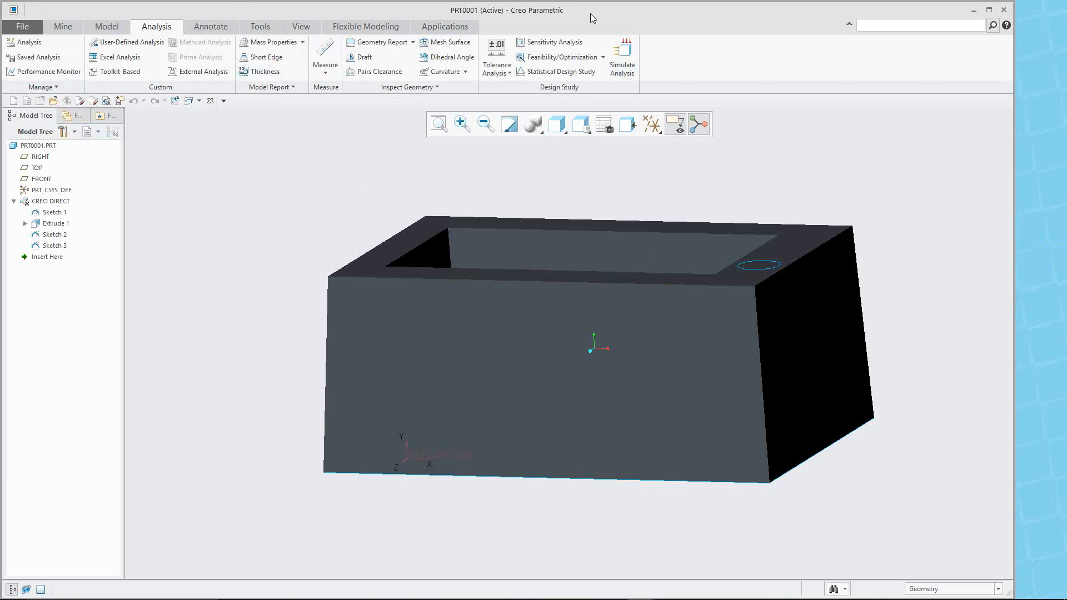
- Find the Mapkeys command by searching for "map" and open the dialog for recording a new mapkey
click(894, 28)
text(map)
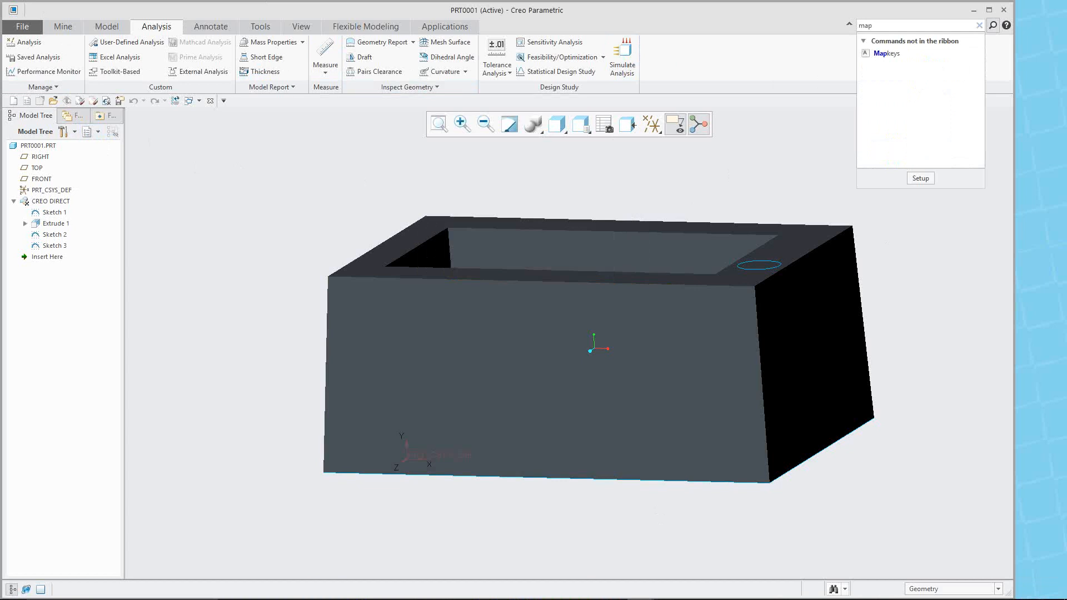
click(887, 54)
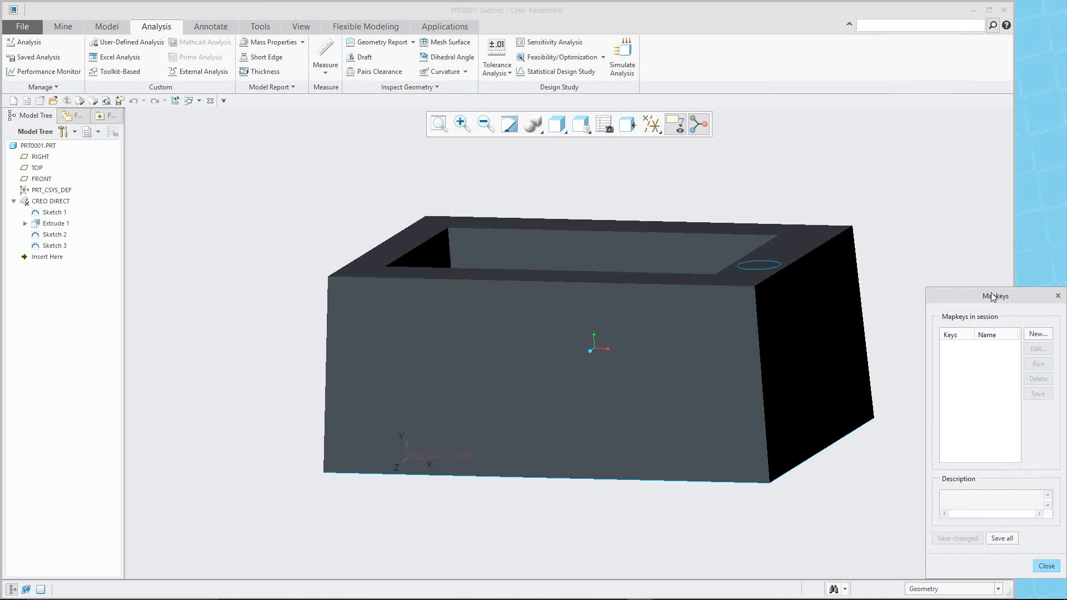
click(1038, 335)
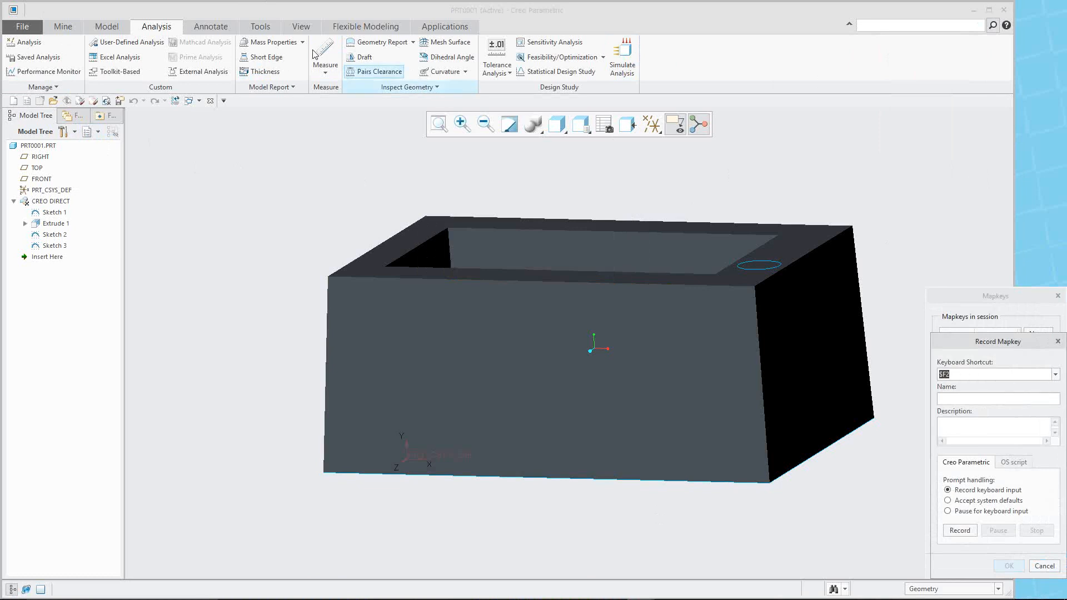
- Switch to the RENAME-2 part window and turn on the display of its datum planes
click(199, 100)
click(209, 114)
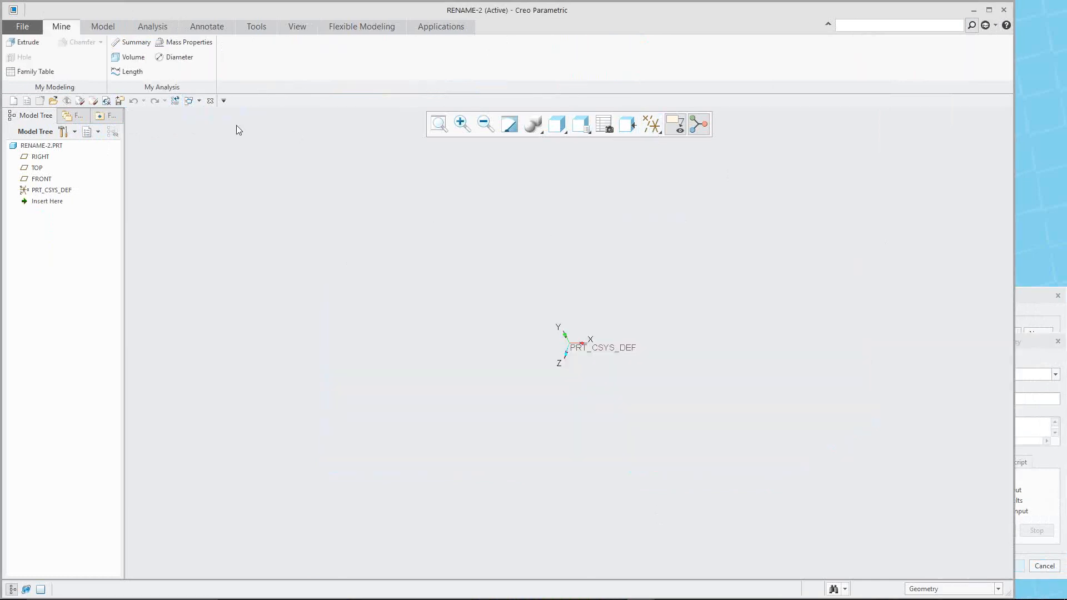
click(655, 128)
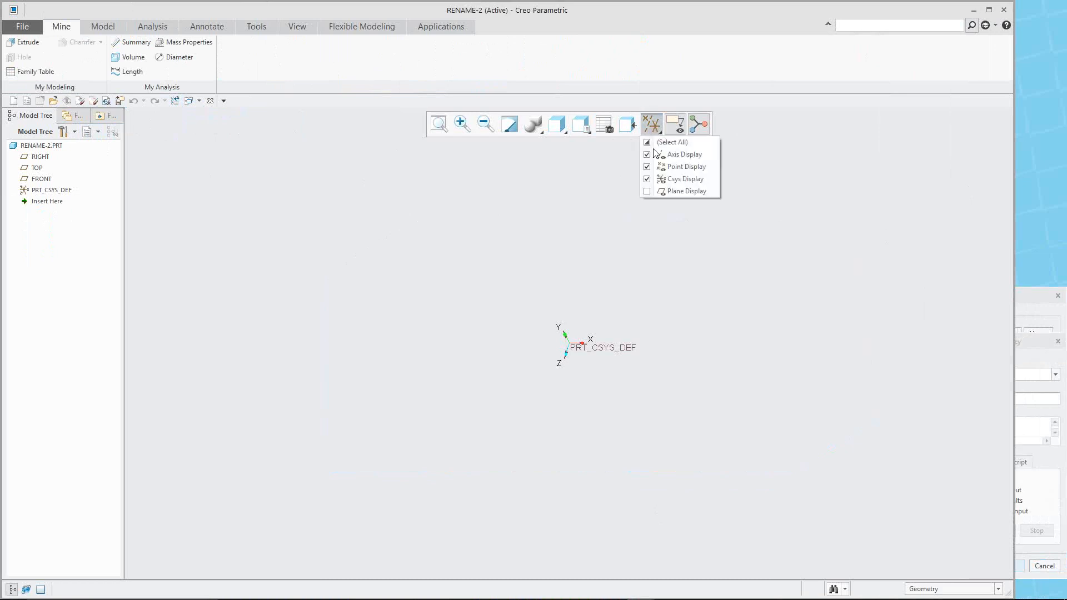
click(655, 192)
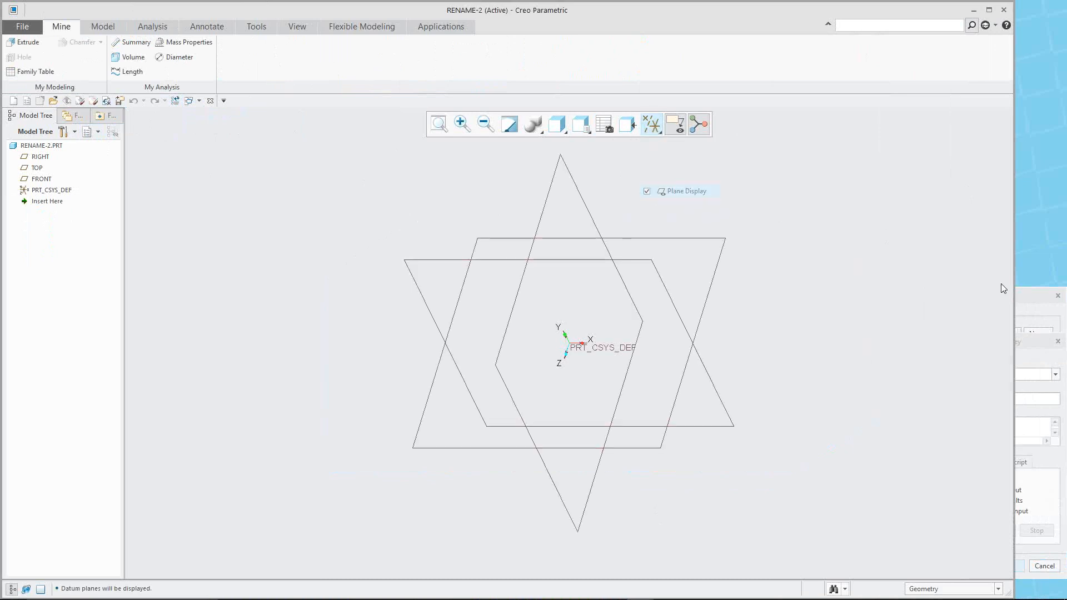
- Bring the Mapkeys and Record Mapkey dialogs back in front of the RENAME-2 part and reposition the Mapkeys dialog
click(1024, 300)
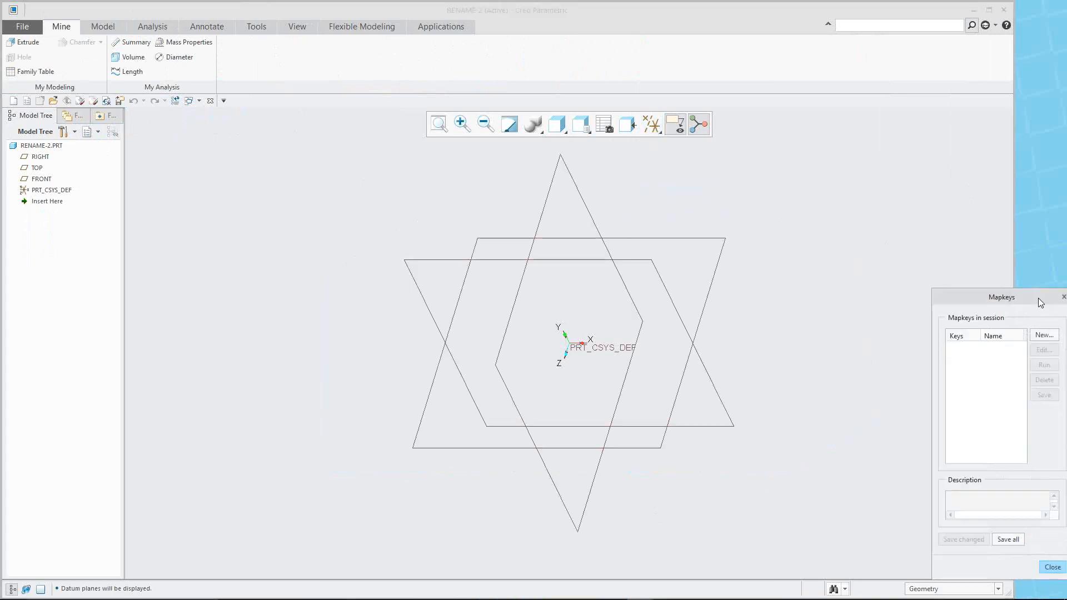
click(1045, 335)
drag(1026, 295, 929, 292)
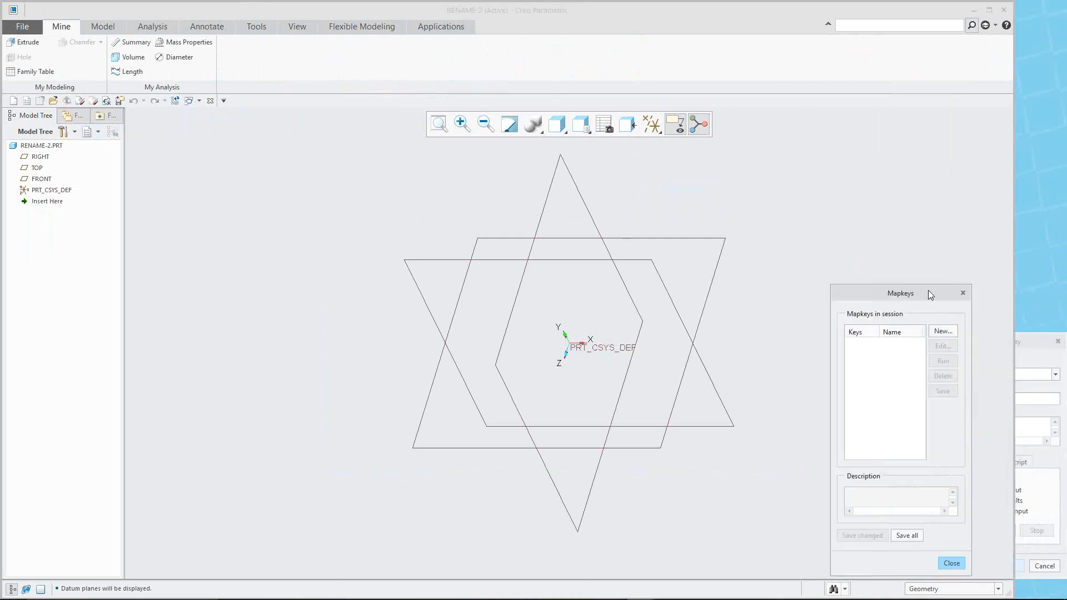
click(1023, 336)
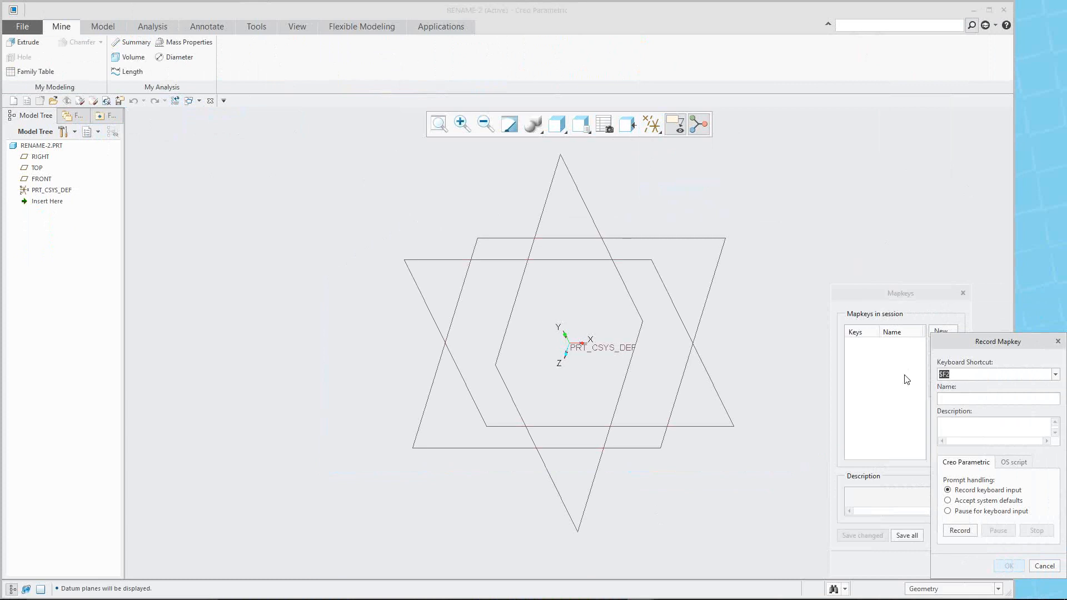
- Give the mapkey the shortcut "et", the name "Extrude top" and the description "Extrude from the Top Datum"
text(et)
click(967, 400)
text(Extrude top)
text(E)
text(xtrude fromthe)
key(BackSpace)
key(BackSpace)
key(BackSpace)
text(the Top Datum)
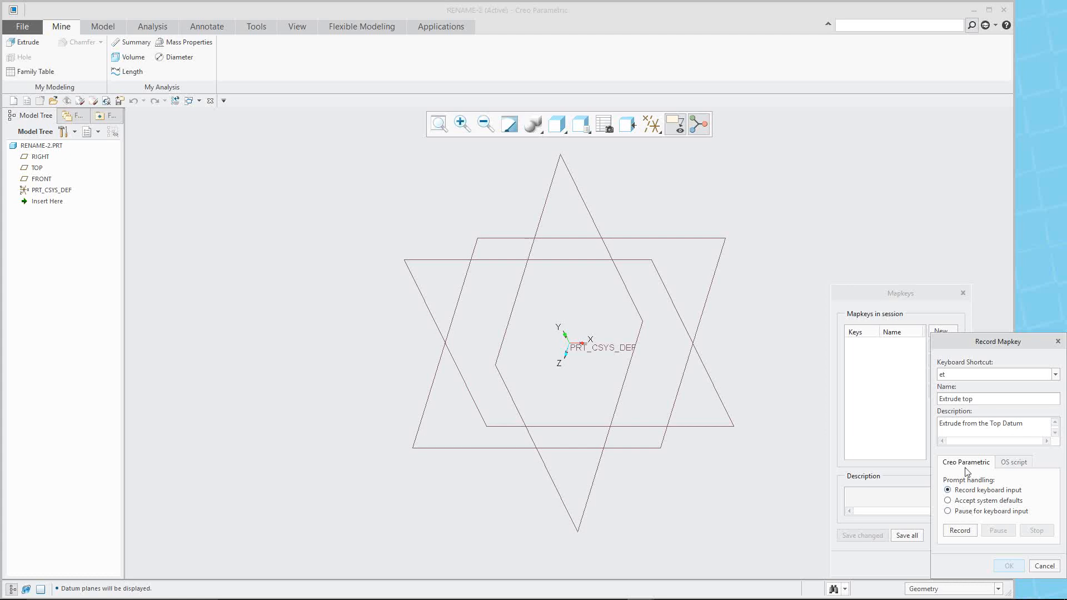
- Begin recording the mapkey, start an Extrude from the Model commands and choose to define an internal sketch
click(960, 531)
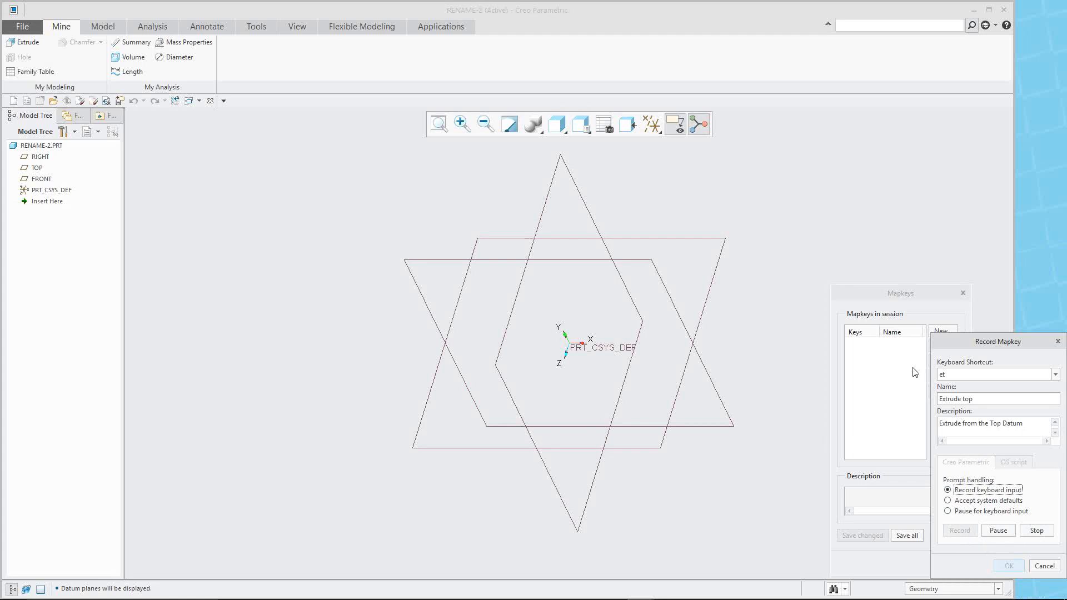
click(101, 25)
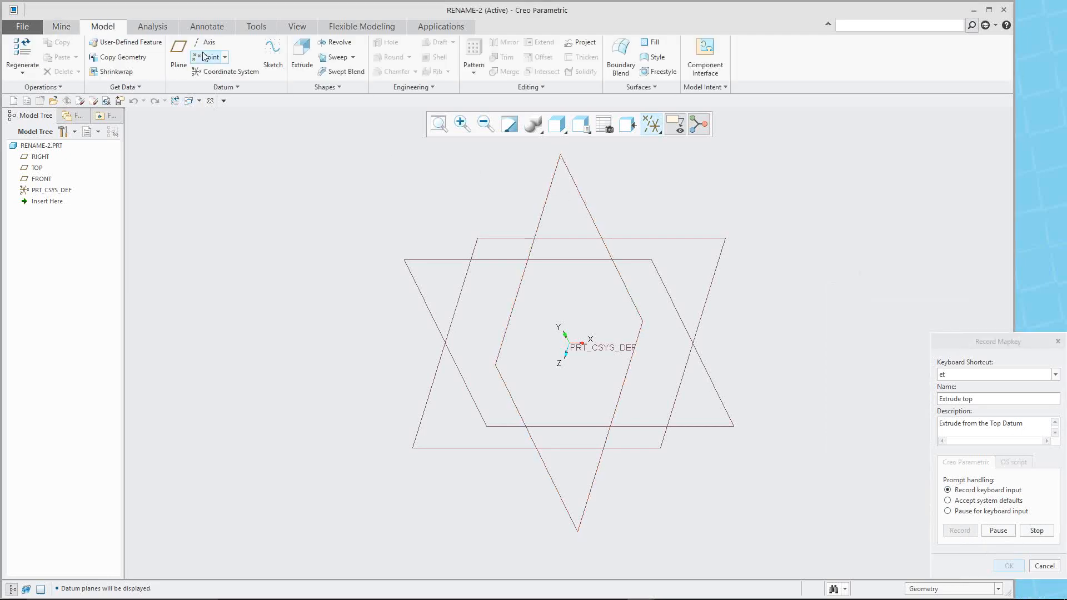
click(303, 54)
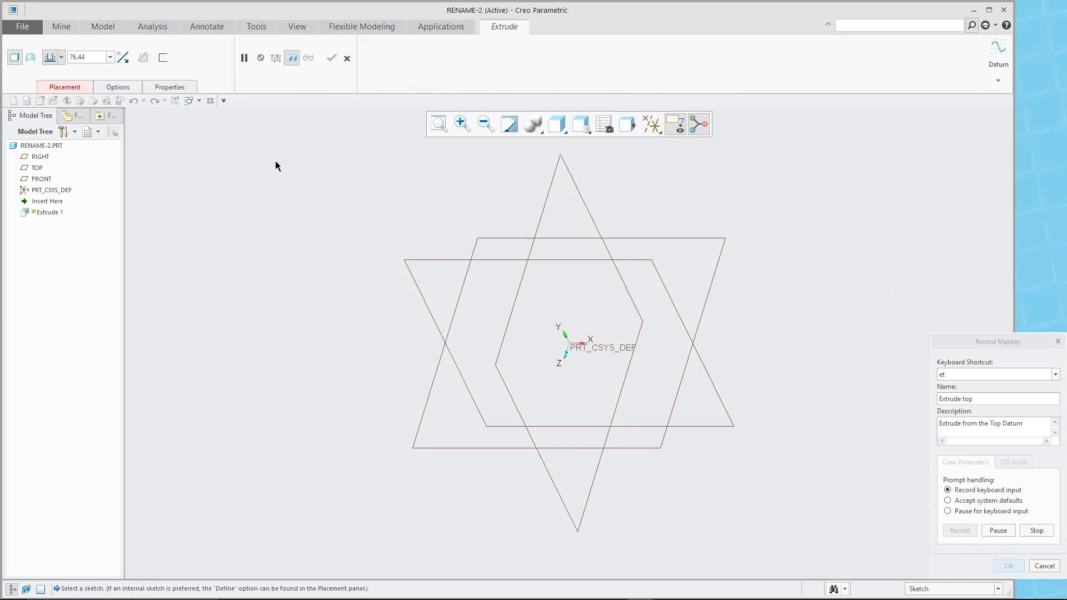
click(70, 88)
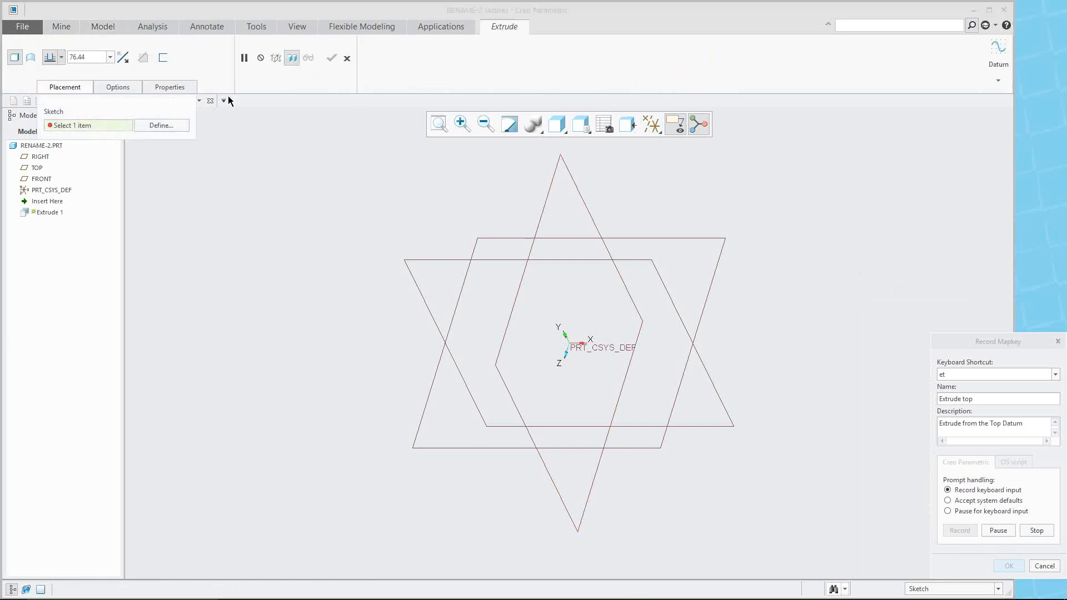
click(159, 125)
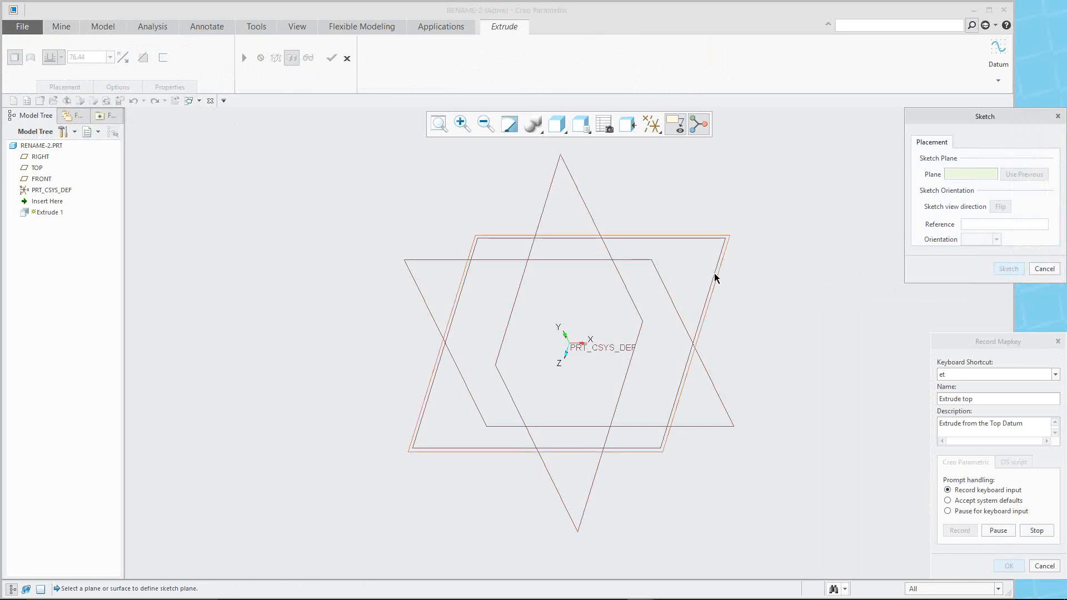
- Set TOP as the sketch plane with RIGHT as the reference and orientation Right, and enter the sketch
click(38, 167)
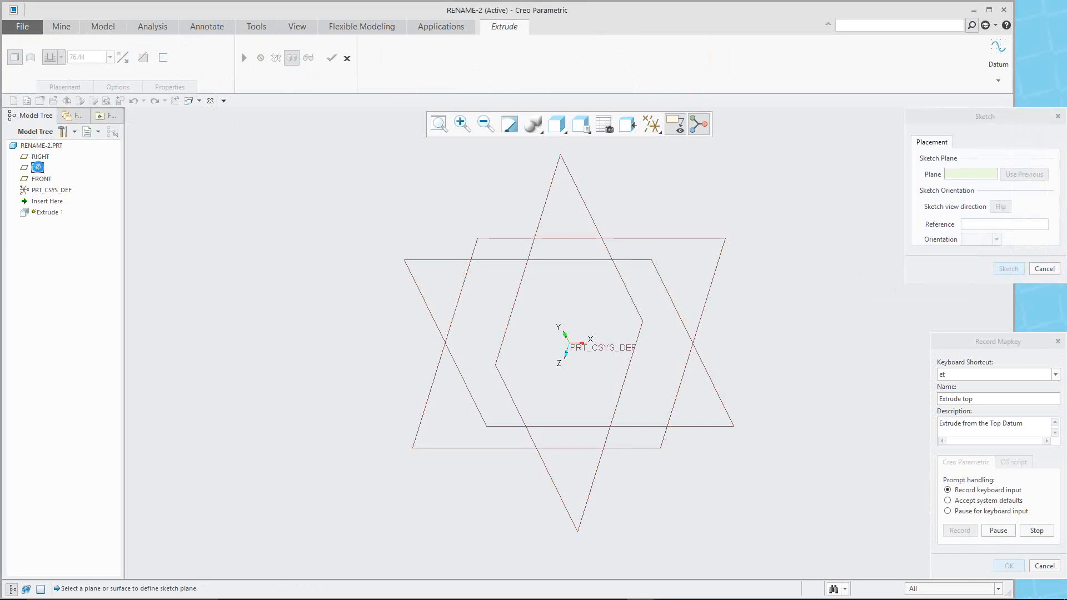
click(999, 225)
double_click(46, 157)
click(995, 240)
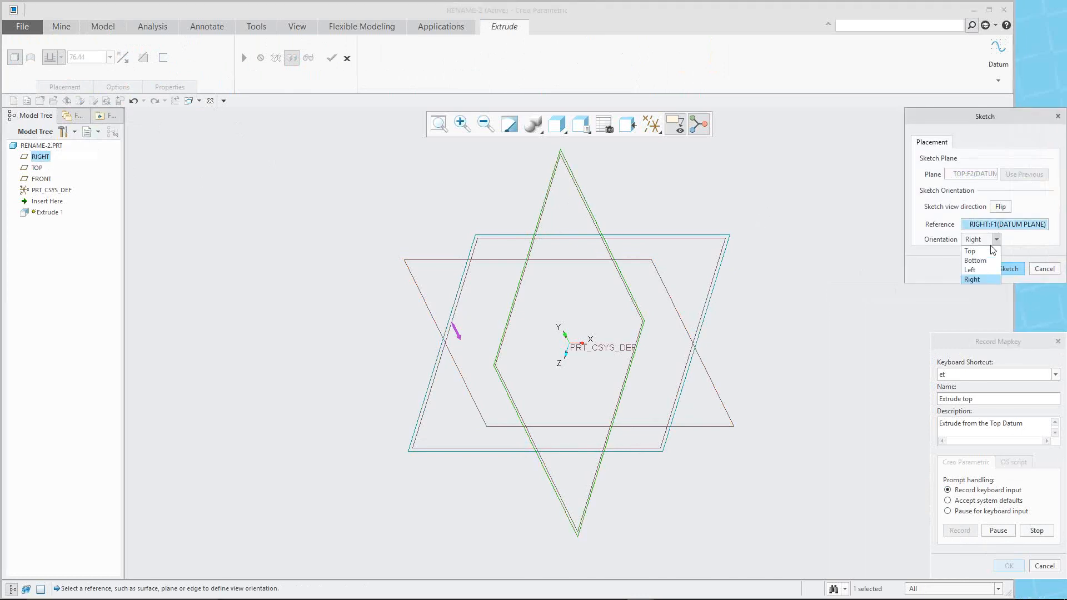
click(976, 279)
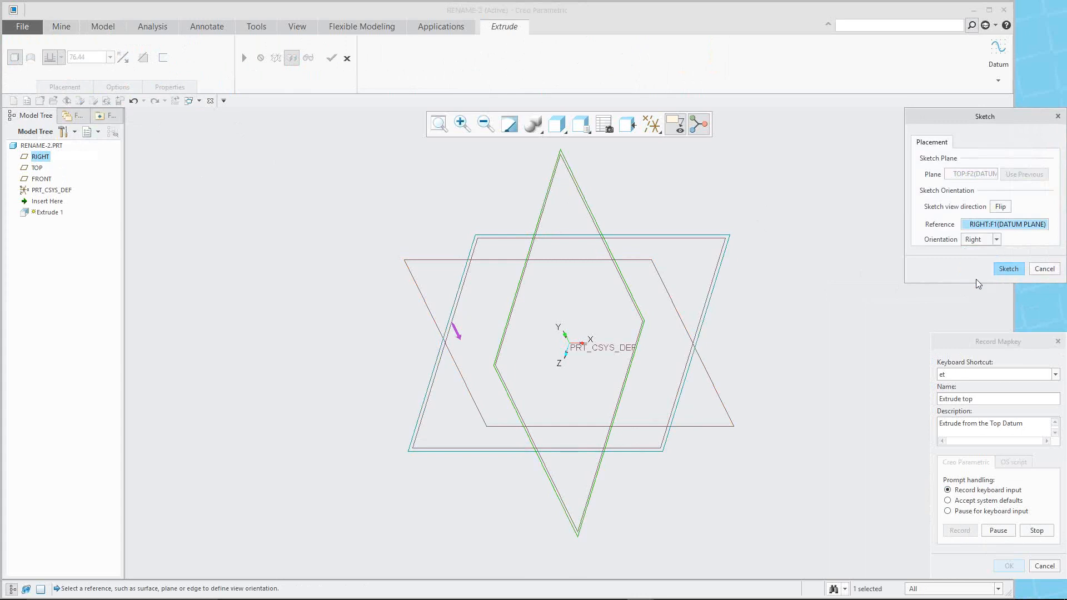
click(1009, 269)
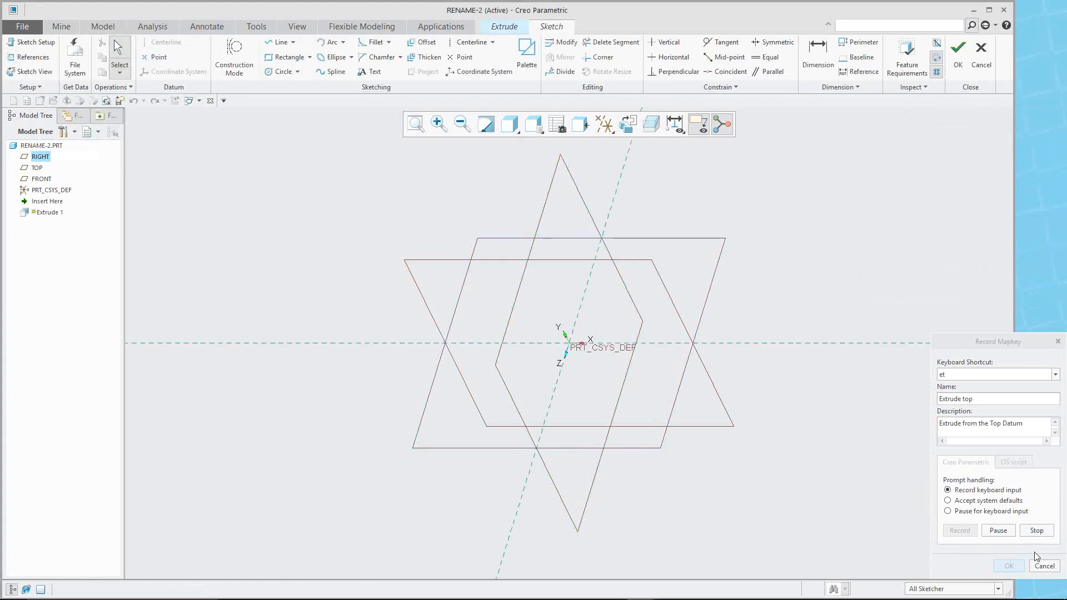
- Stop recording and accept the "et" mapkey, and bring the Mapkeys dialog back in front of the part
click(1037, 531)
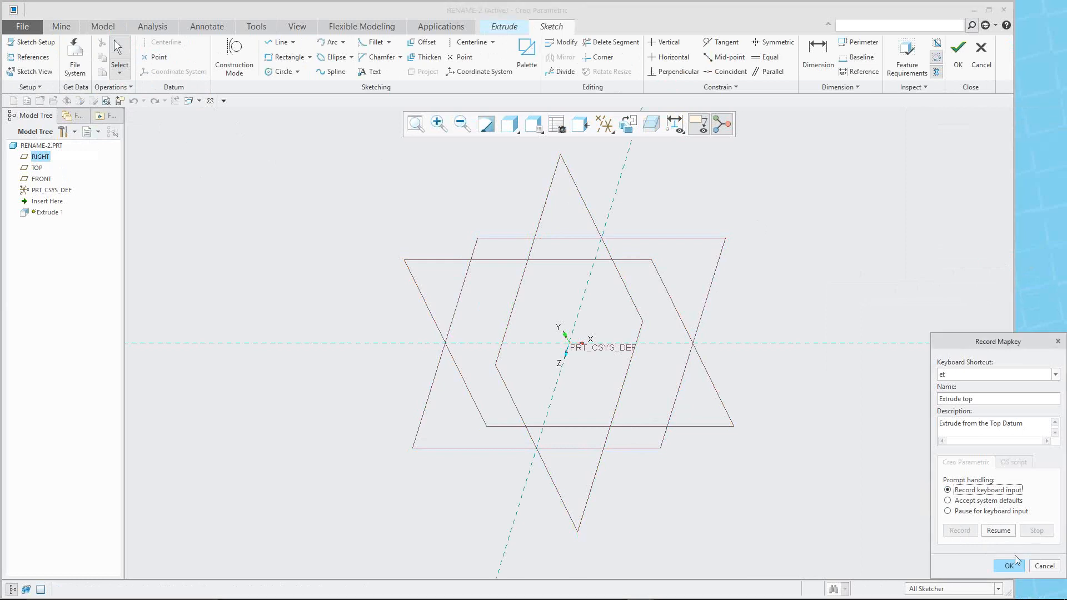
click(1010, 566)
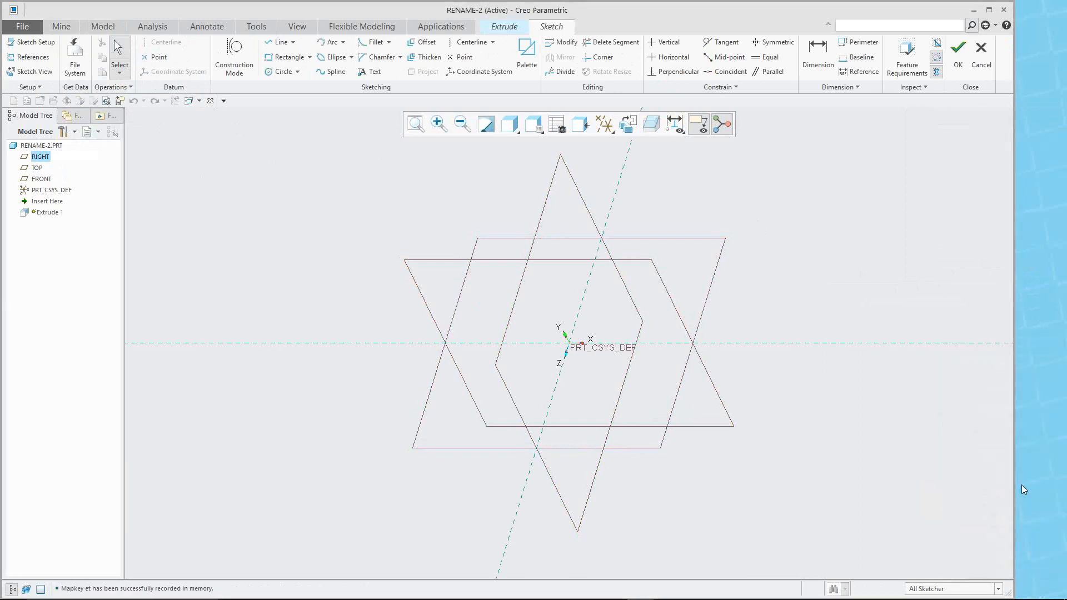
mouse_move(505, 592)
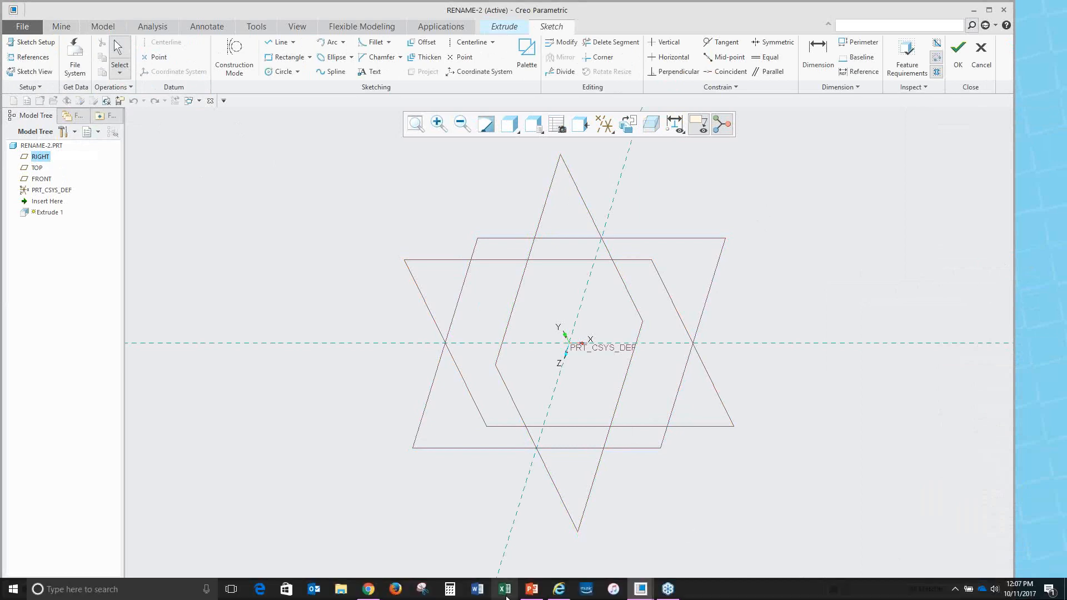
mouse_move(644, 591)
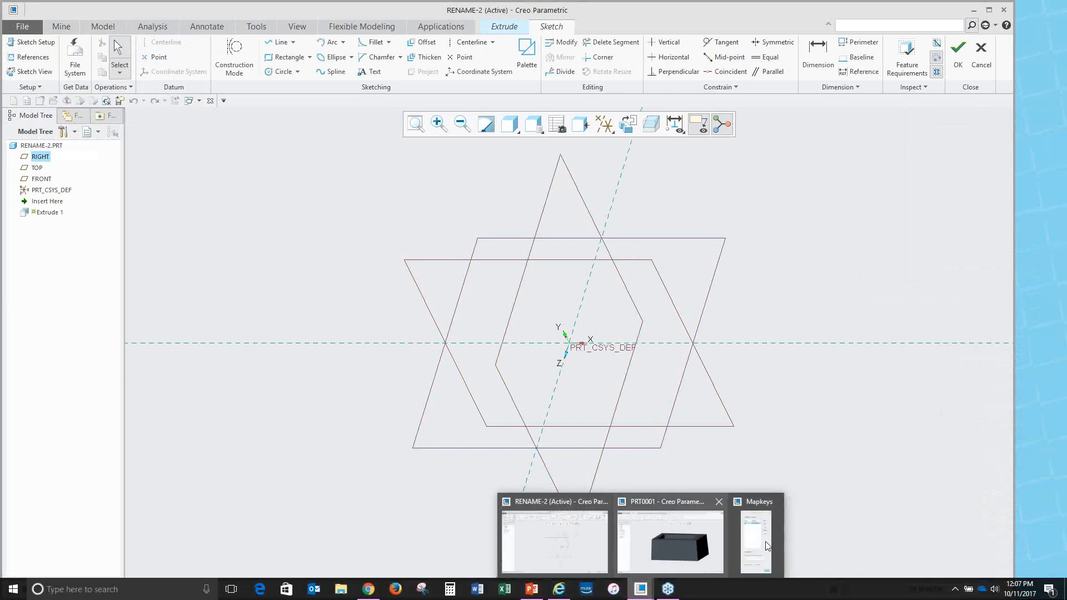
click(764, 539)
drag(914, 294, 992, 295)
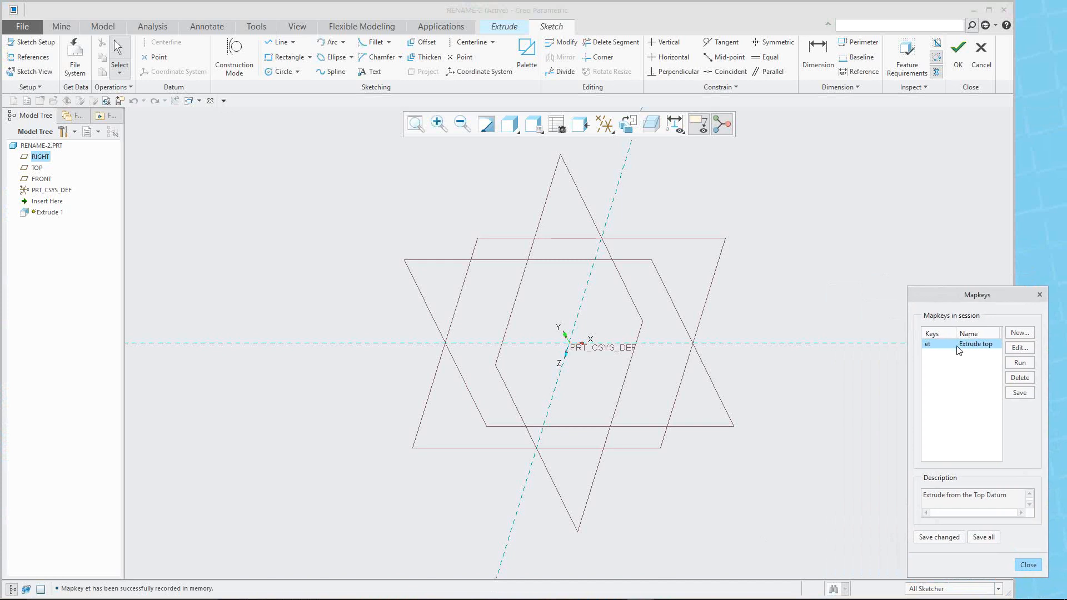
- Quit the sketch on the TOP datum without saving and cancel the extrude
click(981, 53)
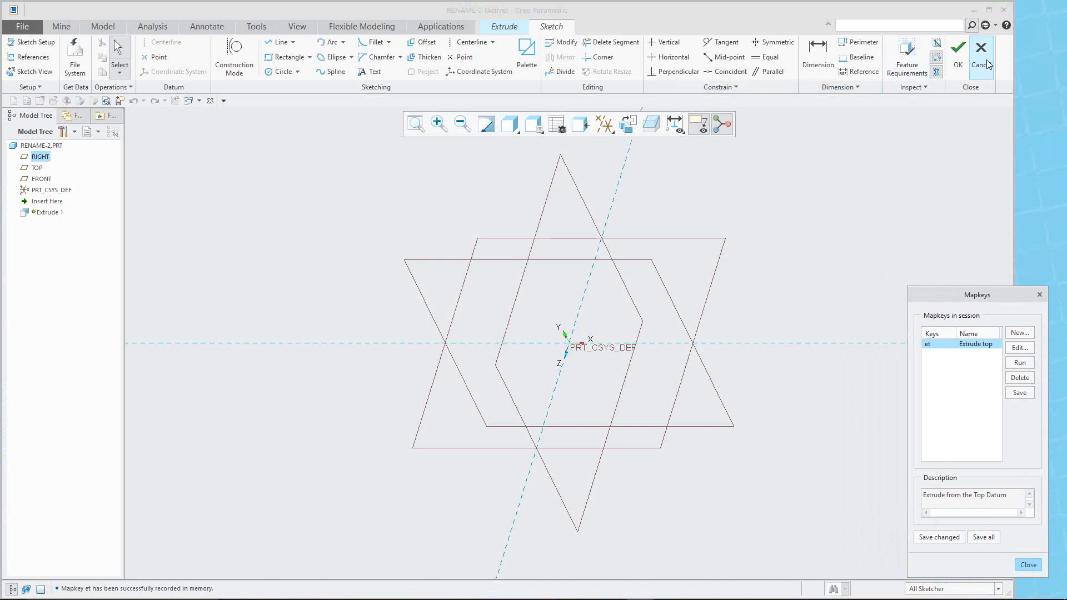
click(569, 326)
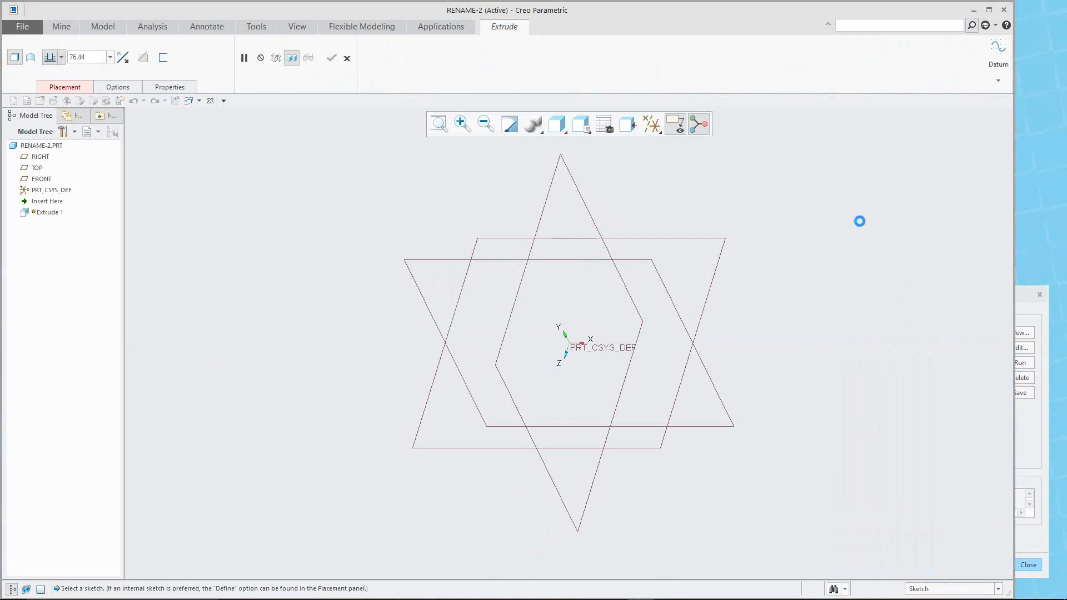
click(347, 57)
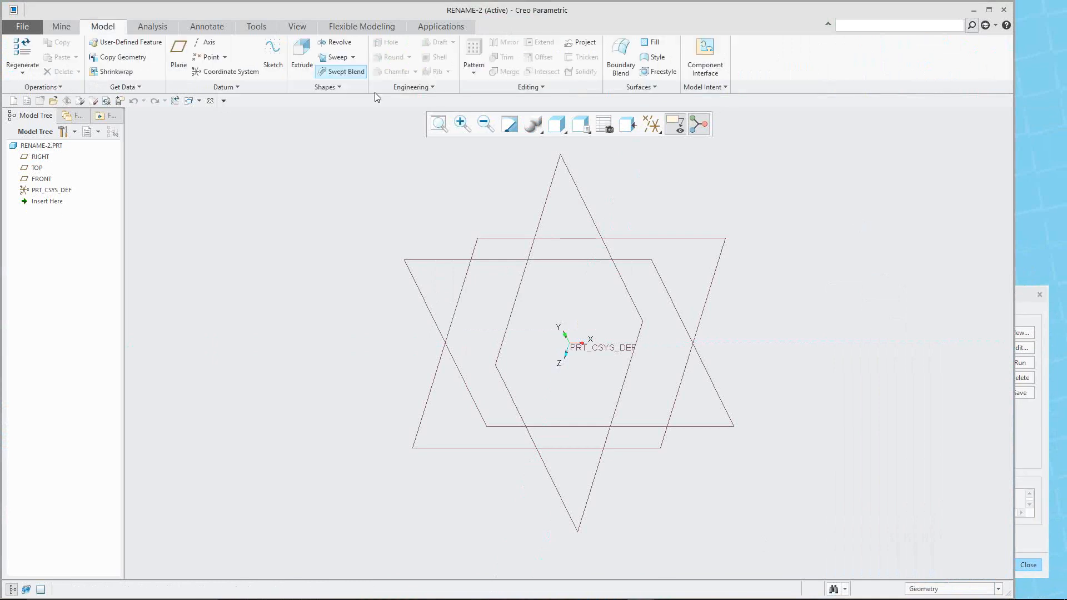
- Test-run the "Extrude top" mapkey from the Mapkeys dialog, and discard the sketch and extrude it starts
click(1023, 303)
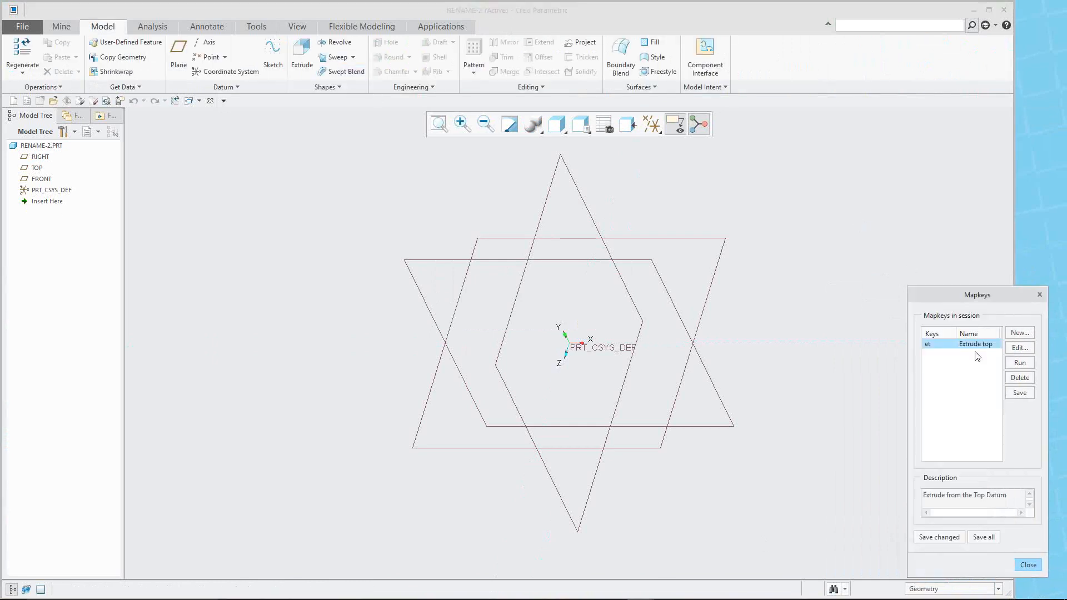
click(1027, 364)
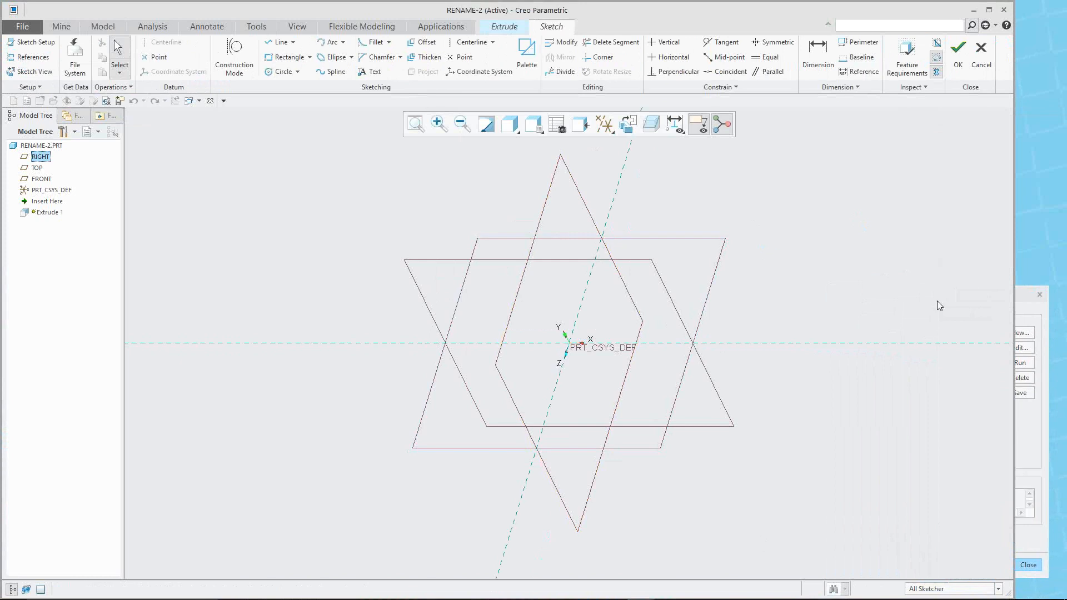
click(1031, 305)
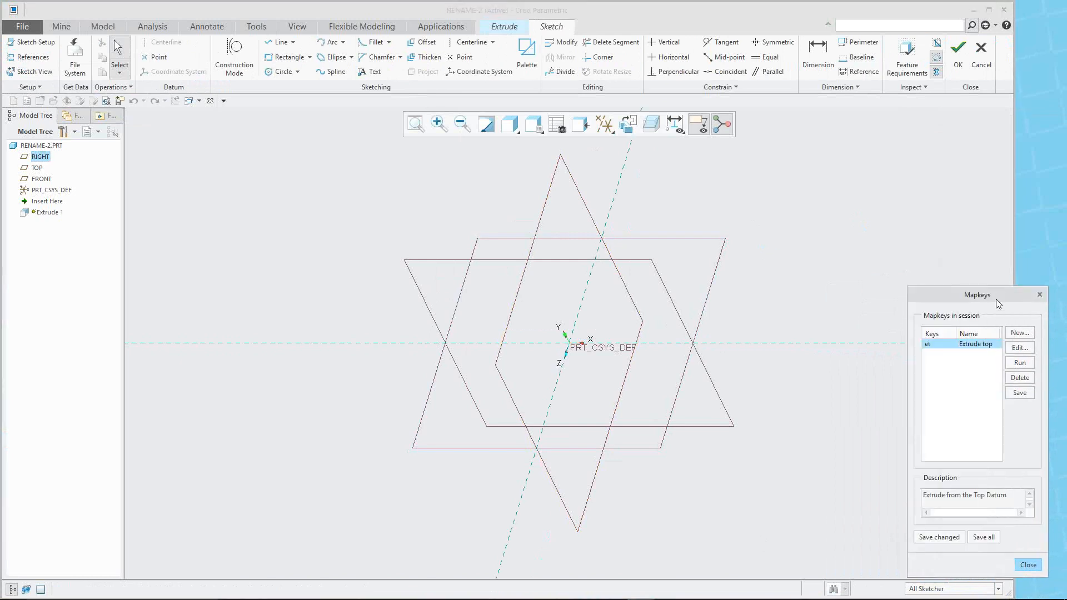
drag(998, 303, 1024, 301)
click(981, 56)
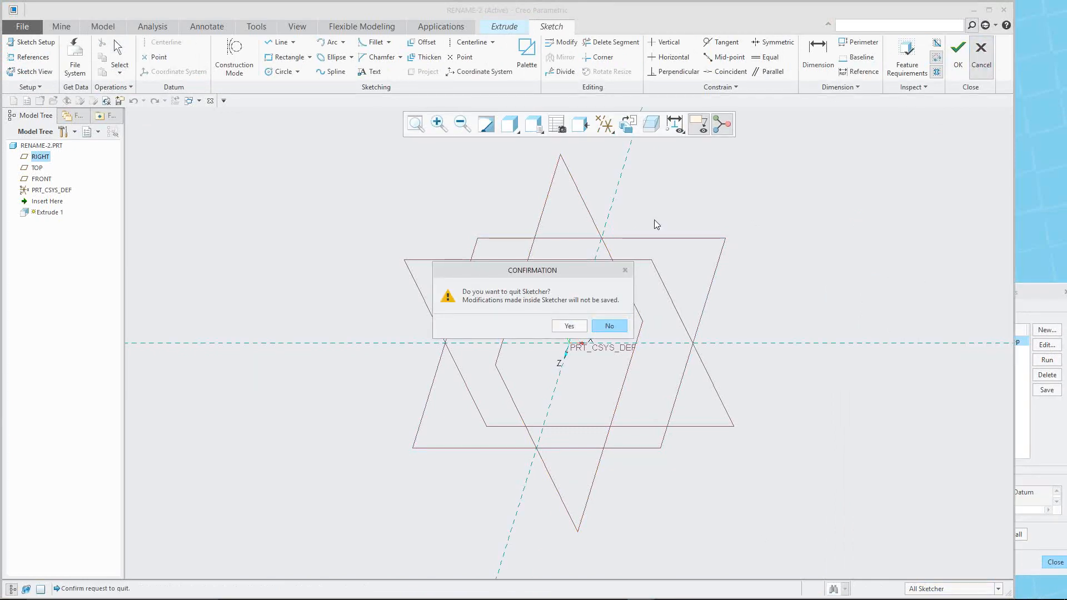
click(569, 326)
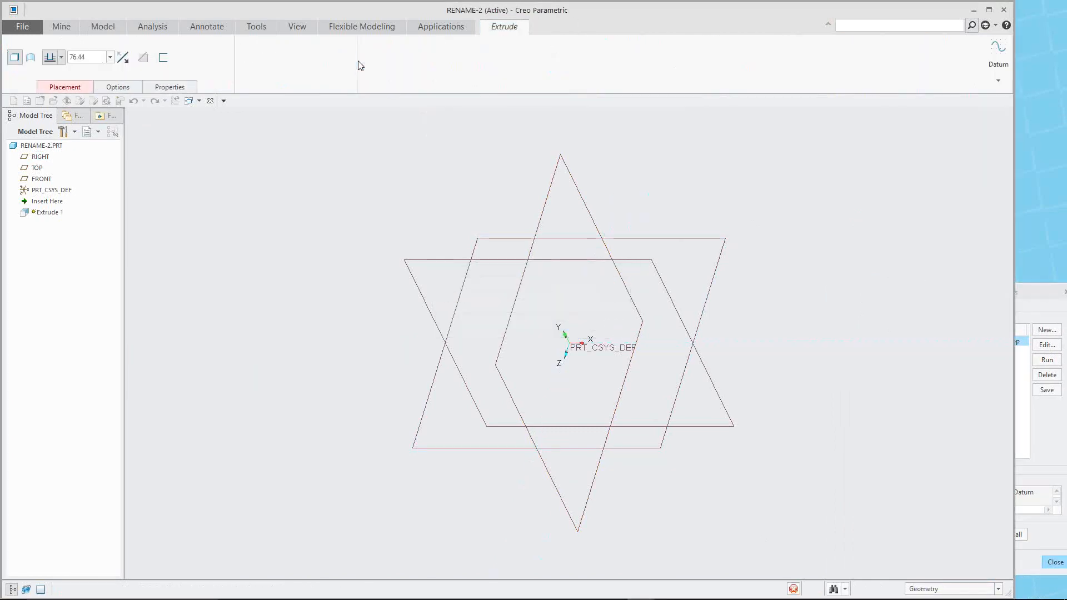
- Create a new mapkey with the keyboard shortcut "ef" and the name "Extrude Front"
click(1045, 294)
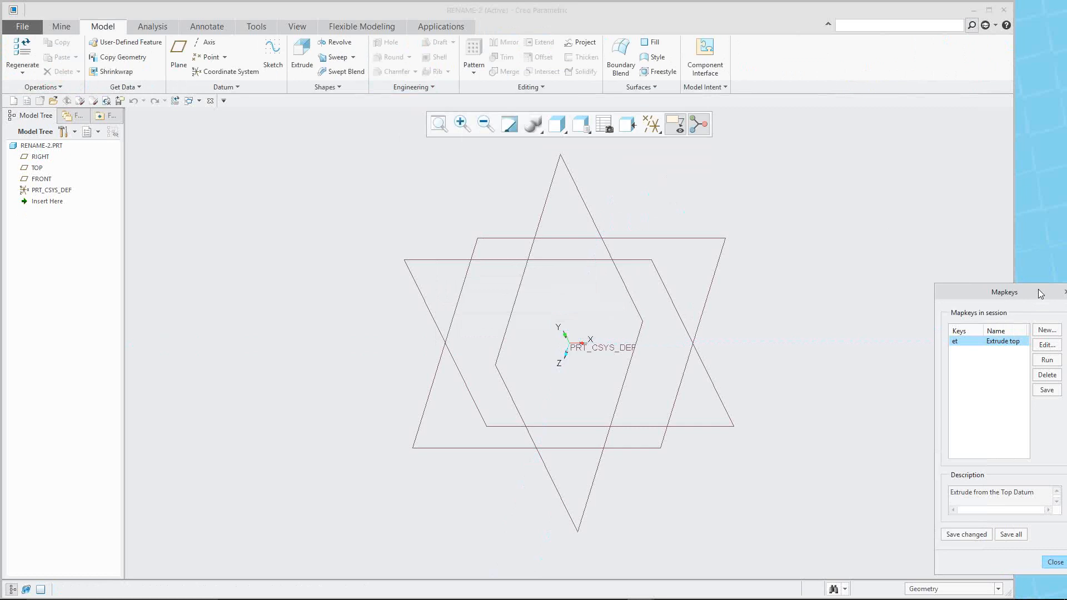
click(1050, 332)
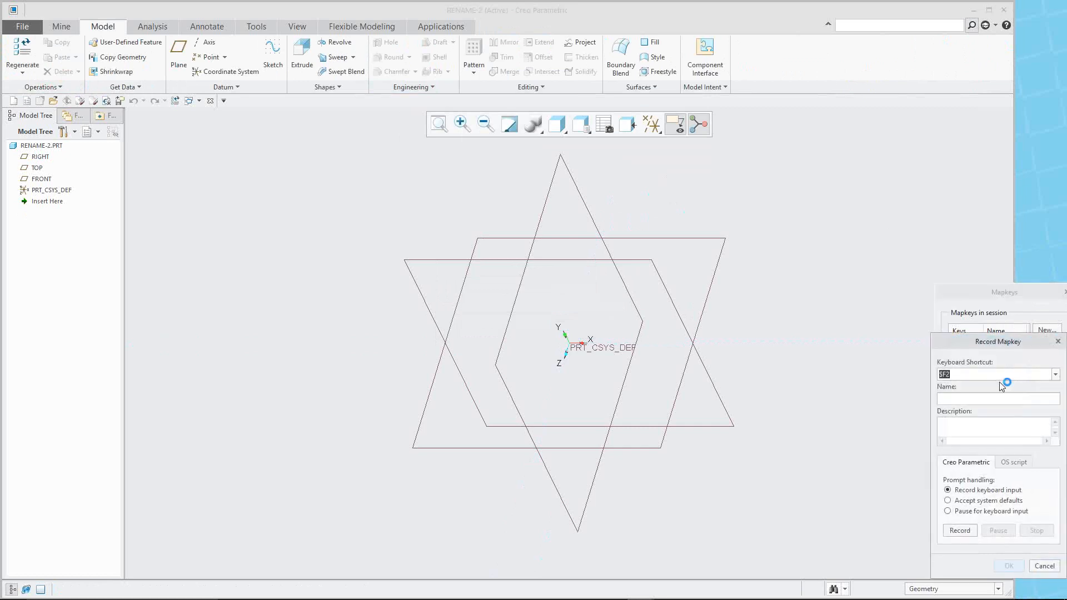
text(EF)
- Begin recording the "ef" mapkey, start an Extrude from the Model commands and choose to define an internal sketch
click(959, 531)
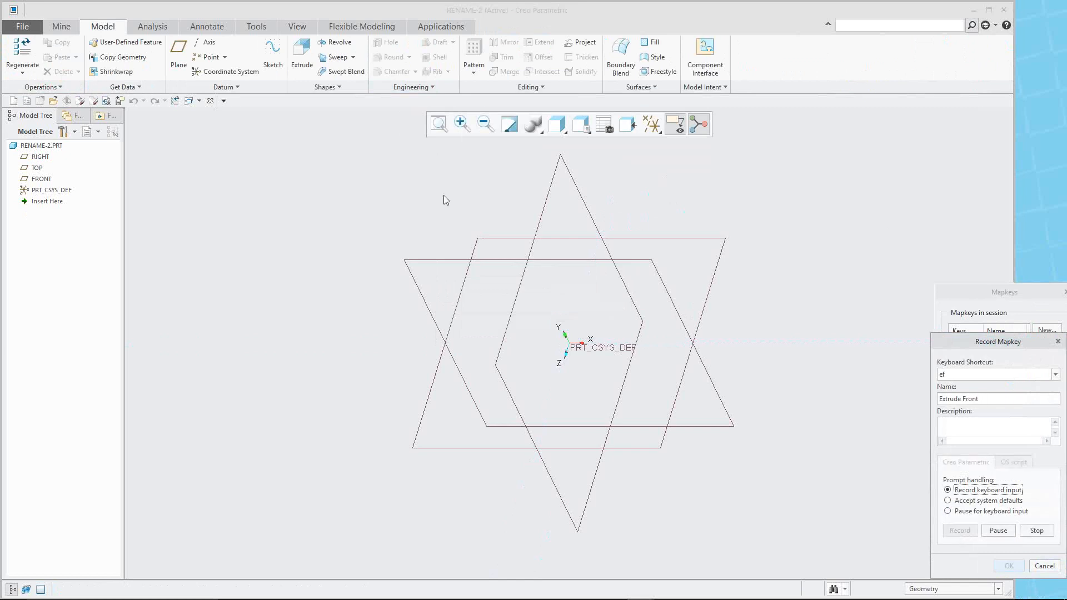
click(107, 27)
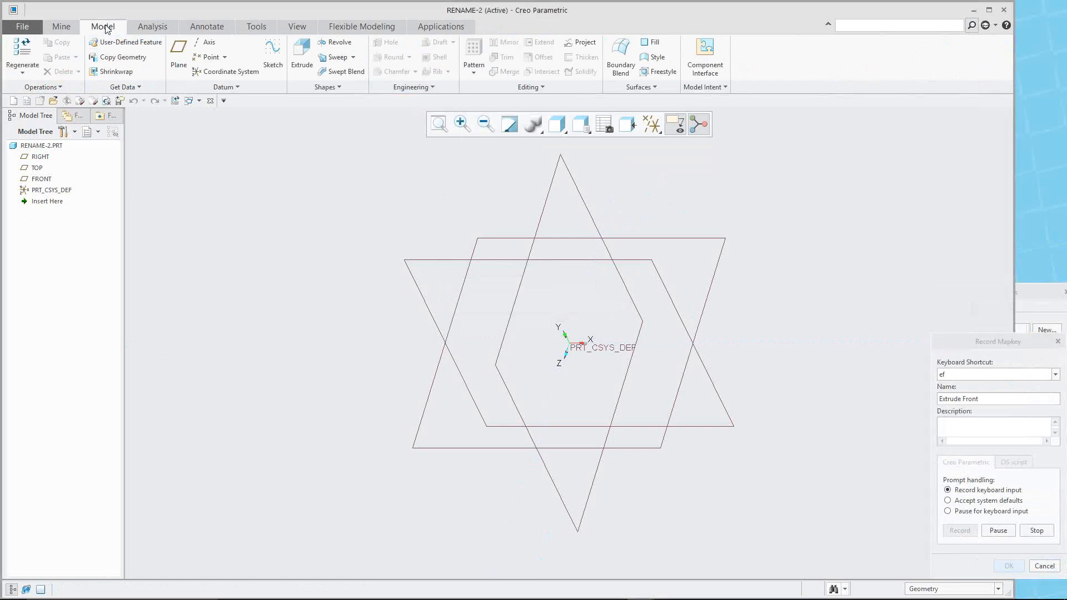
click(305, 51)
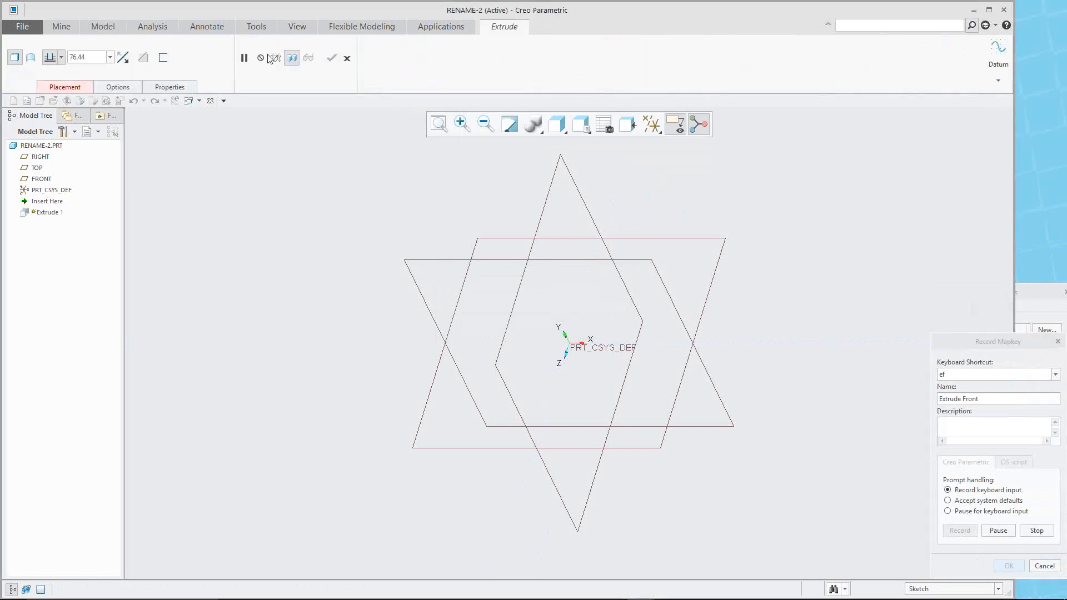
click(79, 87)
click(158, 126)
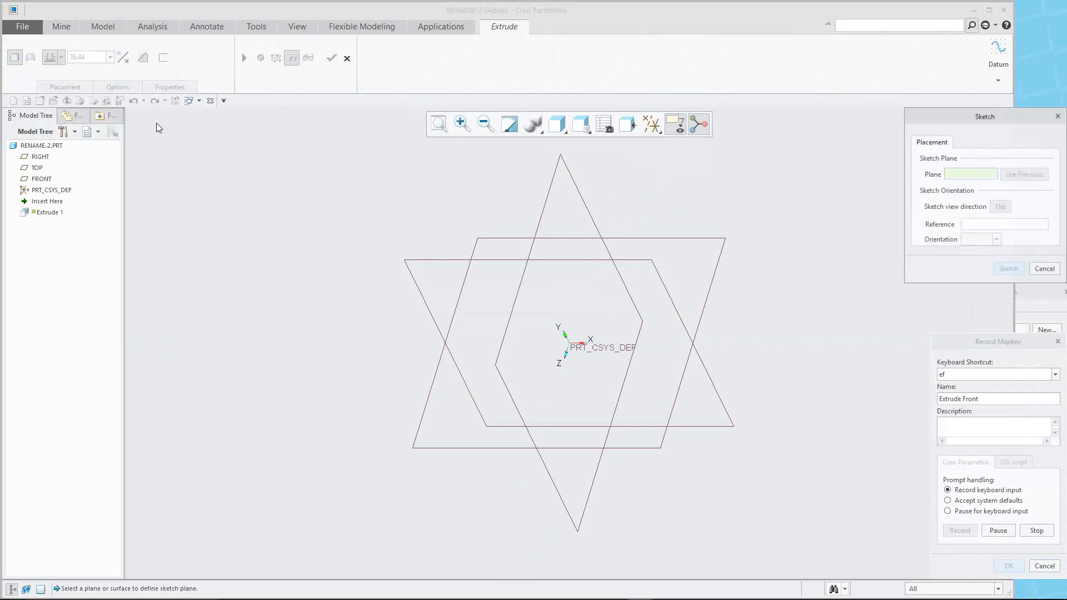
- Set FRONT as the sketch plane with RIGHT as the reference and orientation Right, and enter the sketch
click(39, 181)
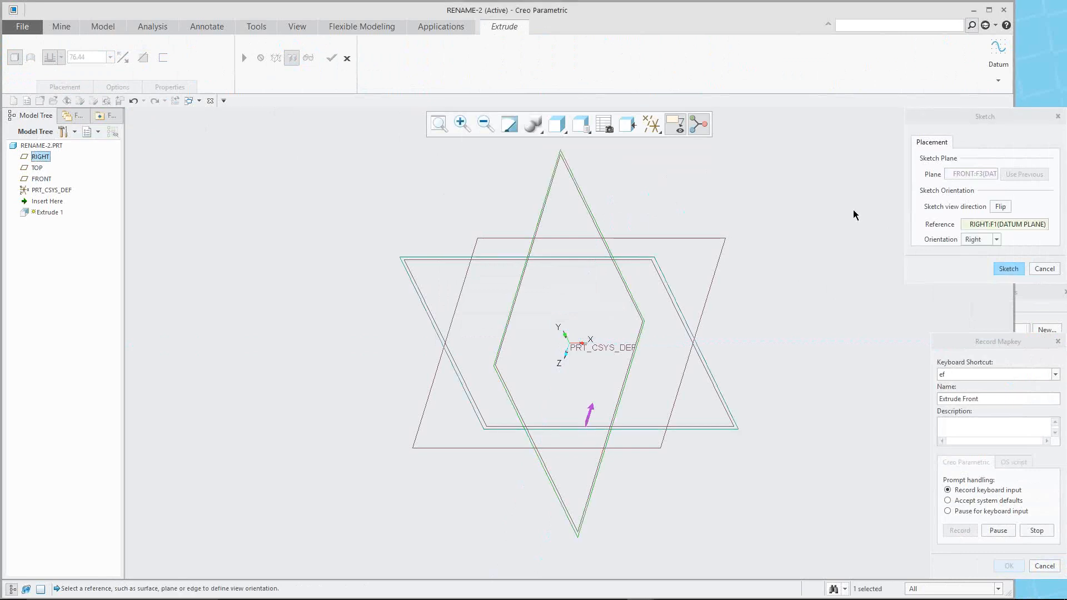
click(995, 225)
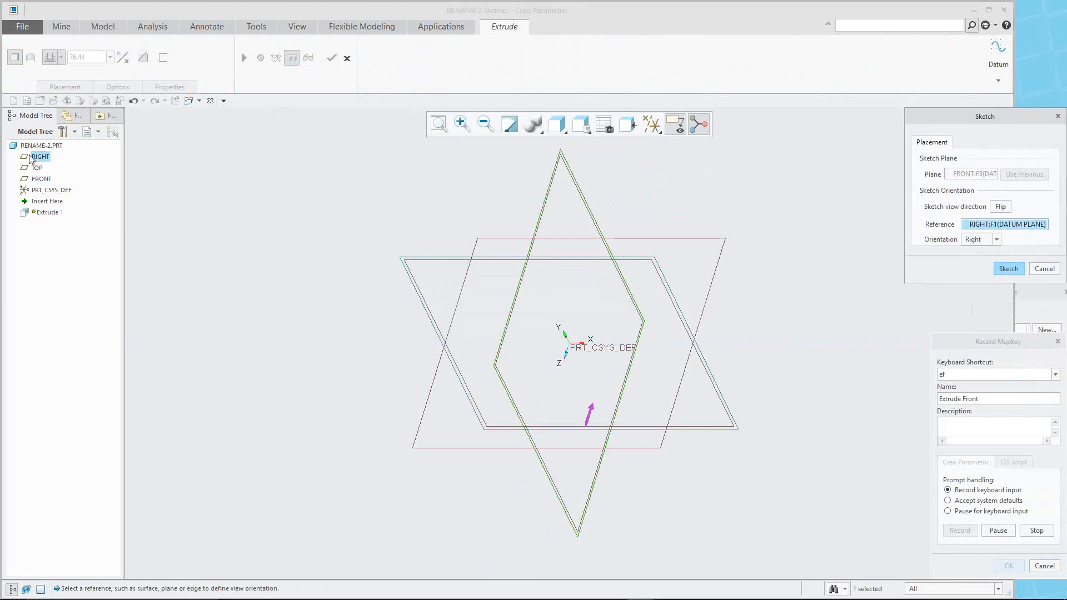
double_click(33, 157)
click(997, 239)
click(976, 280)
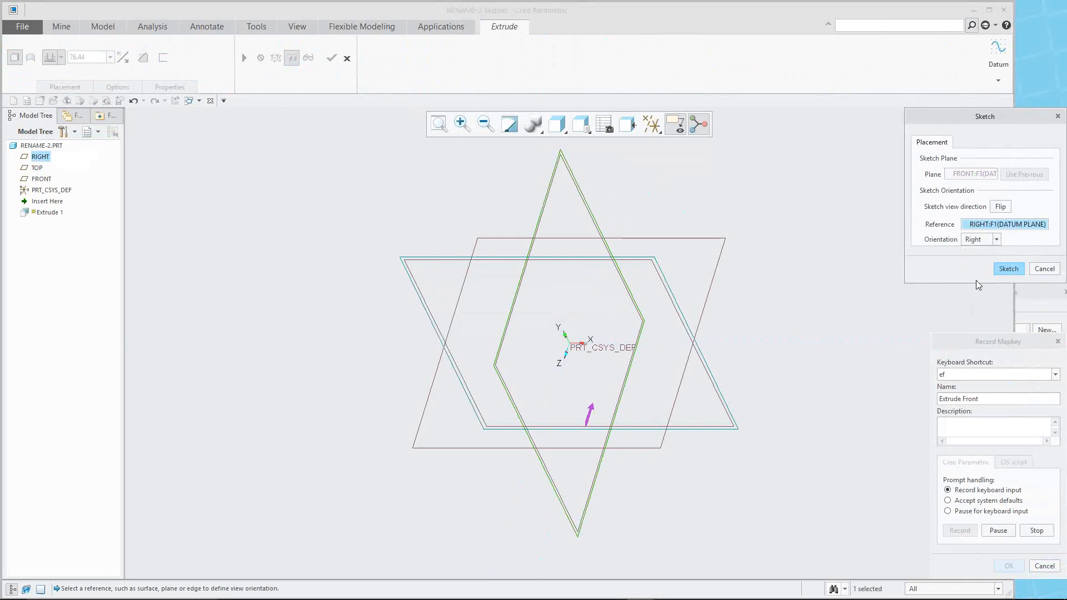
click(1009, 269)
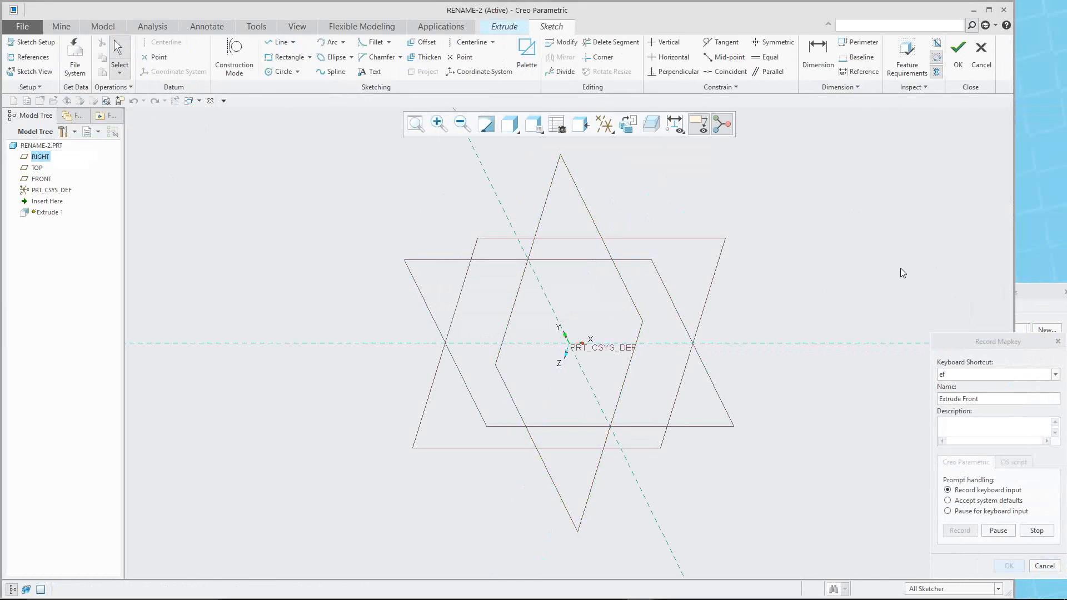
- Stop recording and accept the "ef" mapkey, and bring the Mapkeys dialog back to the front
click(1037, 530)
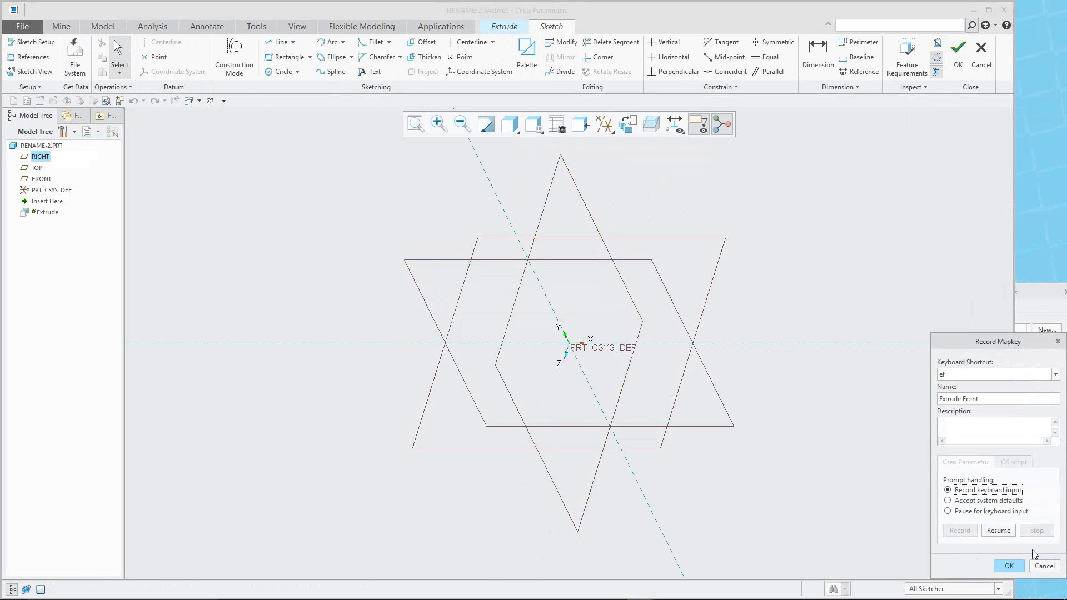
click(1009, 565)
click(1046, 296)
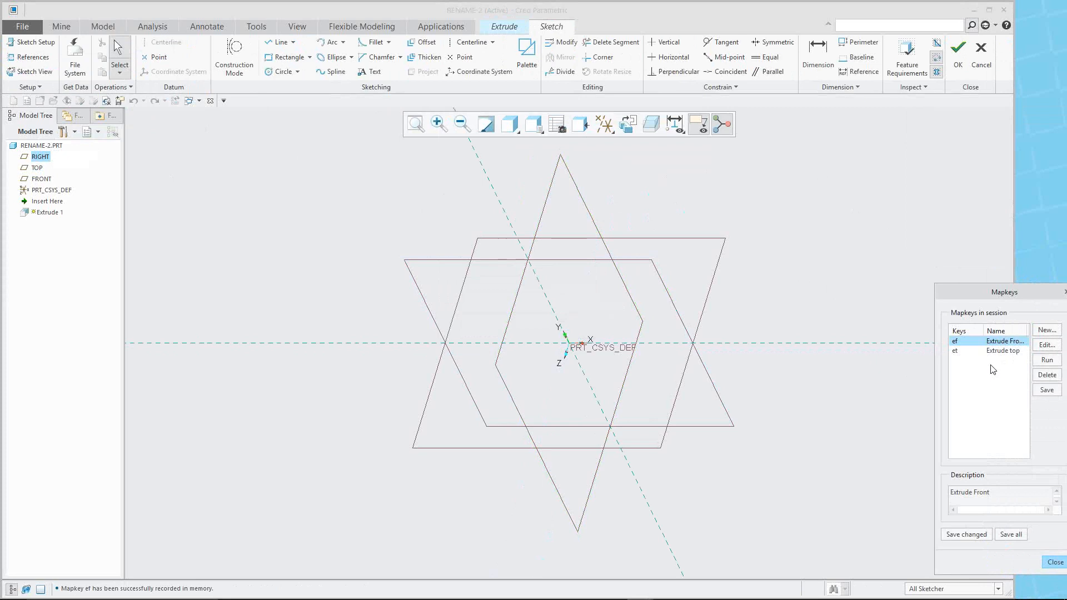
- Quit the sketch on the FRONT datum without saving and cancel the extrude
click(983, 61)
click(568, 328)
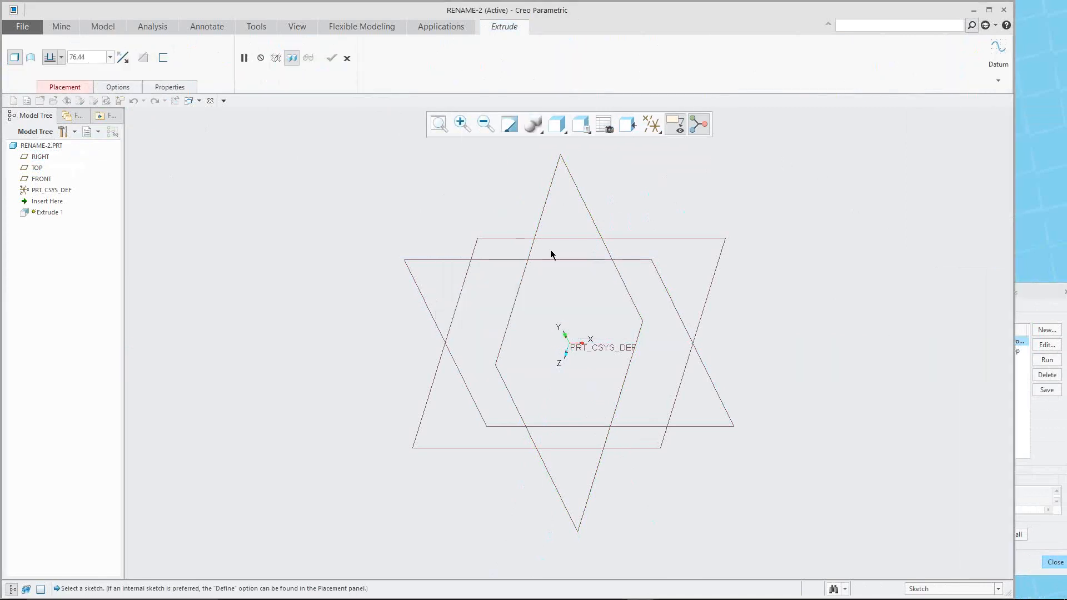
click(348, 58)
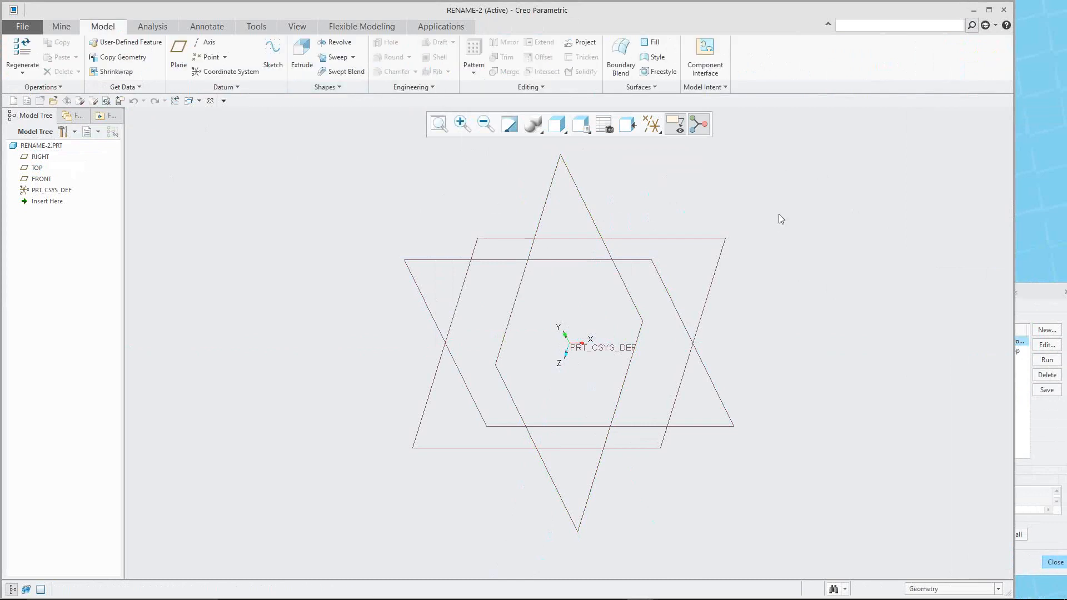
- Run the "et" mapkey from the Mapkeys dialog, quit the resulting sketch without saving and cancel the extrude
click(1056, 324)
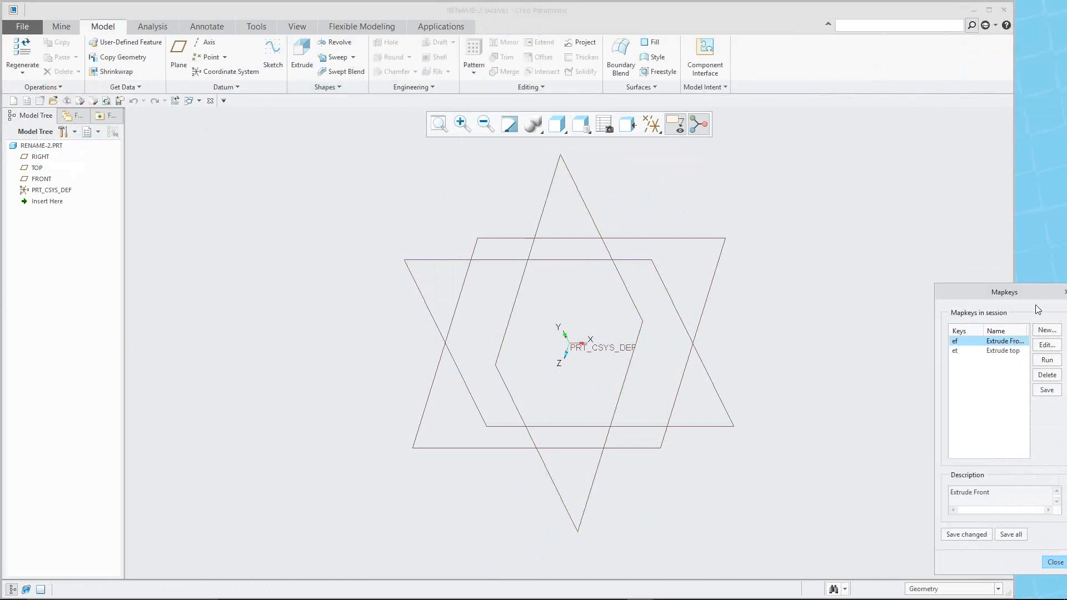
click(995, 354)
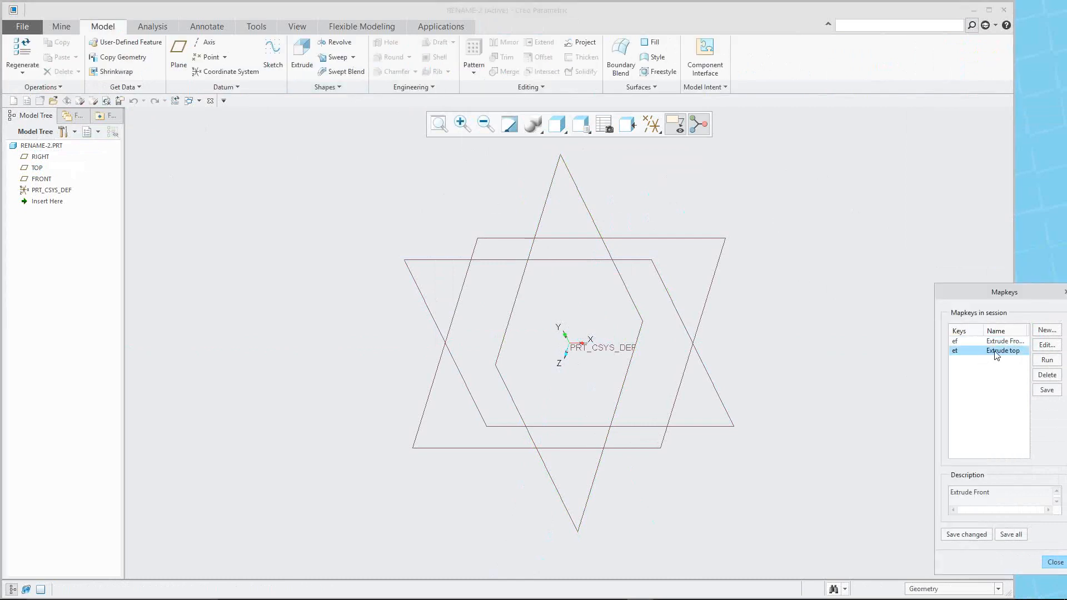
click(1048, 360)
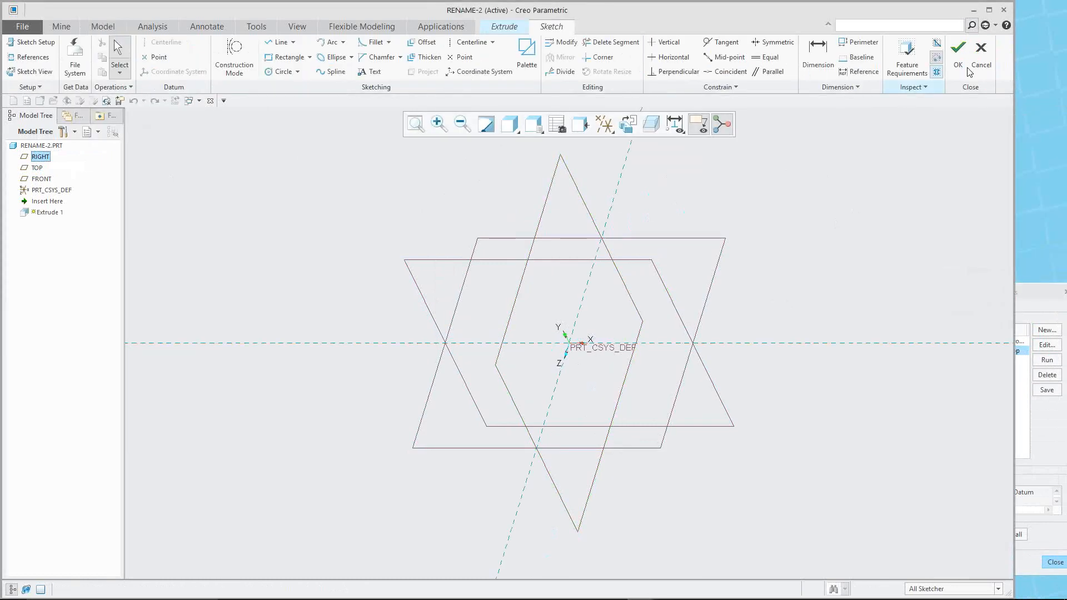
click(981, 56)
click(570, 324)
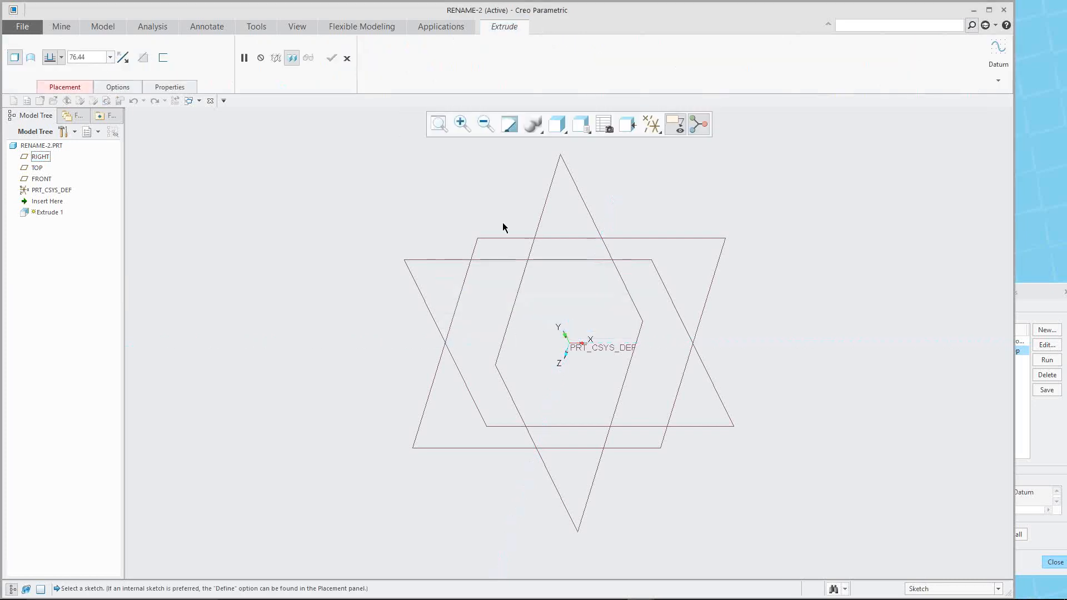
click(347, 58)
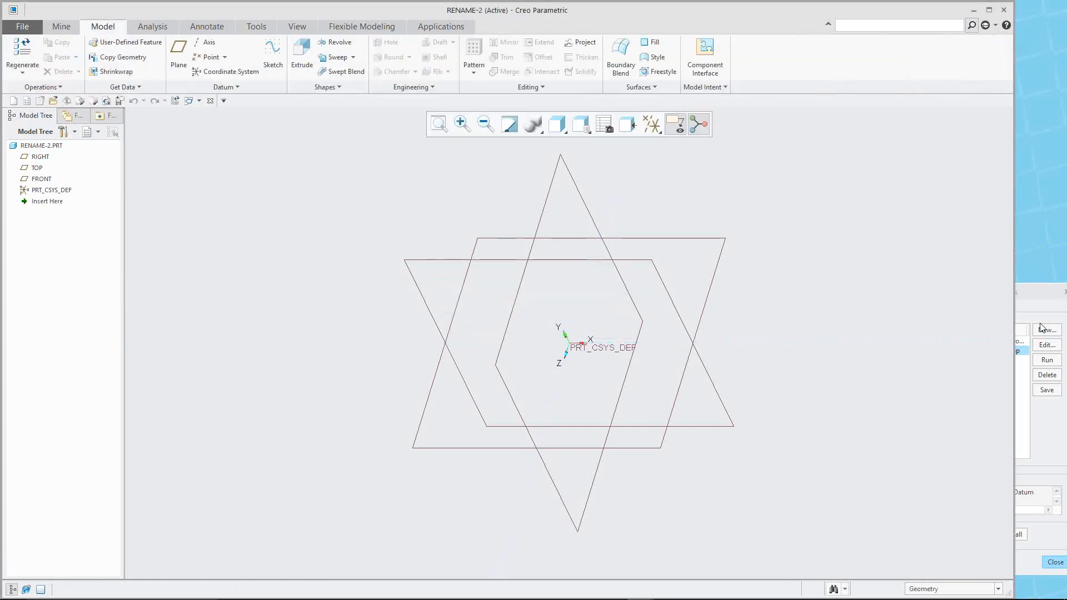
- Run the "ef" mapkey from the Mapkeys dialog, quit the resulting sketch without saving and cancel the extrude
click(1032, 303)
click(978, 341)
click(1048, 359)
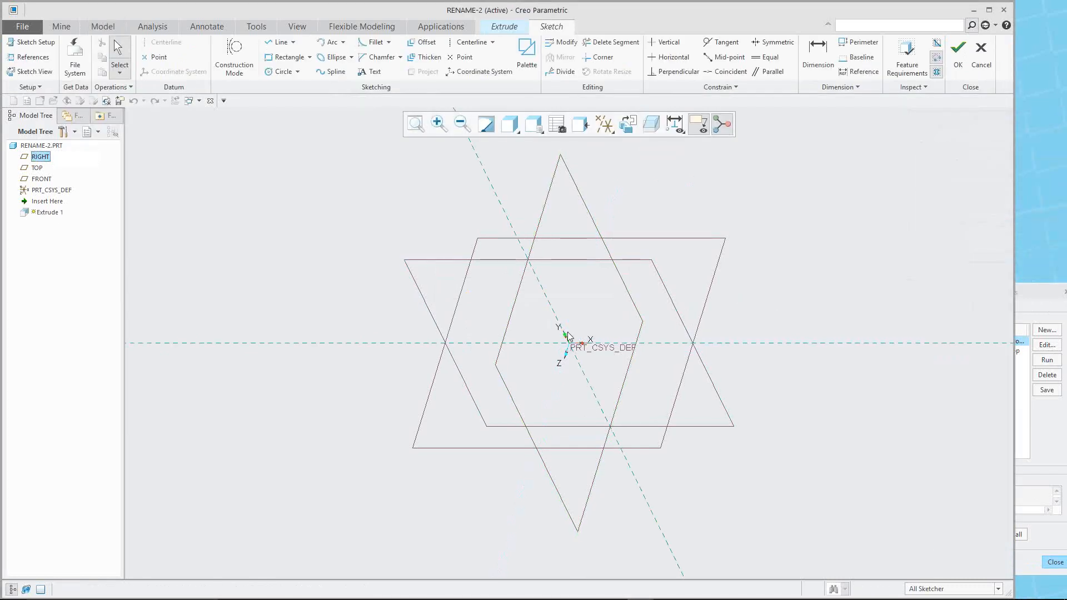
click(981, 64)
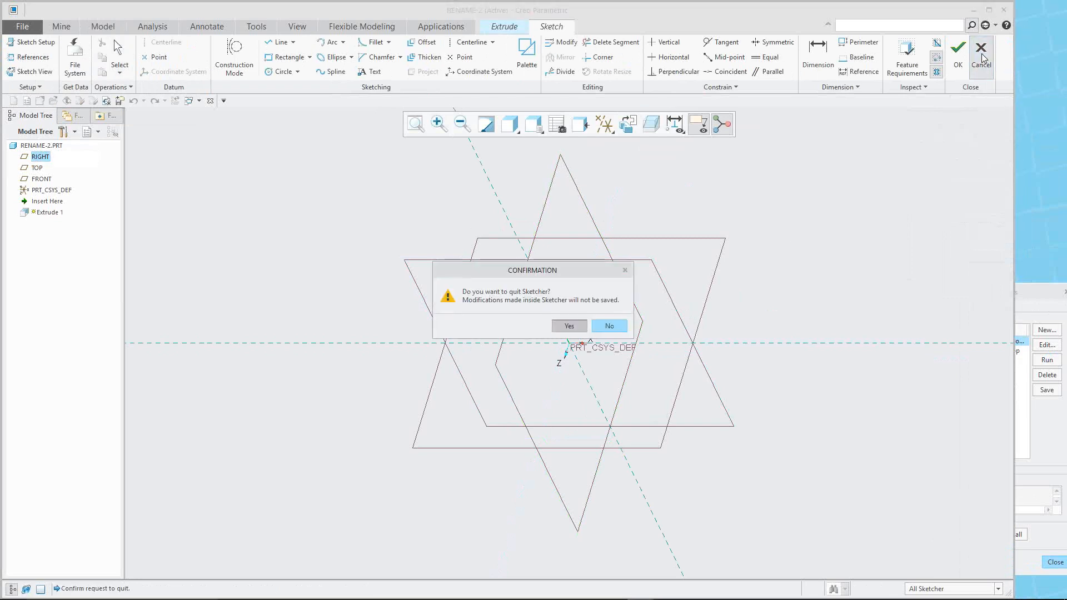
click(572, 328)
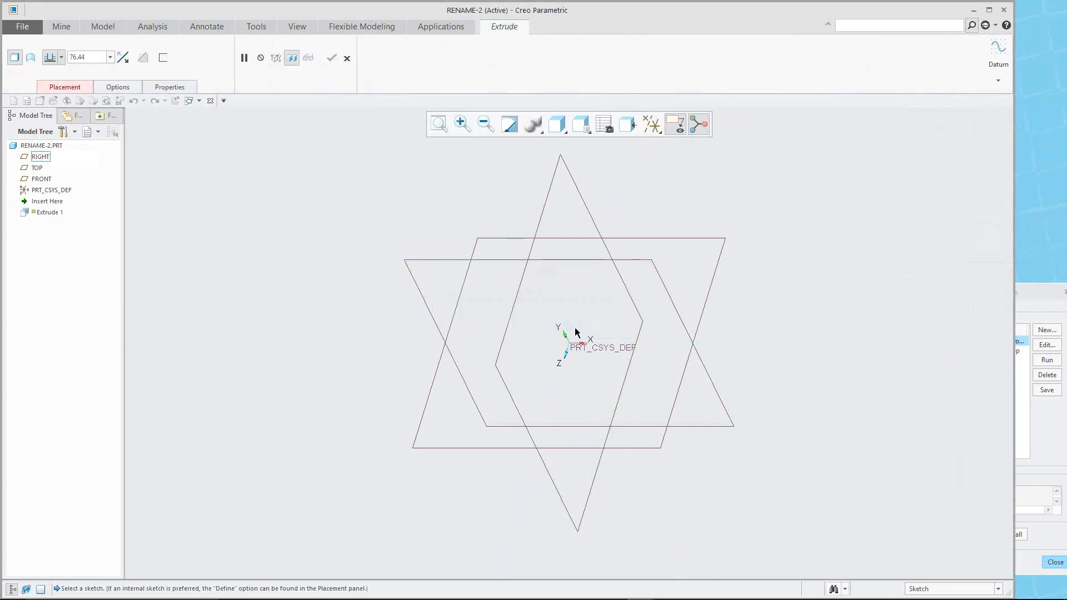
click(347, 57)
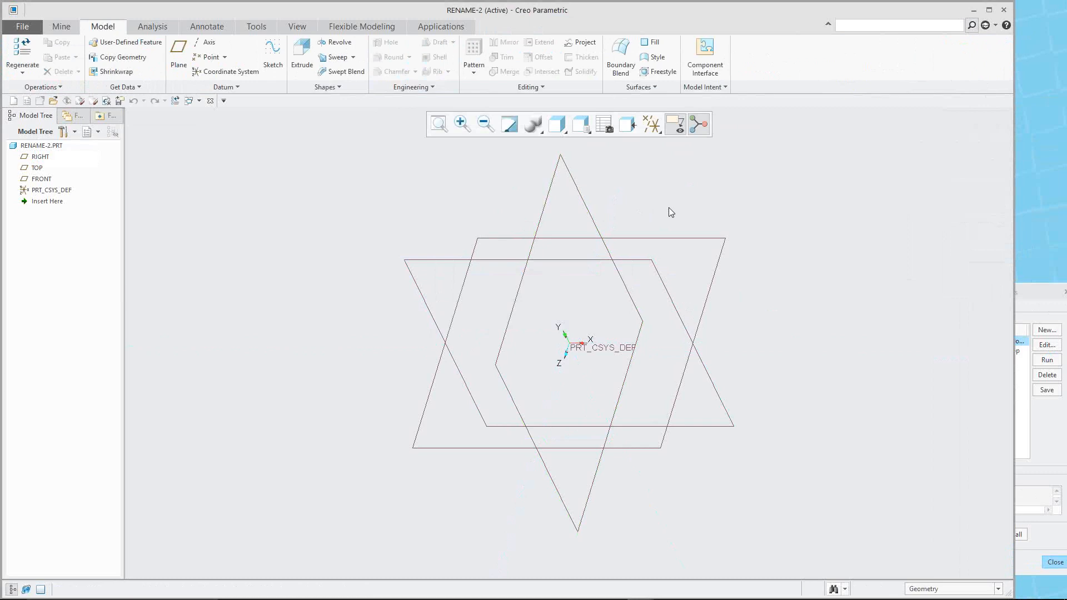
- Close the Mapkeys dialog, and test the "et" mapkey by its key sequence, discarding the sketch and extrude it starts
click(1038, 309)
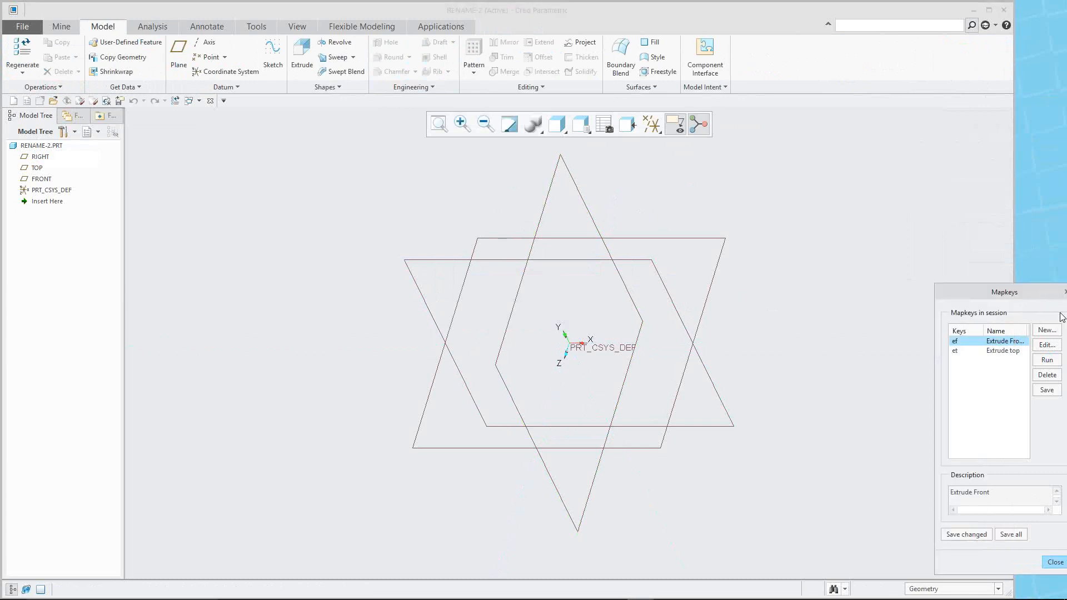
click(1055, 563)
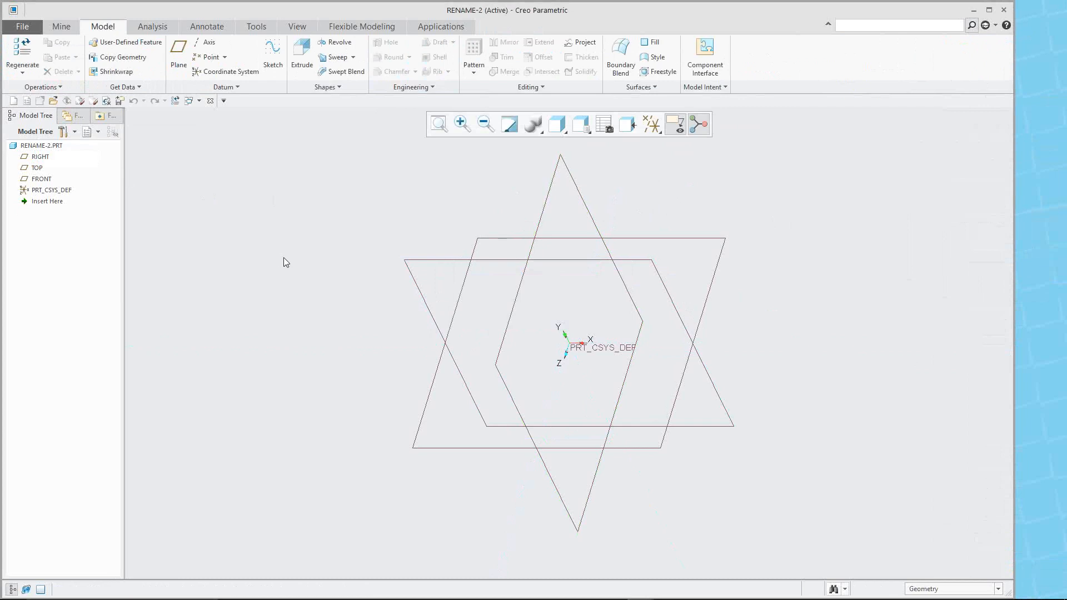
key(x)
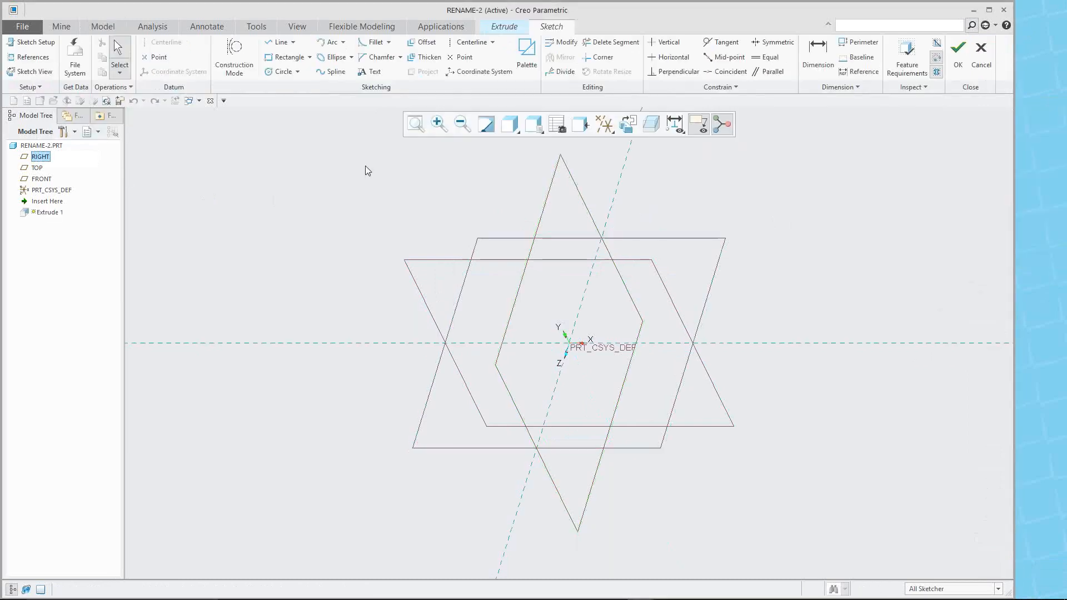
click(981, 53)
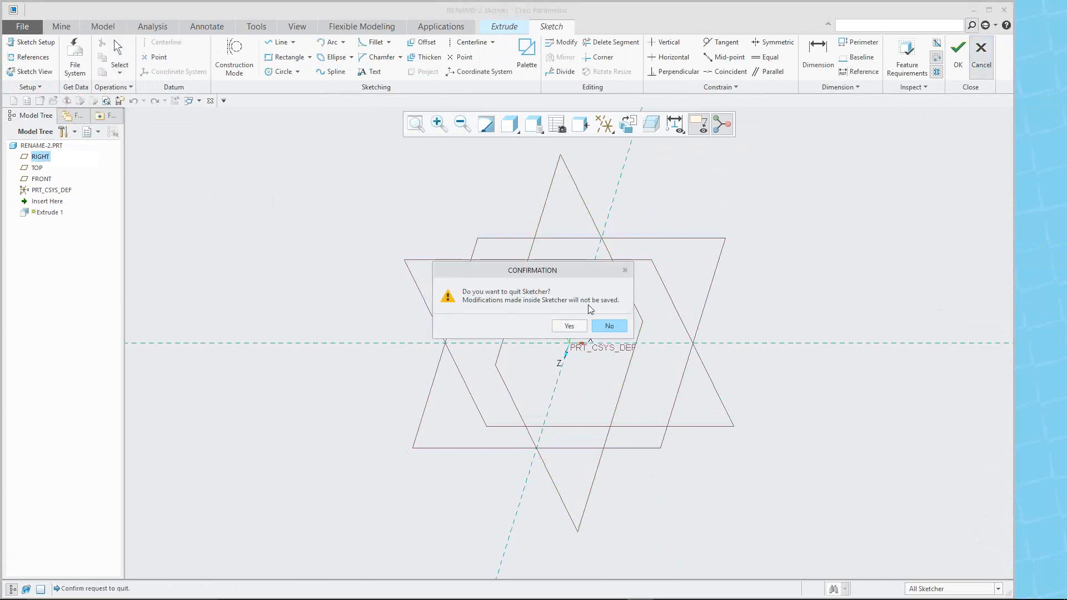
click(568, 326)
click(352, 62)
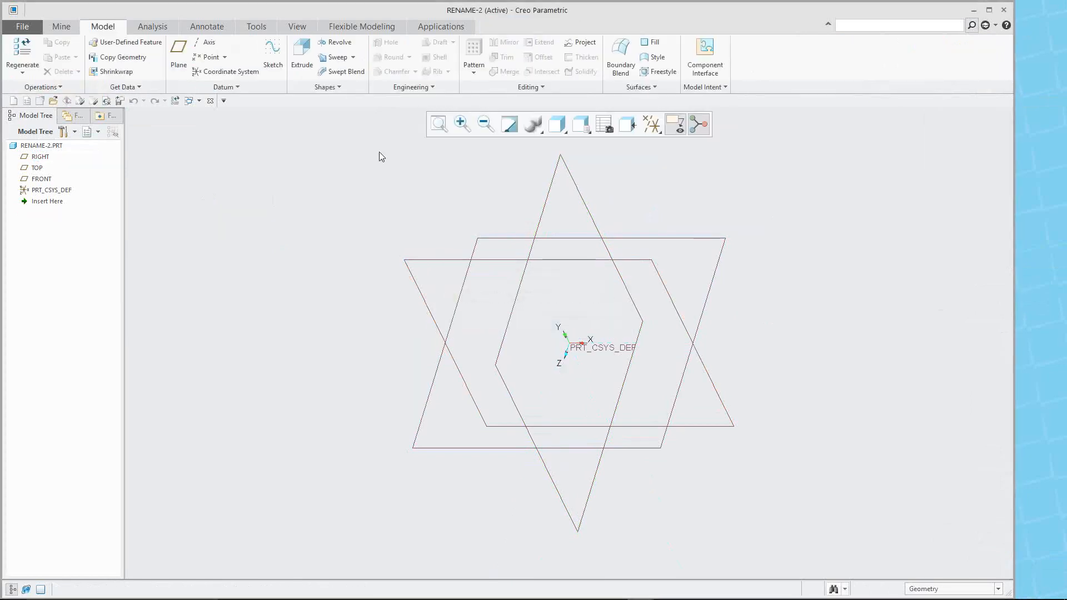
- Open the ribbon customization and add a new group to the custom Mine tab
click(57, 27)
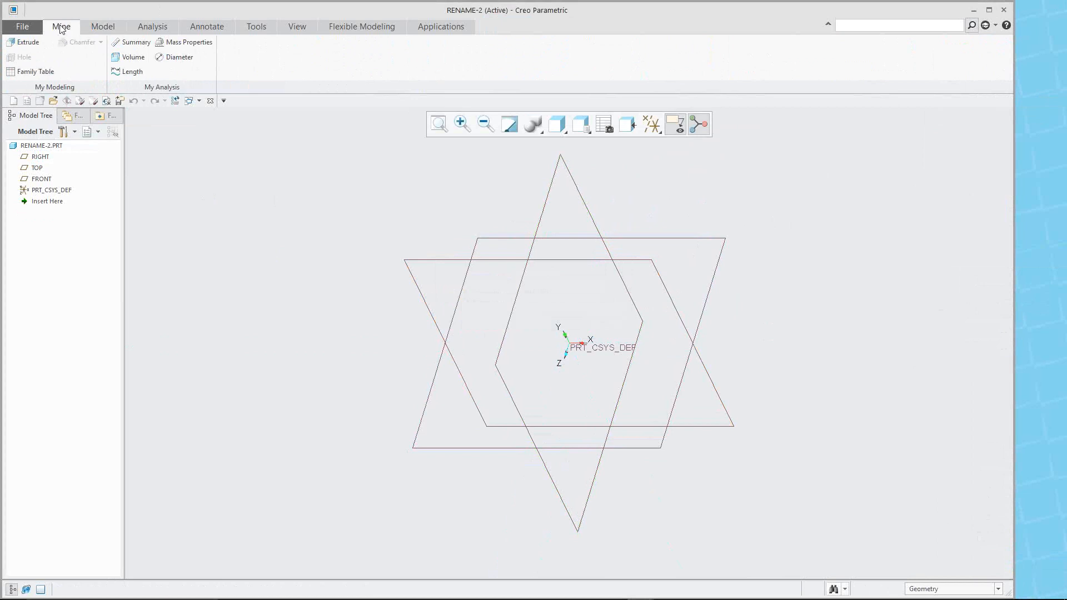
right_click(256, 62)
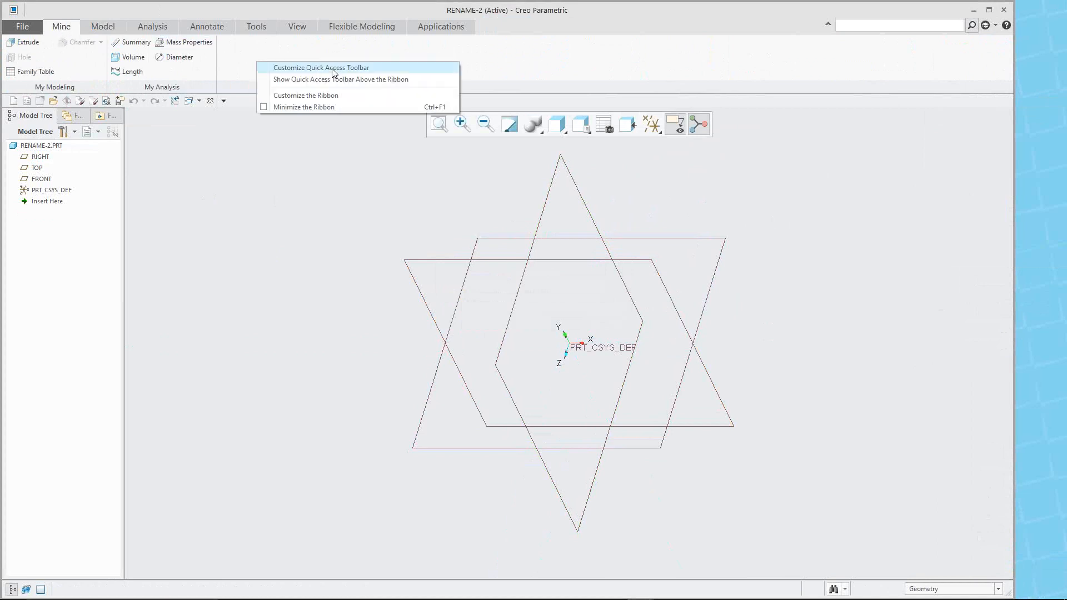
click(318, 96)
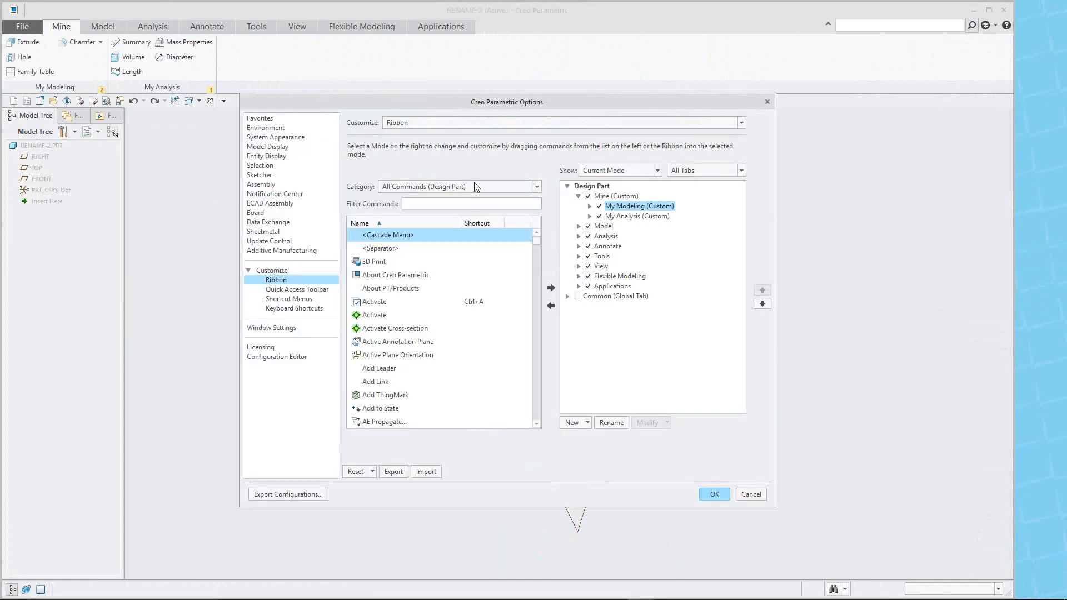
click(603, 198)
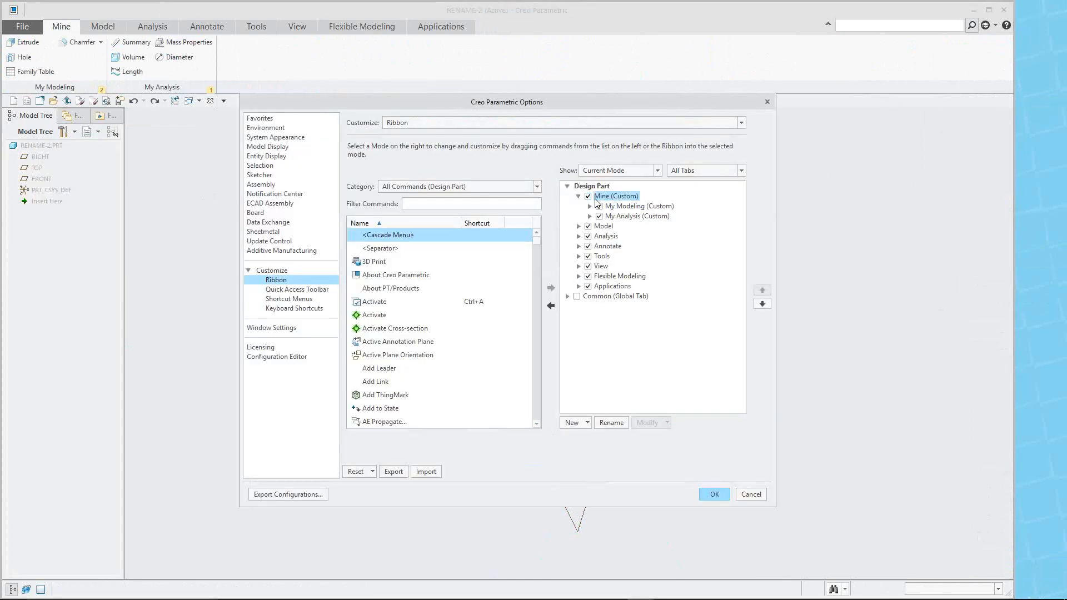
click(587, 423)
click(592, 447)
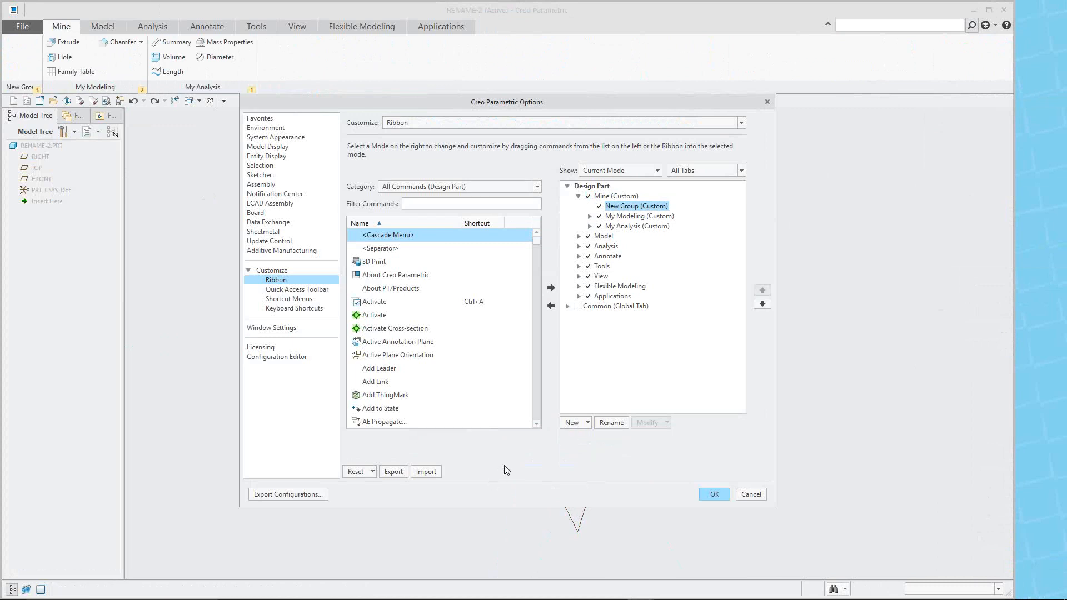
- Rename the new group as Mapkeys and move it below My Analysis in the Mine tab
right_click(631, 205)
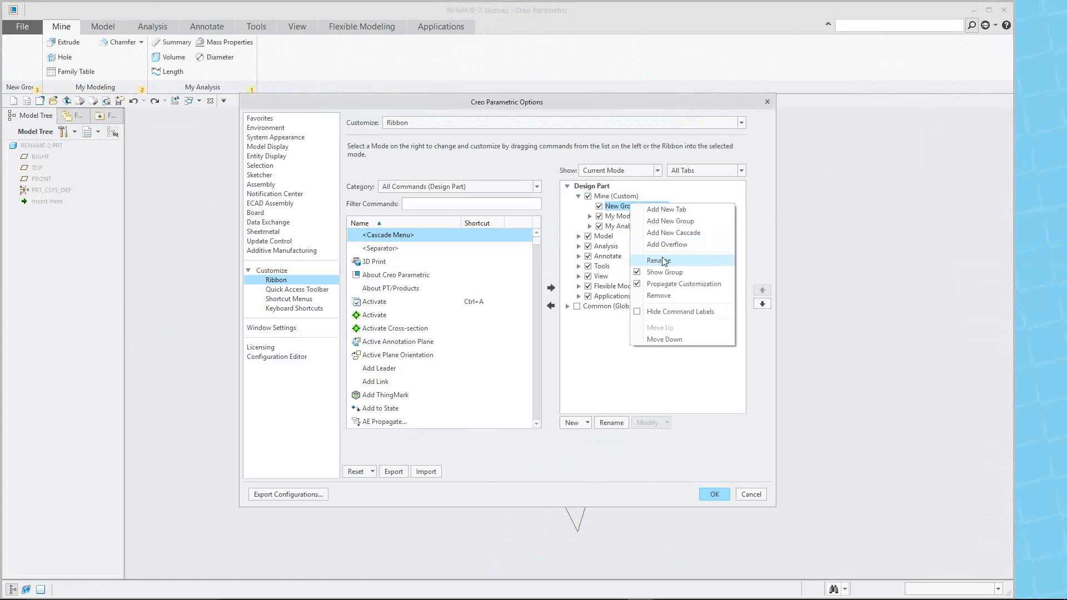
click(665, 261)
text(Mapkeys)
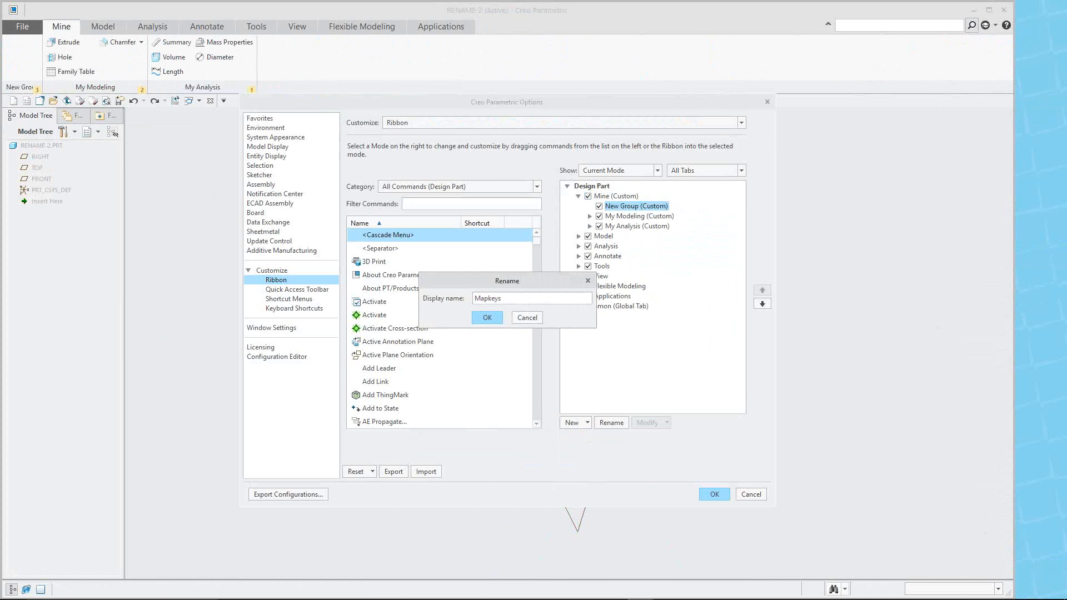
key(Return)
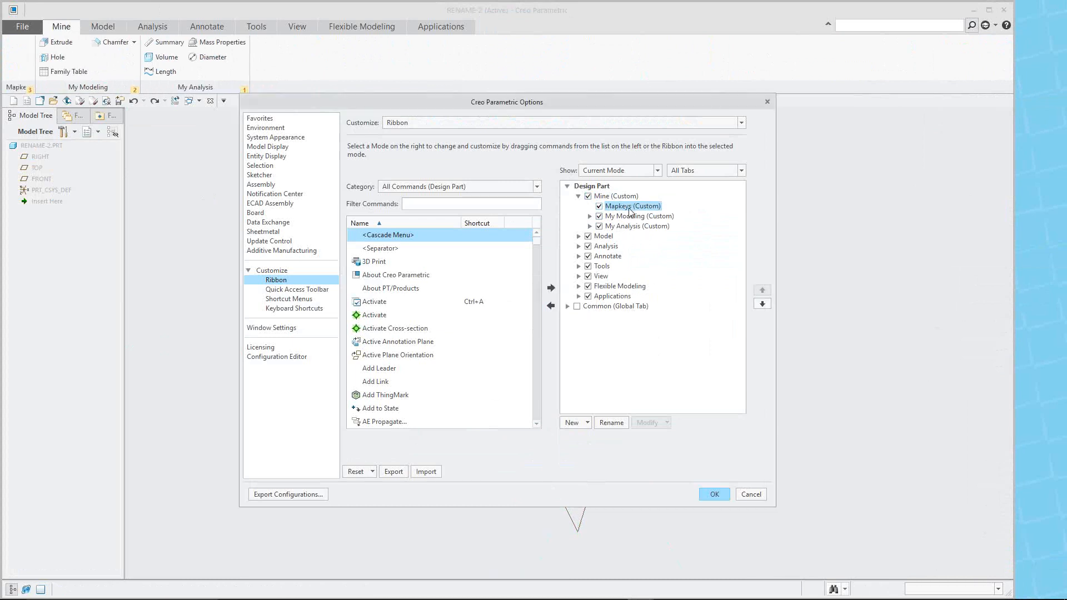
click(762, 304)
click(762, 304)
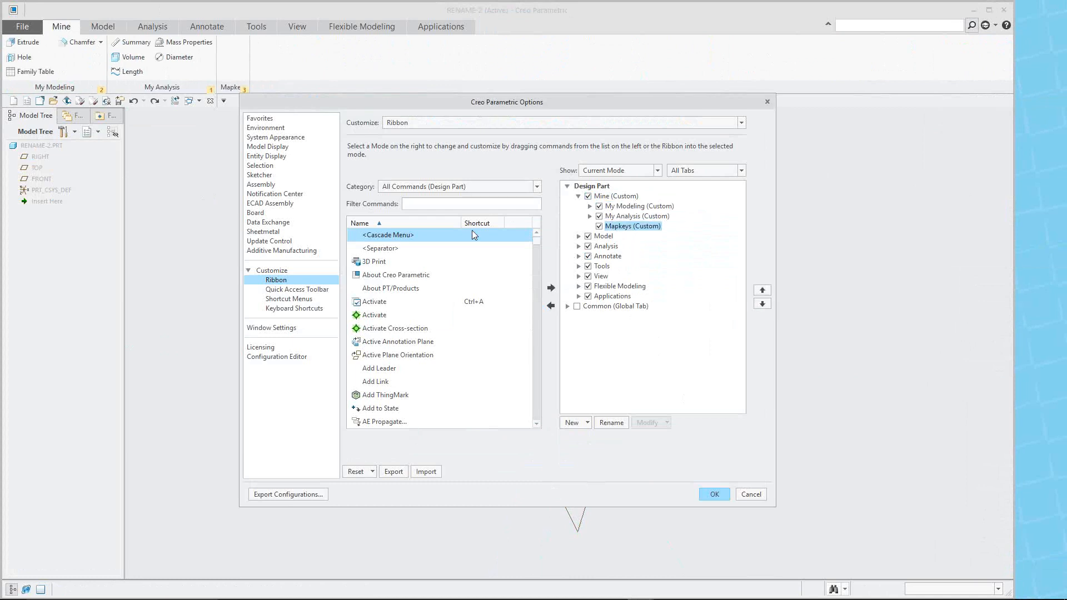
- Add the Extrude Front and Extrude top commands from the Mapkeys category to the Mapkeys group
click(537, 188)
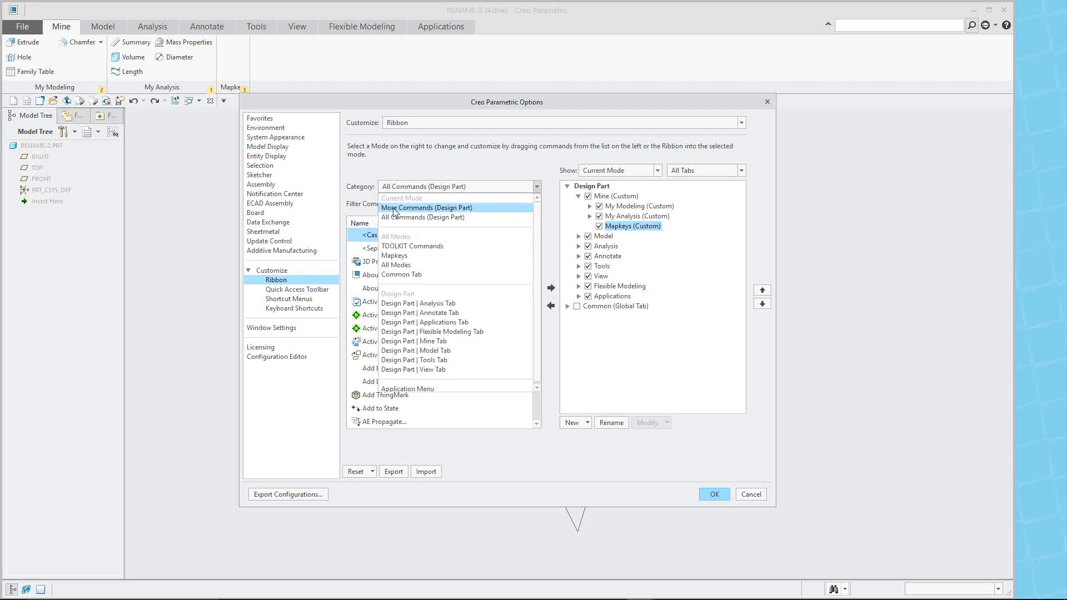
click(398, 256)
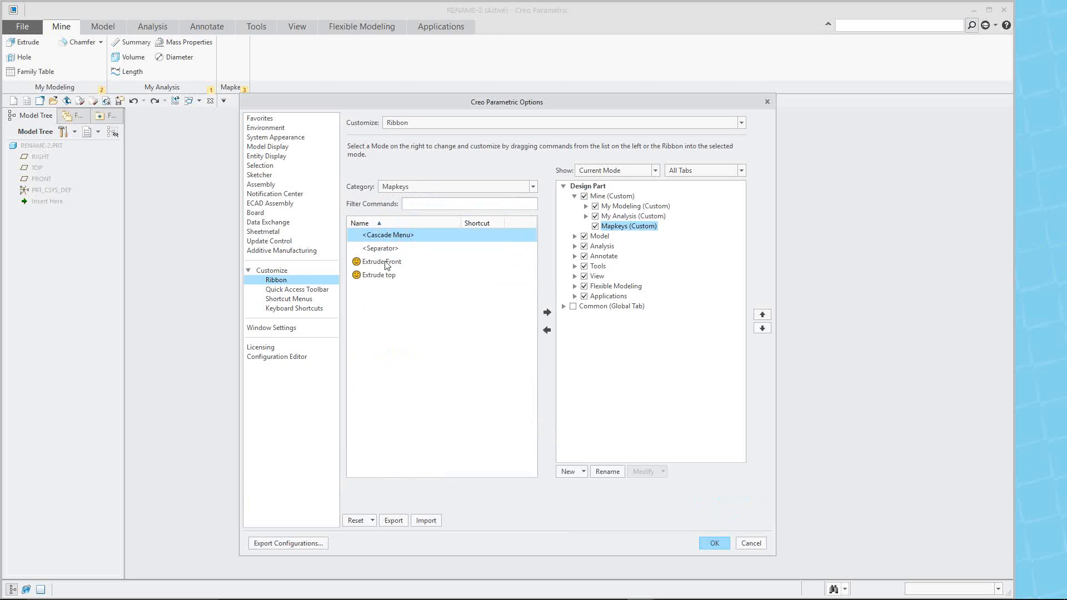
click(386, 262)
click(547, 313)
click(398, 276)
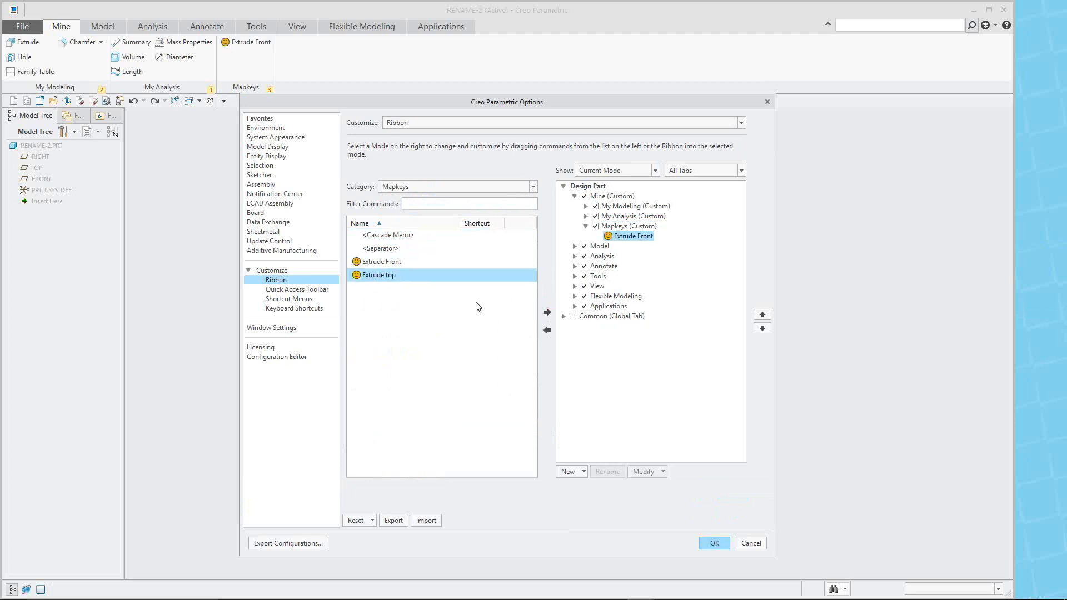
click(547, 312)
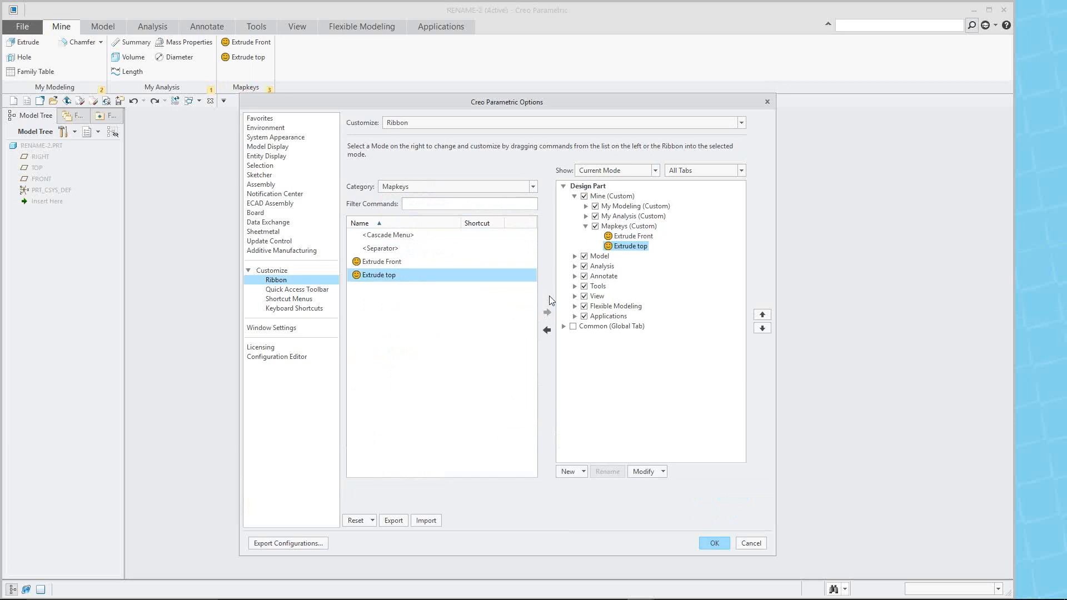
- Add the Mapkeys command from More Commands (Design Part) to the Mapkeys group and accept the ribbon customization
click(621, 229)
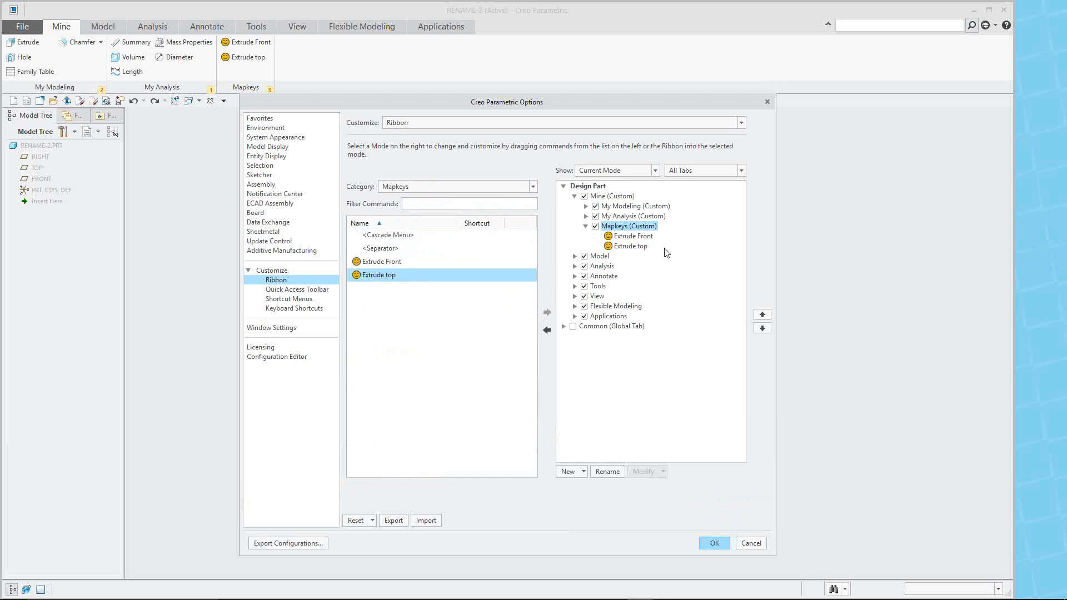
click(534, 187)
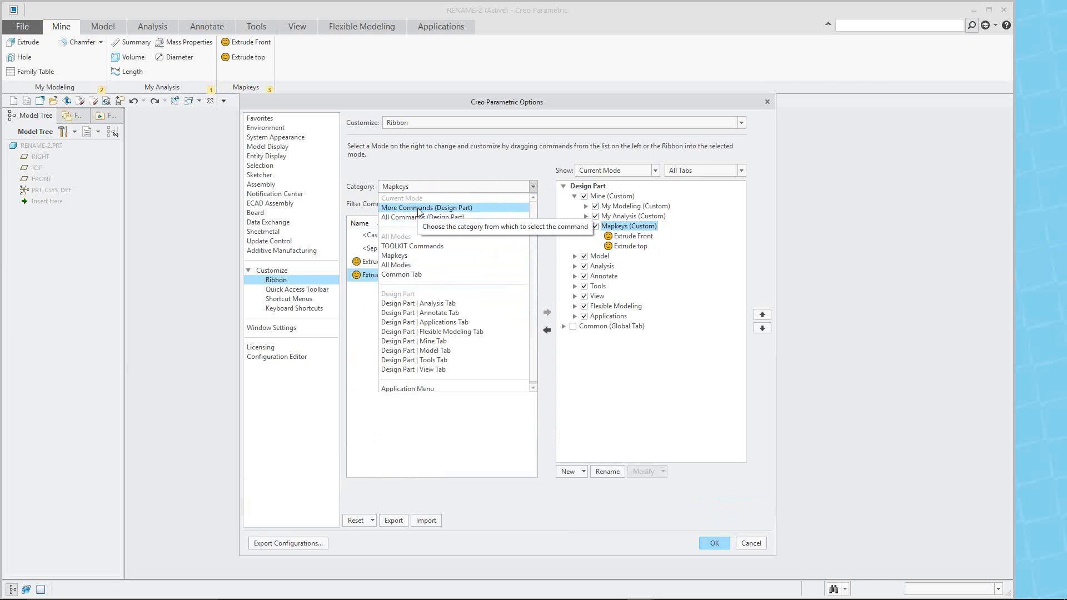
click(418, 210)
scroll(434, 369, down, 10)
scroll(434, 369, down, 20)
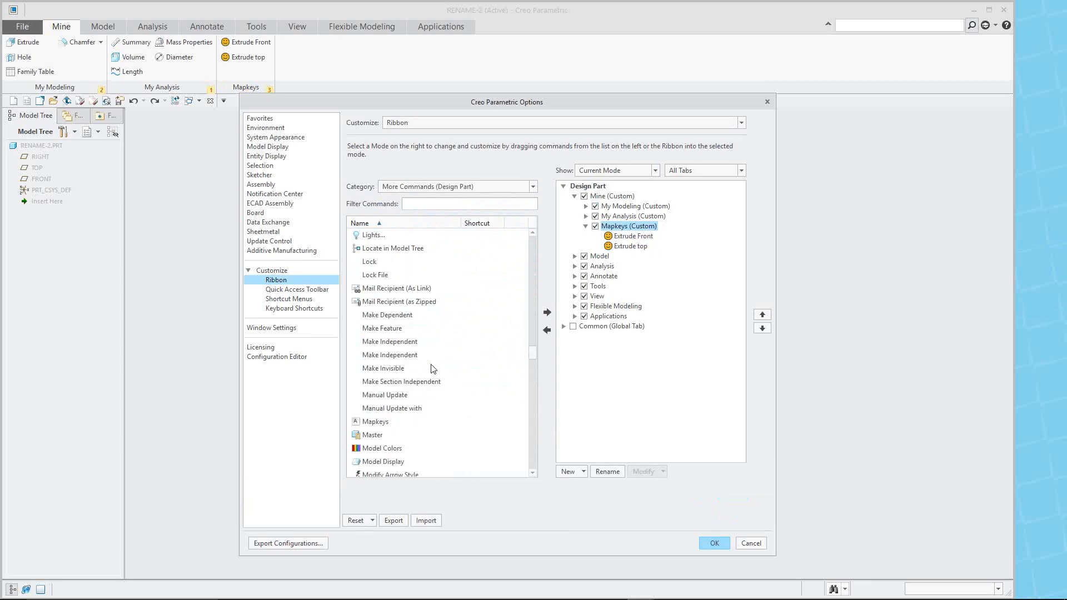
click(376, 425)
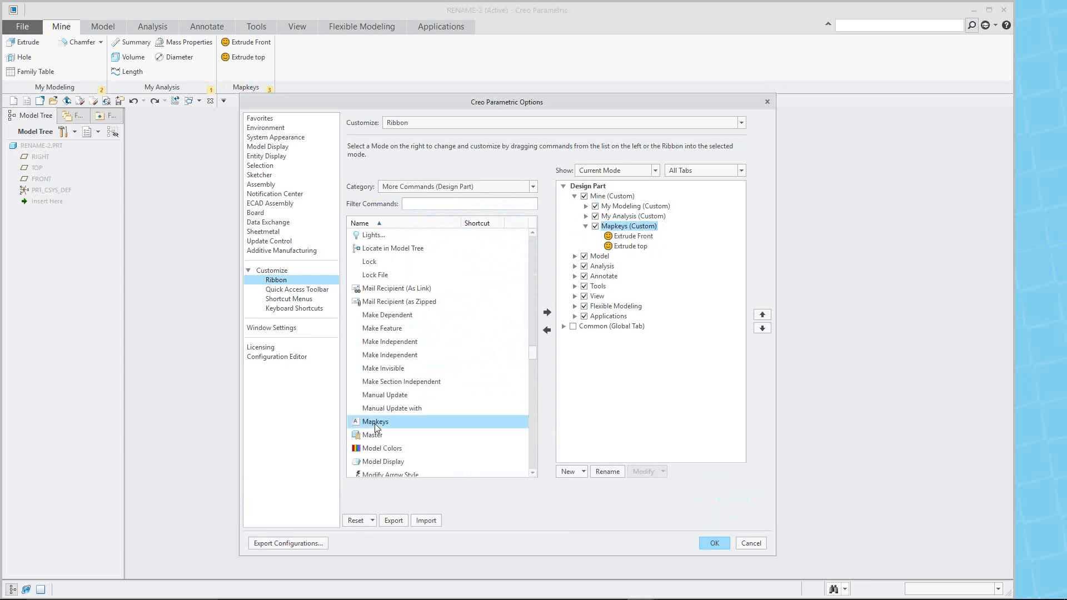
click(547, 312)
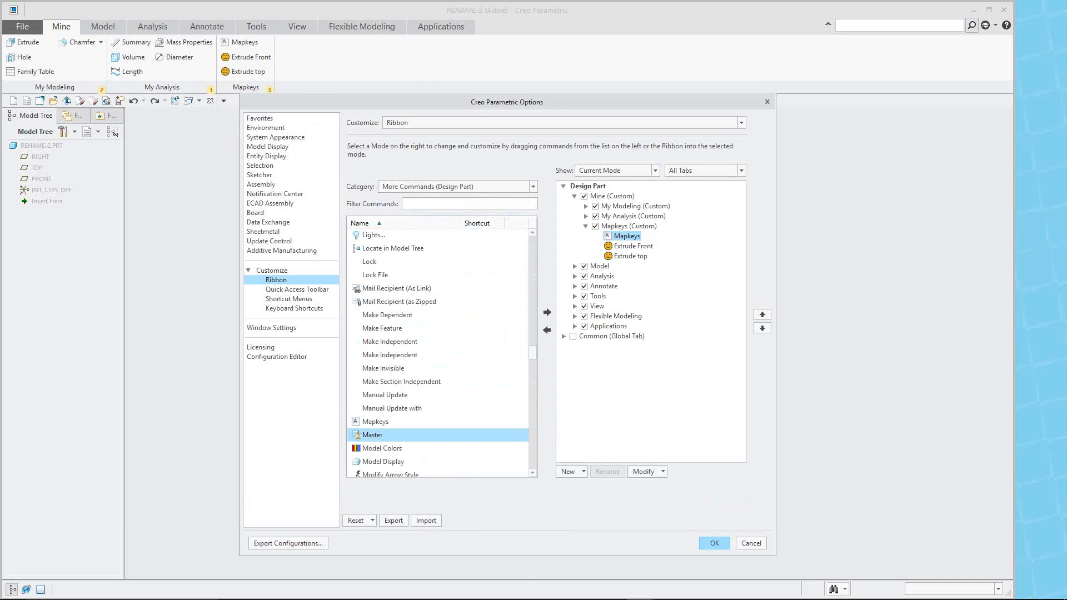
click(715, 543)
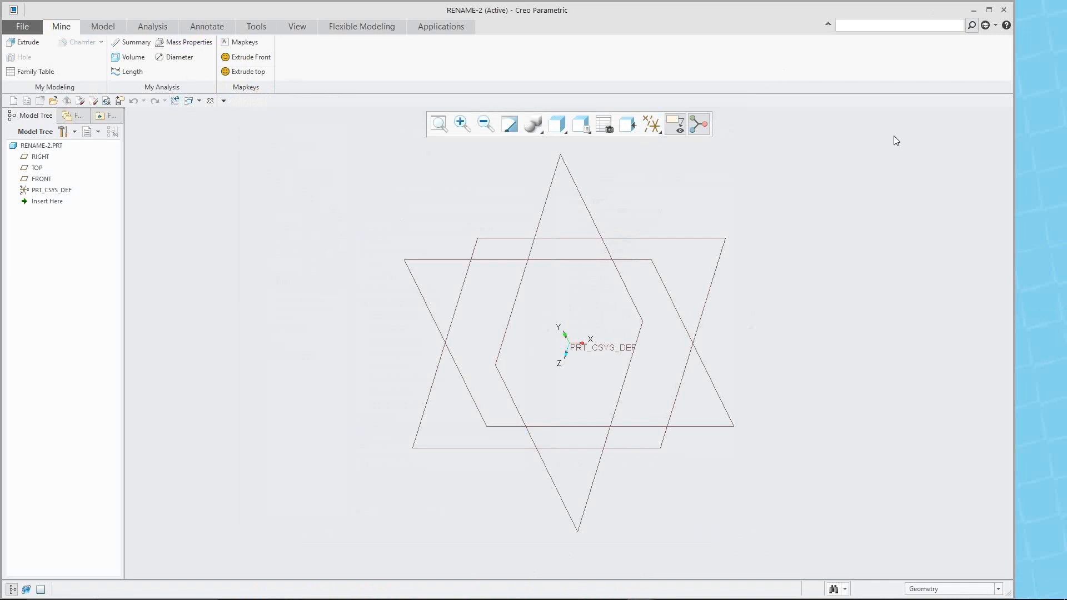
click(105, 26)
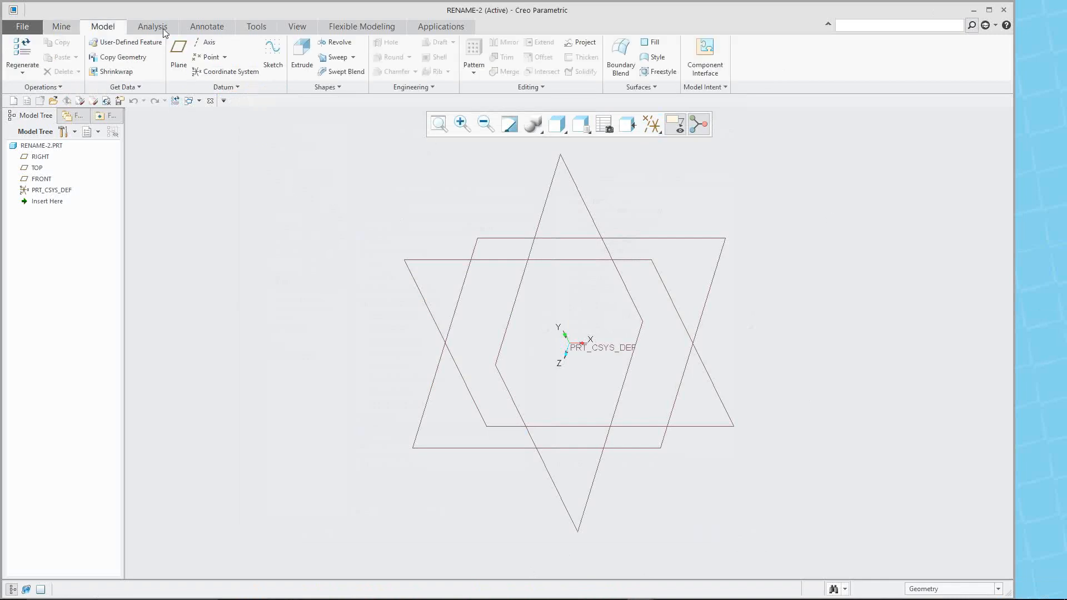
click(162, 28)
click(205, 28)
click(269, 31)
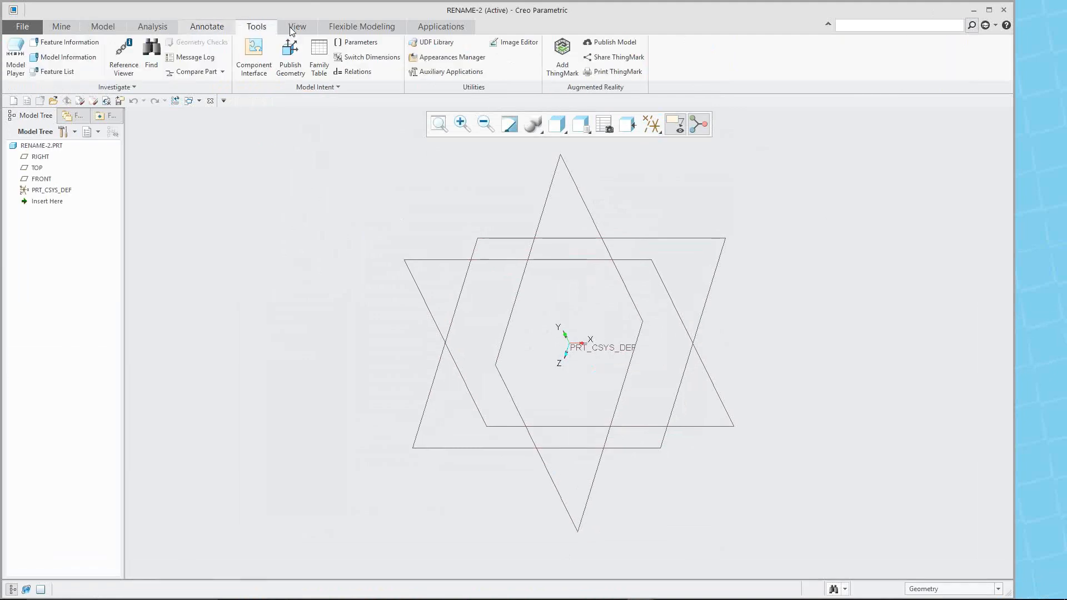
- Display the custom Mine tab to review its Mapkeys group
click(305, 30)
click(245, 26)
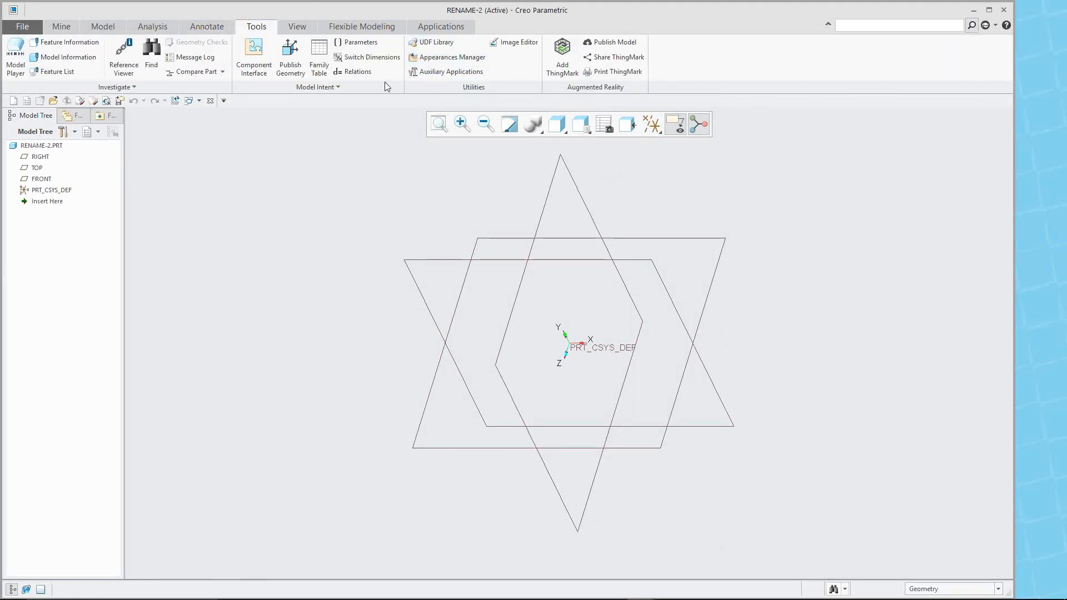
click(62, 27)
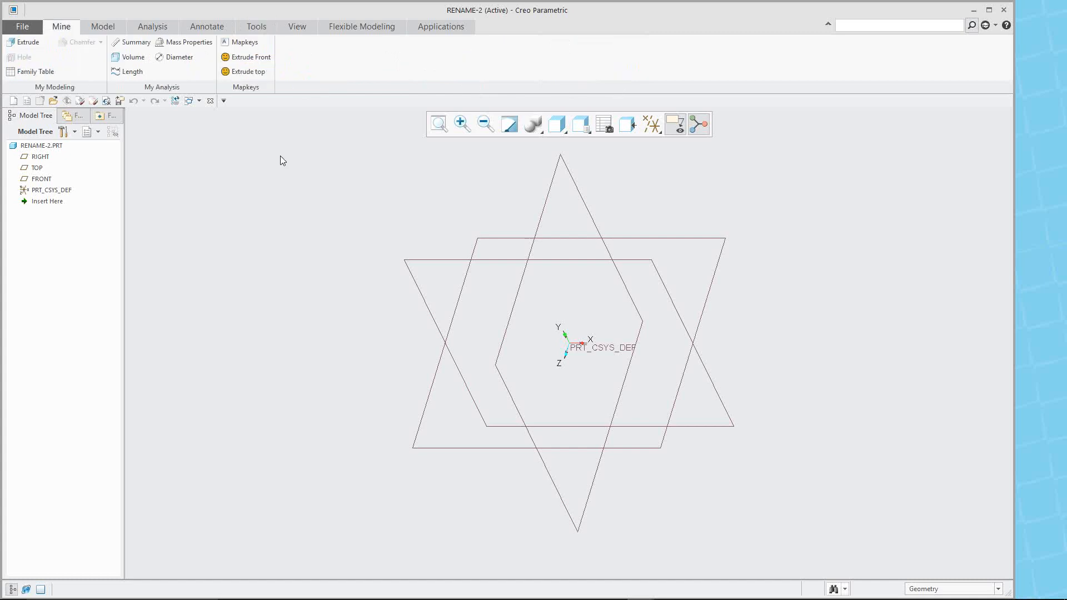
- Close the RENAME-2 and PRT0001 windows and exit Creo Parametric
click(1004, 10)
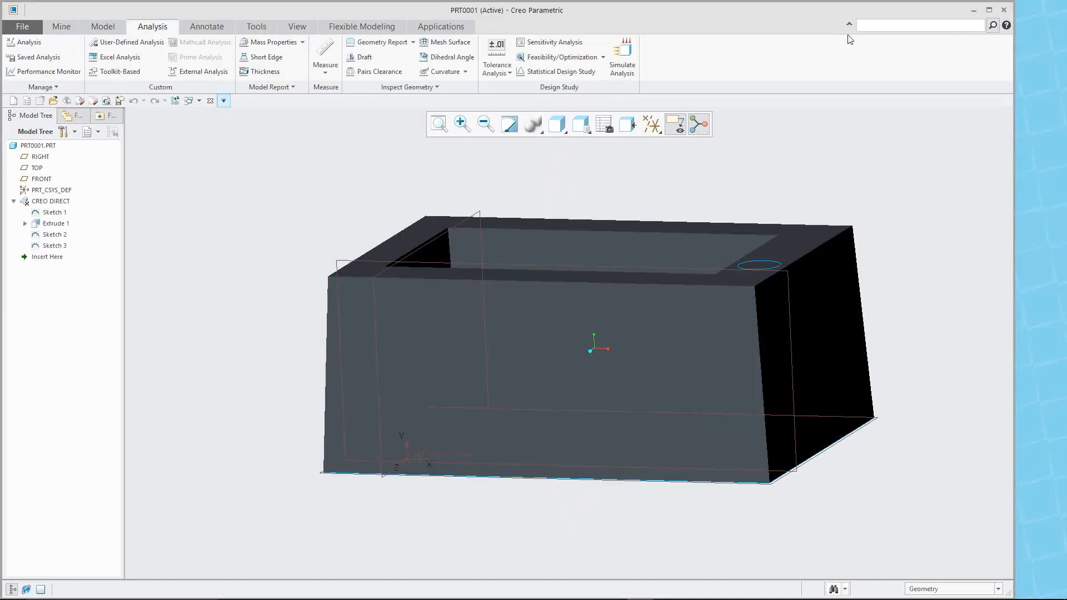
click(1004, 10)
click(1005, 11)
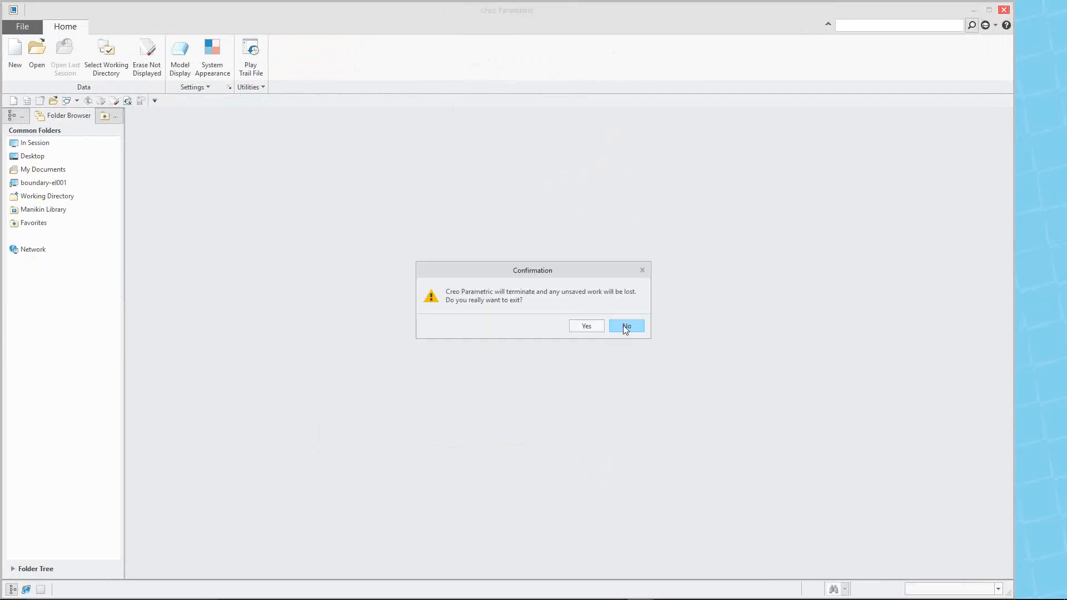
click(588, 324)
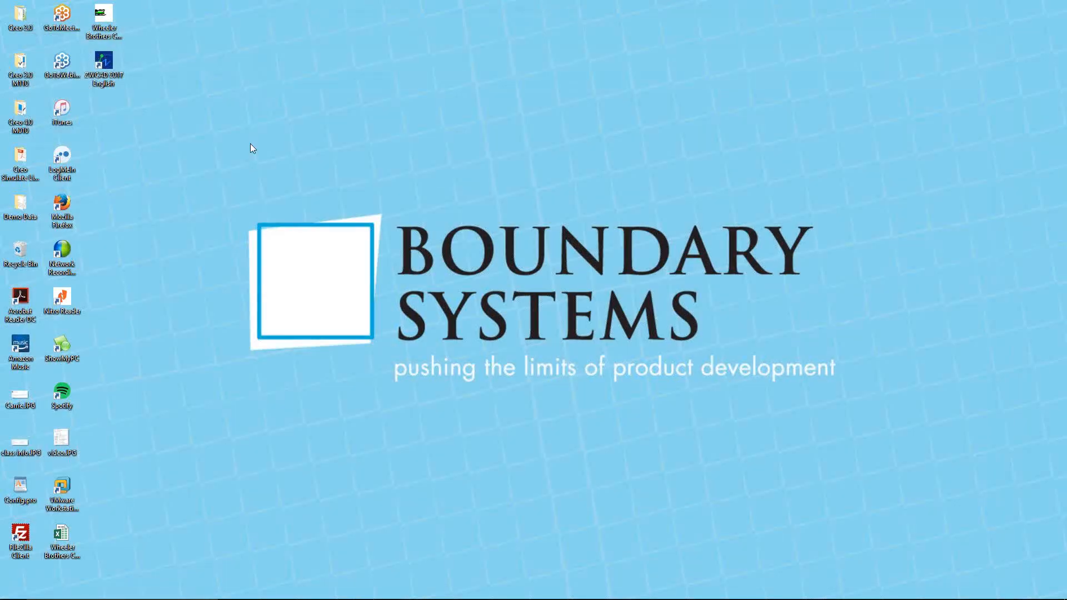
- Restart Creo Parametric 4.0 M010 from its desktop shortcut folder and open the part rename-2.prt
double_click(21, 120)
double_click(305, 212)
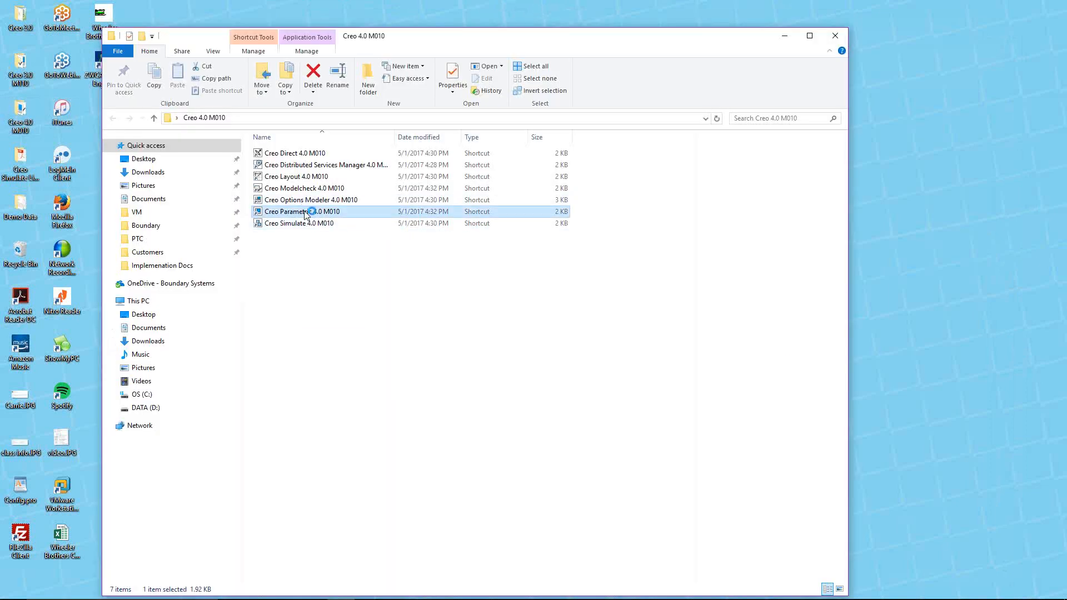
click(485, 353)
click(836, 35)
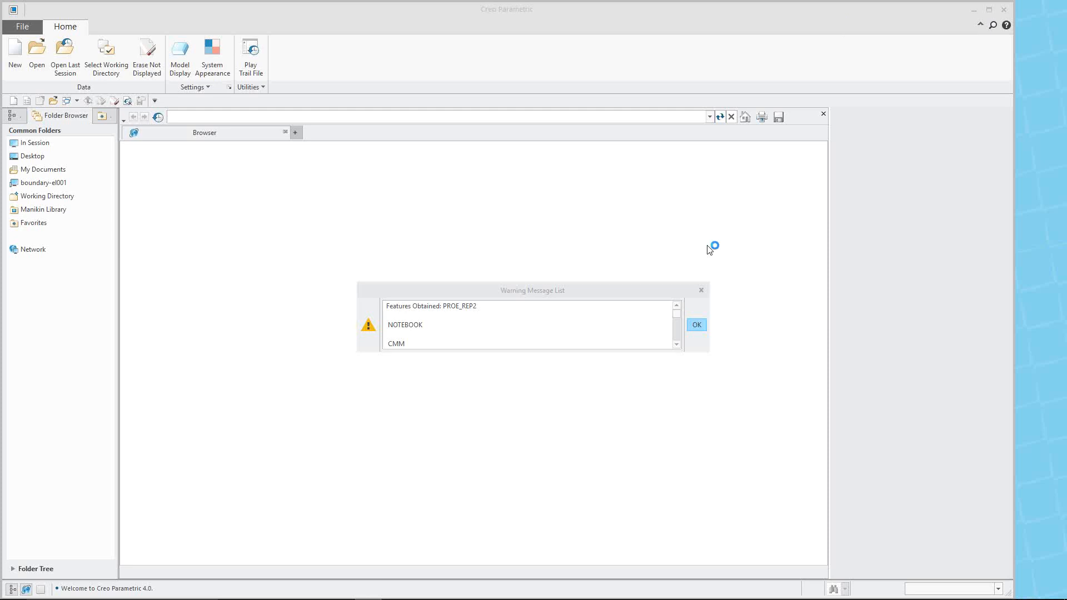
click(697, 326)
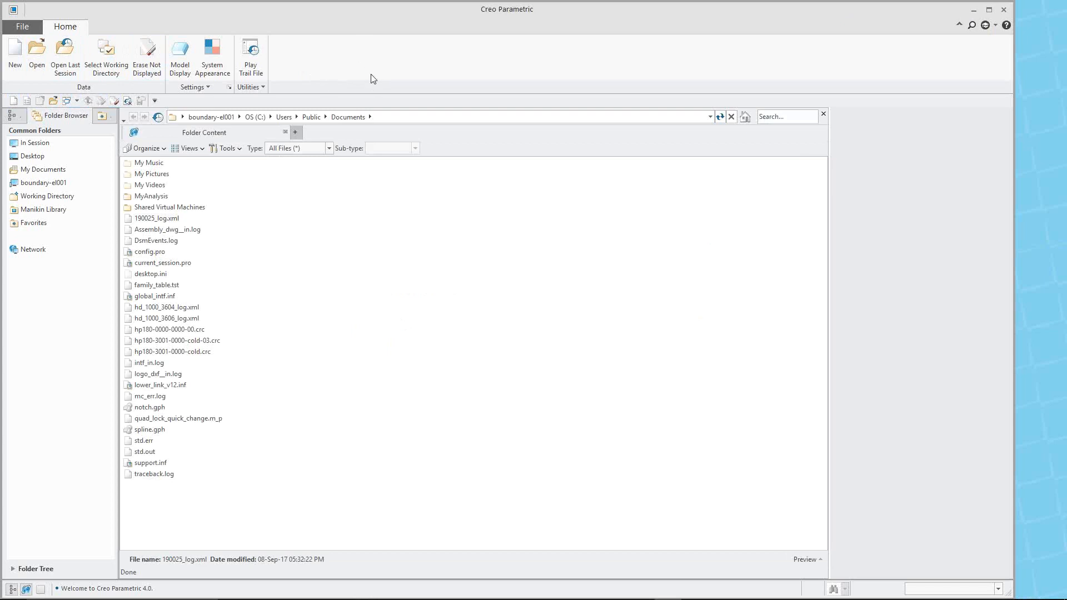
click(37, 58)
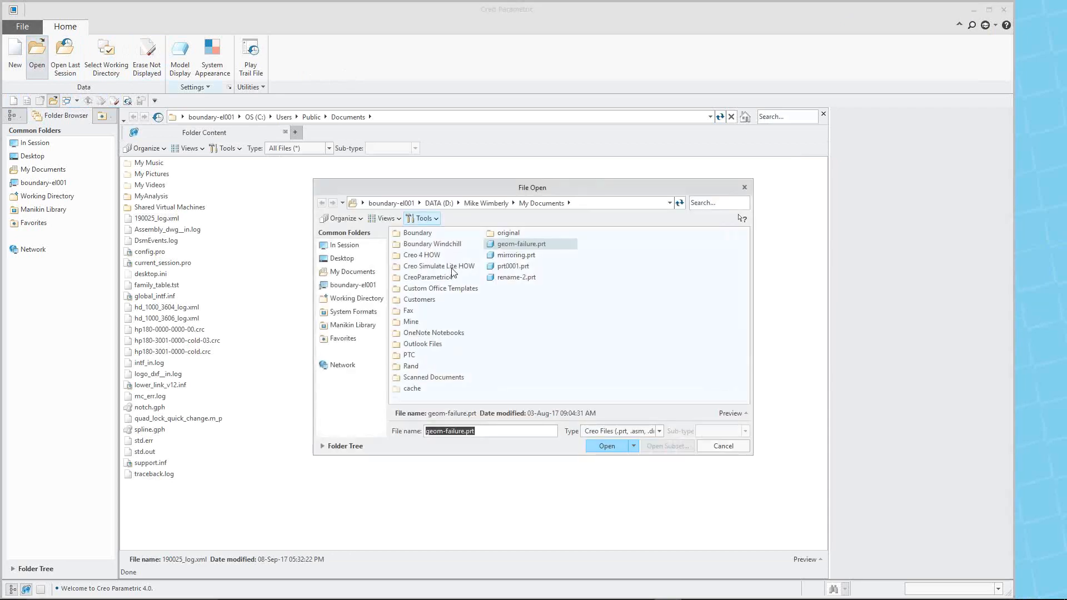
double_click(517, 278)
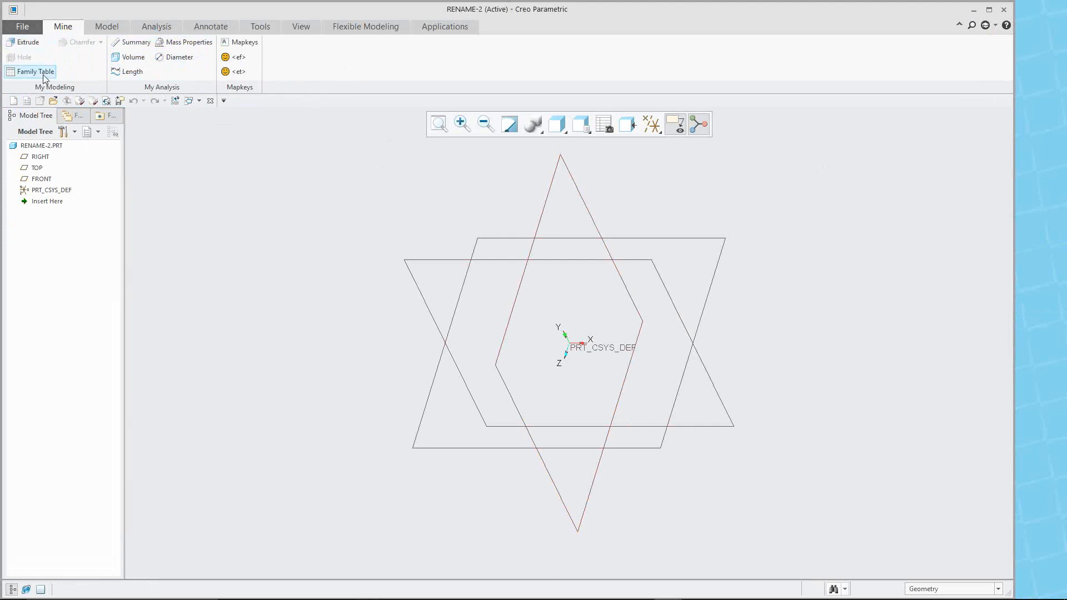
- Create a new Design assembly named asm0001 using the default template
click(14, 100)
click(470, 284)
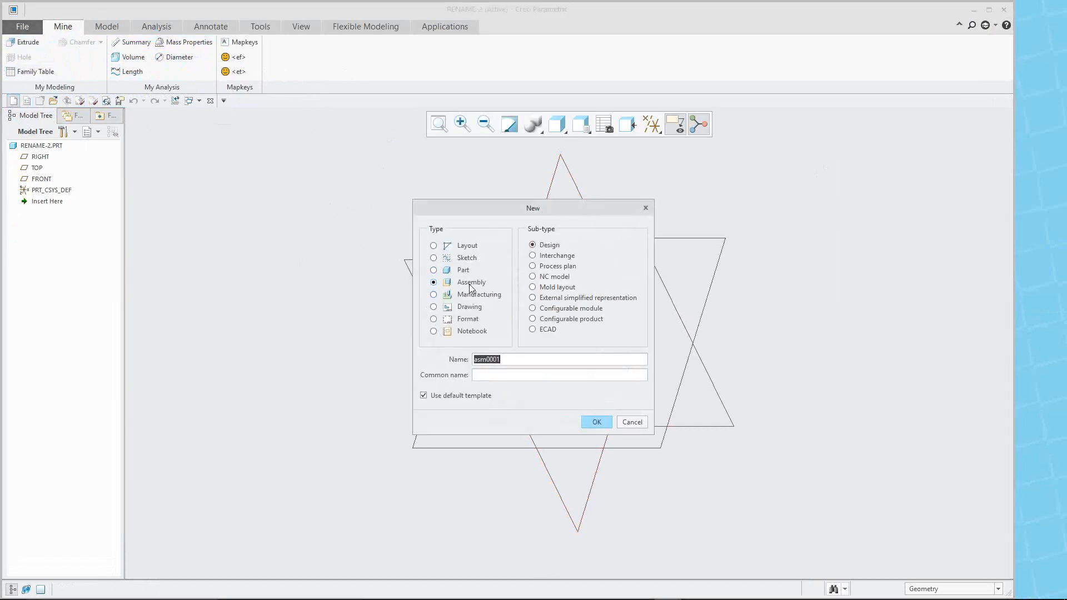
click(593, 422)
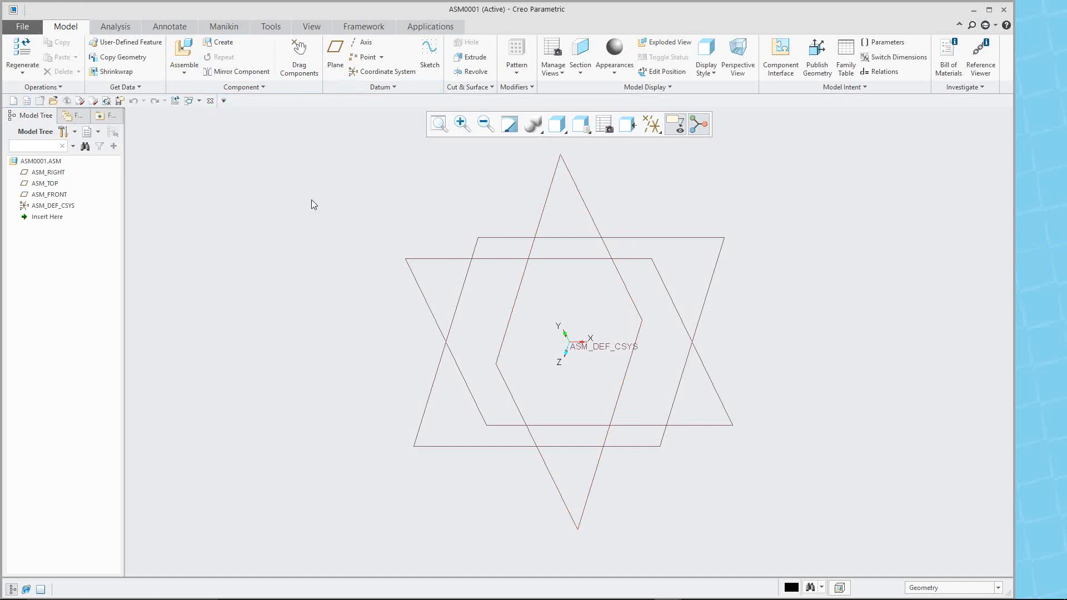
- Show the mini toolbar for the ASM_TOP plane in the normal window and in full-screen mode, and restore the normal window
click(692, 239)
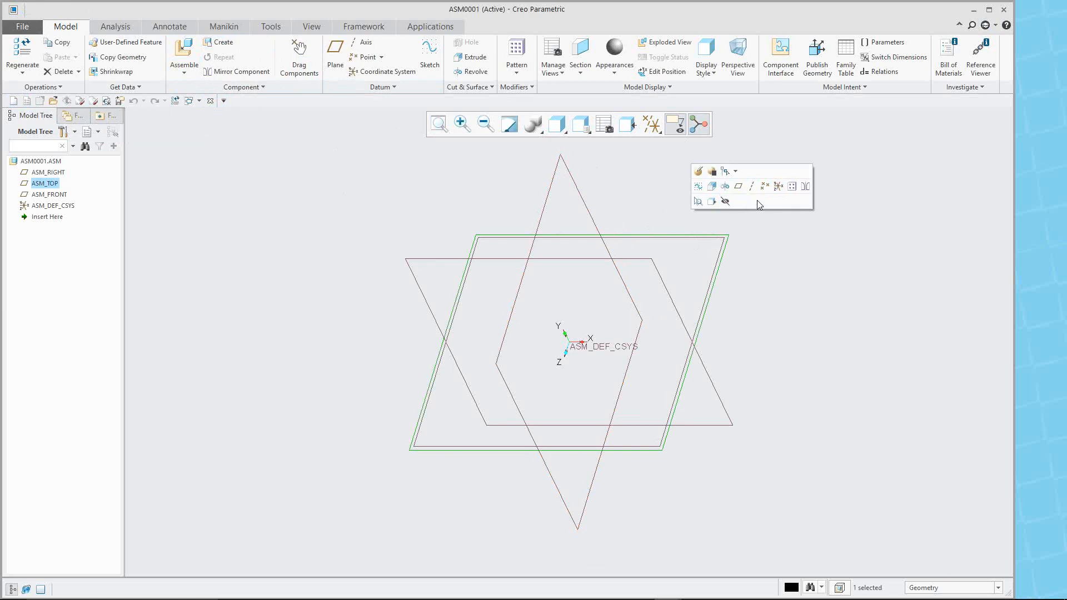
click(868, 172)
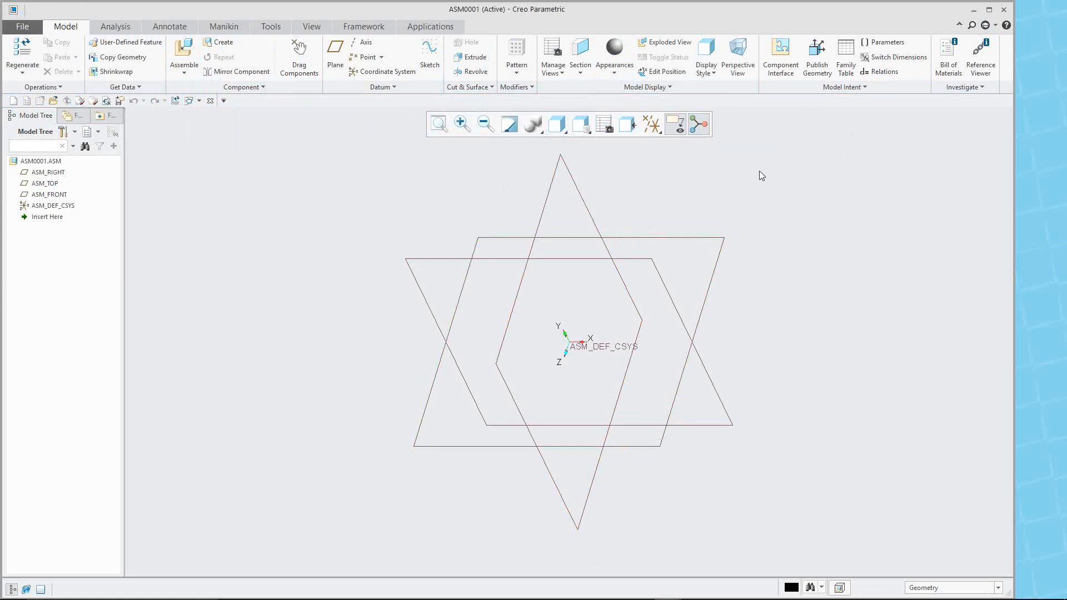
key(ctrl+m)
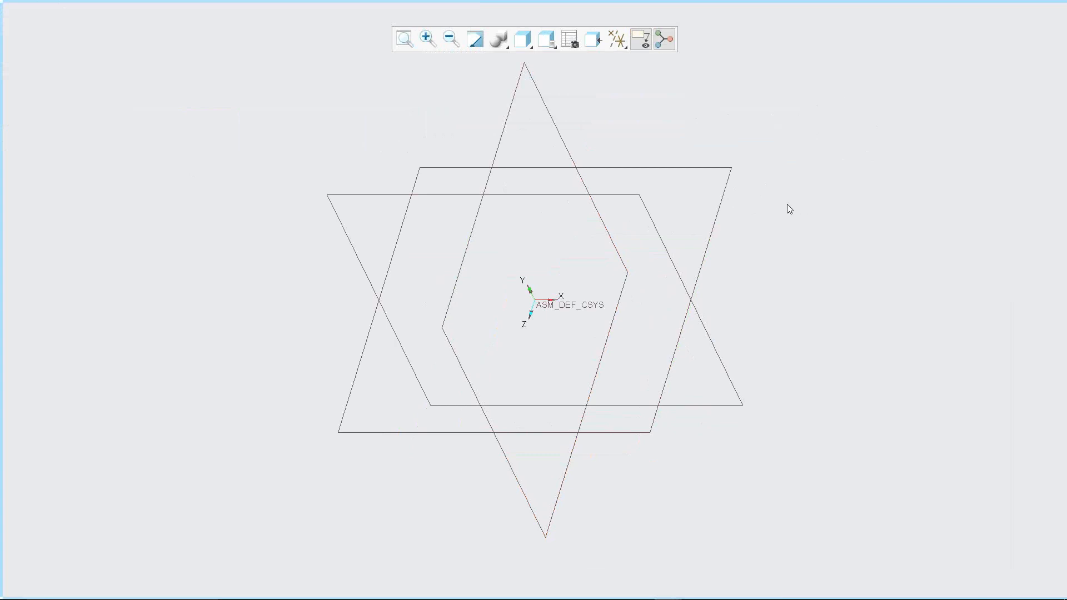
click(727, 196)
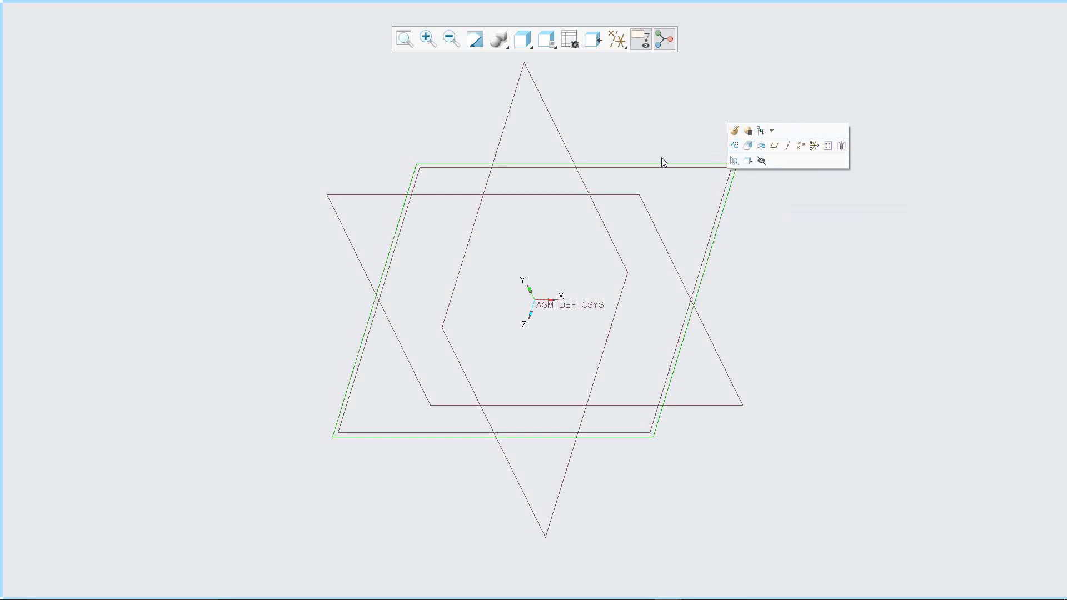
mouse_move(727, 5)
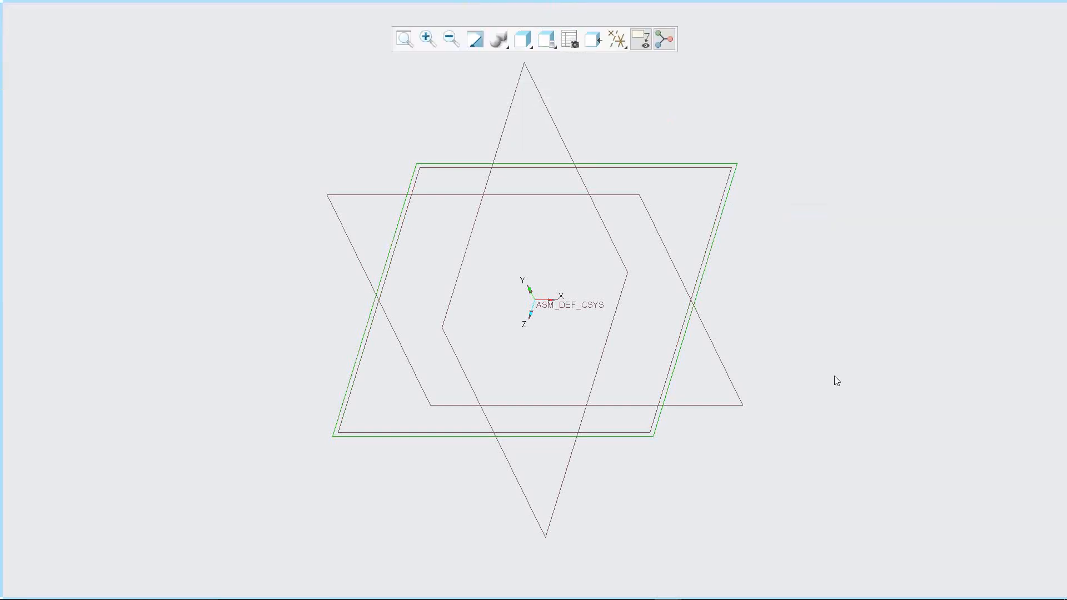
click(792, 192)
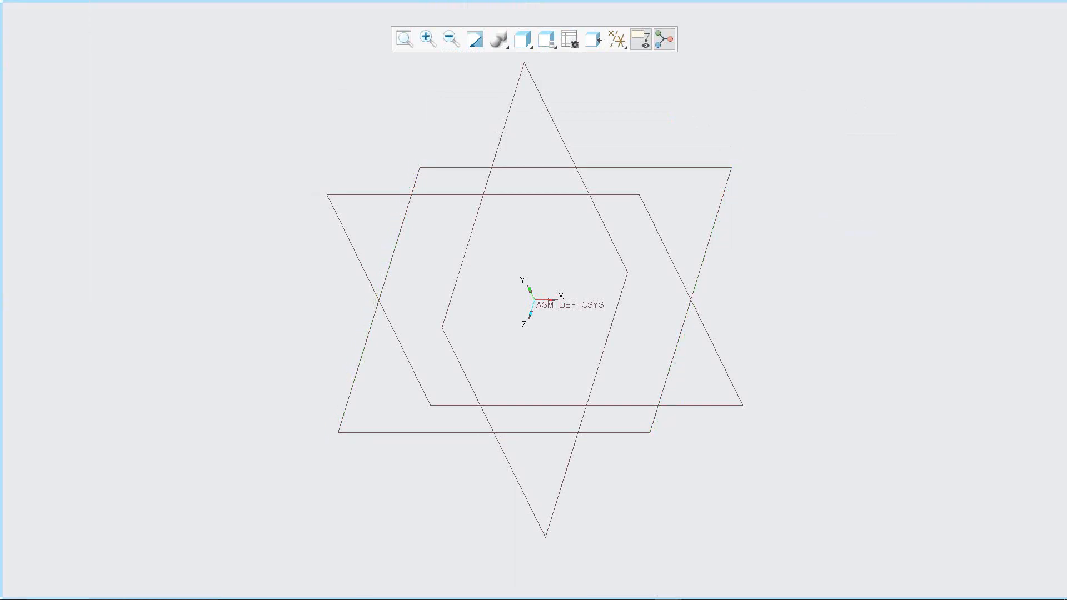
mouse_move(3, 207)
key(F11)
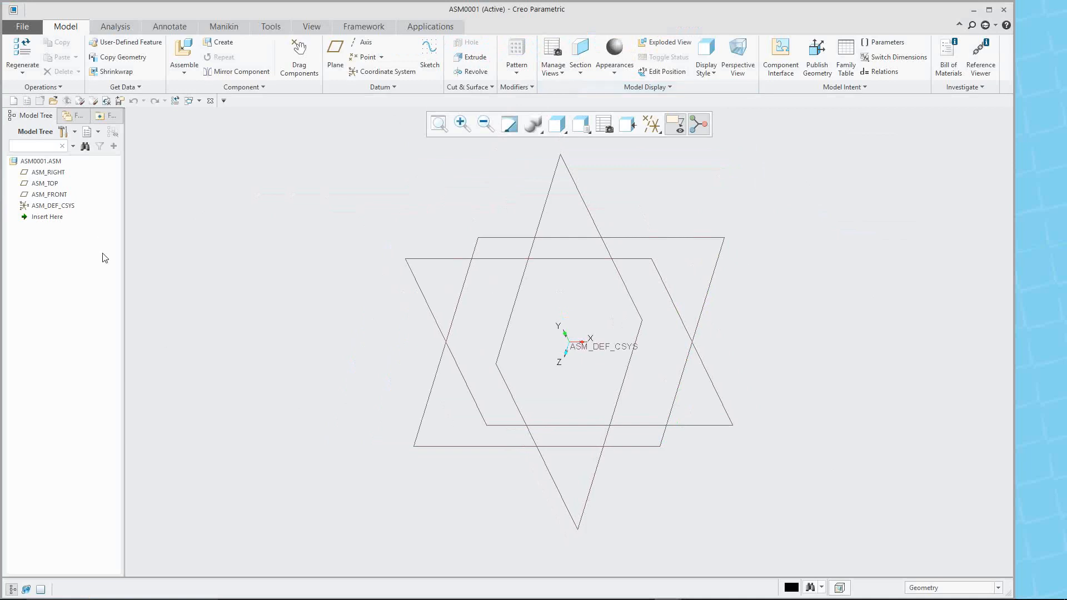
- Add the Feat # and Feat ID columns to the assembly's model tree
click(98, 133)
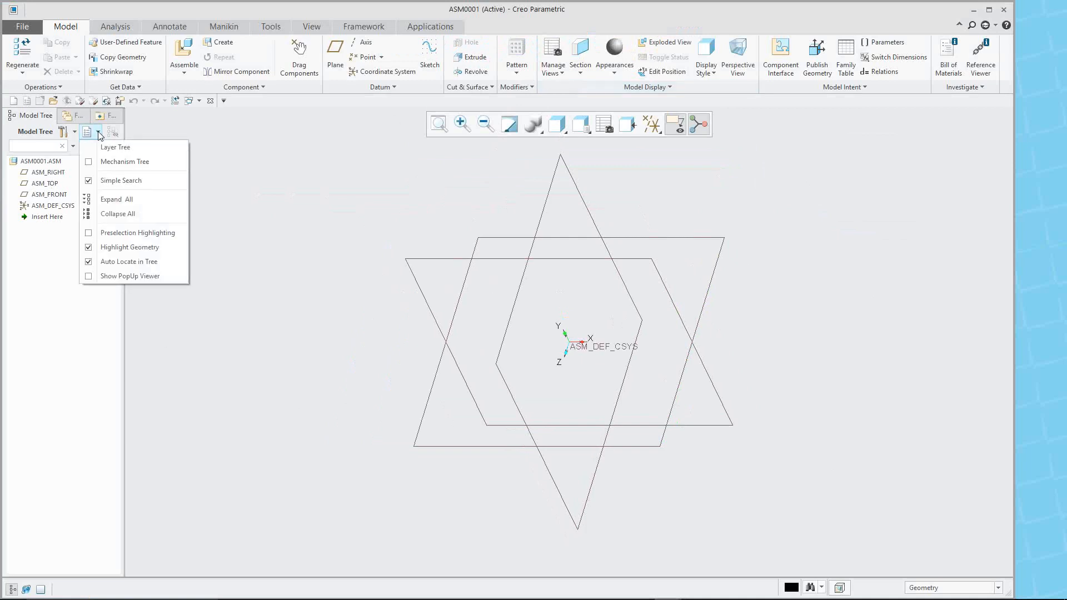
click(67, 132)
click(67, 132)
click(97, 161)
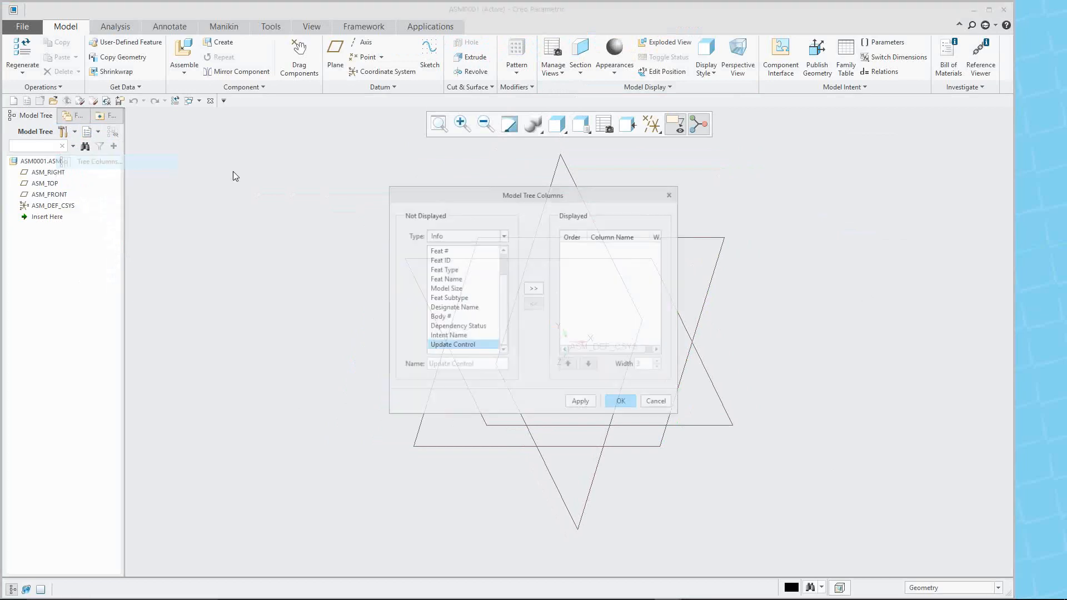
click(439, 252)
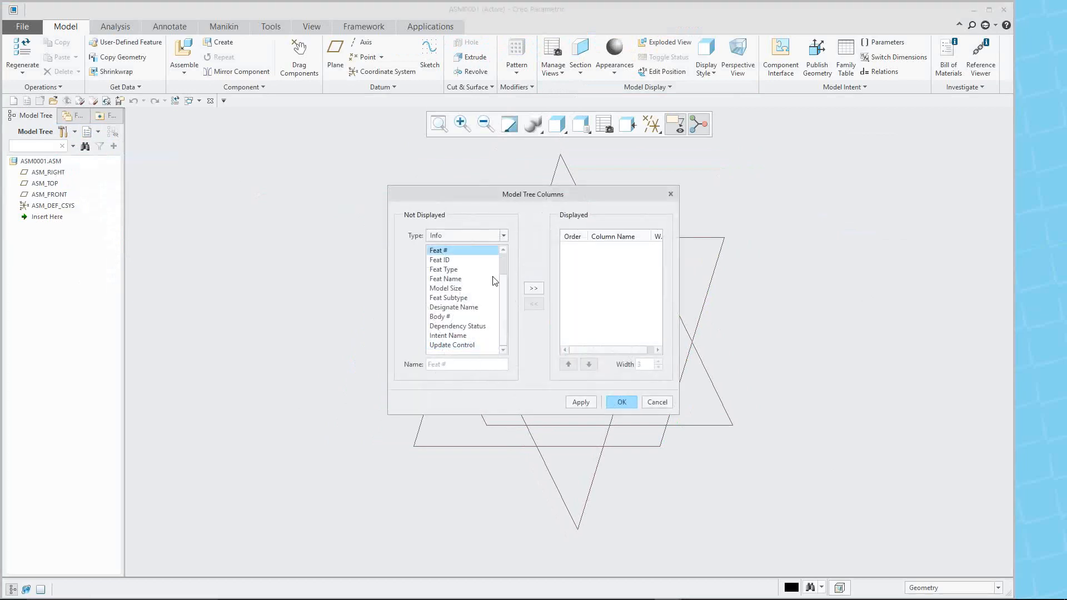
click(532, 288)
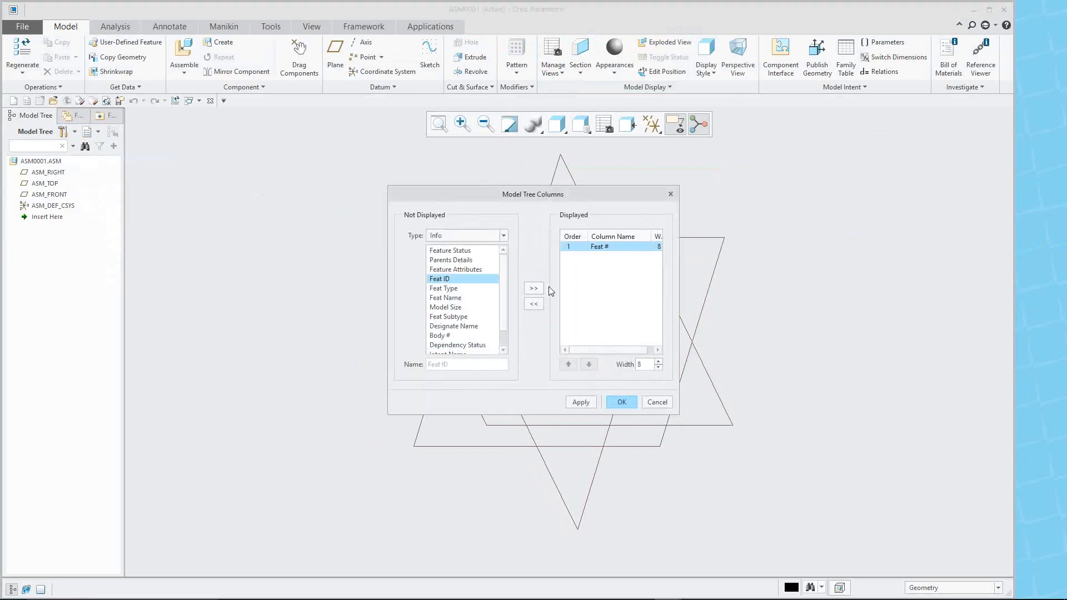
click(533, 289)
click(621, 402)
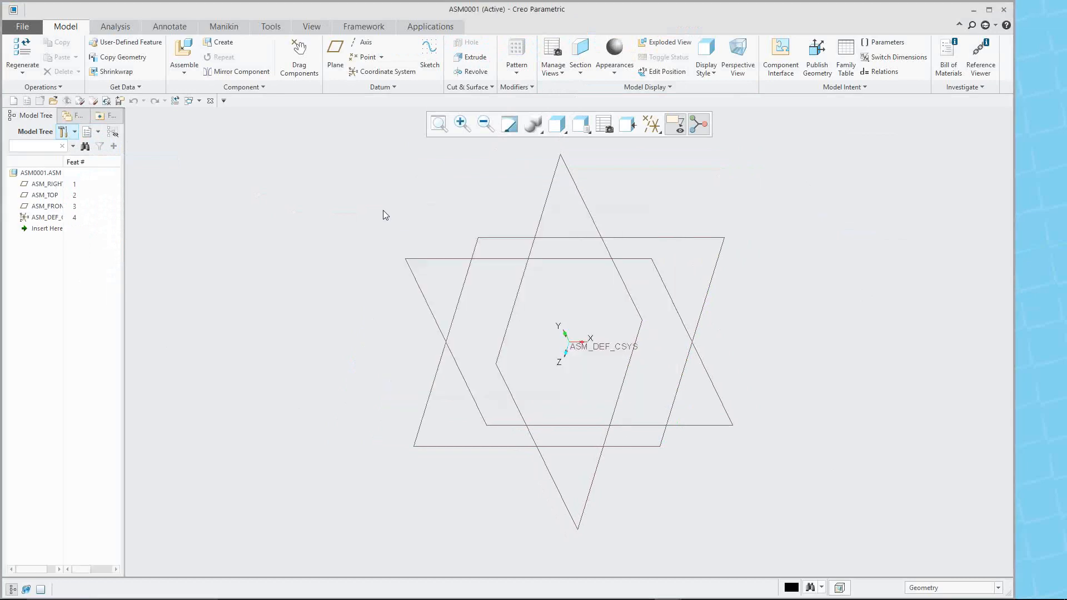
- Toggle the model tree columns with the tree widened, restore the tree's narrow width, and leave the columns hidden
drag(124, 210, 168, 208)
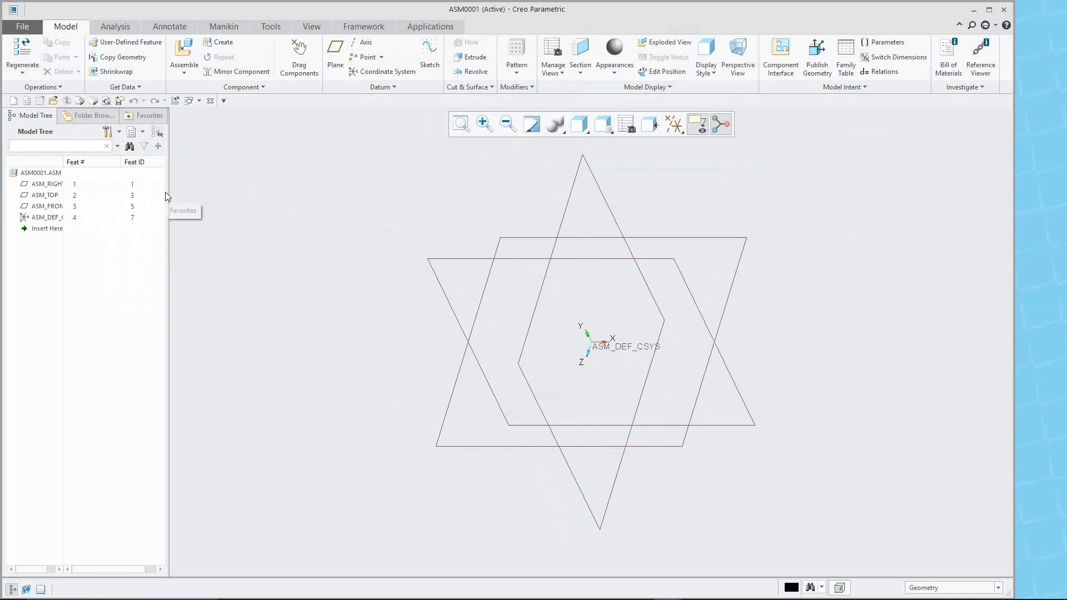
click(158, 132)
click(157, 132)
click(158, 132)
click(157, 132)
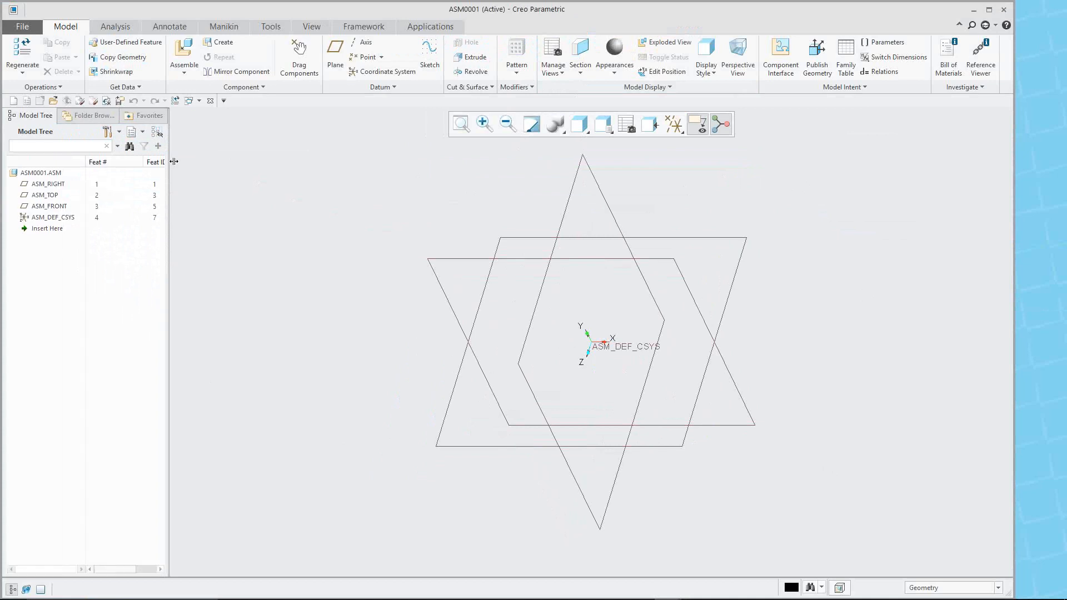
drag(168, 170, 123, 172)
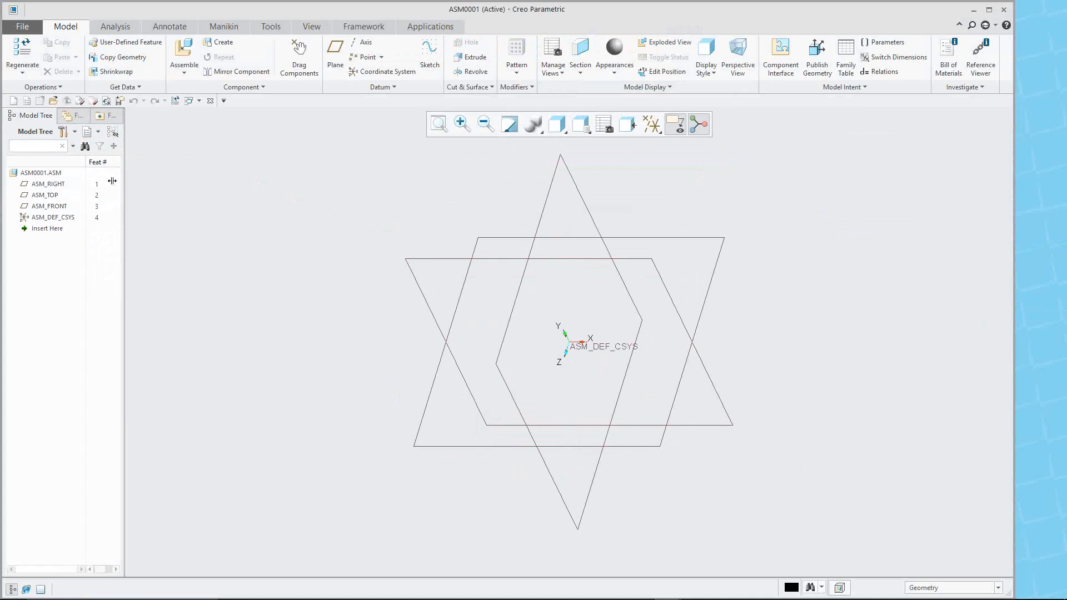
click(112, 132)
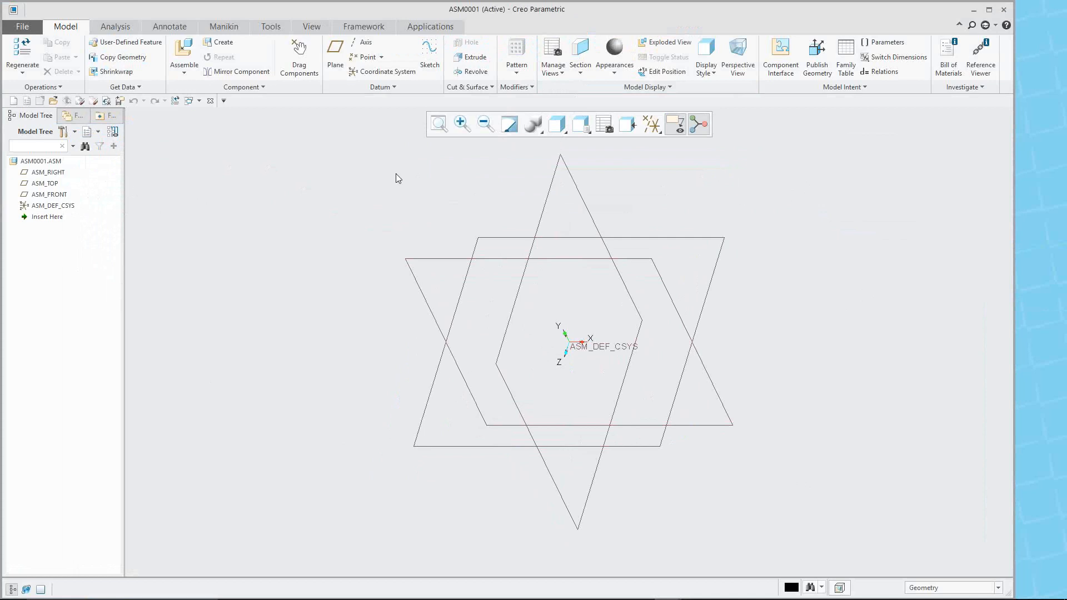
- Set the system appearance theme to Dark Theme in the Creo Parametric options
click(26, 100)
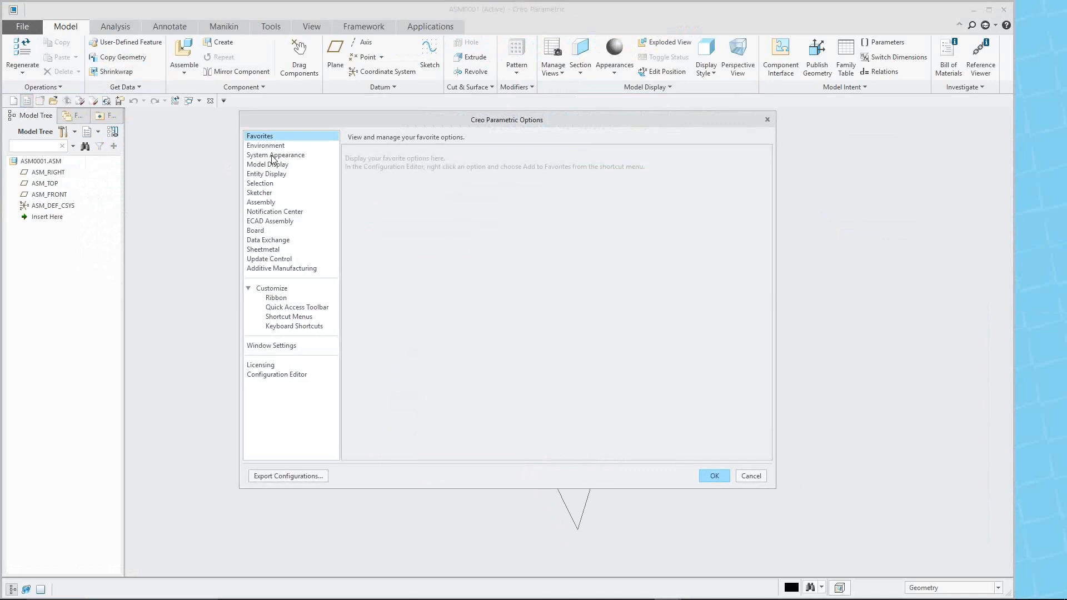
click(272, 155)
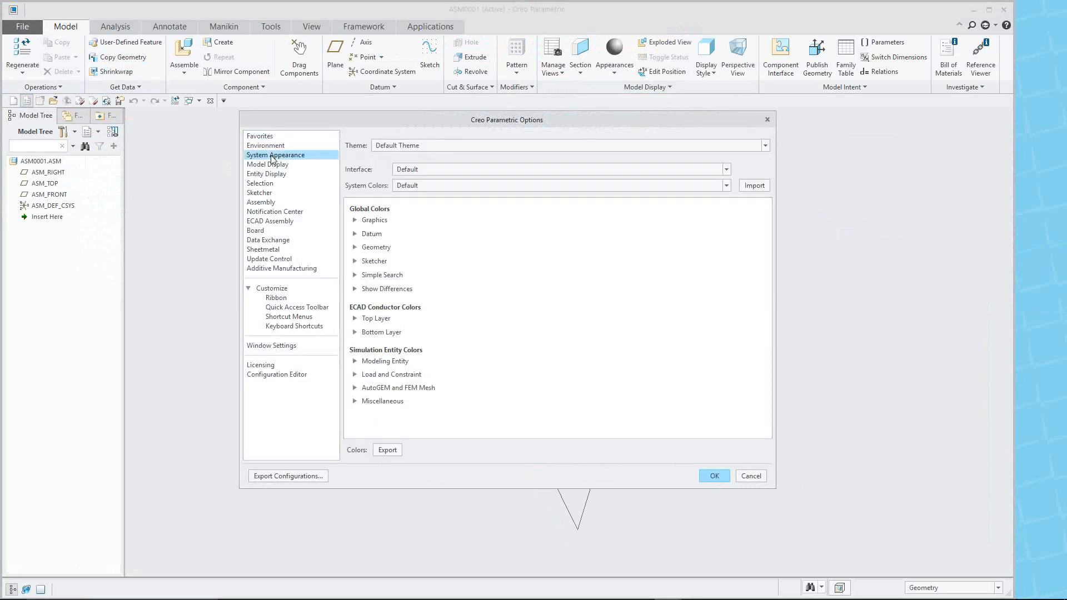
click(765, 146)
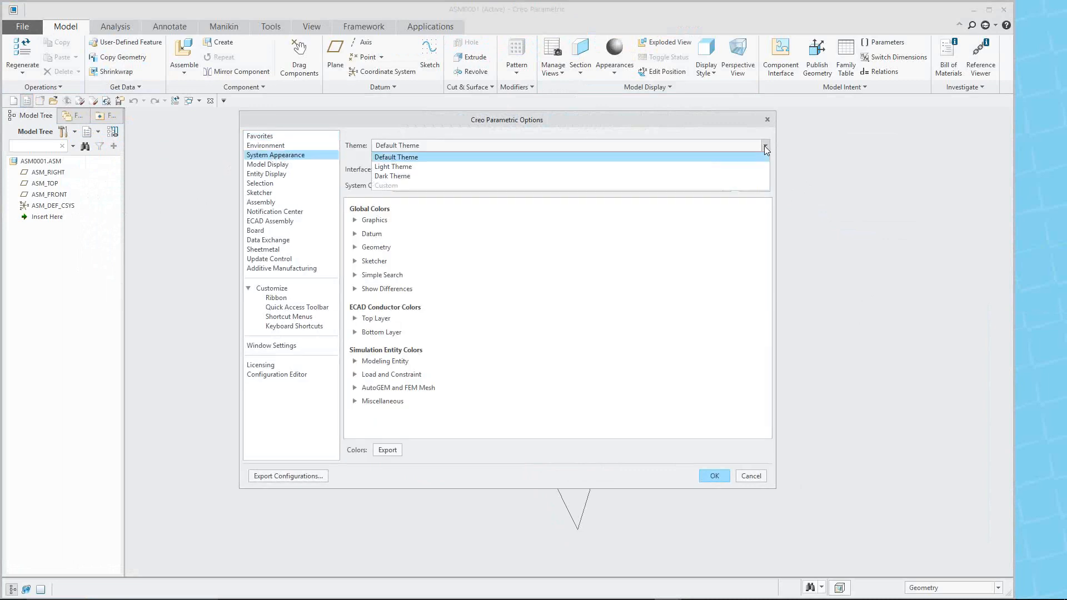
click(408, 176)
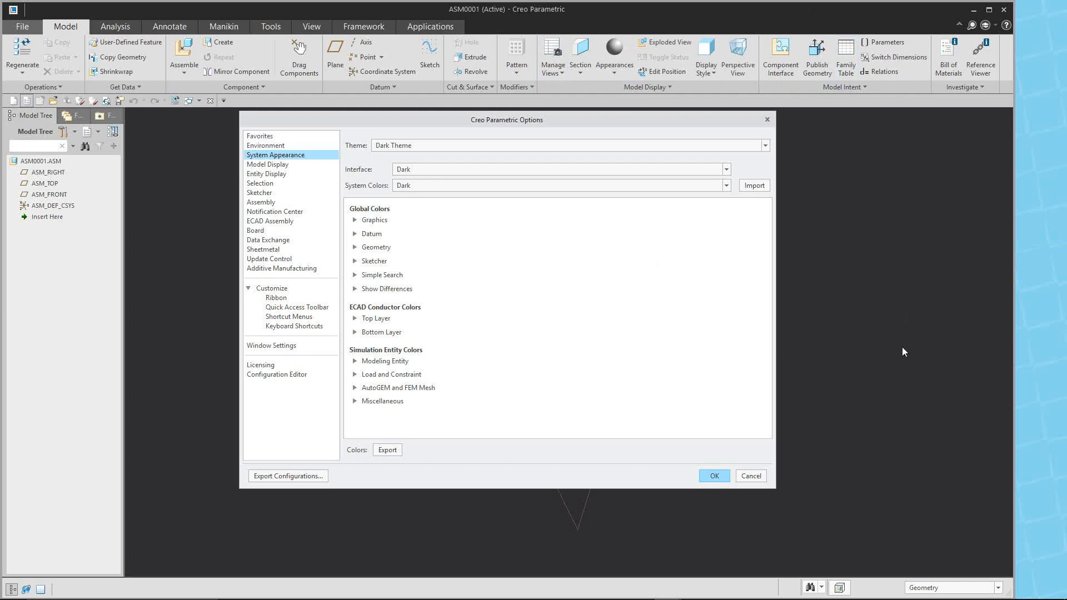
- Set the interface to Light and the system colors to Custom, and expand the global Graphics colors
click(727, 171)
click(435, 199)
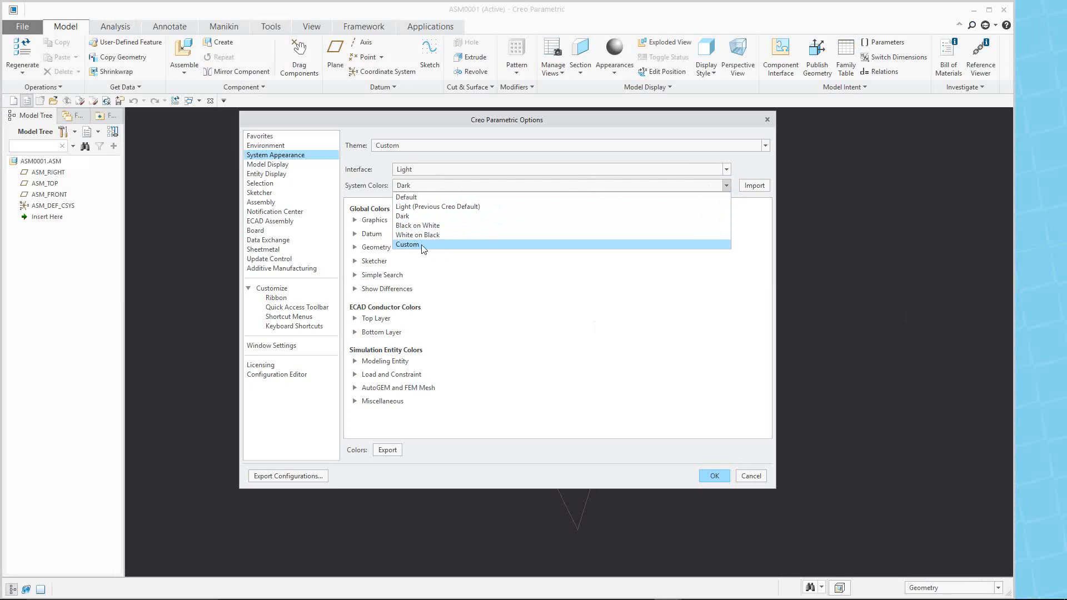
click(423, 245)
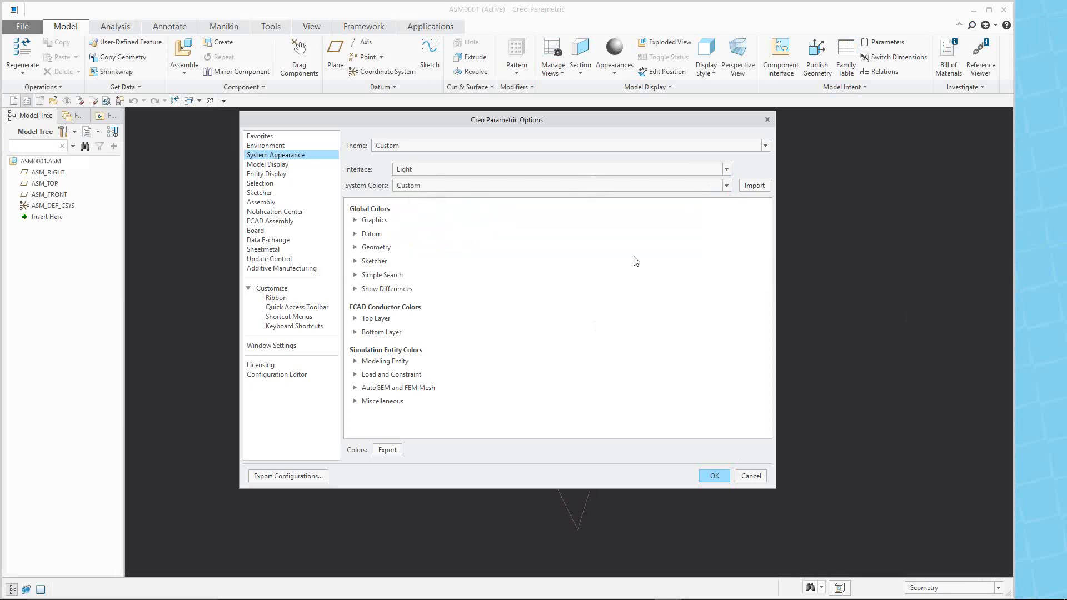
click(355, 221)
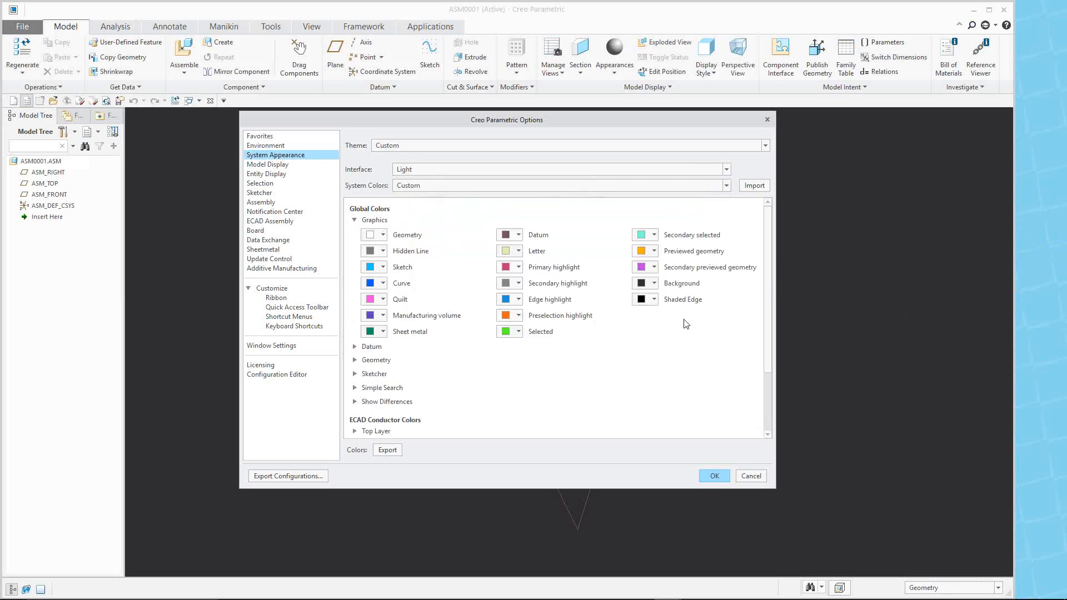
- Try light gray as the global Background graphics color, and set it to tan from the theme colors instead
click(655, 284)
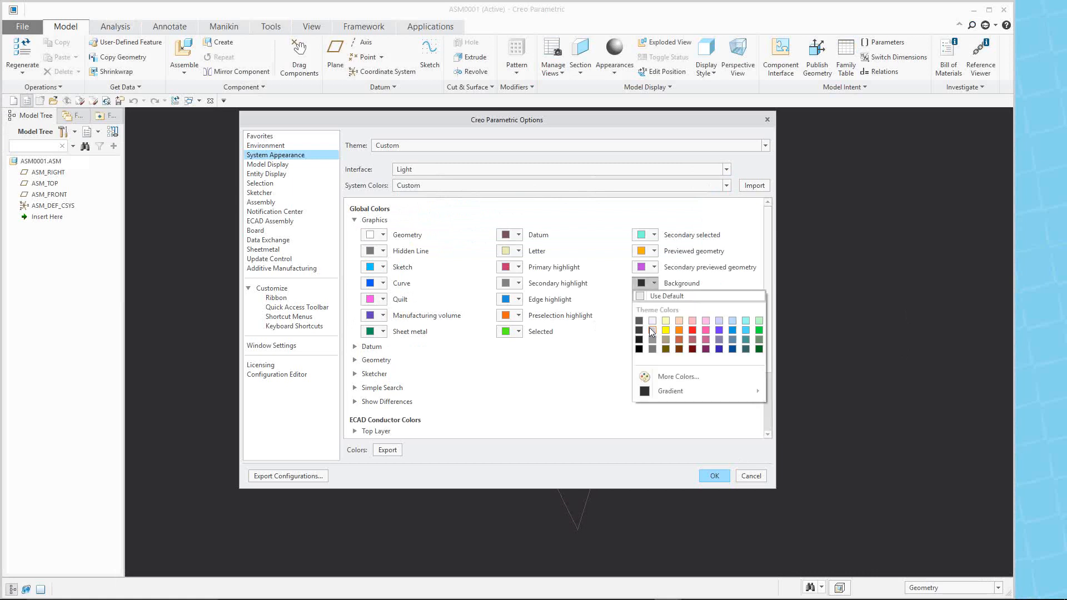
click(652, 330)
click(655, 283)
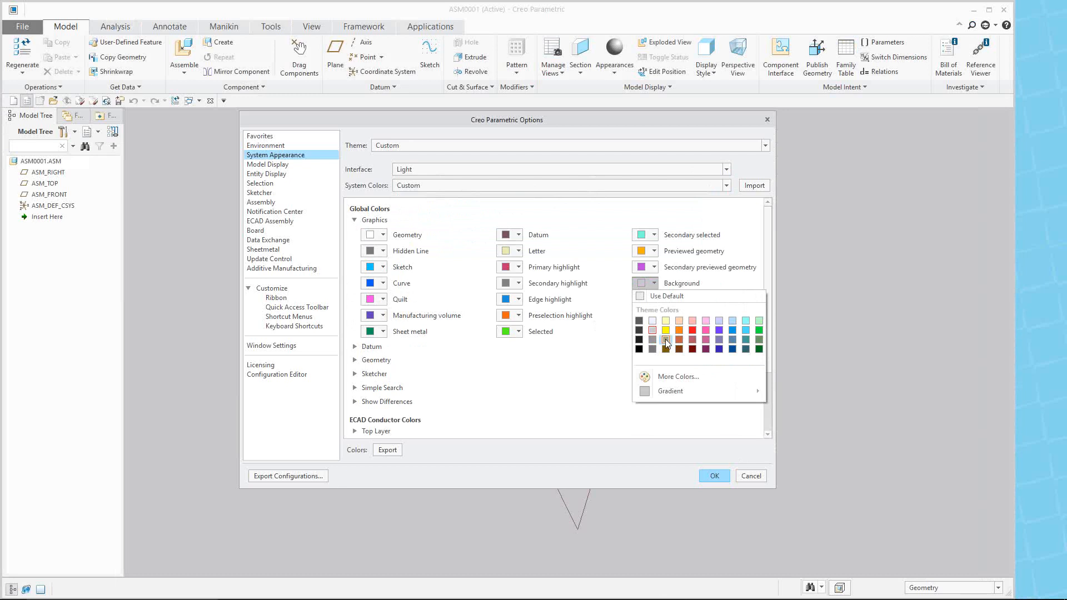
click(666, 339)
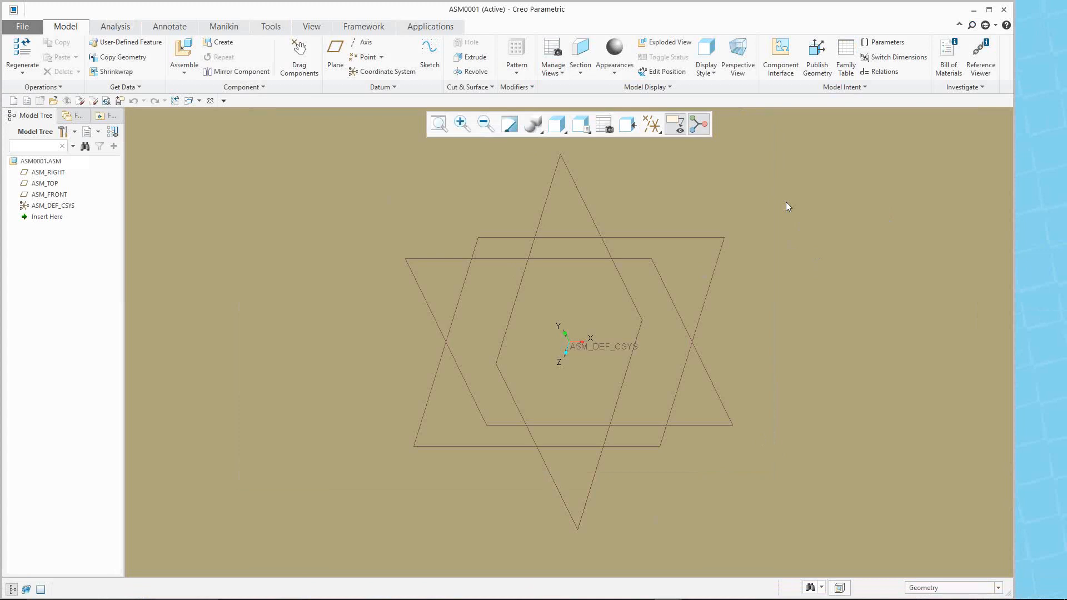
- Toggle the ribbon's key tips on and off, and examine the keyboard shortcuts assigned to the assembly commands without changing them
key(alt)
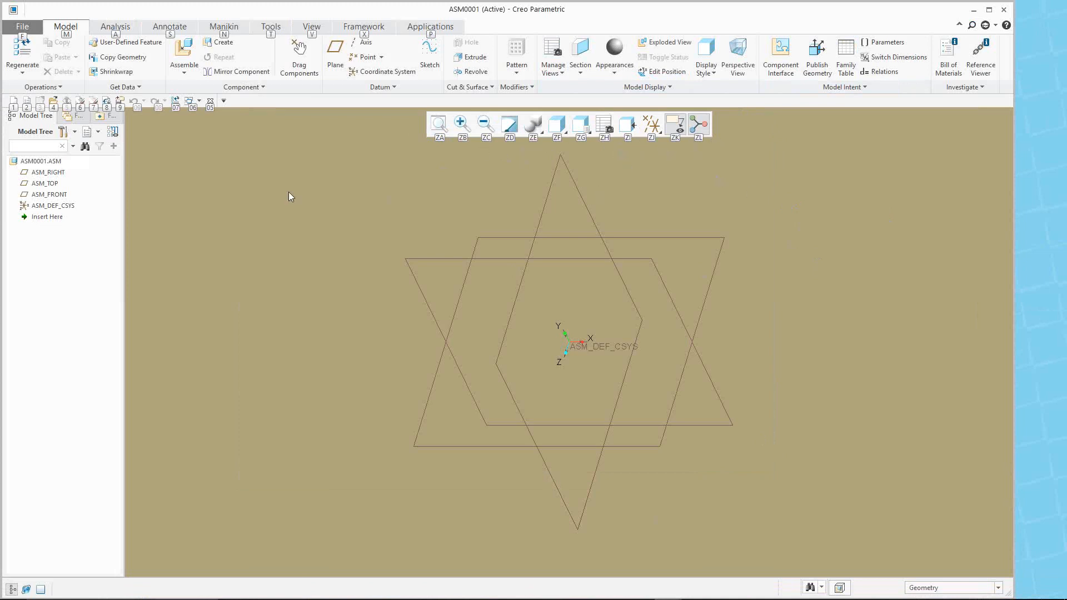
key(alt)
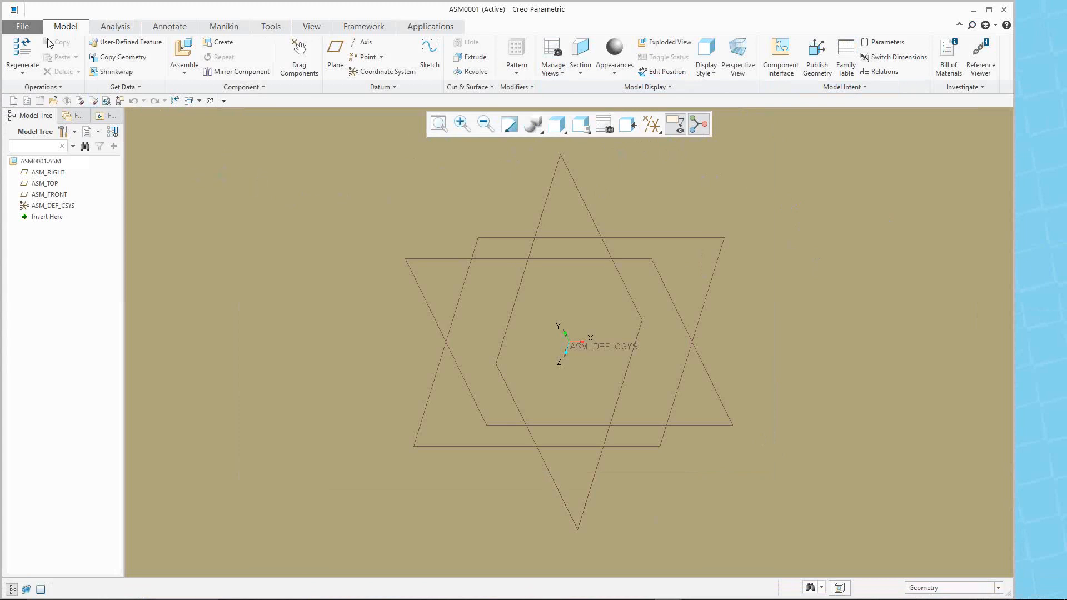
click(30, 99)
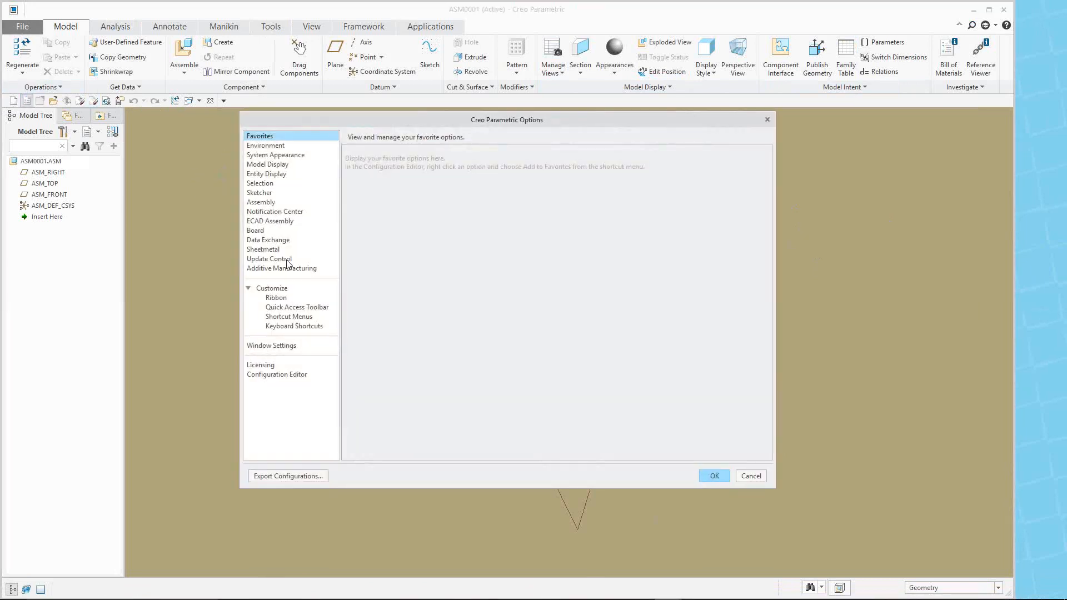
click(294, 327)
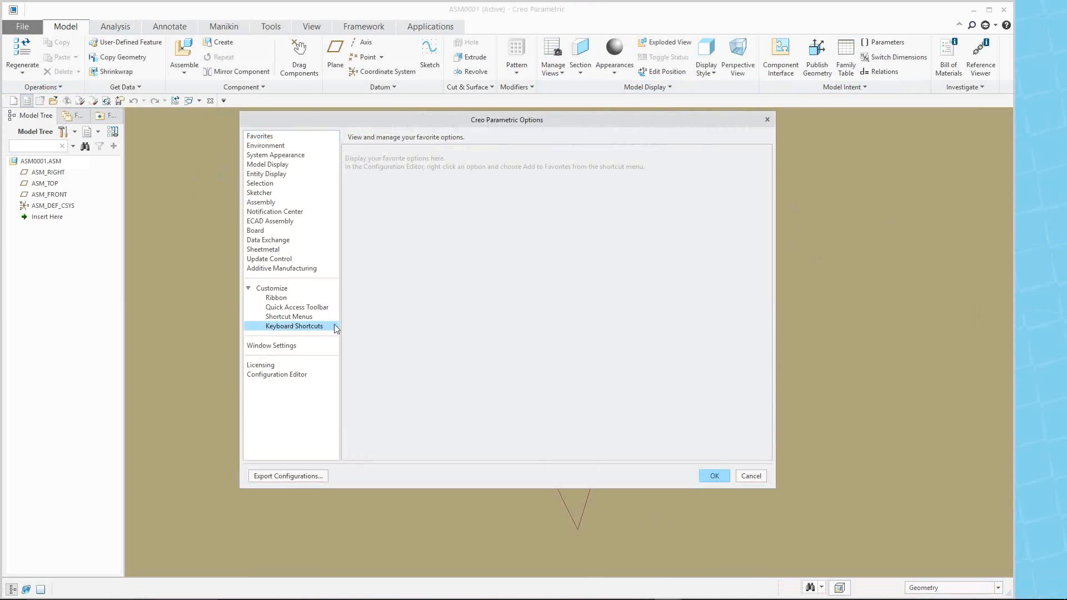
scroll(496, 332, down, 15)
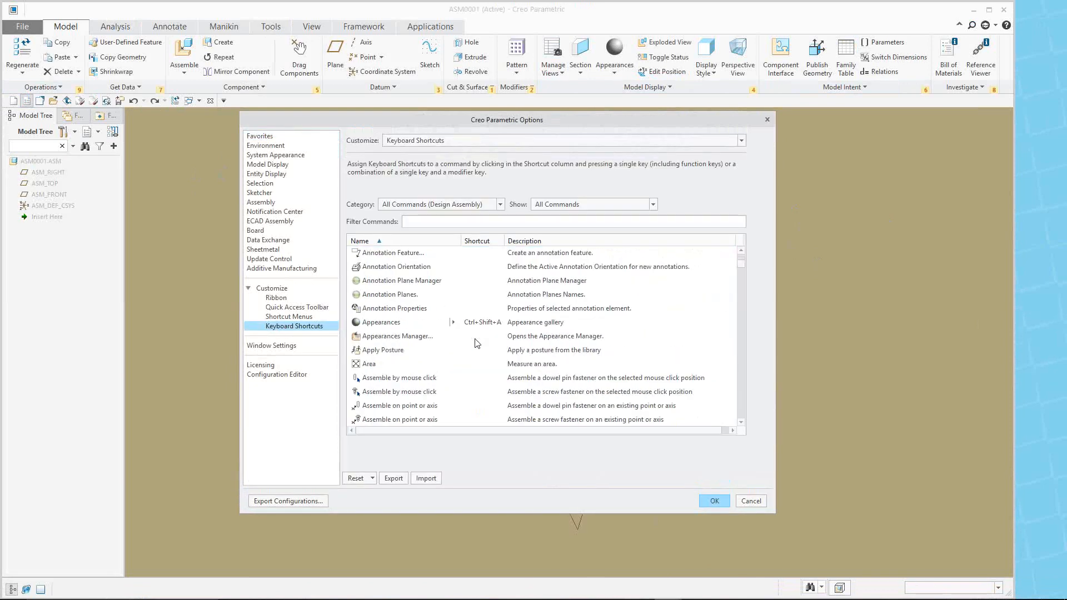
scroll(478, 344, up, 3)
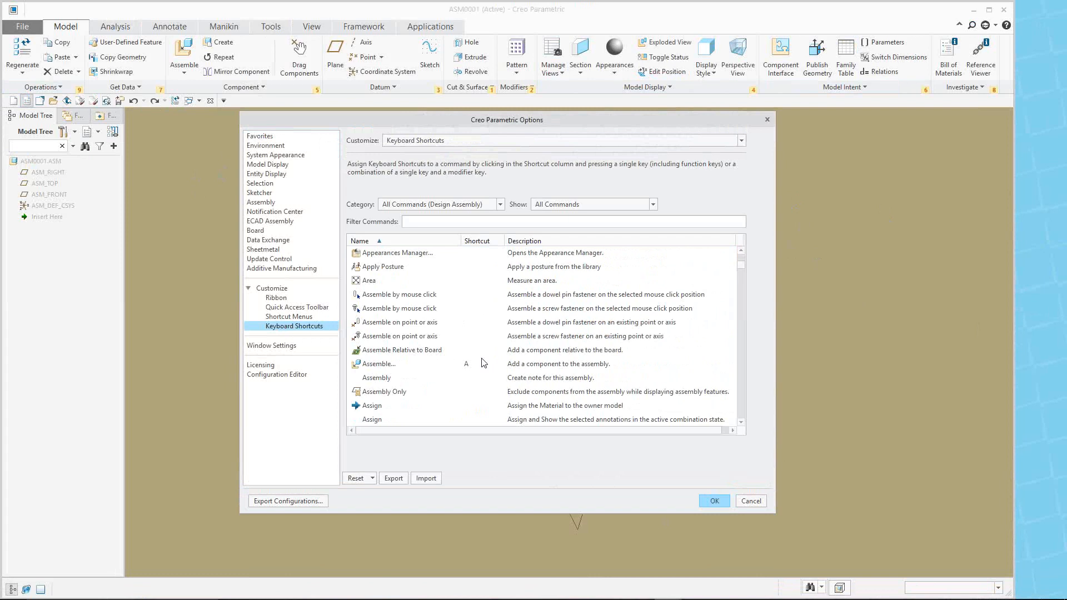
scroll(478, 383, down, 2)
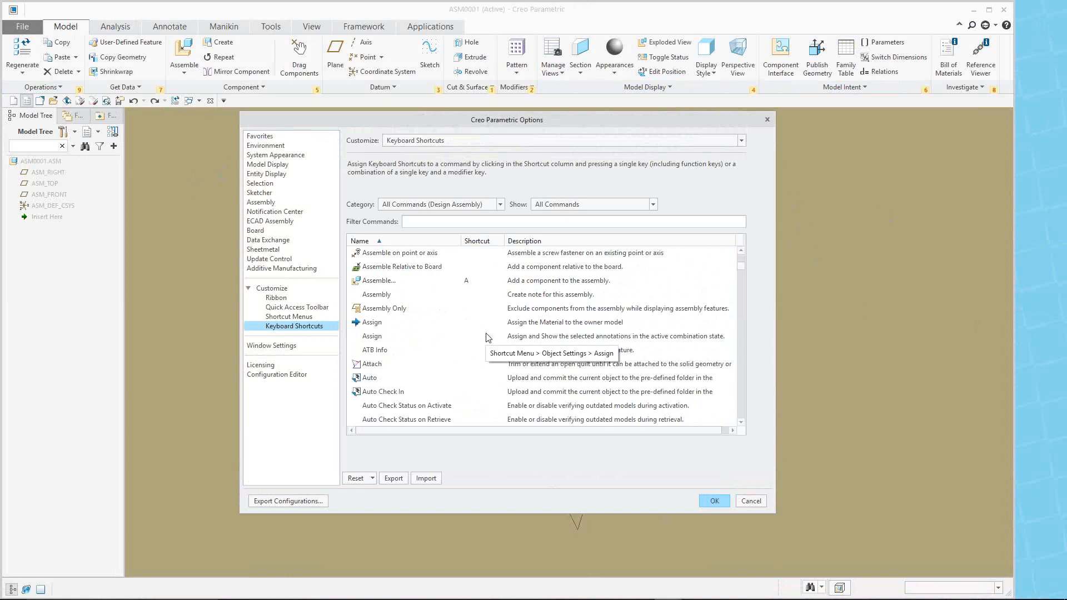
click(756, 503)
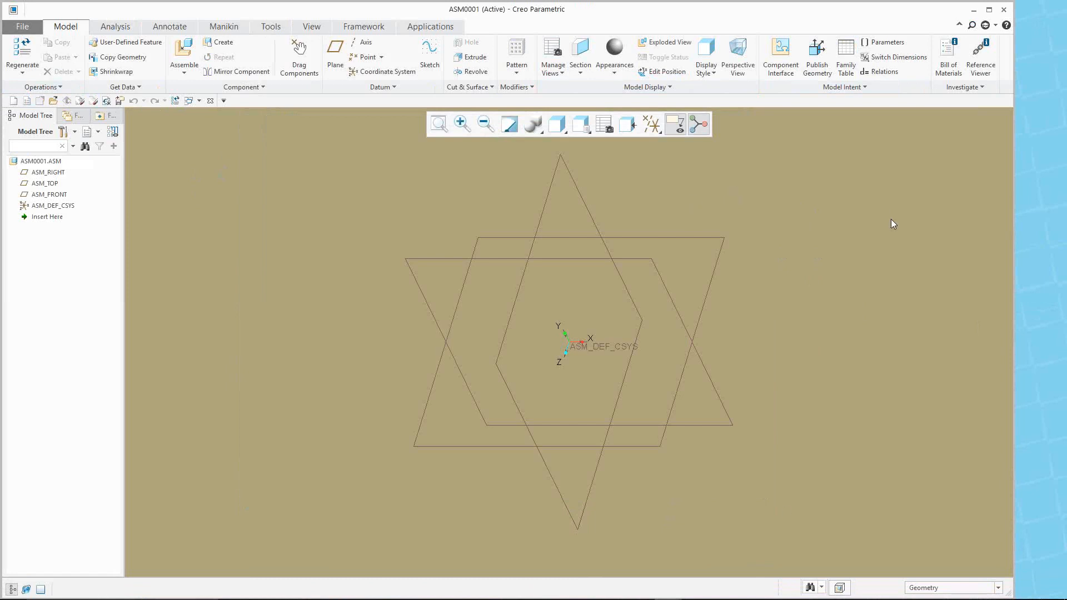
- Switch to the PowerPoint presentation, start the slide show from the Demonstration slide, and advance to the "That's All Folks!!!" slide
mouse_move(733, 598)
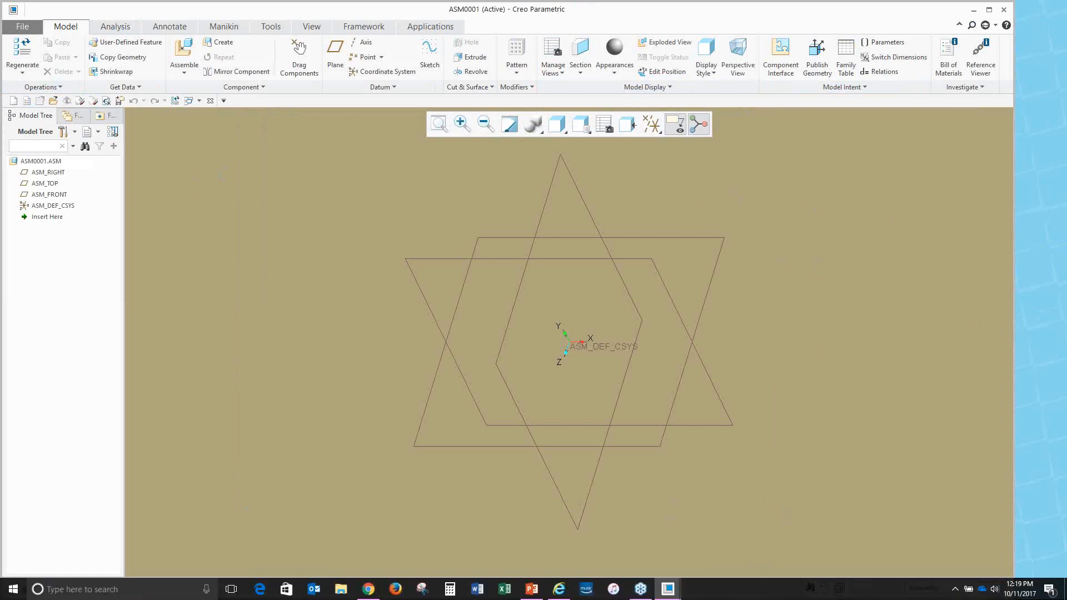
mouse_move(533, 593)
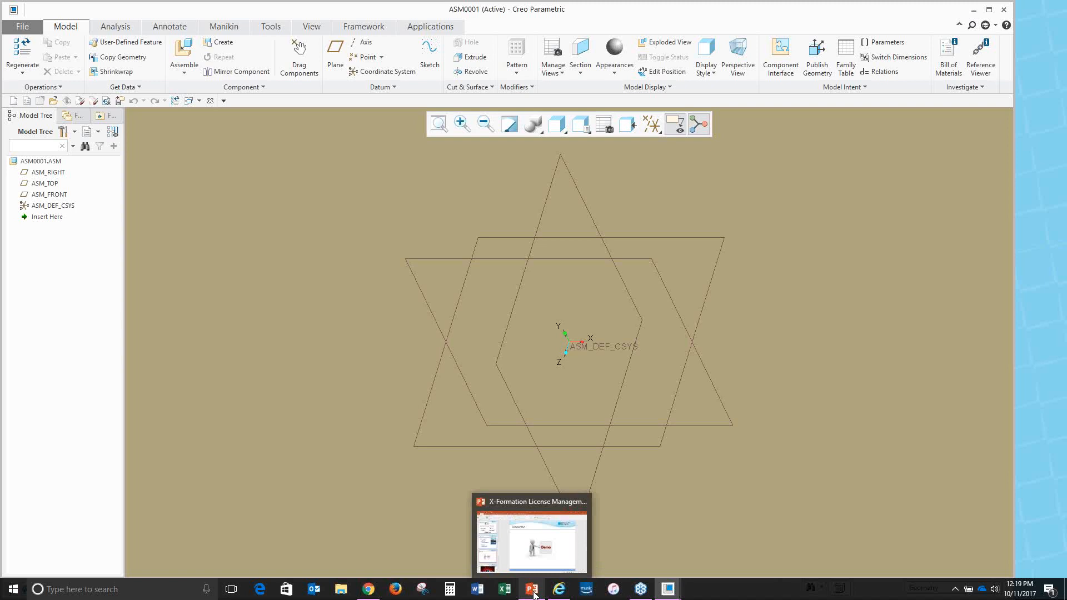
click(533, 594)
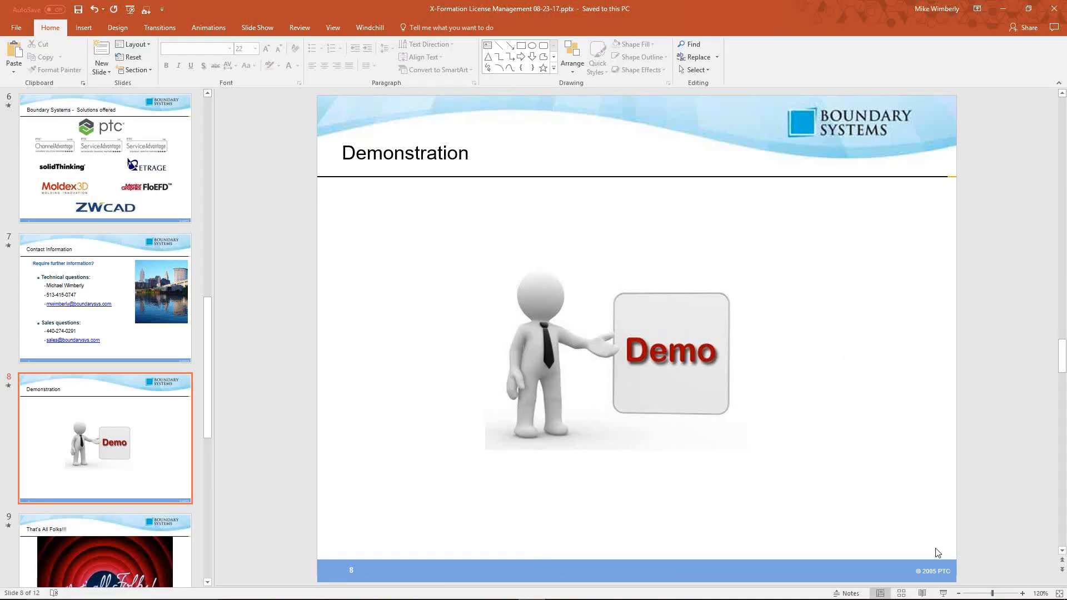
click(943, 593)
click(816, 380)
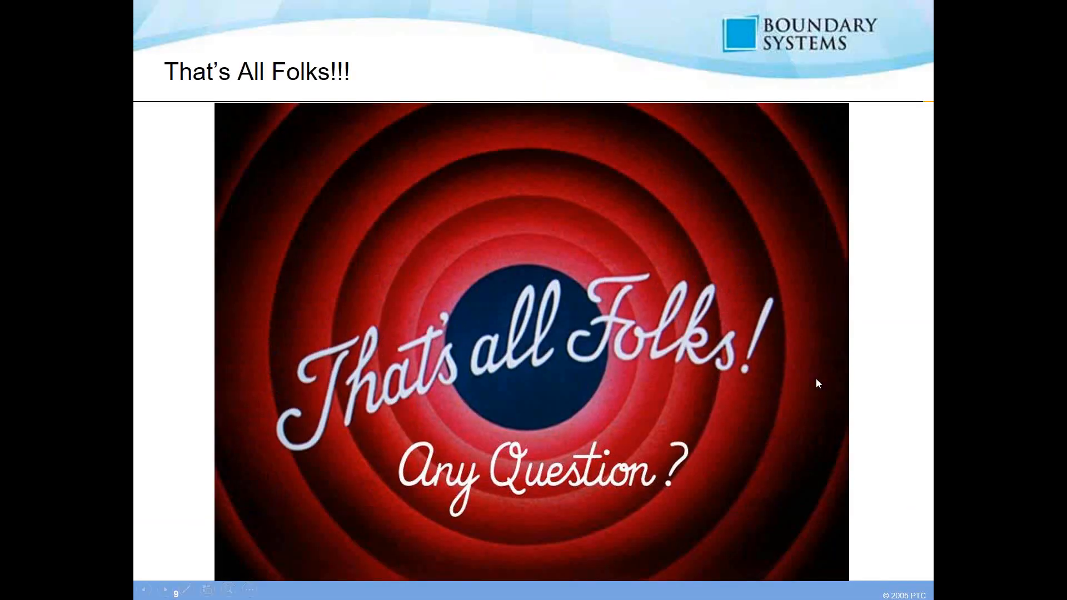